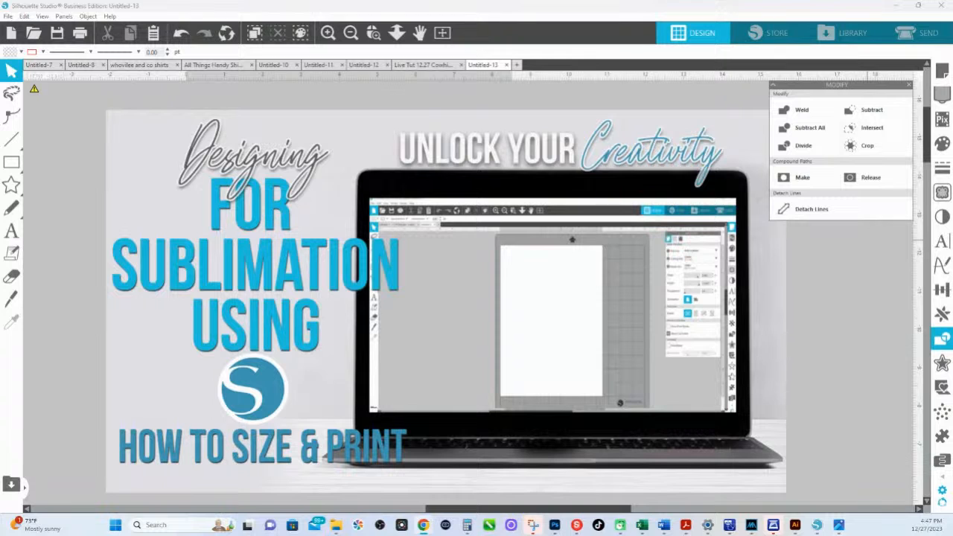
# Close the Modify panel, switch to Chrome and open the Silhouette Studio Business Edition Upgrade page linked from the HS Ink store.
pyautogui.click(909, 85)
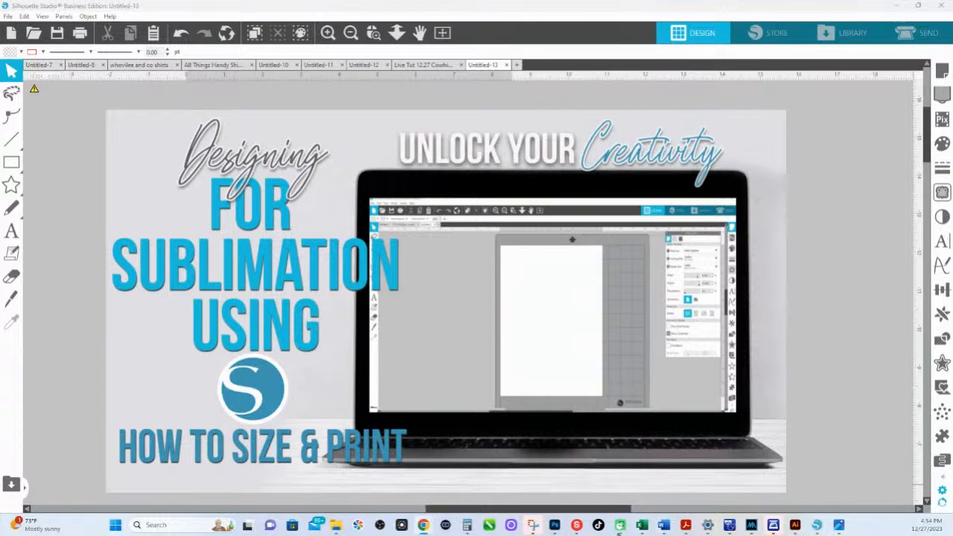
pyautogui.moveTo(423, 526)
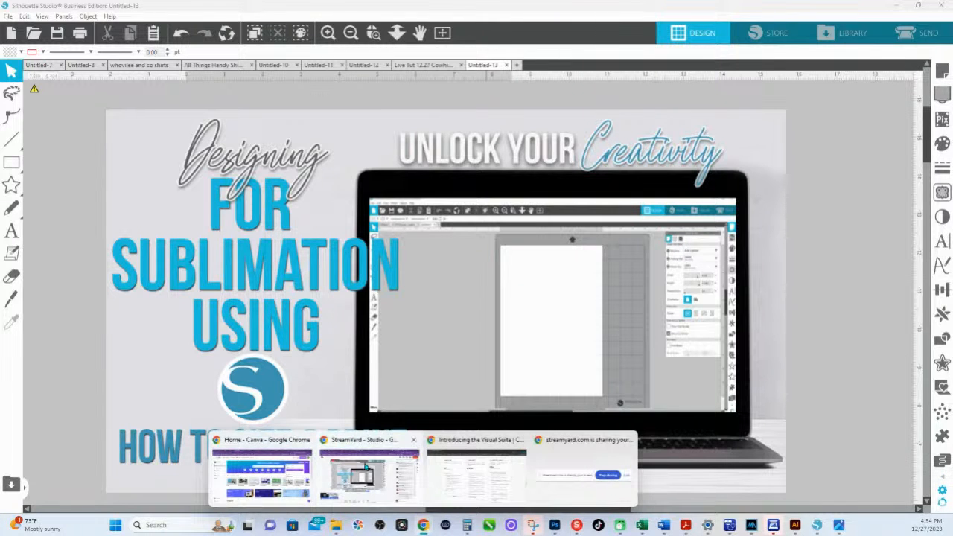
pyautogui.click(269, 442)
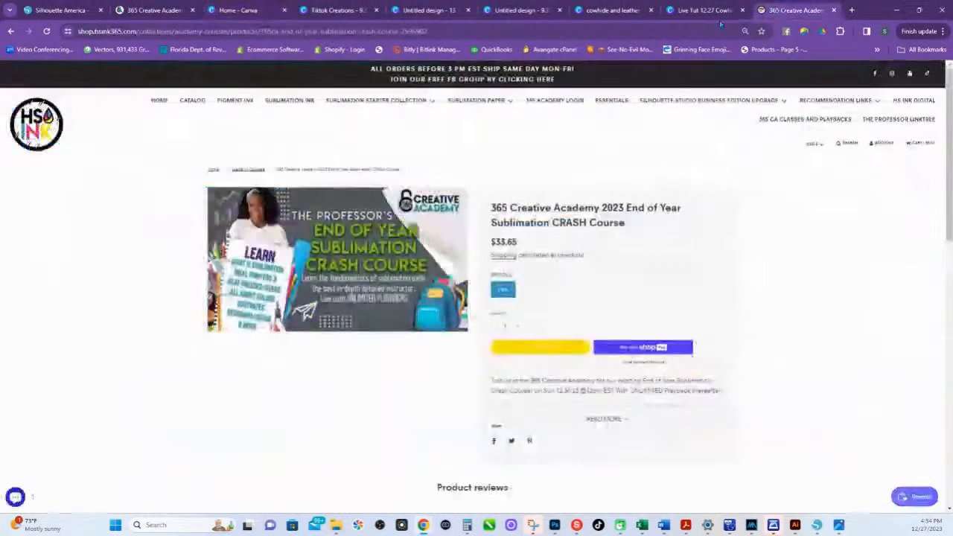
pyautogui.click(794, 10)
pyautogui.moveTo(677, 110)
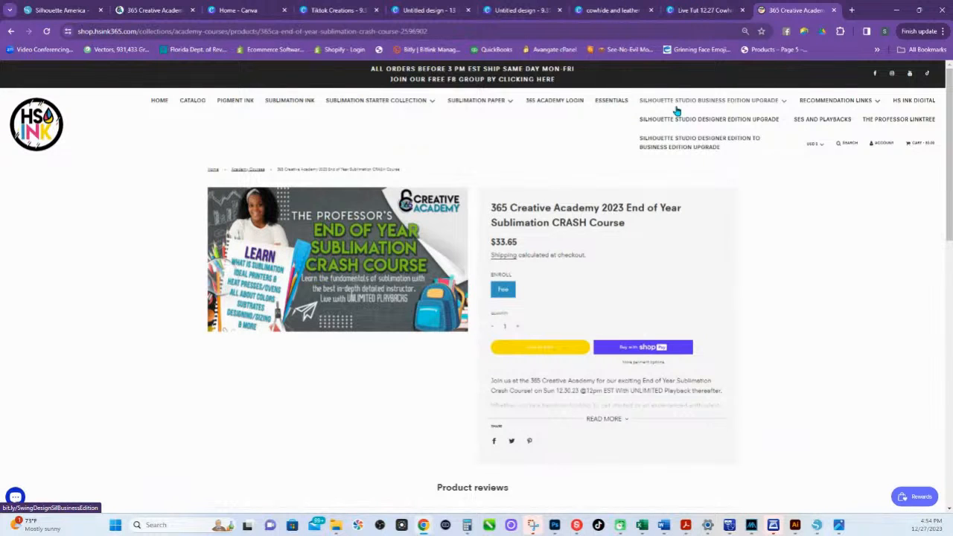
pyautogui.click(676, 110)
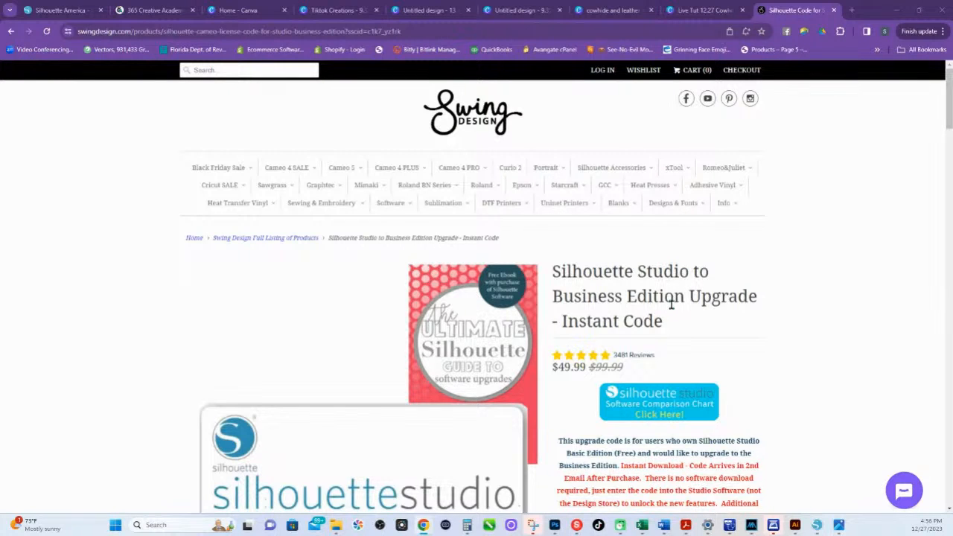
# On the Silhouette America site, dismiss the account sign-in form and view the release notes for Silhouette Studio V4.5.770.
pyautogui.click(51, 10)
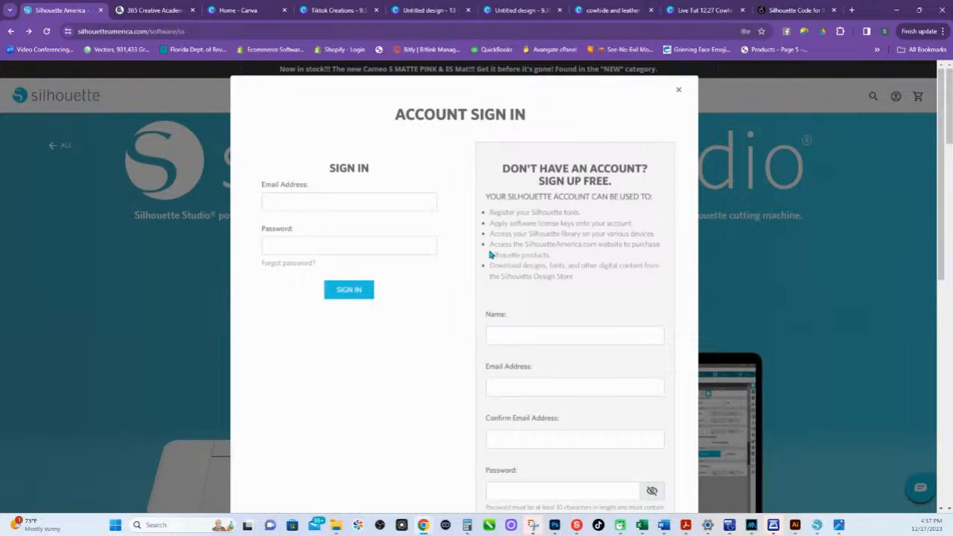
pyautogui.click(679, 90)
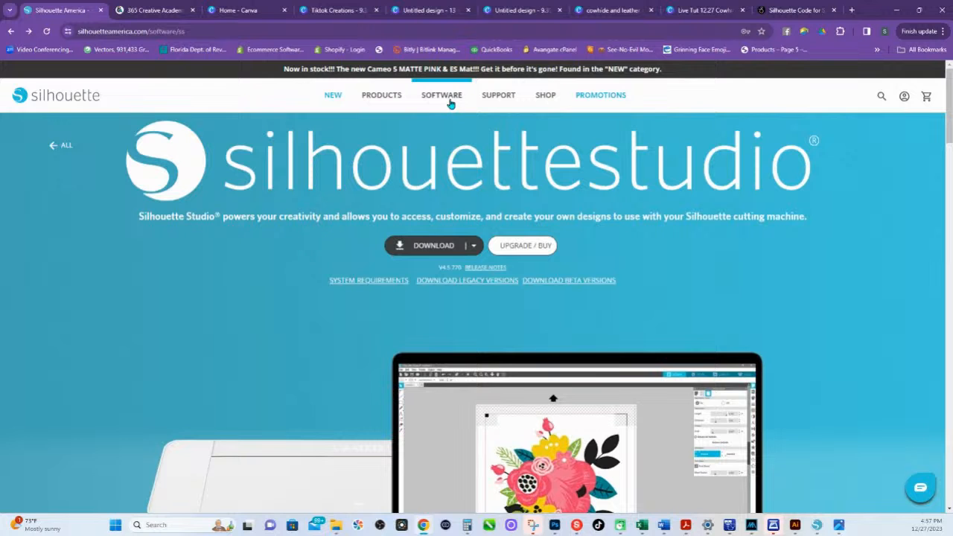
pyautogui.moveTo(451, 103)
pyautogui.click(389, 131)
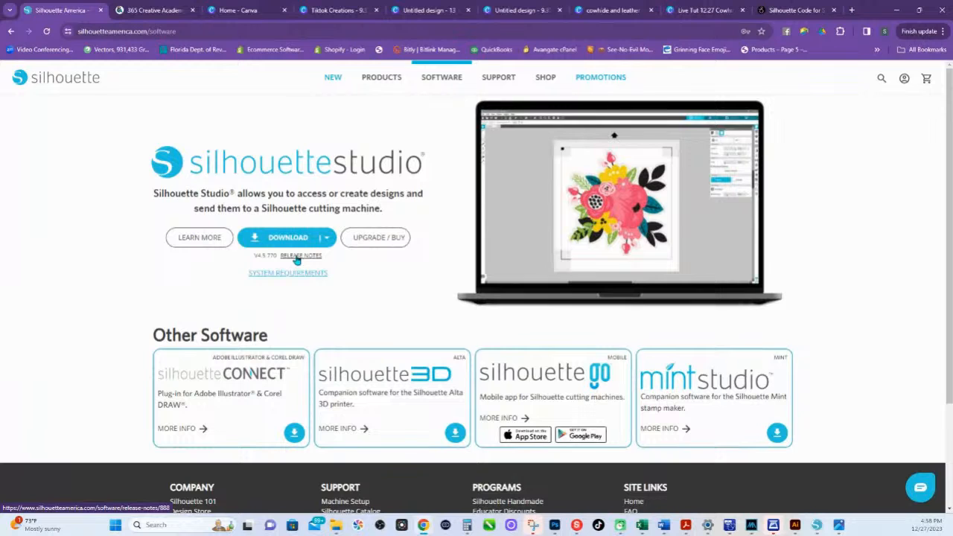
pyautogui.click(297, 258)
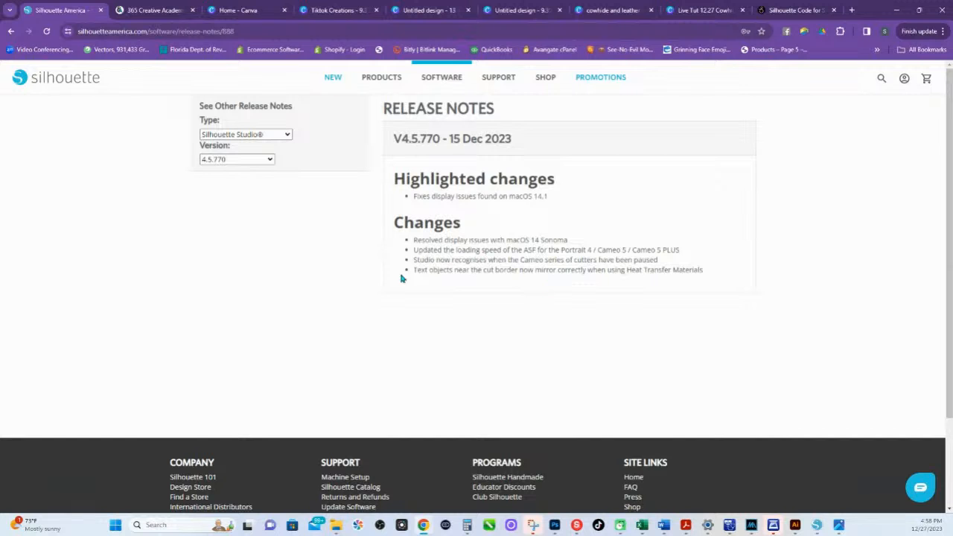
pyautogui.click(12, 32)
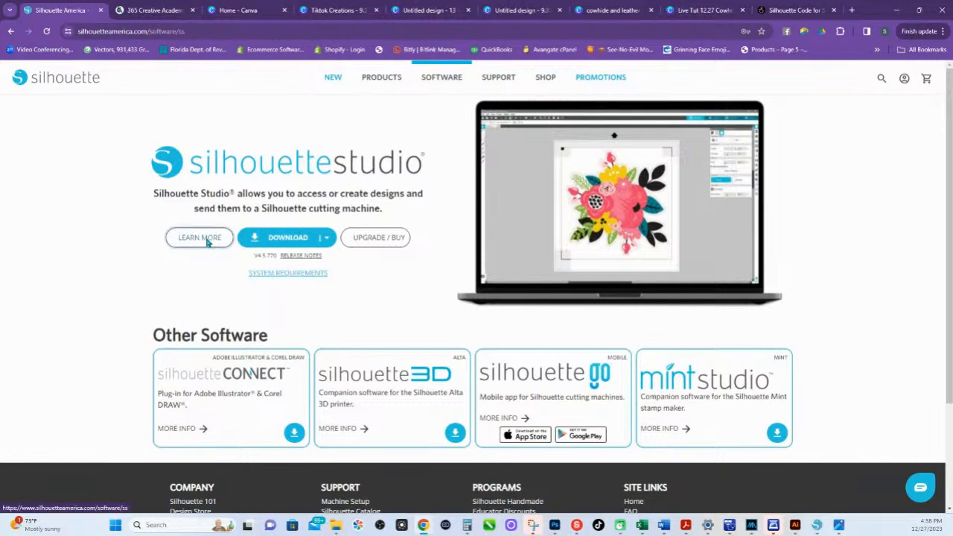
# Open the legacy versions list for Silhouette Studio and show the platform download options for version 4.5.760.
pyautogui.click(208, 242)
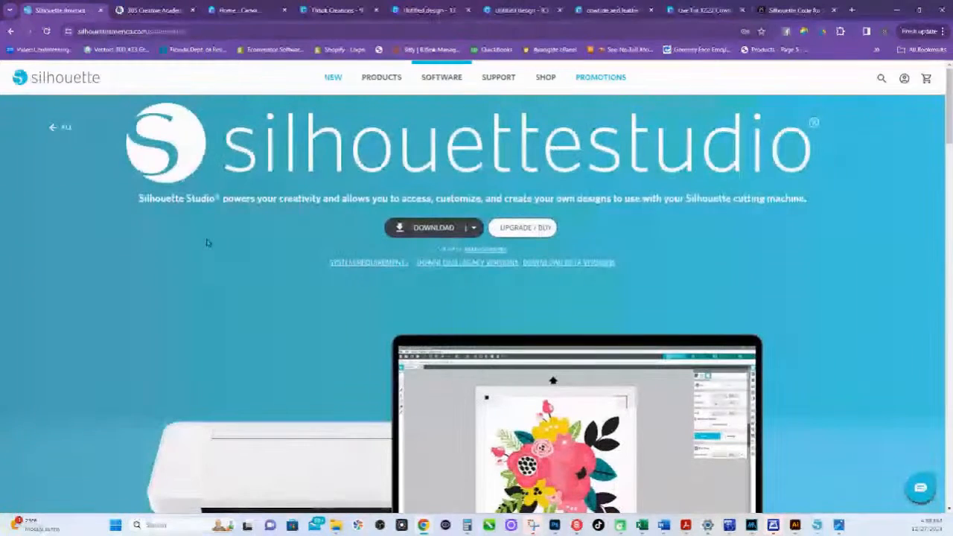
pyautogui.click(472, 266)
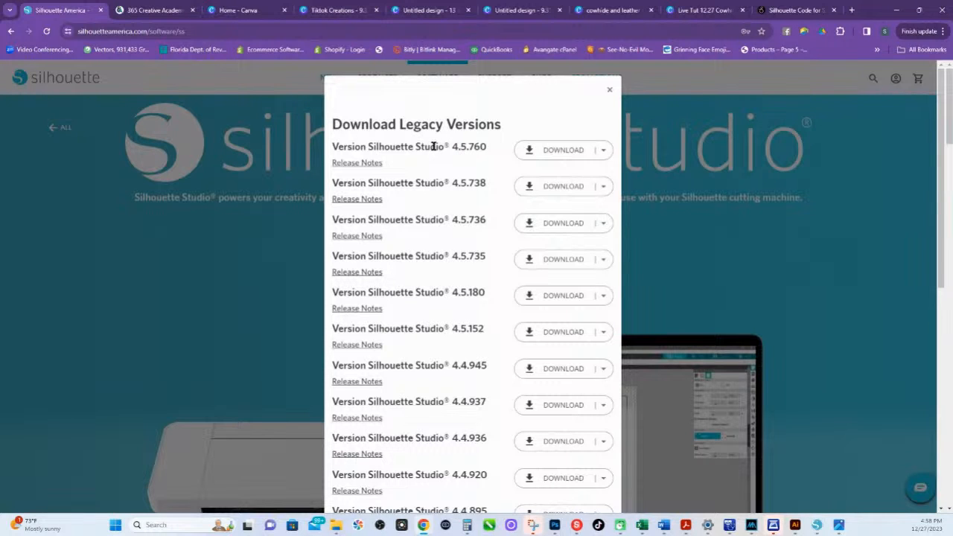
pyautogui.moveTo(451, 148); pyautogui.dragTo(496, 156)
pyautogui.click(601, 152)
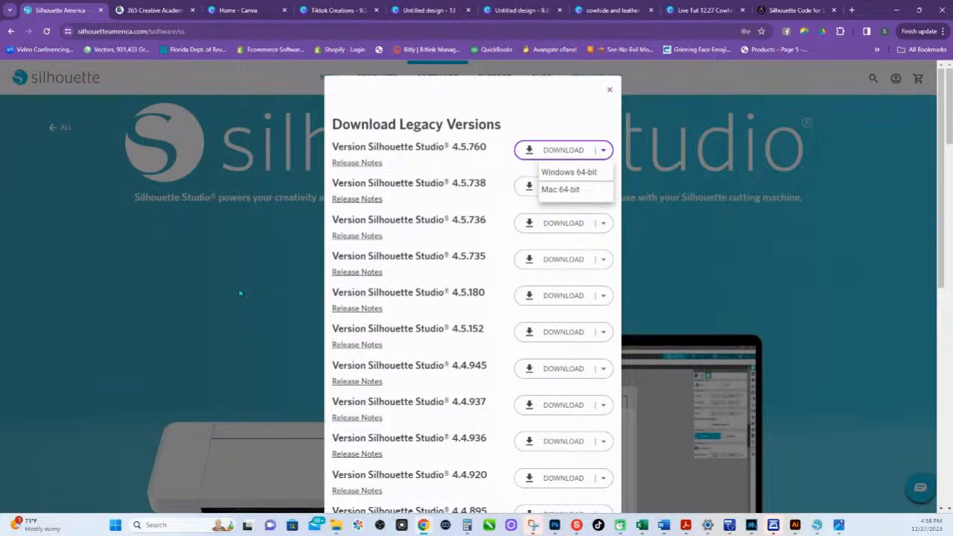
# Switch to Silhouette Studio and review the open documents Untitled-12, Untitled-11, Untitled-10 and All Thingz Handy Shirt draft.
pyautogui.click(820, 529)
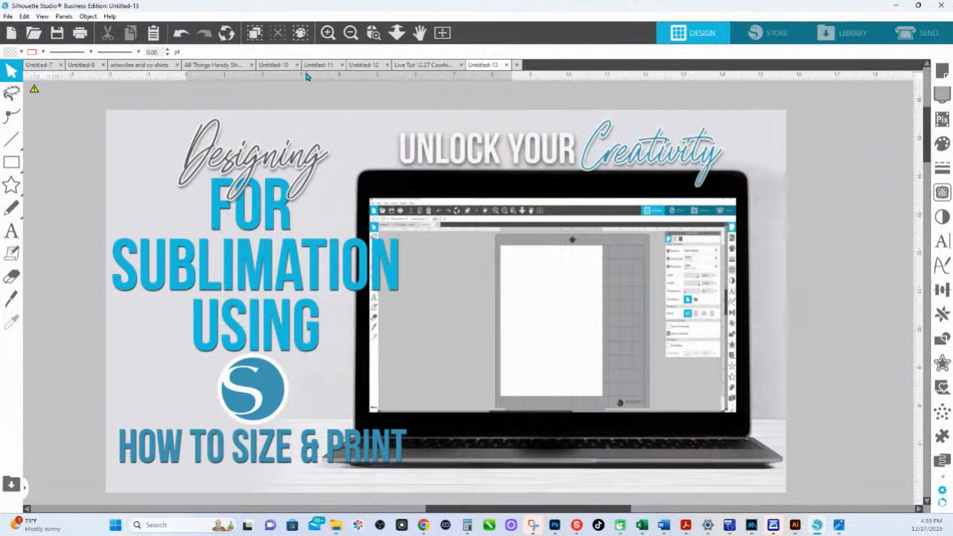
pyautogui.click(364, 65)
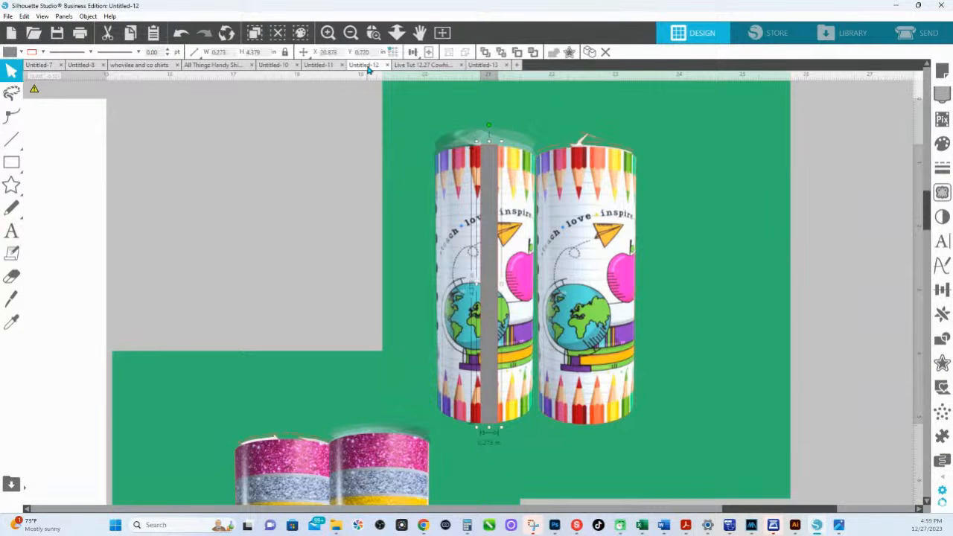
pyautogui.click(332, 67)
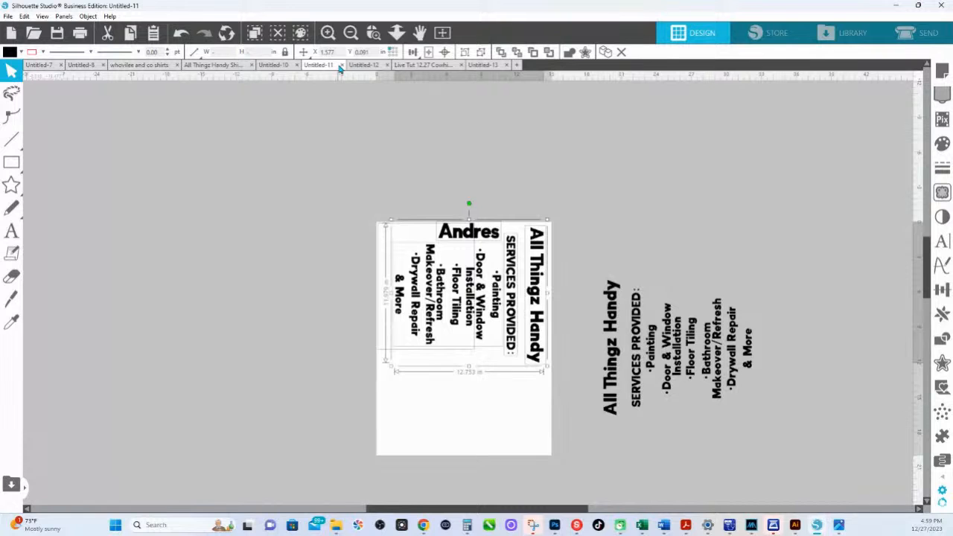
pyautogui.click(296, 66)
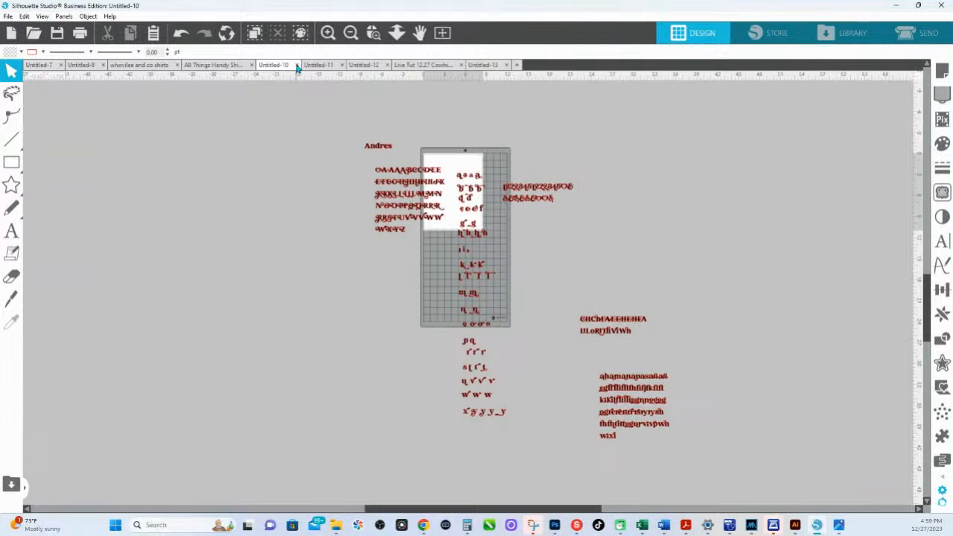
pyautogui.click(213, 66)
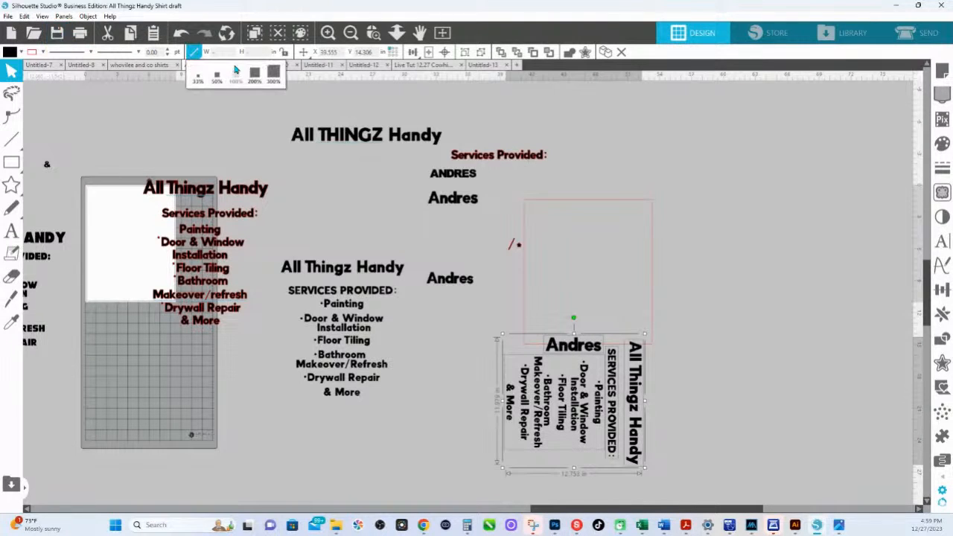
# Copy the selected All Thingz Handy shirt design in Untitled-11.
pyautogui.click(318, 64)
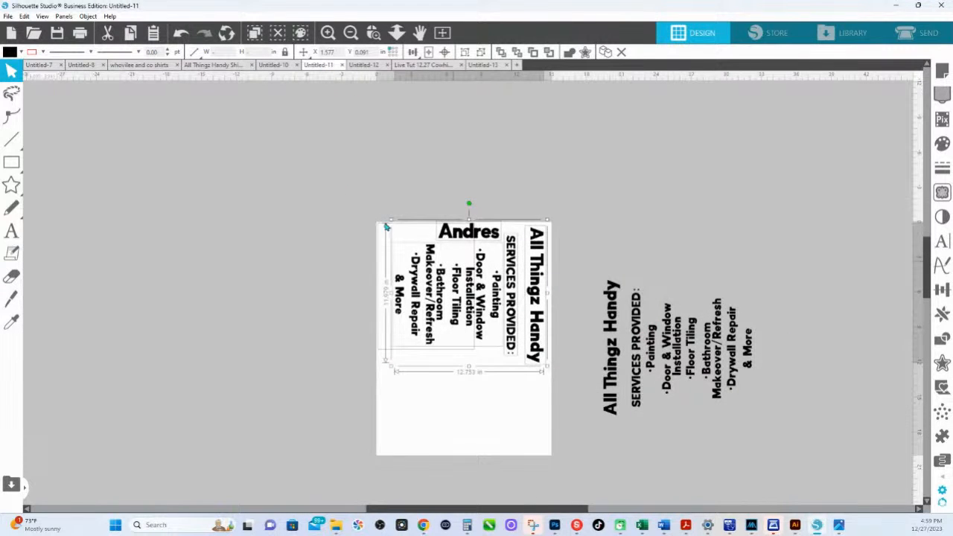
pyautogui.rightClick(526, 336)
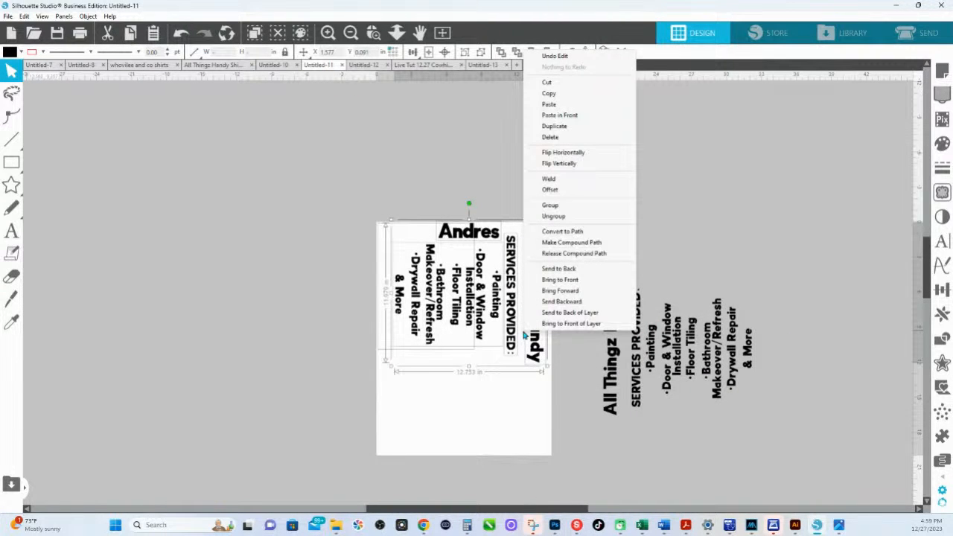
pyautogui.click(556, 94)
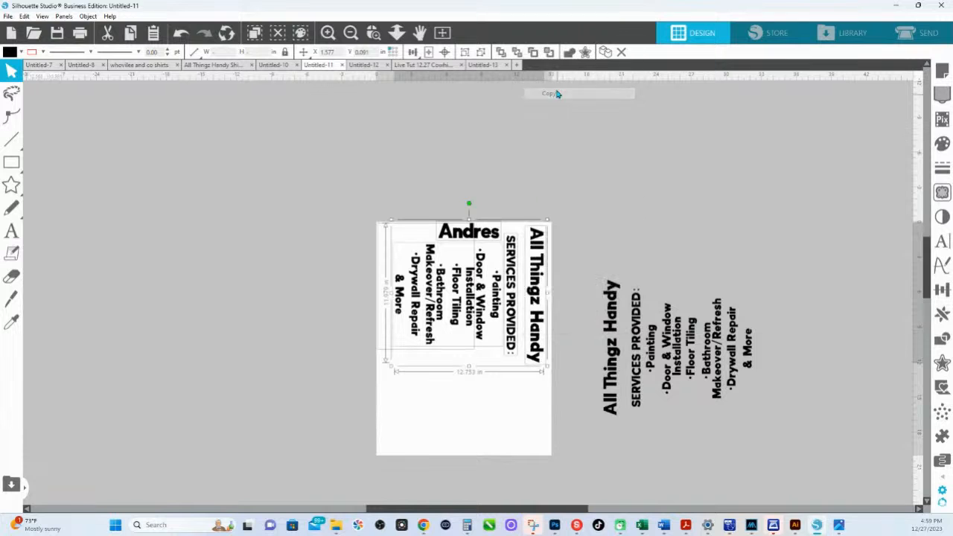
# Check the All Thingz Handy Shirt draft for the same design and close the Untitled-11 document.
pyautogui.click(202, 66)
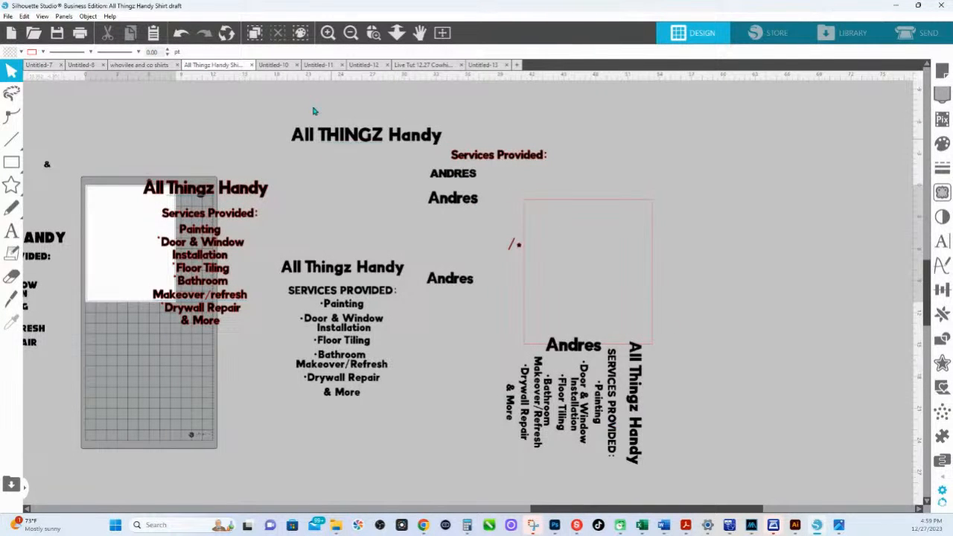
pyautogui.click(365, 65)
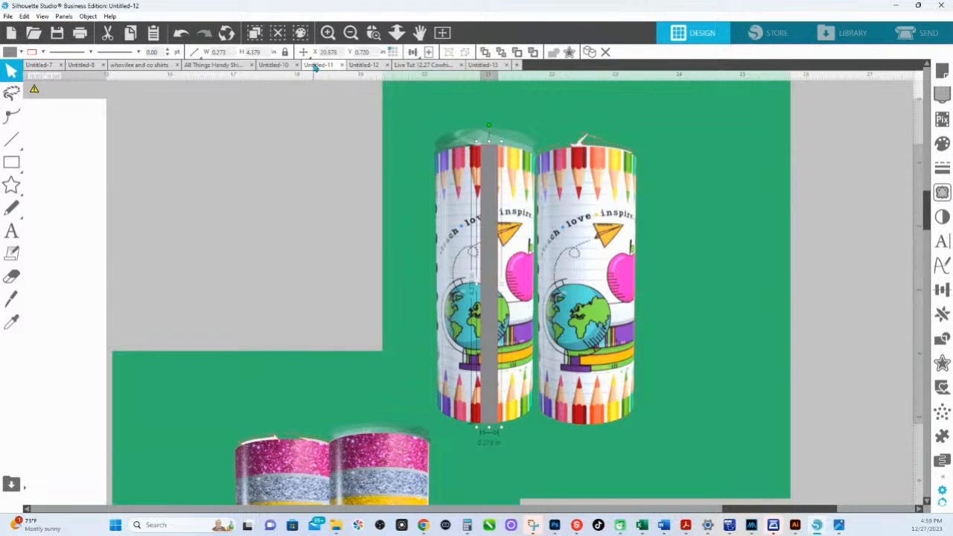
pyautogui.click(316, 66)
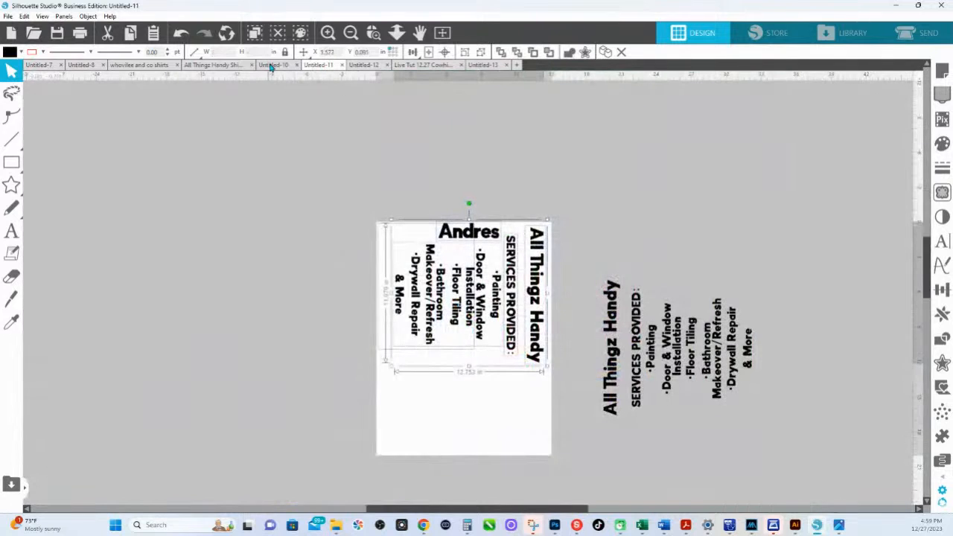
pyautogui.click(343, 66)
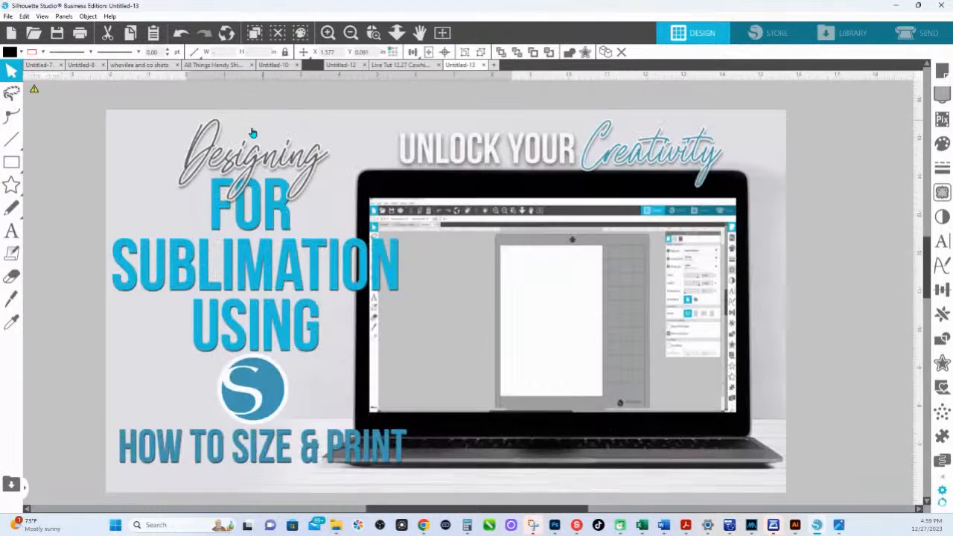
# In Untitled-10, check the font name of the text above the glyph sheet in the text style settings.
pyautogui.click(275, 68)
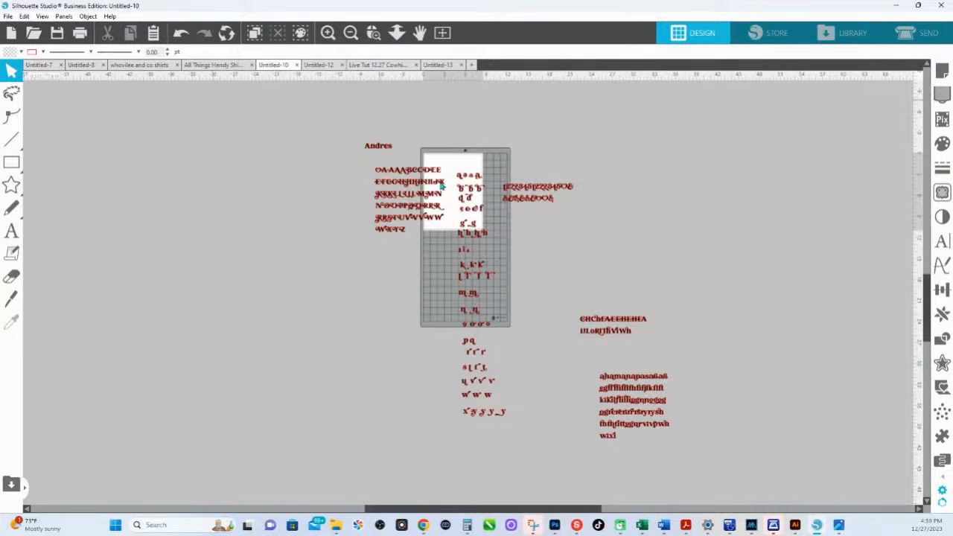
pyautogui.click(381, 149)
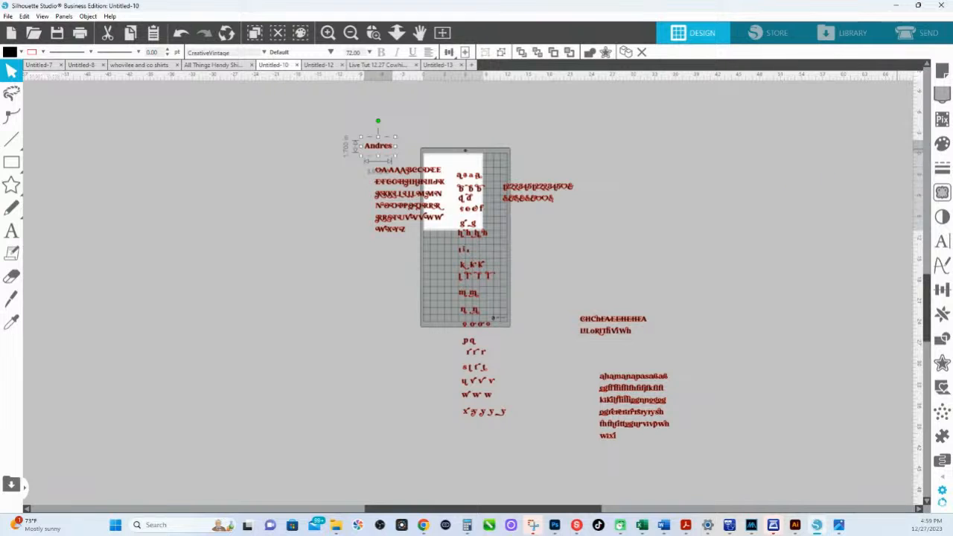
pyautogui.click(942, 241)
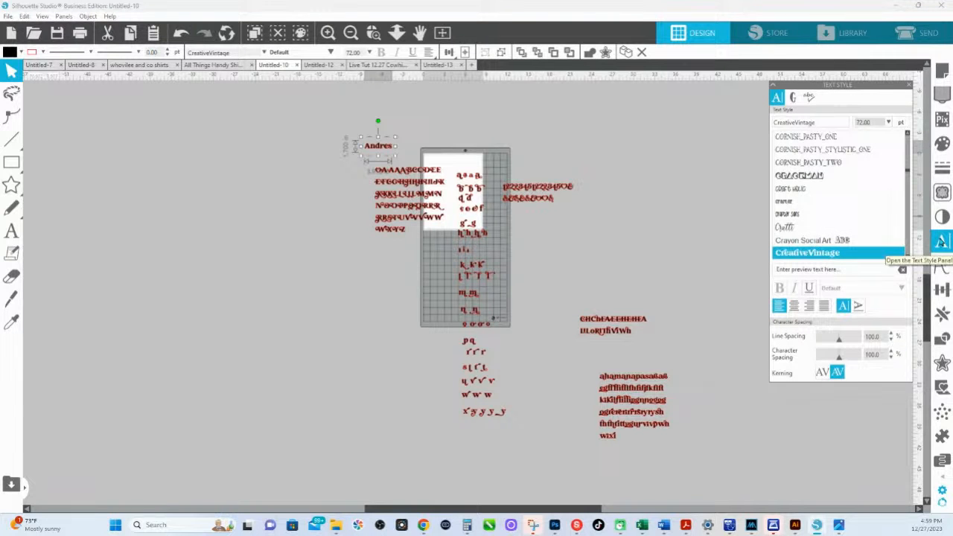
pyautogui.moveTo(817, 122); pyautogui.dragTo(772, 123)
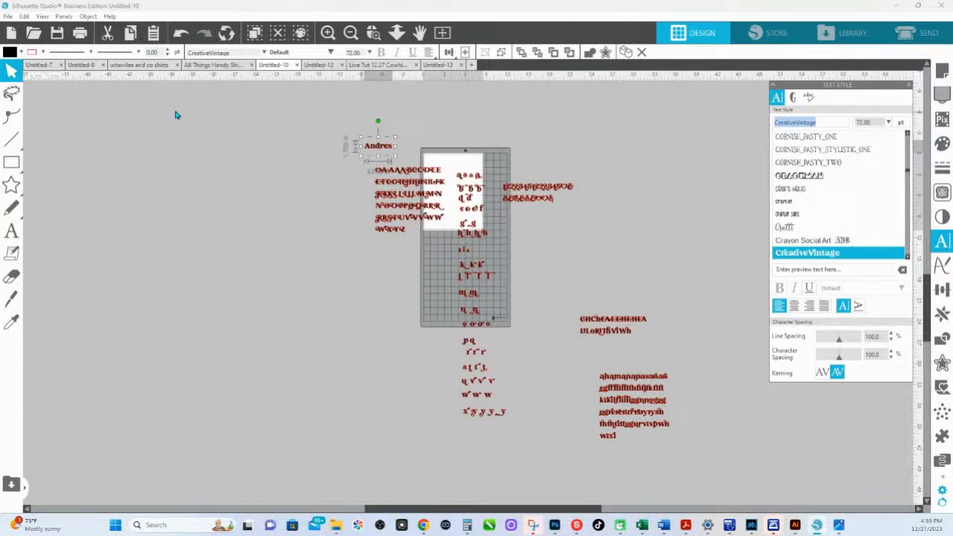
# Close the Untitled-10 document, choosing to save its changes.
pyautogui.click(11, 71)
pyautogui.click(297, 65)
pyautogui.click(424, 162)
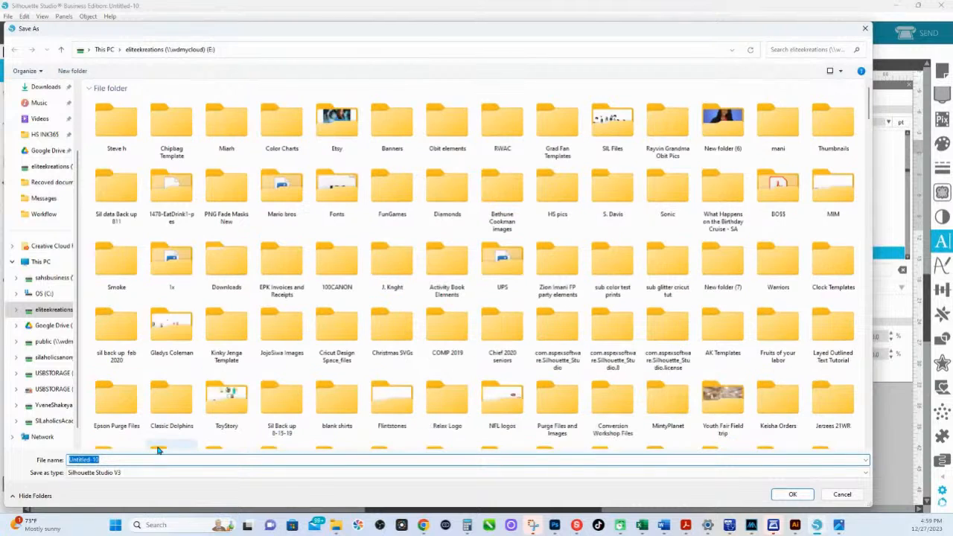
# Save the glyph sheet as "Creative Vintage Fon Glyph Guide" in Silhouette Studio V3 format.
pyautogui.press('BackSpace')
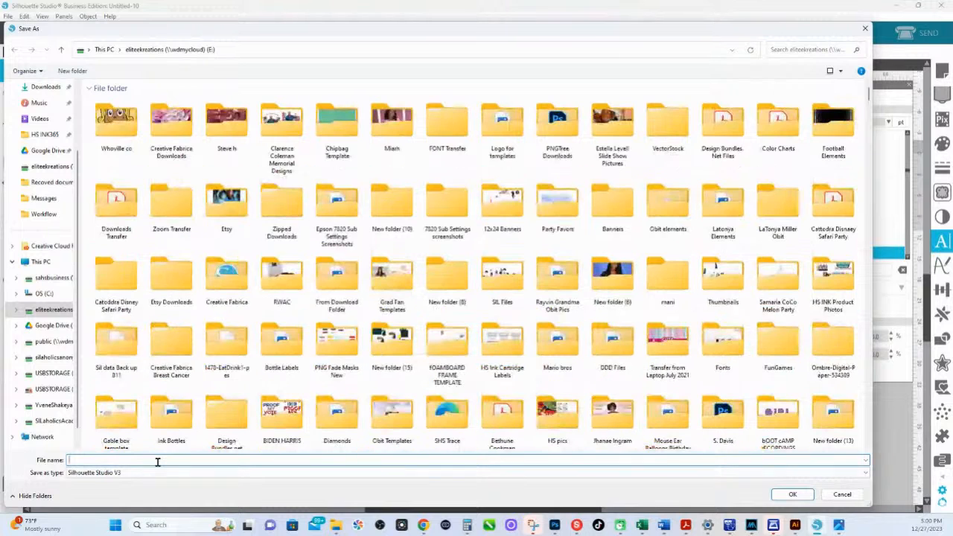
pyautogui.write('Creat')
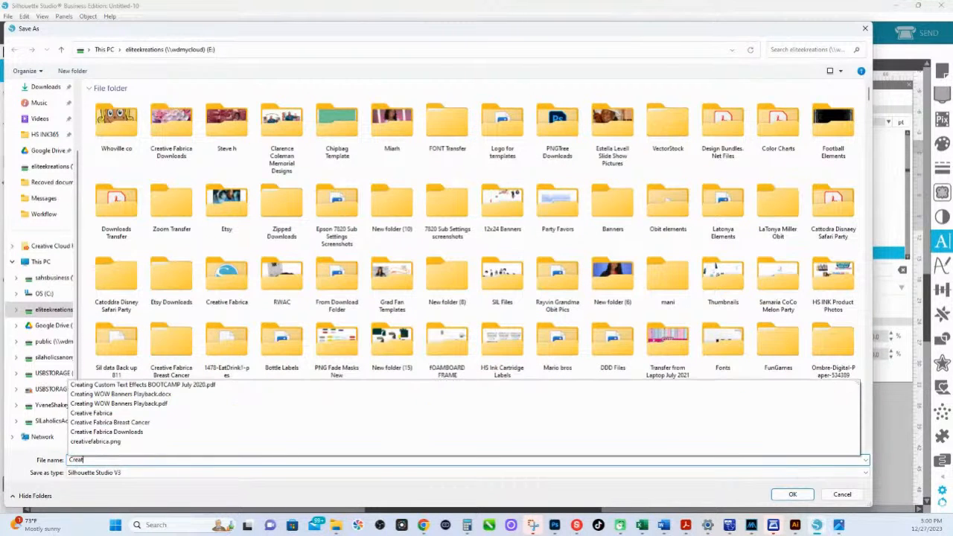
pyautogui.write('ive Vintage Fon Gly')
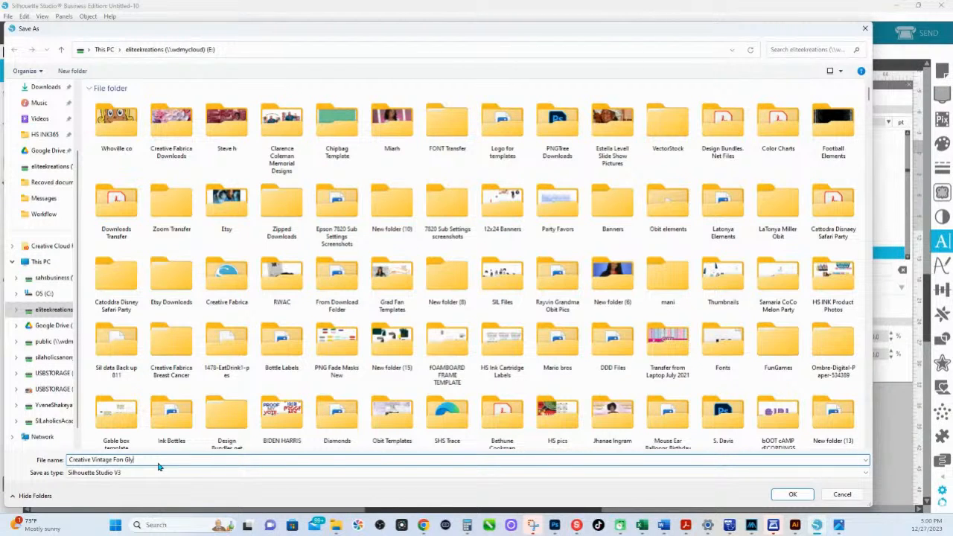
pyautogui.write('ph Guide')
pyautogui.click(134, 473)
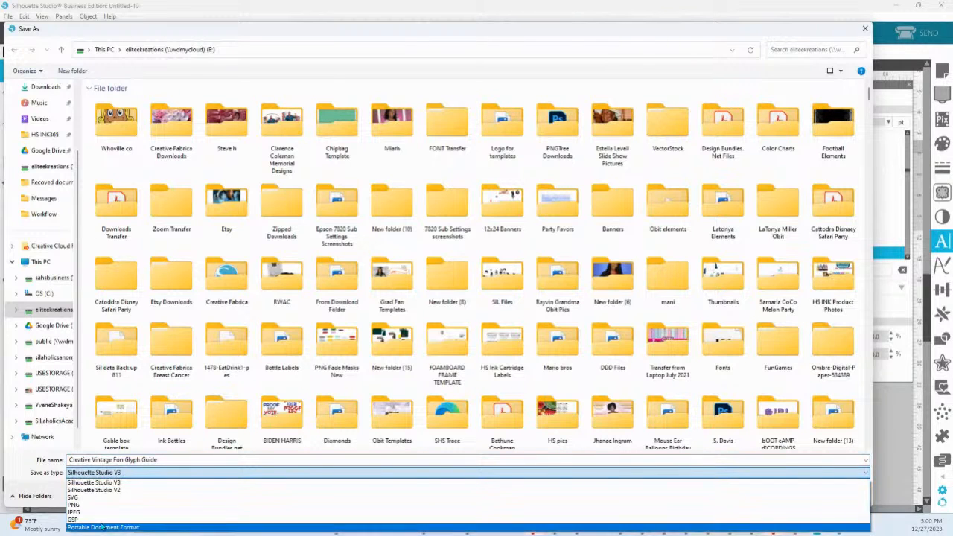
pyautogui.click(97, 483)
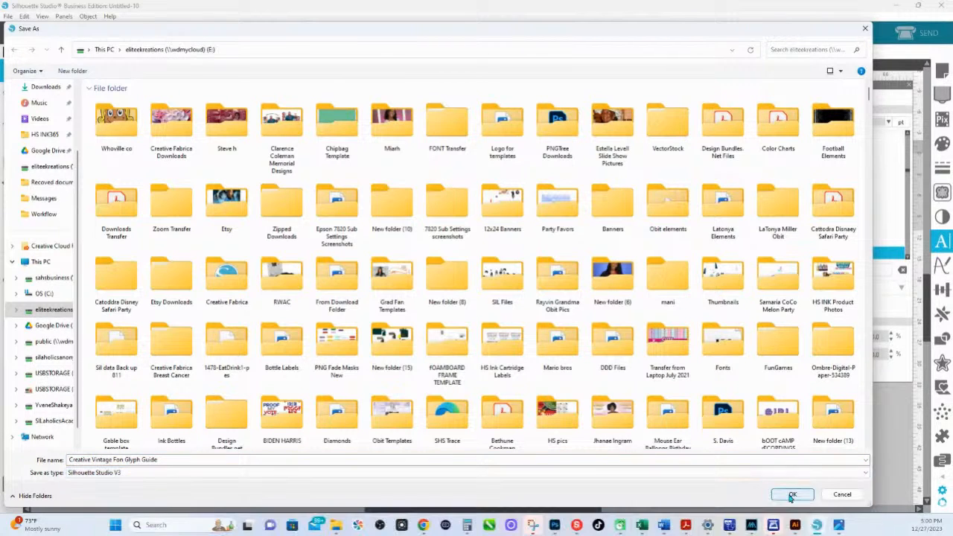
pyautogui.click(791, 498)
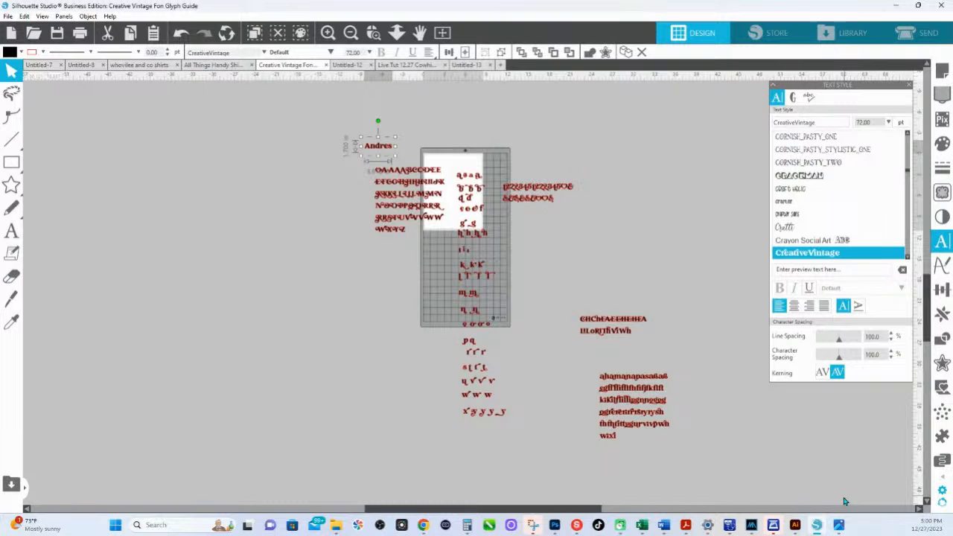
# Close the Creative Vintage glyph guide, the All Thingz Handy Shirt draft and the Live Tut 12.27 cowhide tumbler wrap documents.
pyautogui.hotkey('ctrl', 'w')
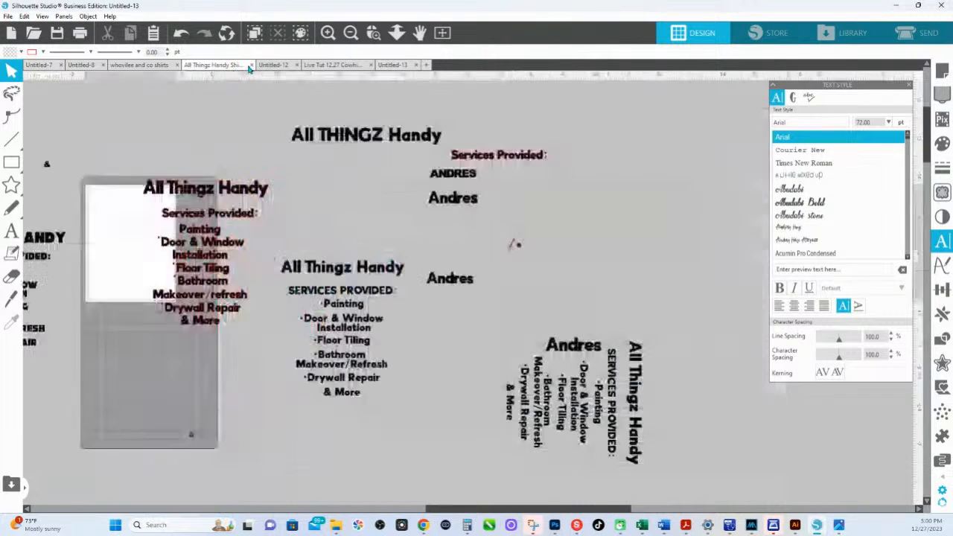
pyautogui.click(244, 66)
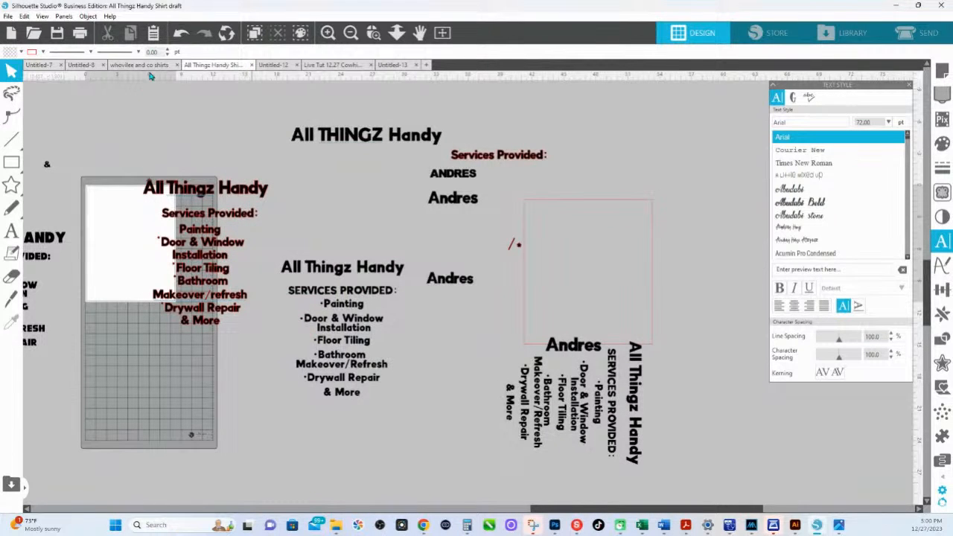
pyautogui.click(251, 66)
pyautogui.click(255, 65)
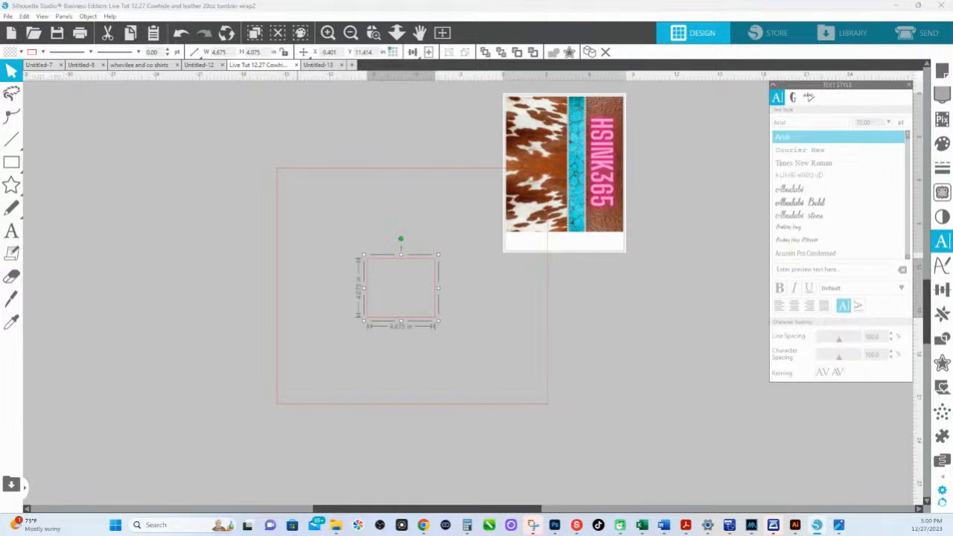
pyautogui.click(296, 64)
# Review the remaining open documents one by one, from Untitled-7 through Untitled-13.
pyautogui.click(39, 65)
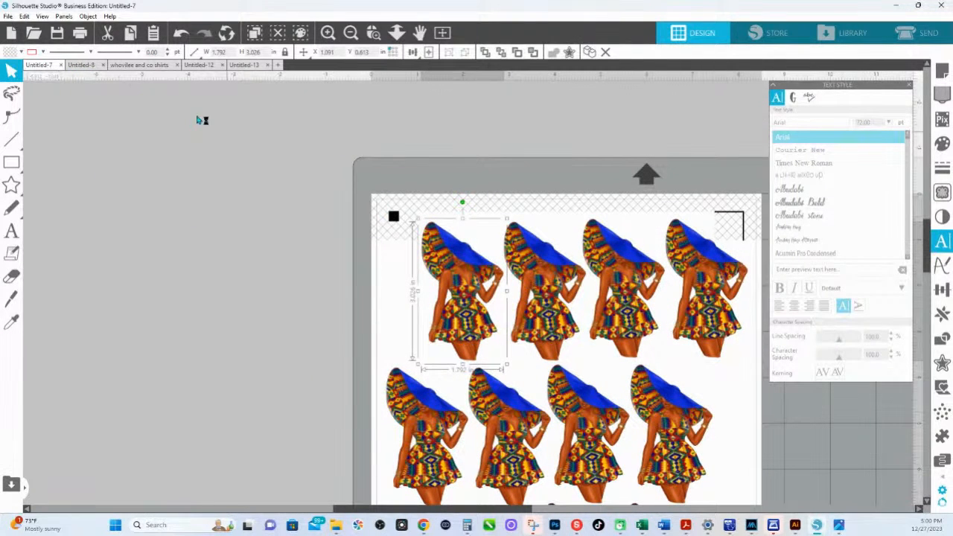
pyautogui.click(83, 66)
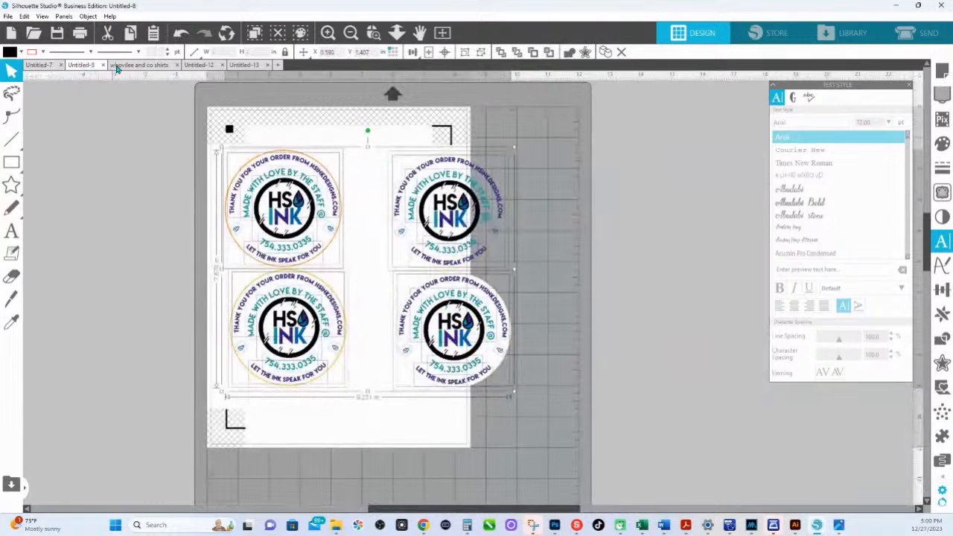
pyautogui.click(117, 67)
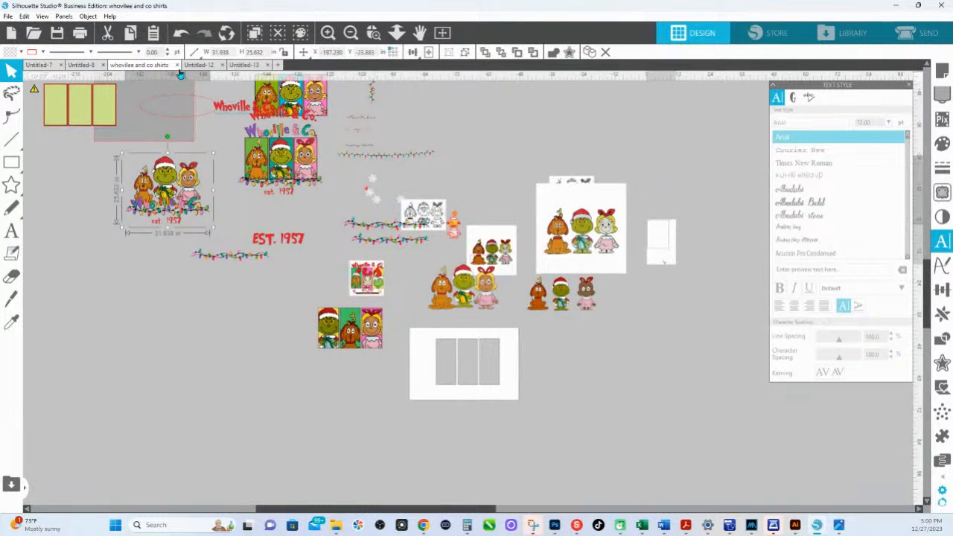
pyautogui.click(203, 66)
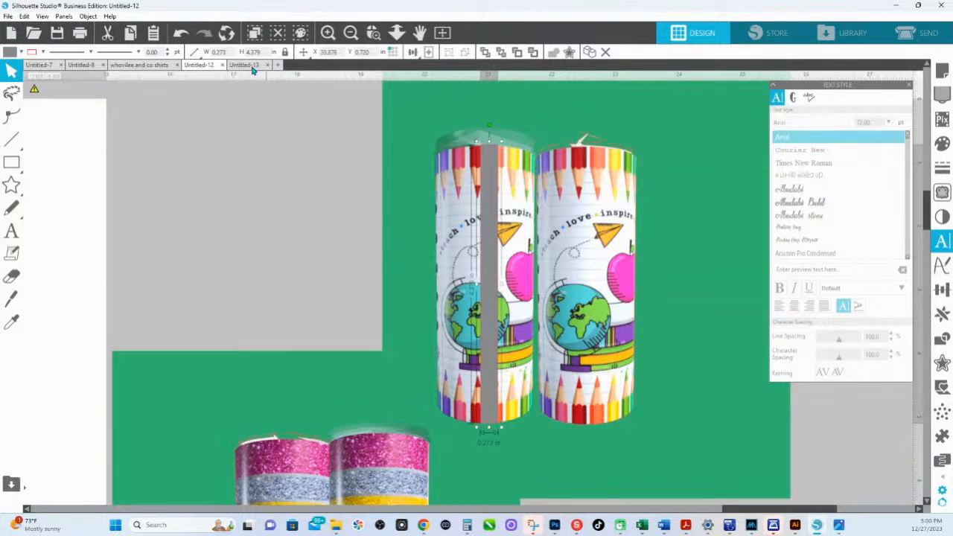
pyautogui.click(250, 67)
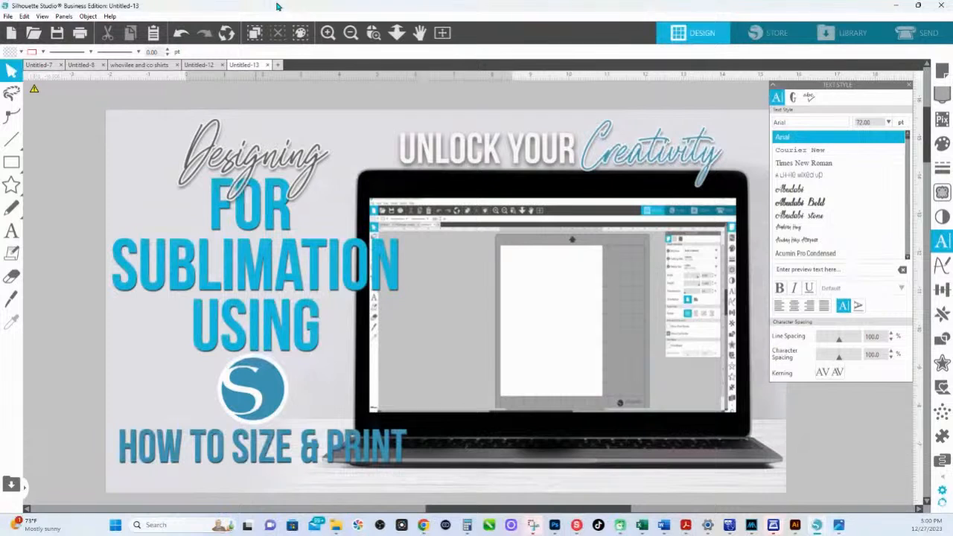
# Create a blank document with the machine set to Auto (Cameo 2) and a page size of 12 by 12 inches.
pyautogui.click(277, 67)
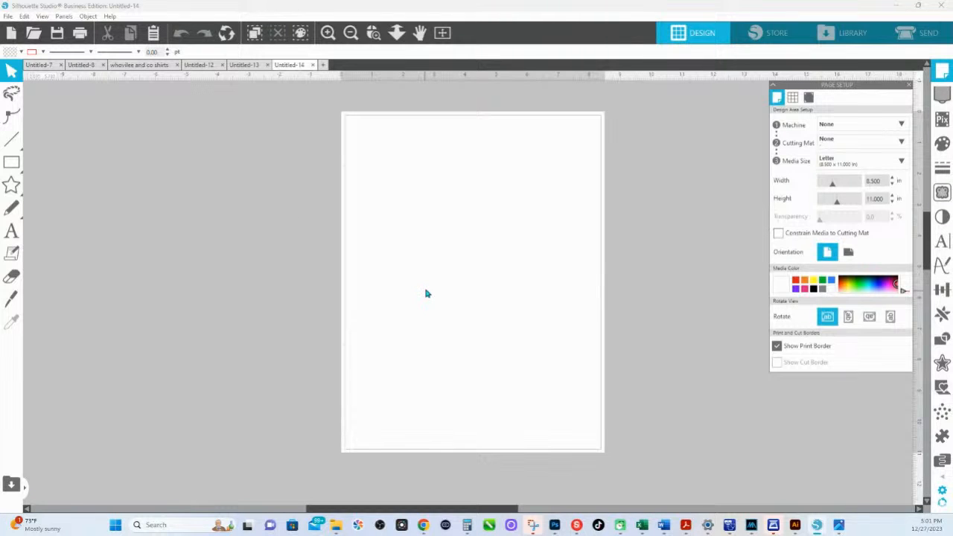
pyautogui.hotkey('ctrl', '2')
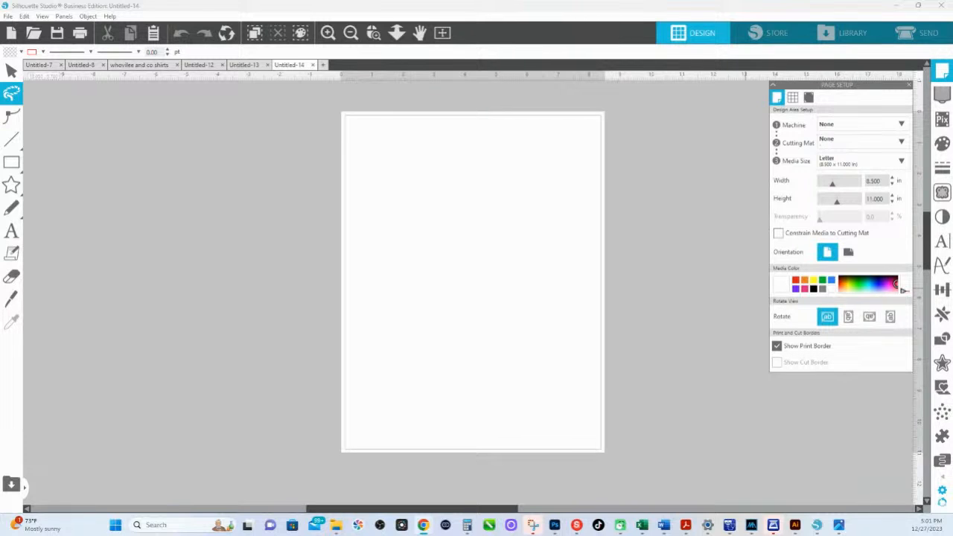
pyautogui.click(839, 126)
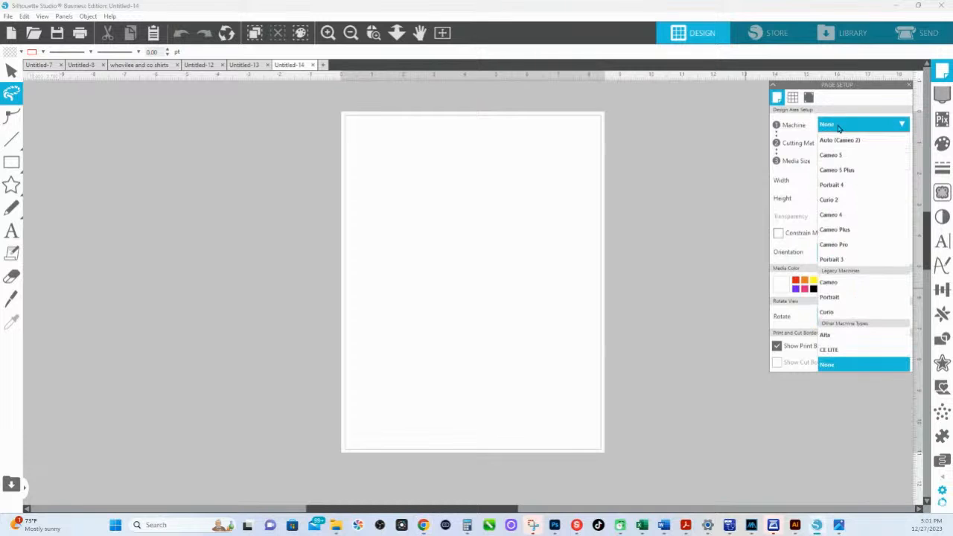
pyautogui.click(839, 142)
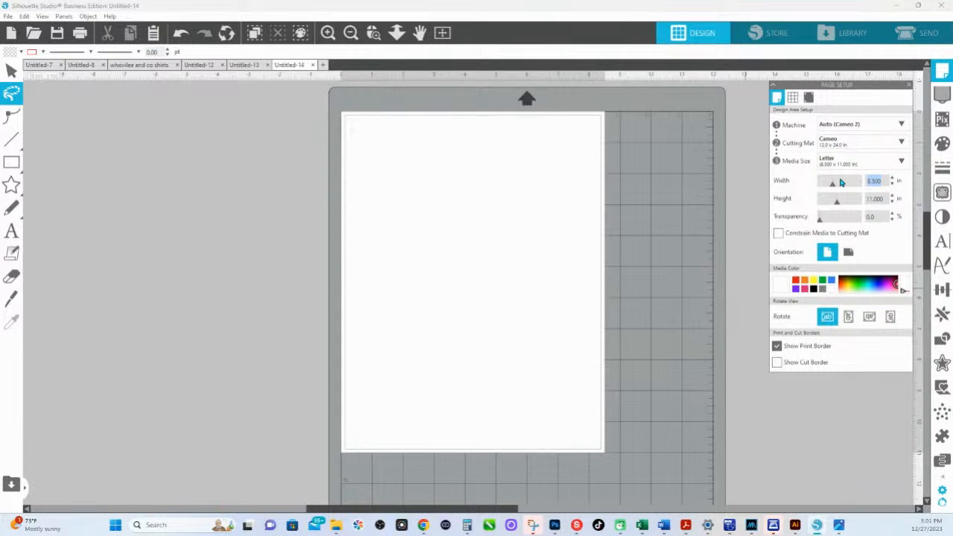
pyautogui.write('12')
pyautogui.press('Tab')
pyautogui.write('12')
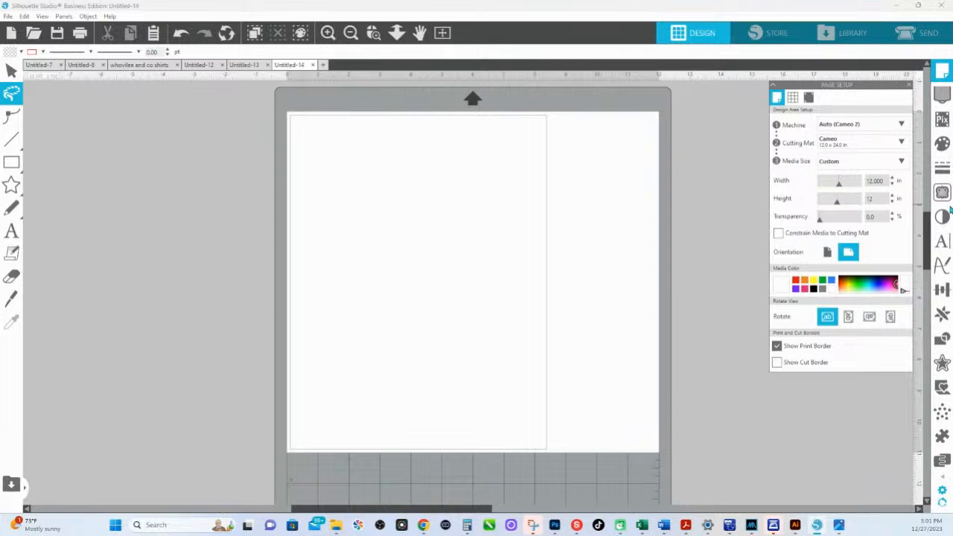
# Change the cutting mat to Cameo 12 x 12 in and turn off the print border.
pyautogui.click(861, 143)
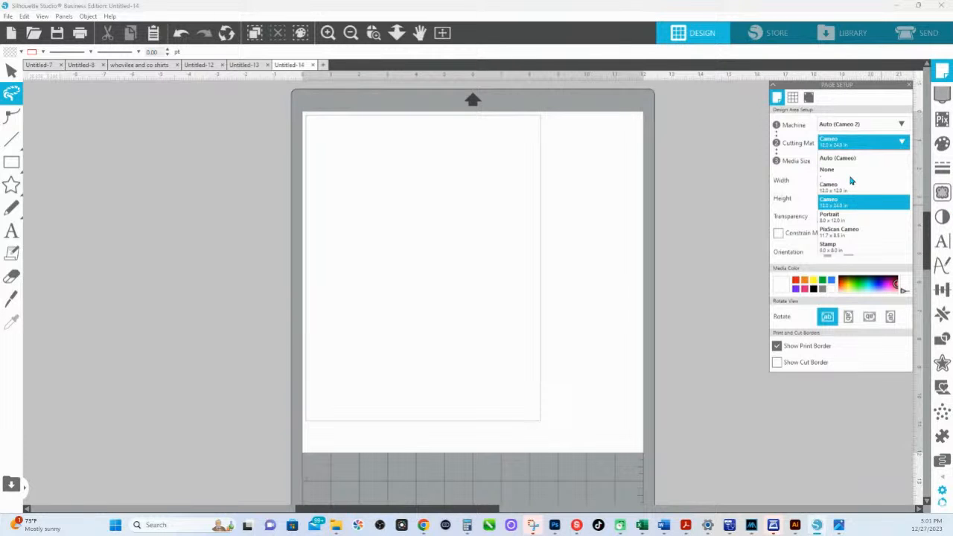
pyautogui.click(851, 186)
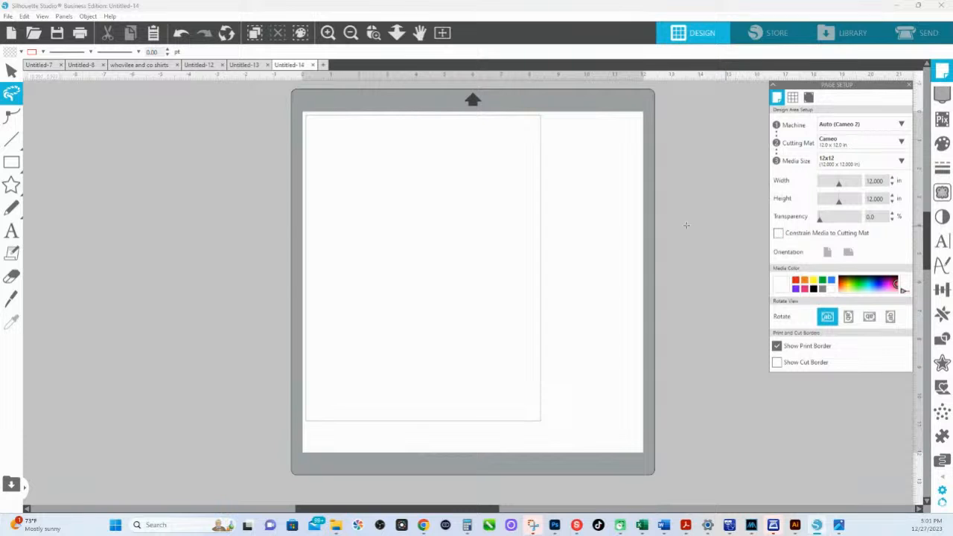
pyautogui.click(777, 347)
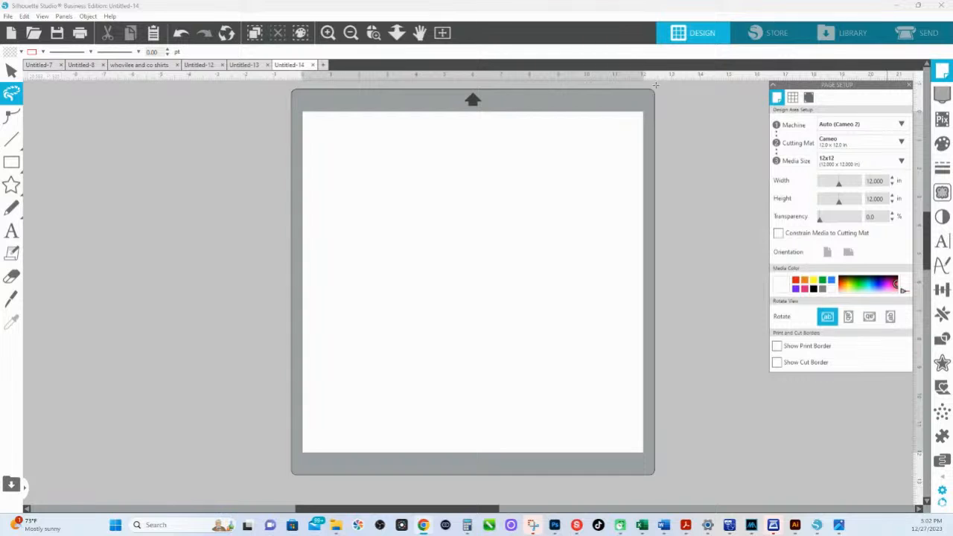
# Create another blank document and switch between it and Untitled-14 to compare the two.
pyautogui.click(6, 17)
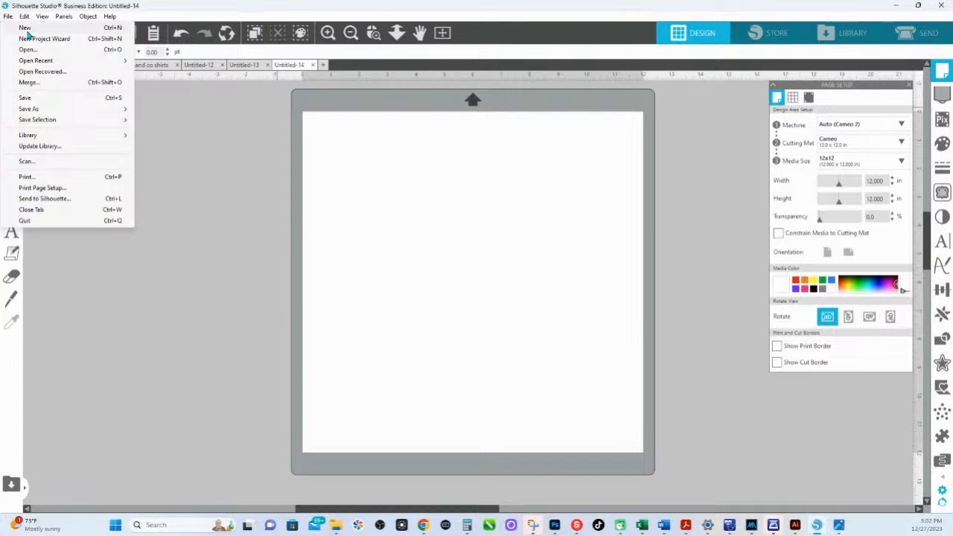
pyautogui.click(27, 31)
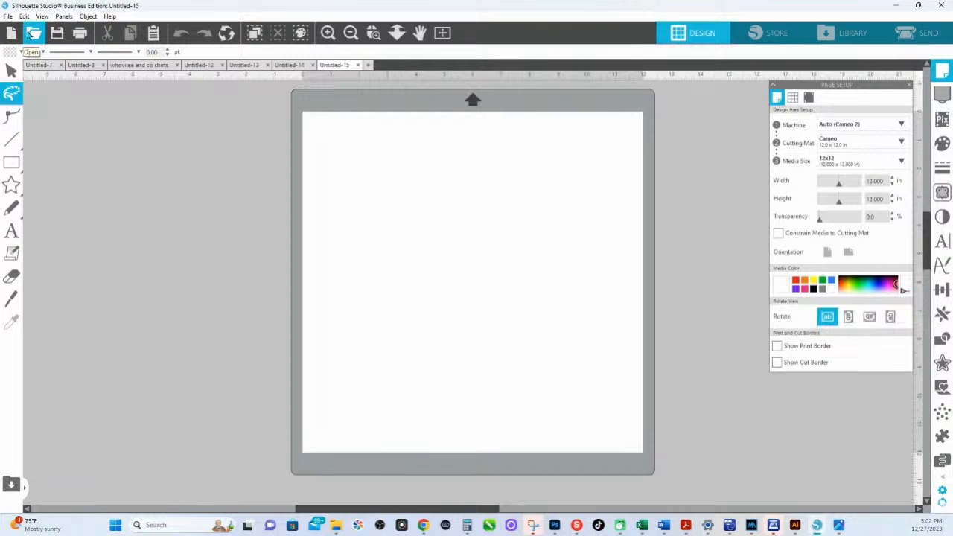
pyautogui.click(289, 65)
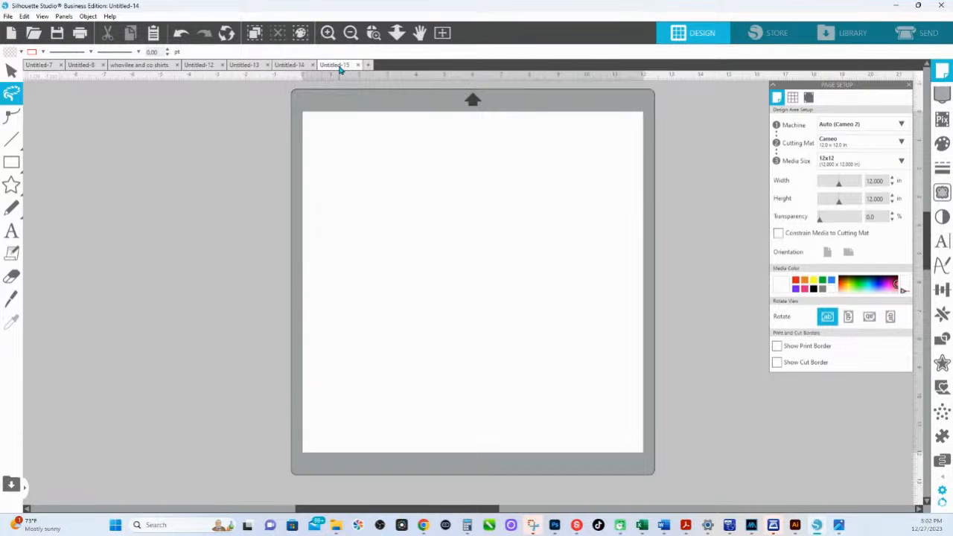
pyautogui.click(339, 66)
# Browse the eliteekreations drive to its JPG files and open the "glitter pencil 1" image.
pyautogui.click(8, 17)
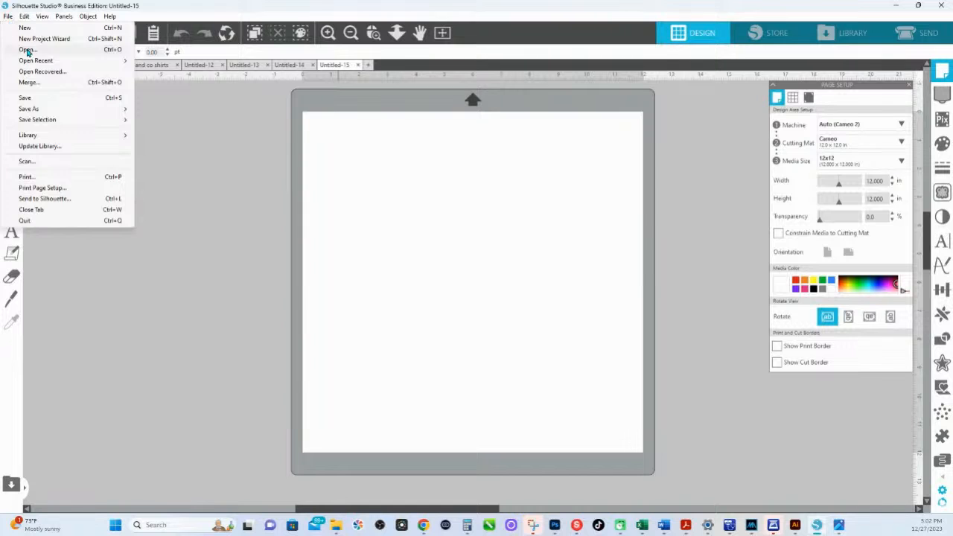
pyautogui.click(27, 50)
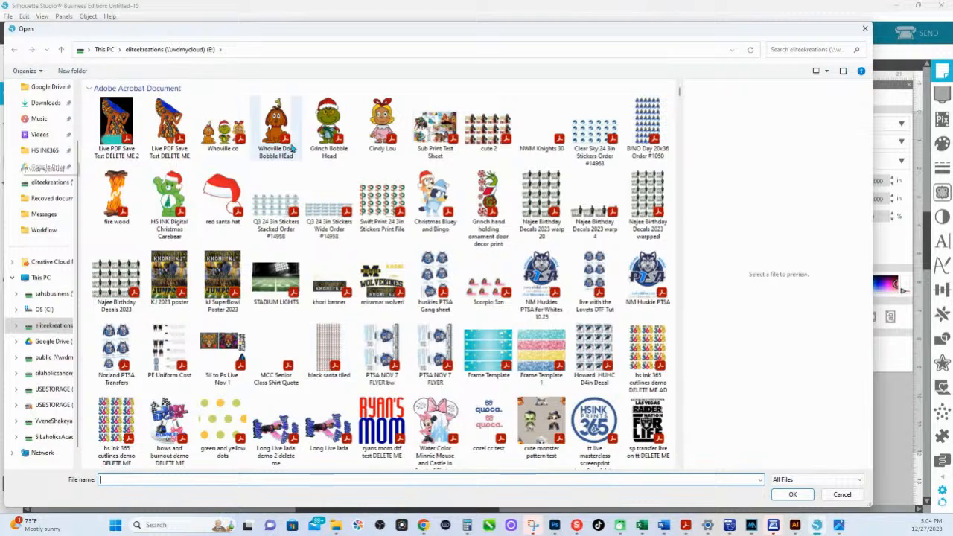
pyautogui.scroll(-3, 328, 273)
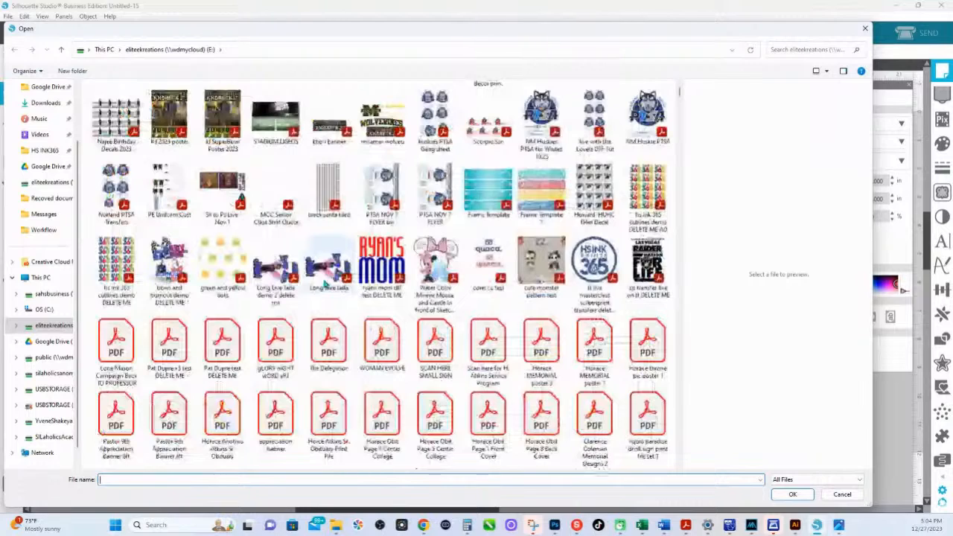
pyautogui.scroll(-10, 298, 383)
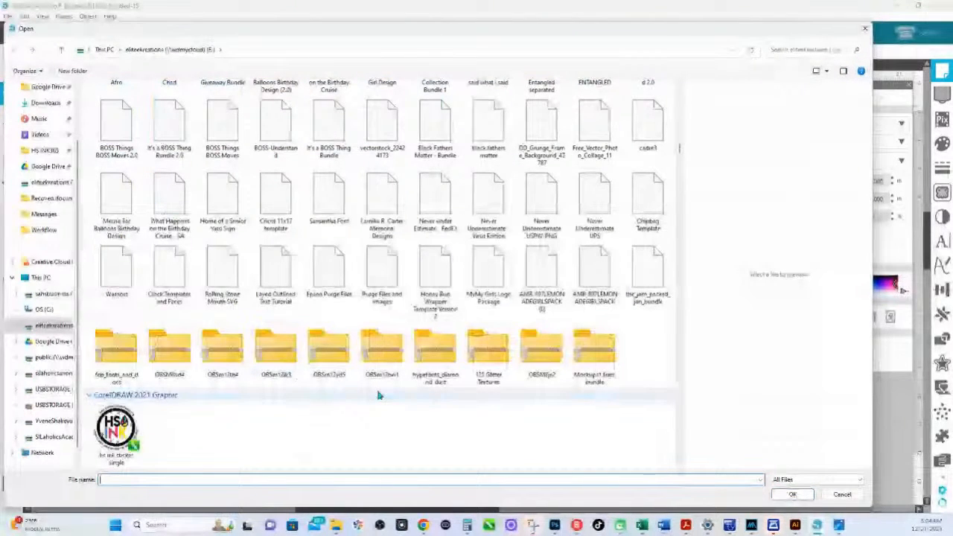
pyautogui.scroll(-10, 404, 368)
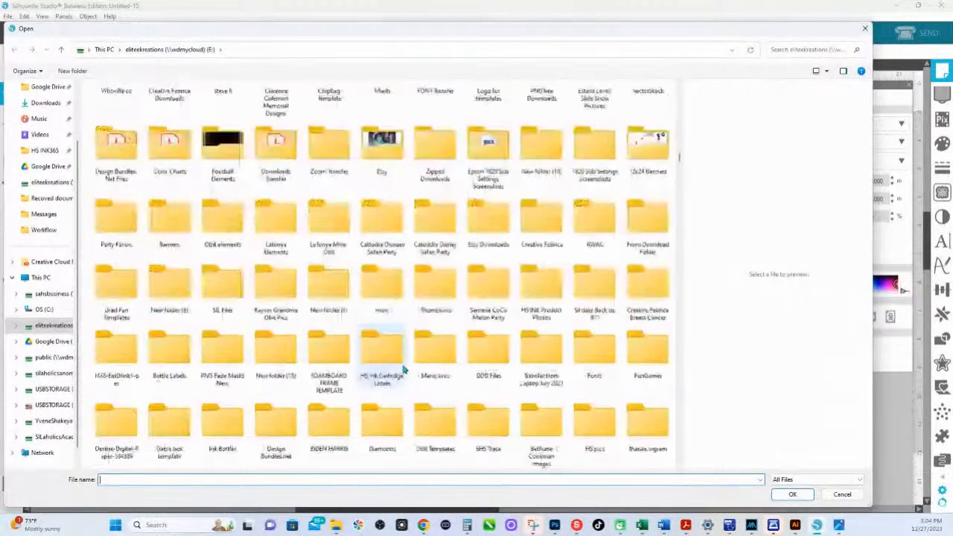
pyautogui.scroll(-10, 405, 368)
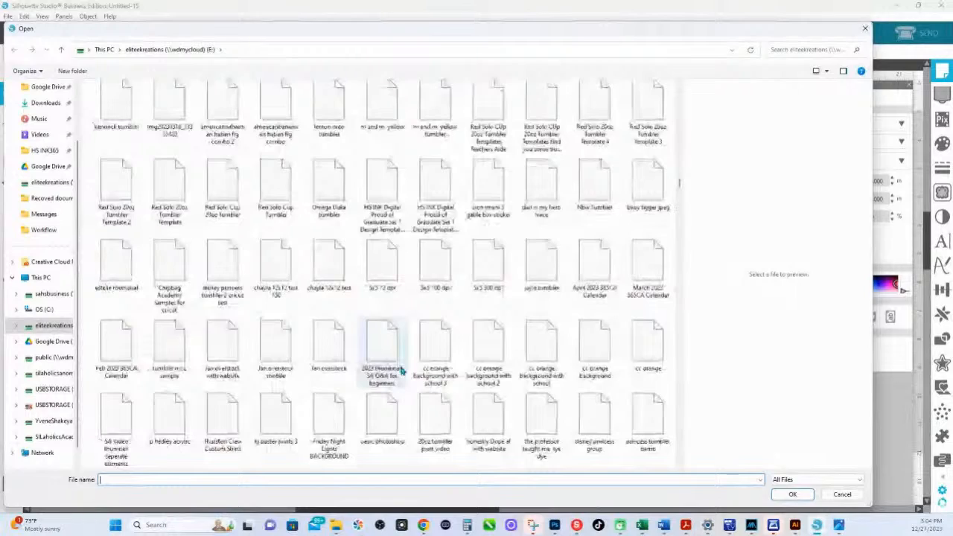
pyautogui.scroll(10, 401, 370)
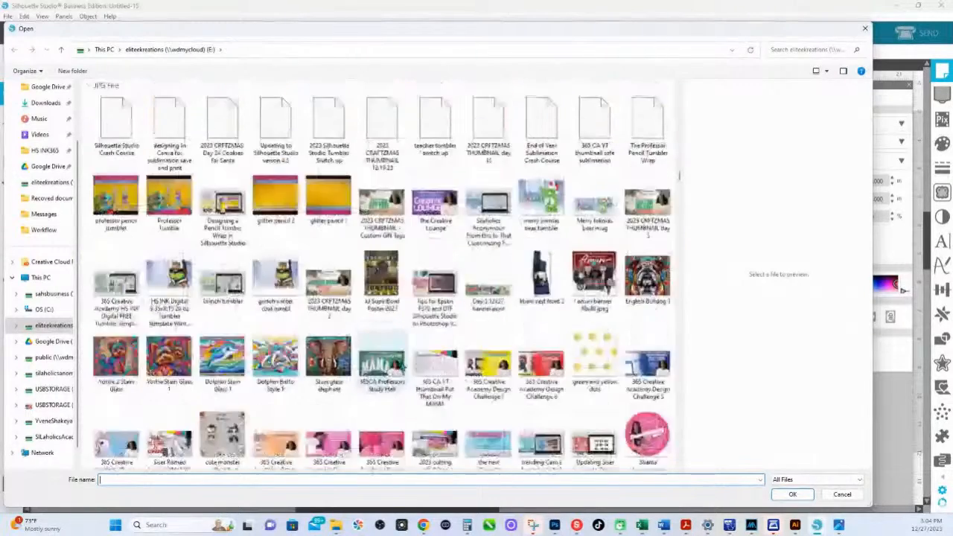
pyautogui.scroll(-5, 400, 366)
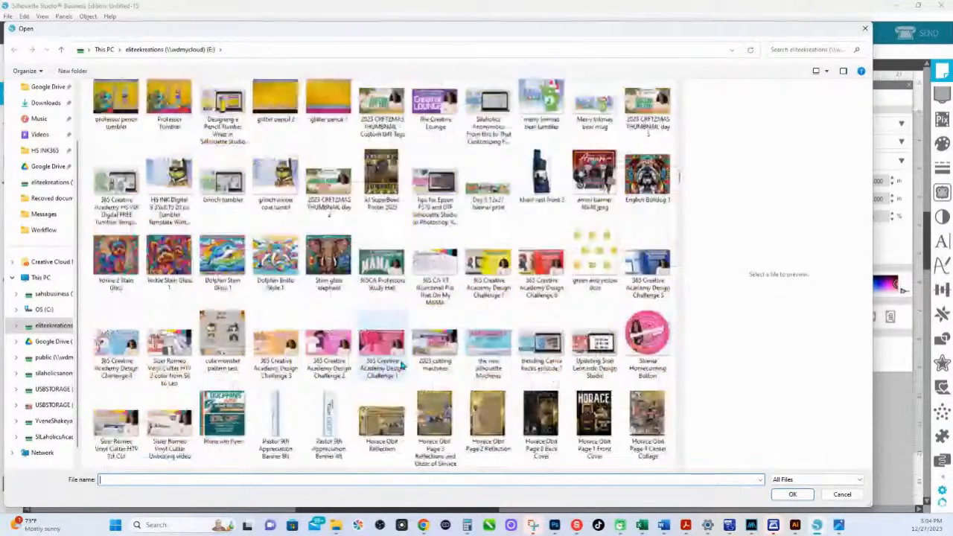
pyautogui.scroll(1, 401, 365)
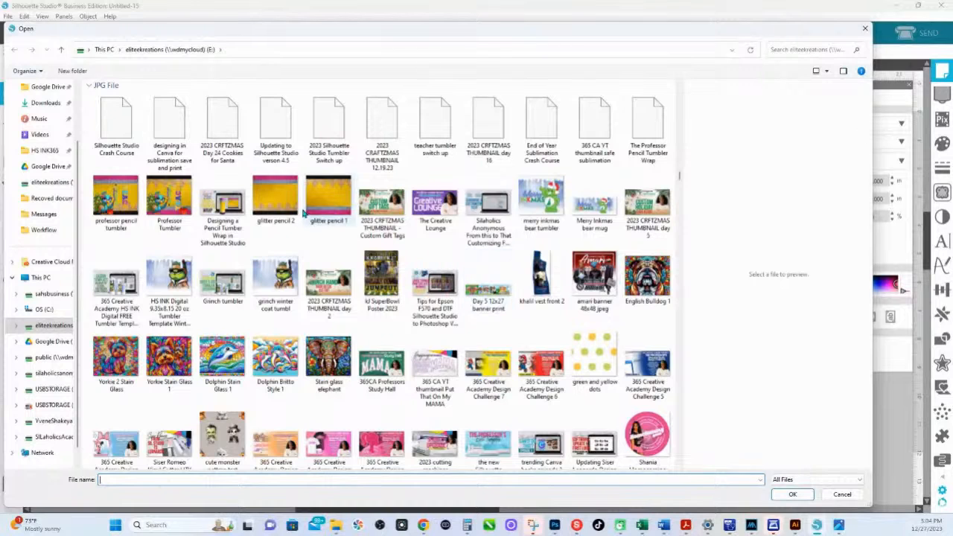
pyautogui.doubleClick(328, 209)
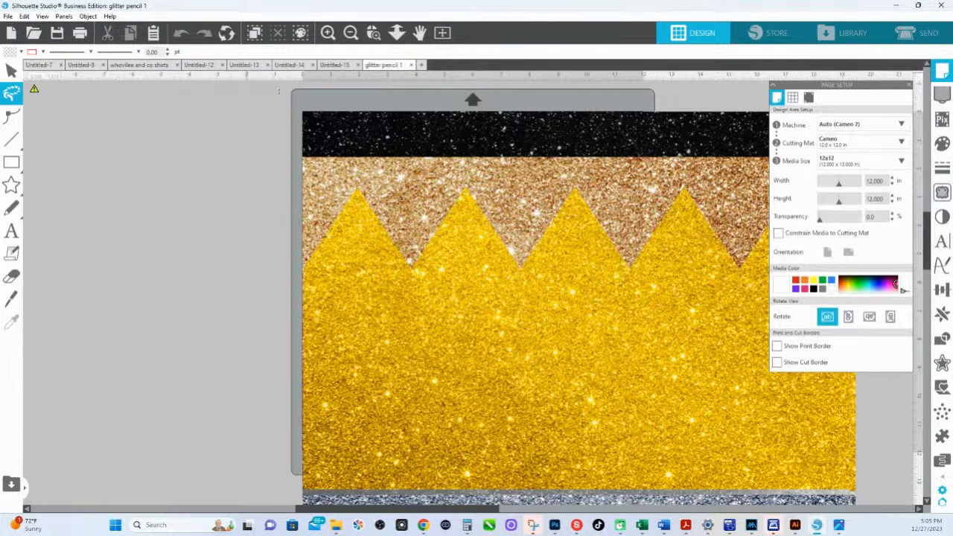
# Reposition the glitter pencil image so that it covers the whole 12 x 12 page.
pyautogui.click(396, 32)
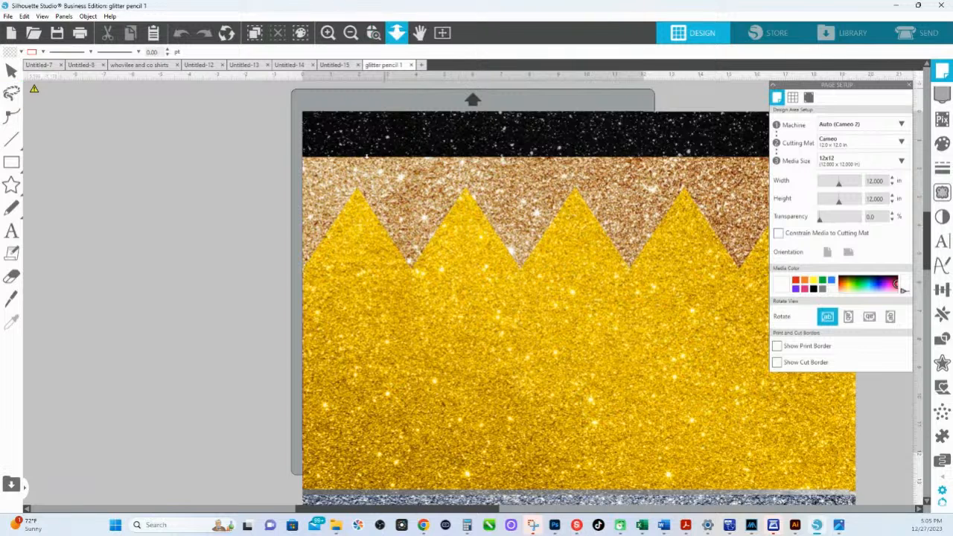
pyautogui.moveTo(368, 156); pyautogui.dragTo(353, 172)
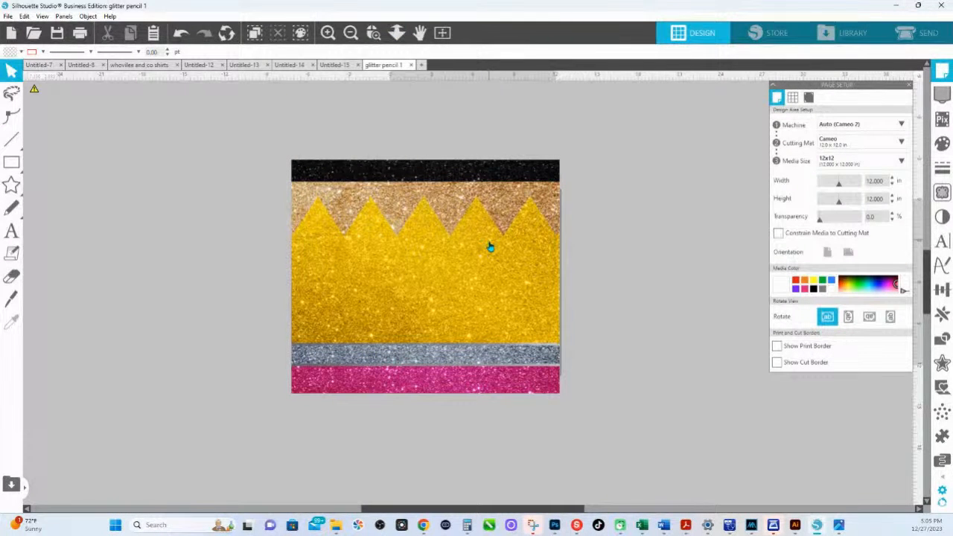
pyautogui.click(12, 93)
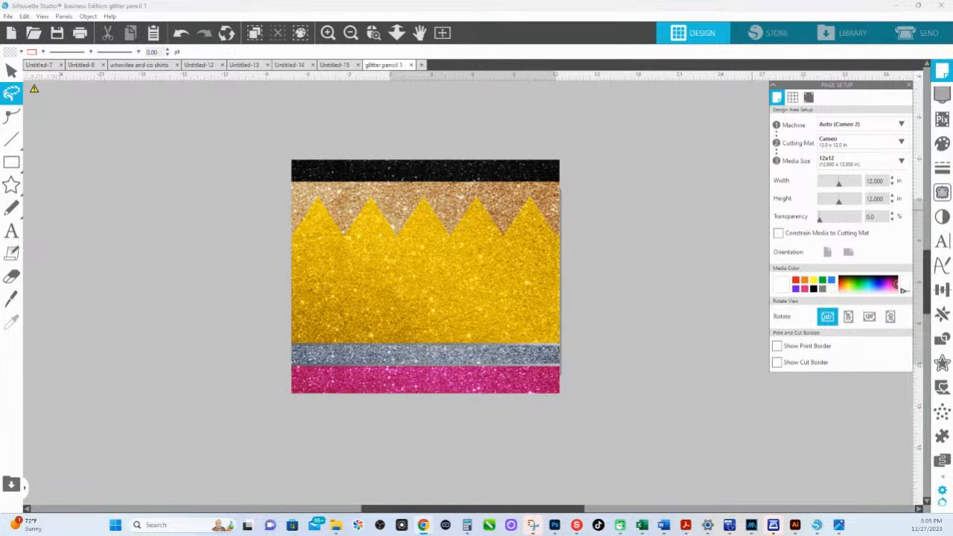
# Merge the "6807822_preview" puppy image from the eliteekreations drive into the glitter pencil 1 document.
pyautogui.click(4, 17)
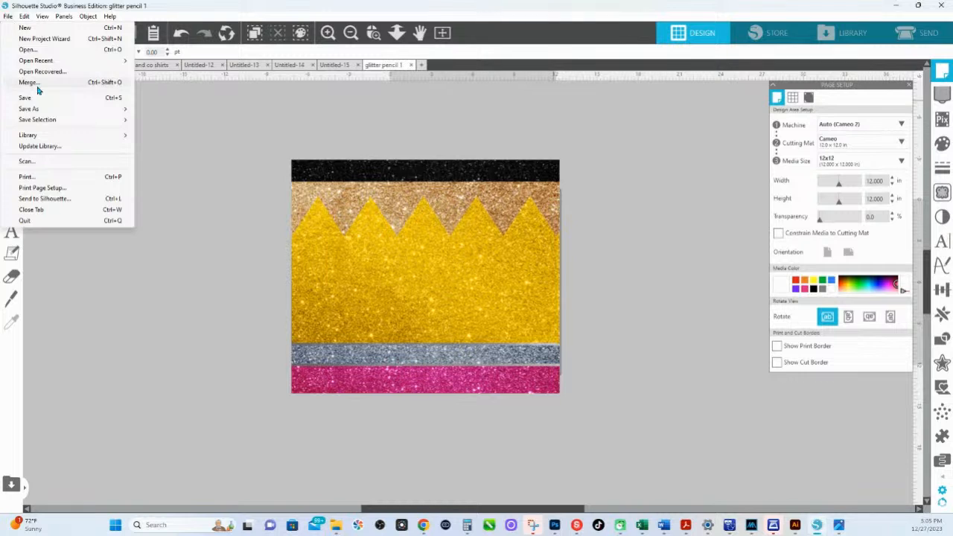
pyautogui.click(11, 93)
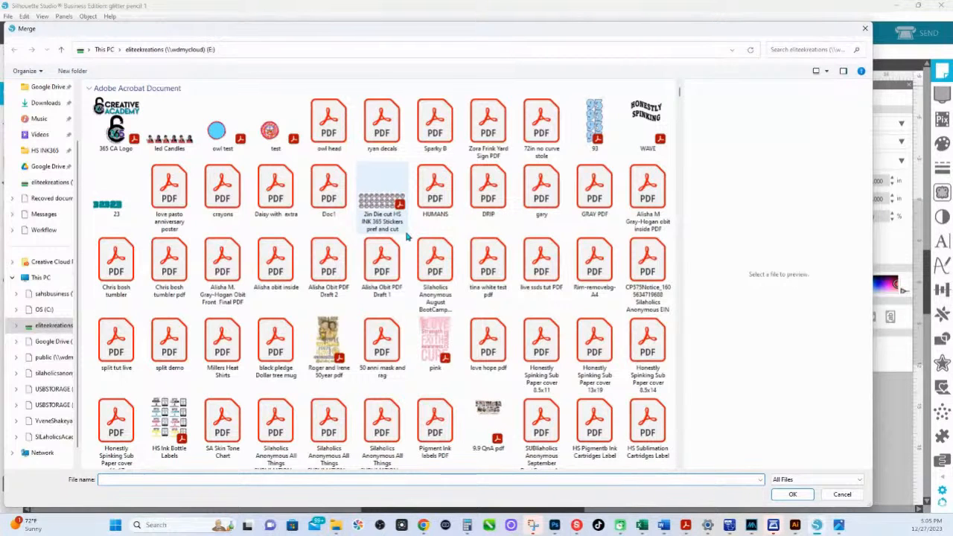
pyautogui.scroll(-15, 437, 256)
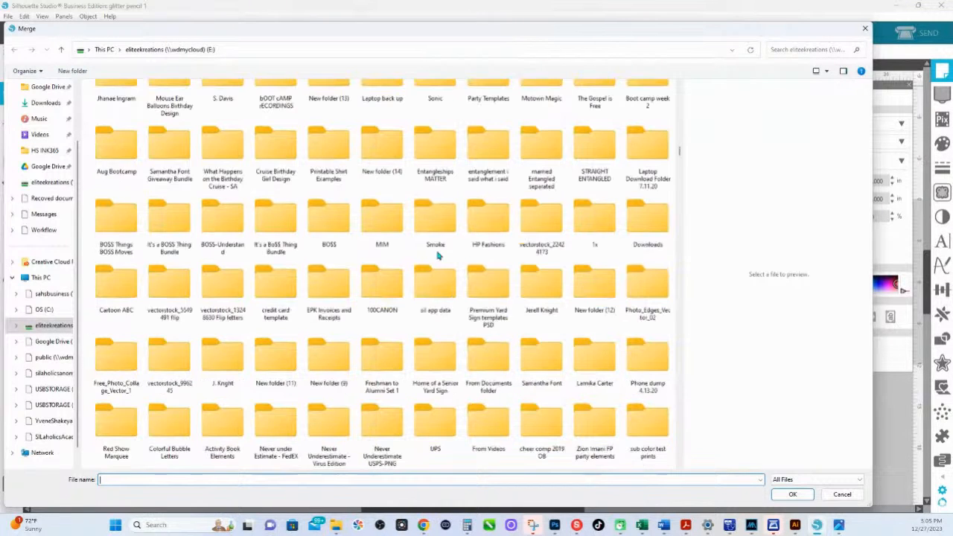
pyautogui.scroll(-20, 438, 256)
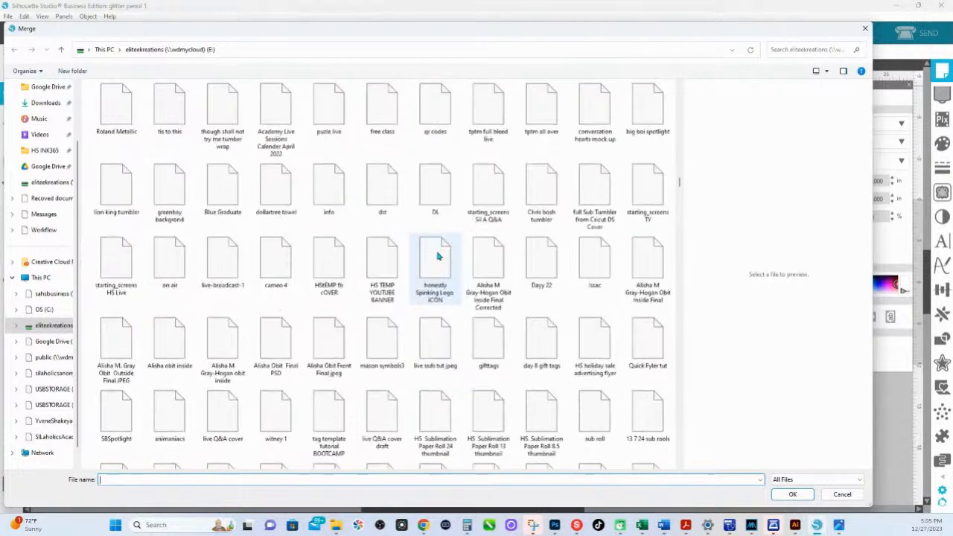
pyautogui.scroll(18, 439, 253)
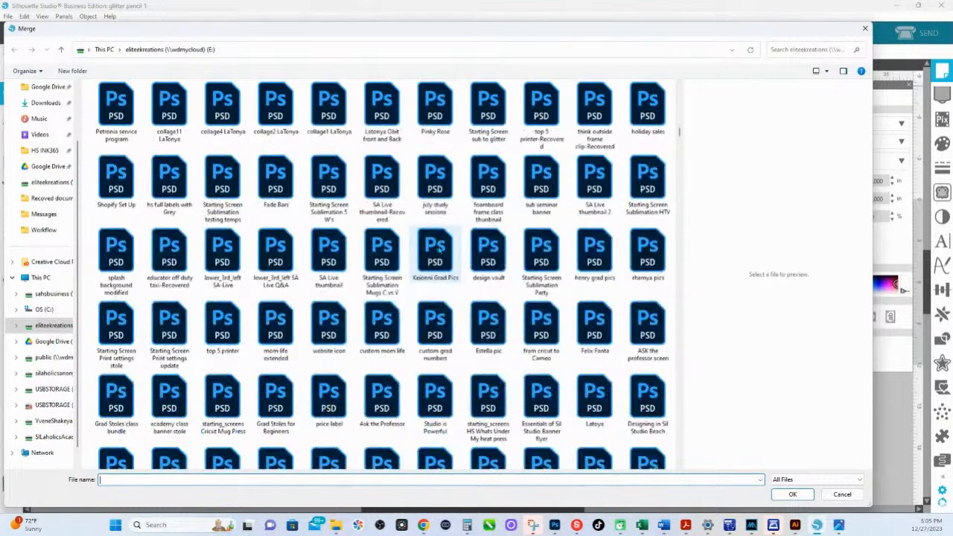
pyautogui.scroll(-5, 440, 251)
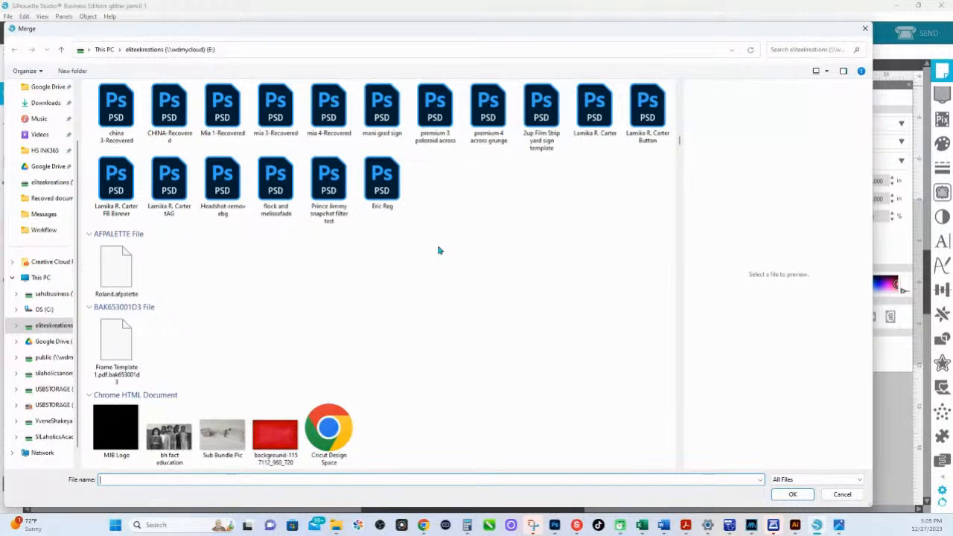
pyautogui.scroll(-10, 440, 251)
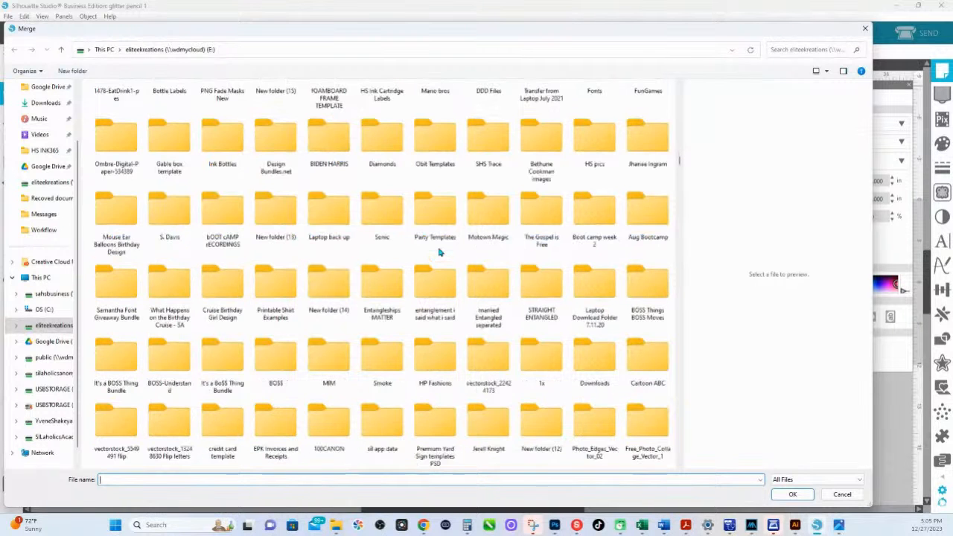
pyautogui.scroll(-8, 440, 253)
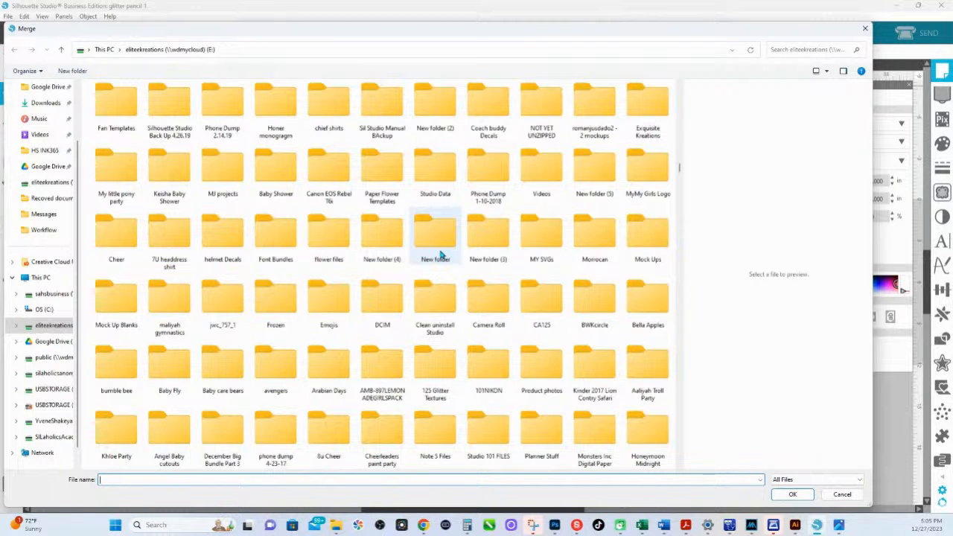
pyautogui.doubleClick(440, 256)
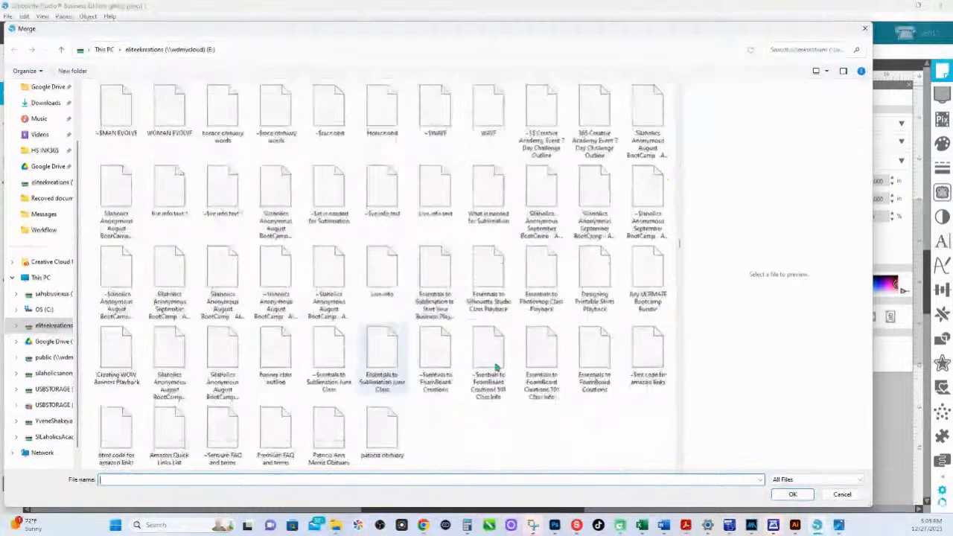
pyautogui.scroll(-5, 476, 350)
pyautogui.scroll(-10, 498, 357)
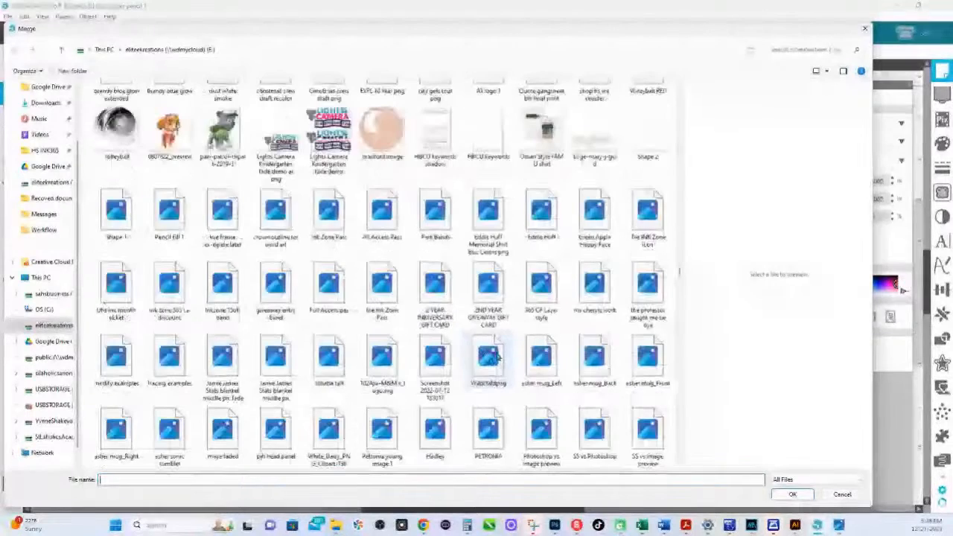
pyautogui.scroll(3, 382, 331)
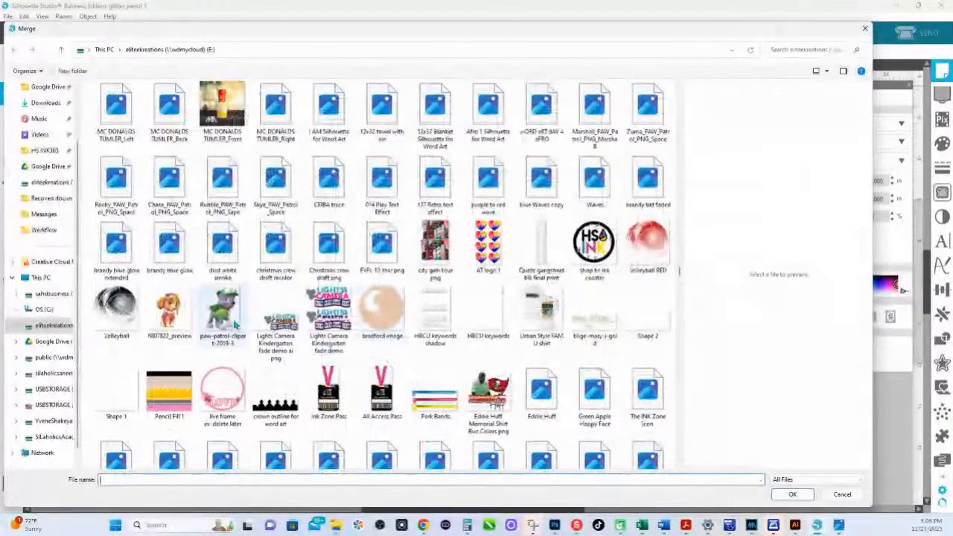
pyautogui.click(177, 320)
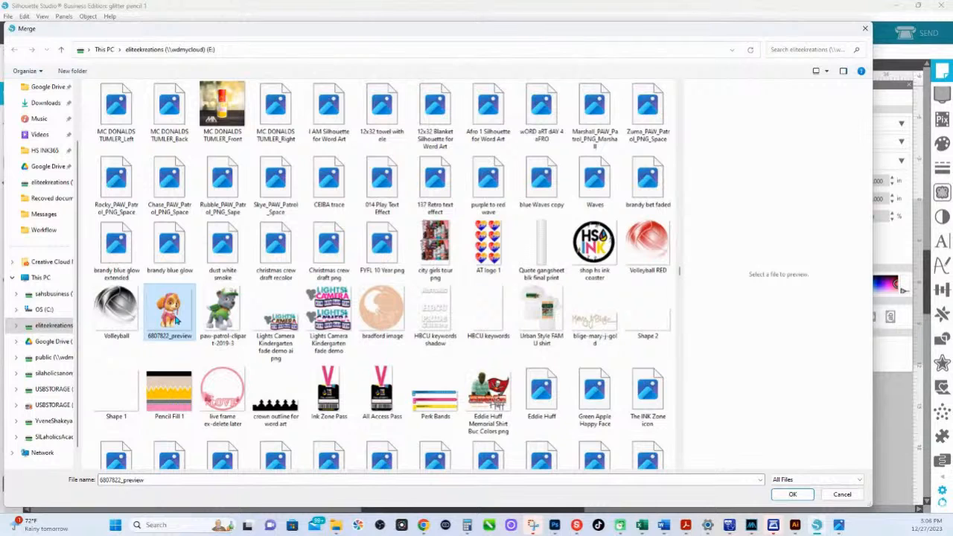
pyautogui.doubleClick(177, 321)
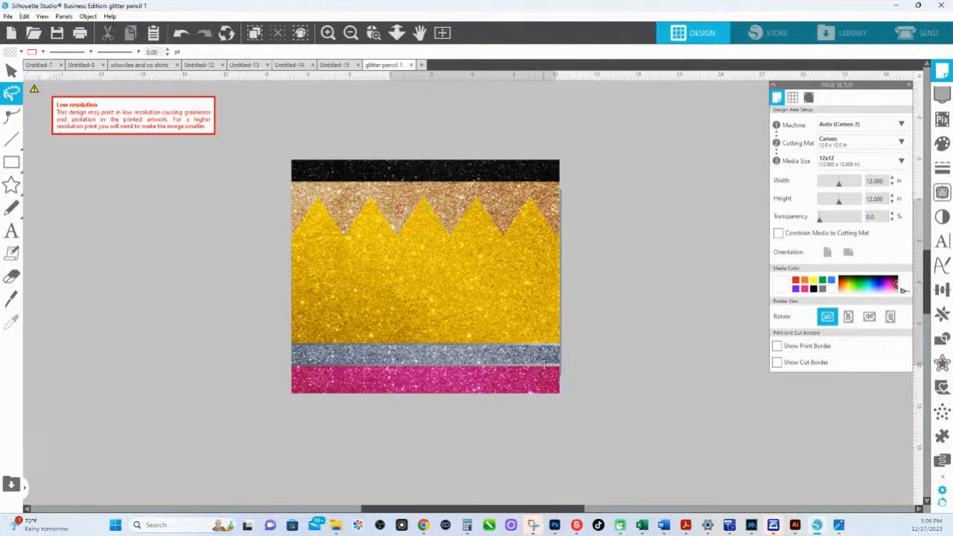
# Enlarge the merged puppy image to about 15.2 by 14.1 in and move it off the page, beside the pencil background.
pyautogui.click(405, 219)
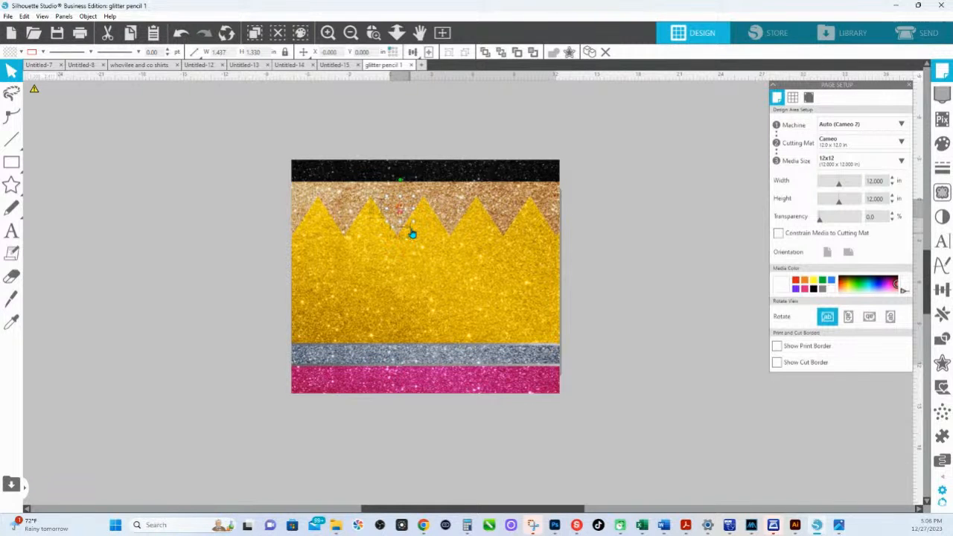
pyautogui.moveTo(412, 229); pyautogui.dragTo(609, 385)
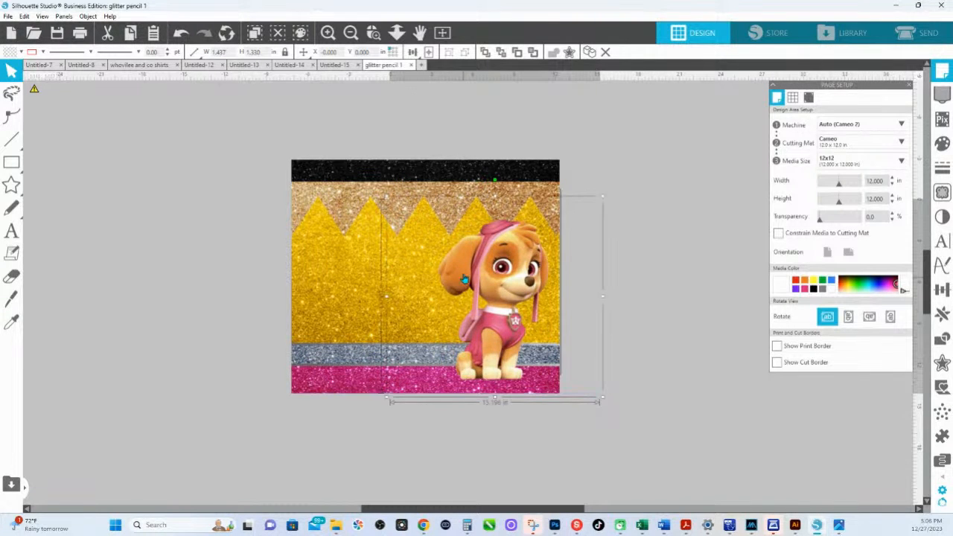
pyautogui.moveTo(500, 285); pyautogui.dragTo(359, 299)
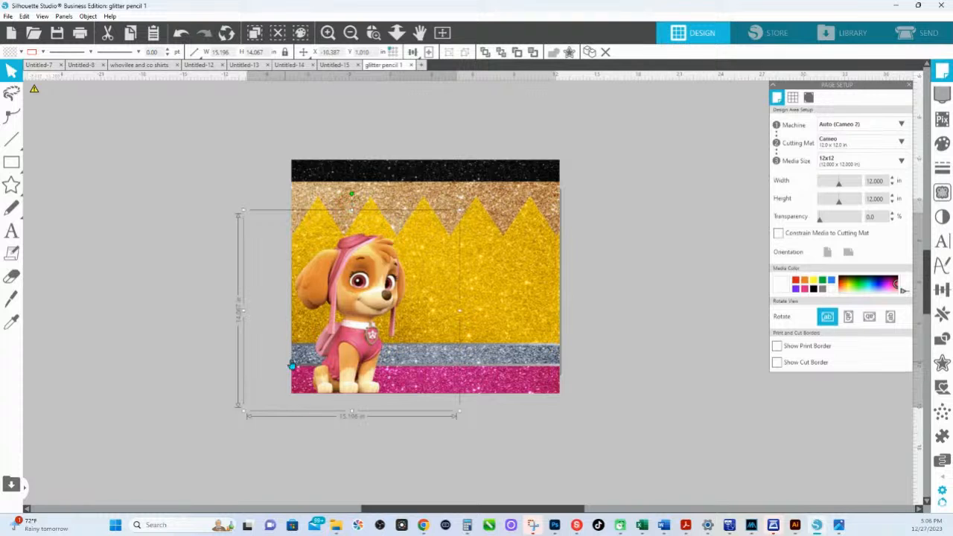
pyautogui.moveTo(318, 360); pyautogui.dragTo(192, 361)
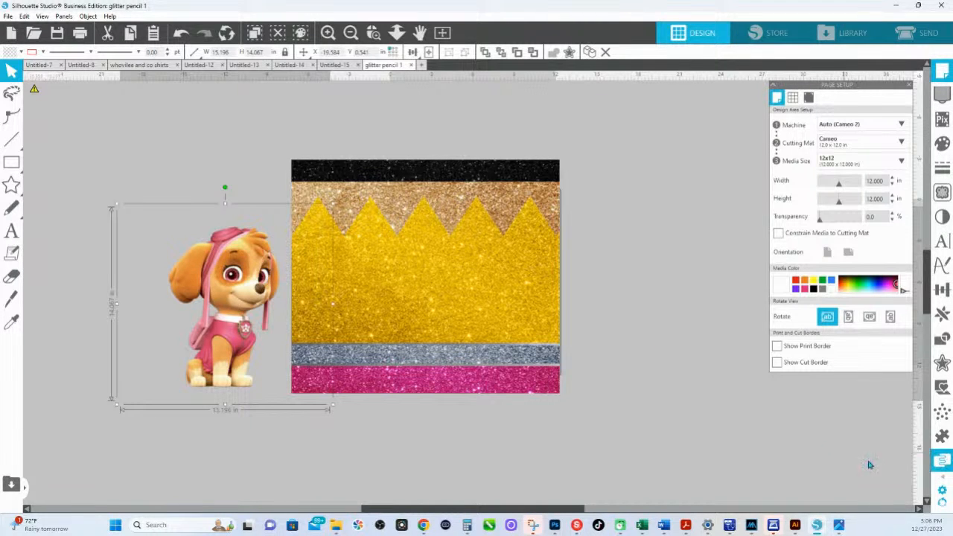
# Turn on Autotrace for PNG files in the import preferences and apply the change.
pyautogui.click(943, 491)
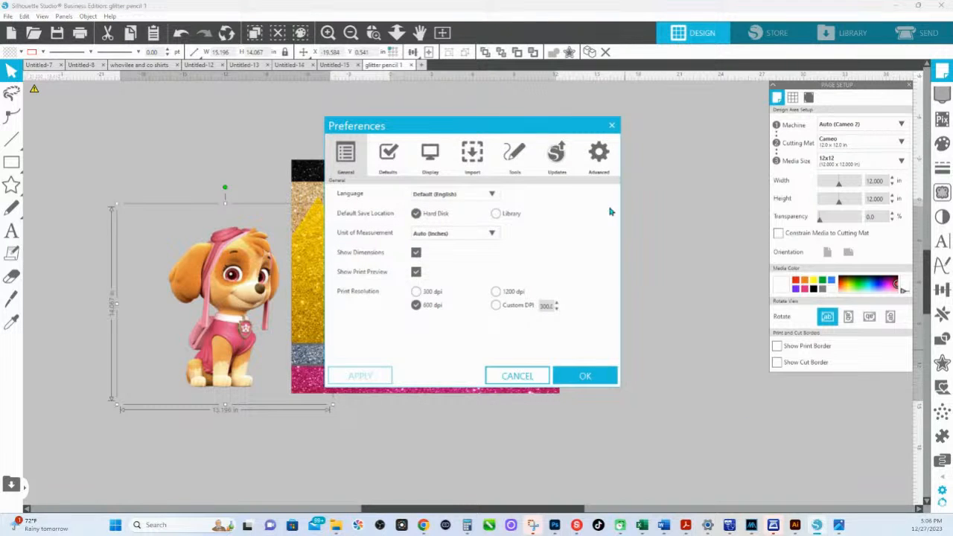
pyautogui.click(469, 159)
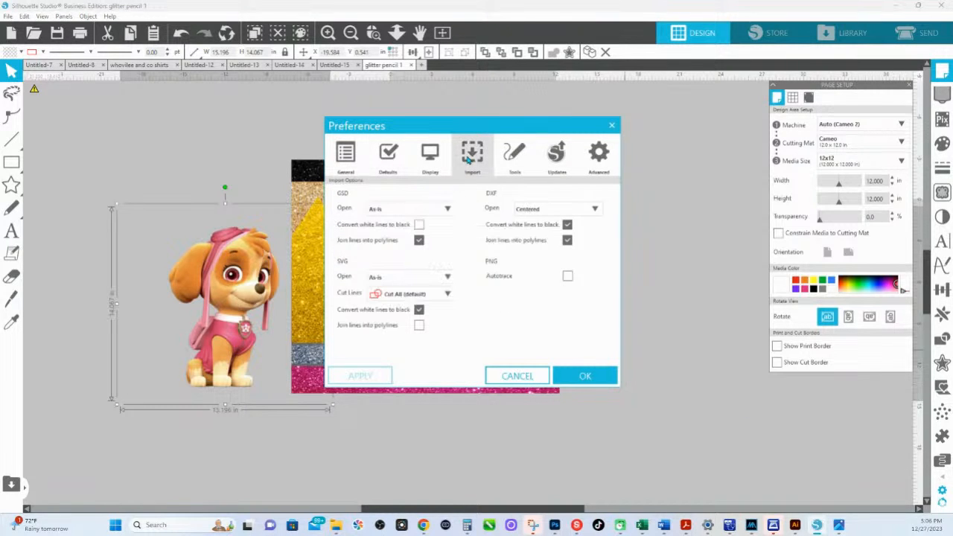
pyautogui.click(568, 278)
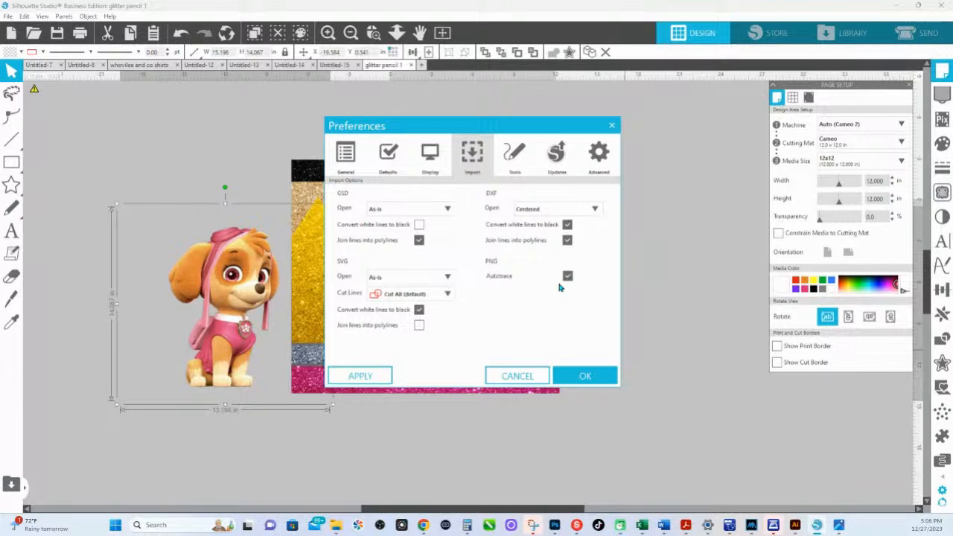
pyautogui.click(587, 377)
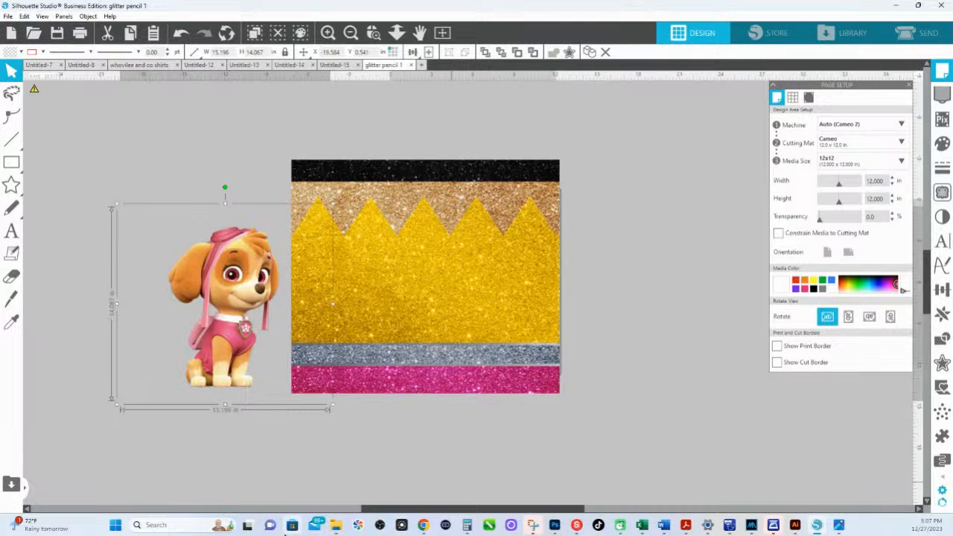
pyautogui.click(9, 16)
pyautogui.click(28, 82)
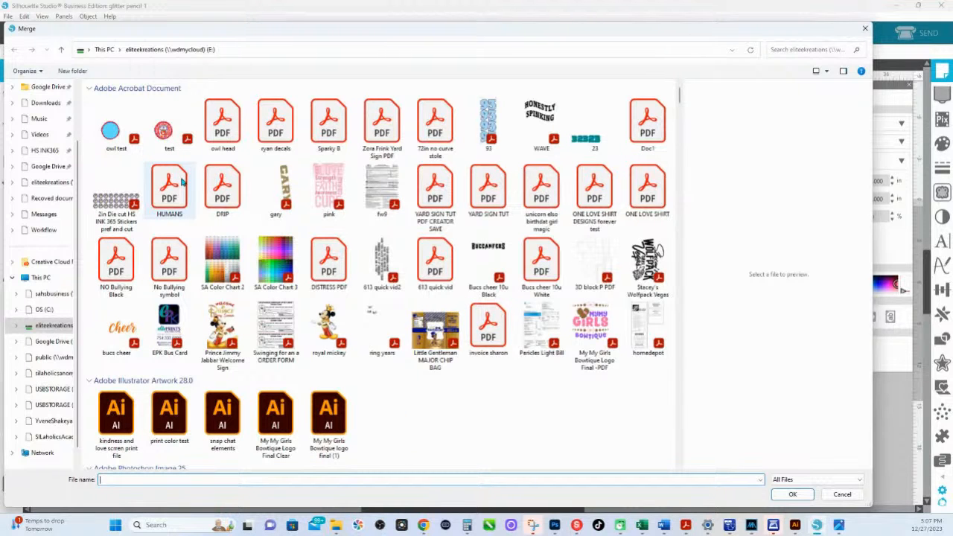
pyautogui.scroll(-20, 391, 307)
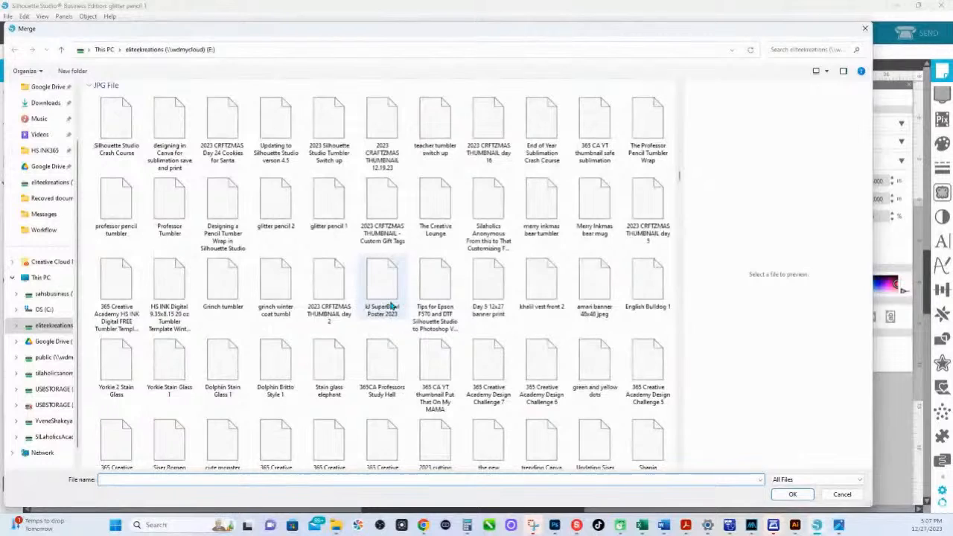
pyautogui.scroll(-15, 391, 307)
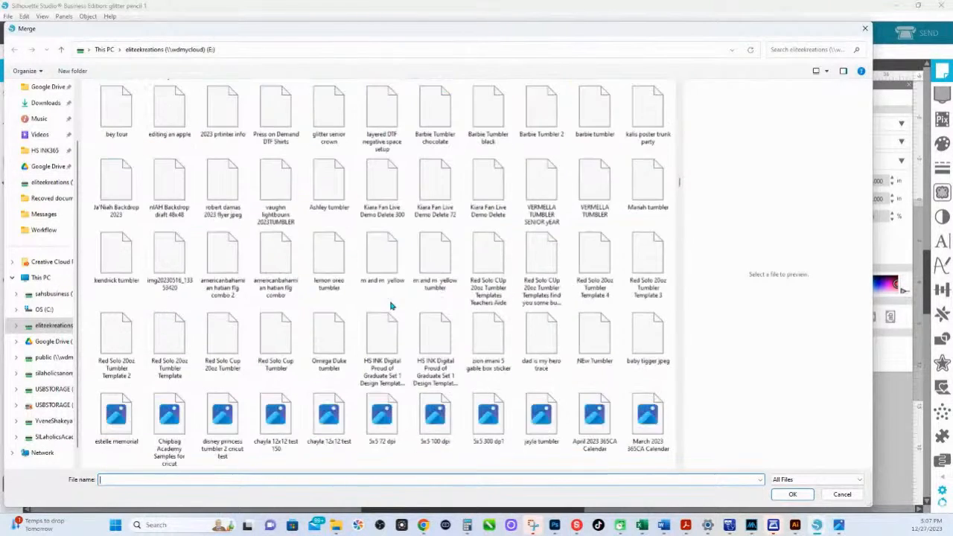
pyautogui.scroll(-10, 392, 306)
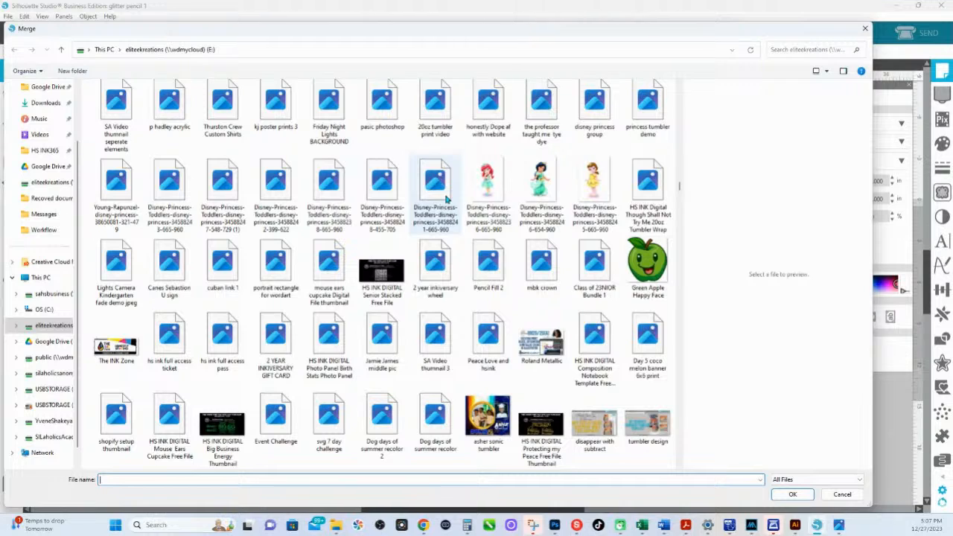
pyautogui.scroll(-3, 347, 270)
pyautogui.scroll(-15, 346, 270)
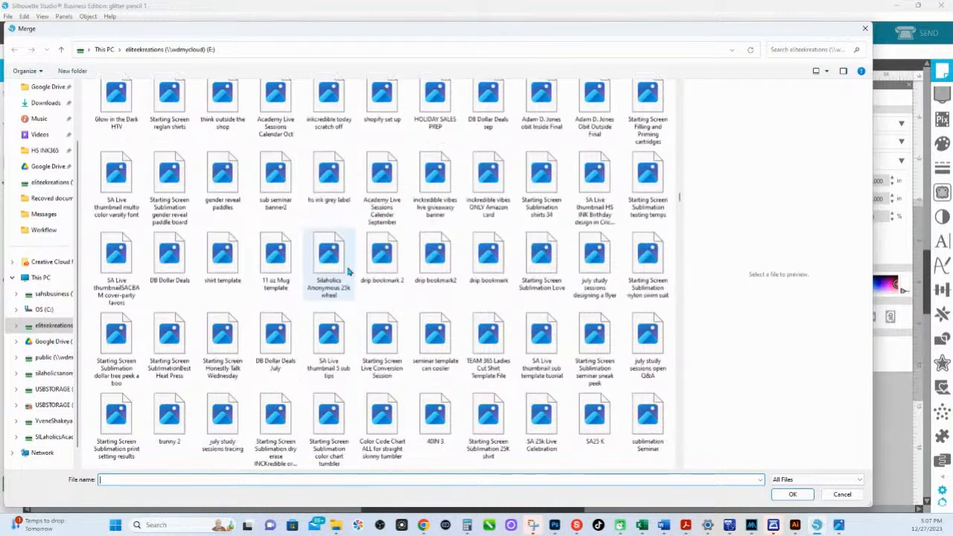
pyautogui.scroll(-20, 346, 270)
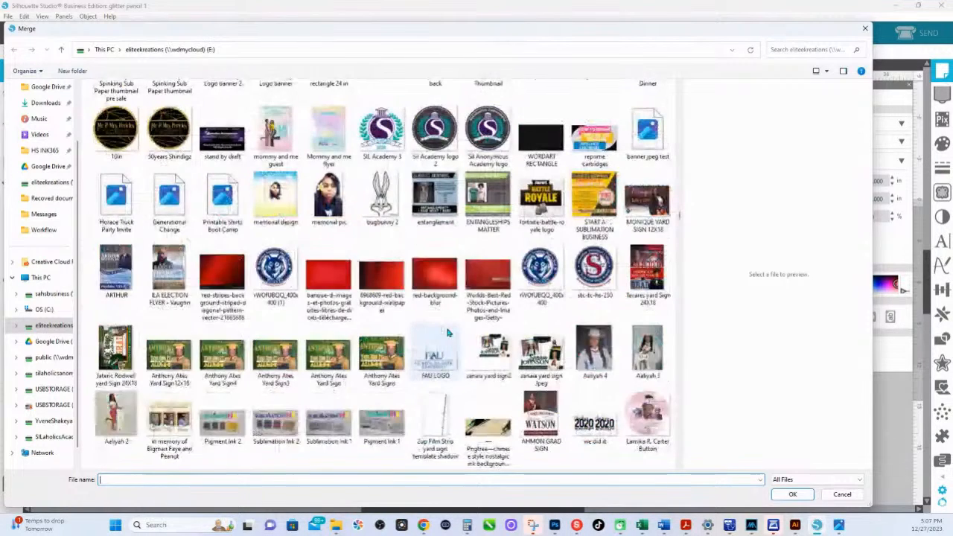
pyautogui.scroll(-10, 448, 333)
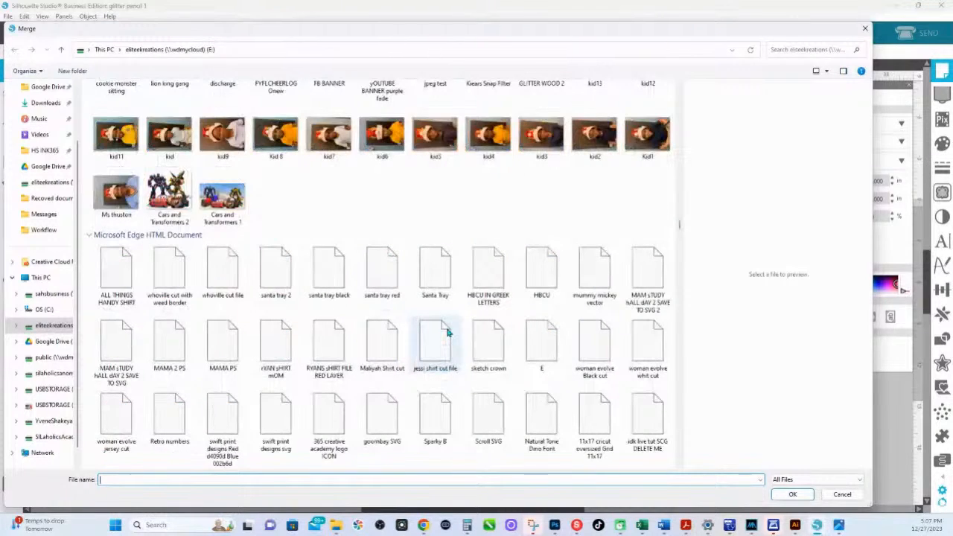
pyautogui.scroll(10, 447, 333)
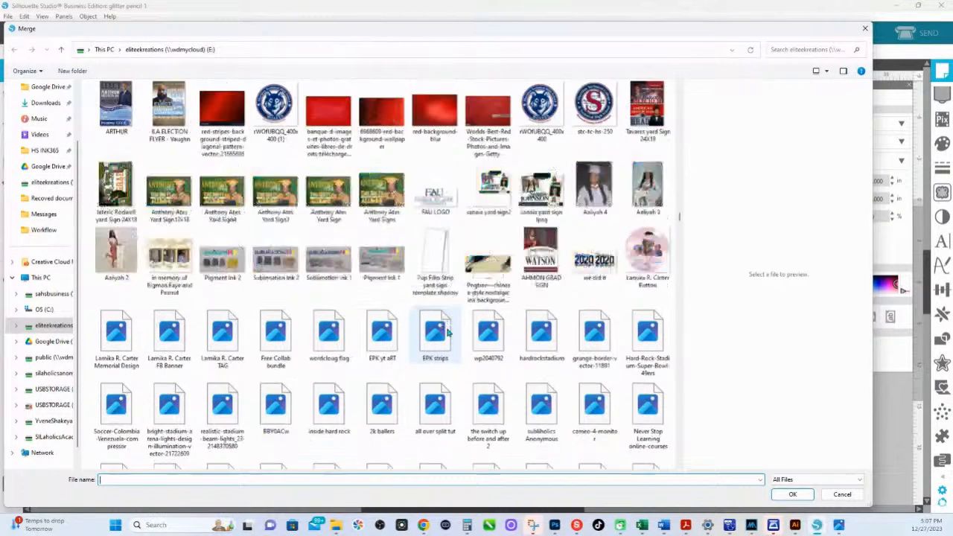
pyautogui.scroll(10, 448, 333)
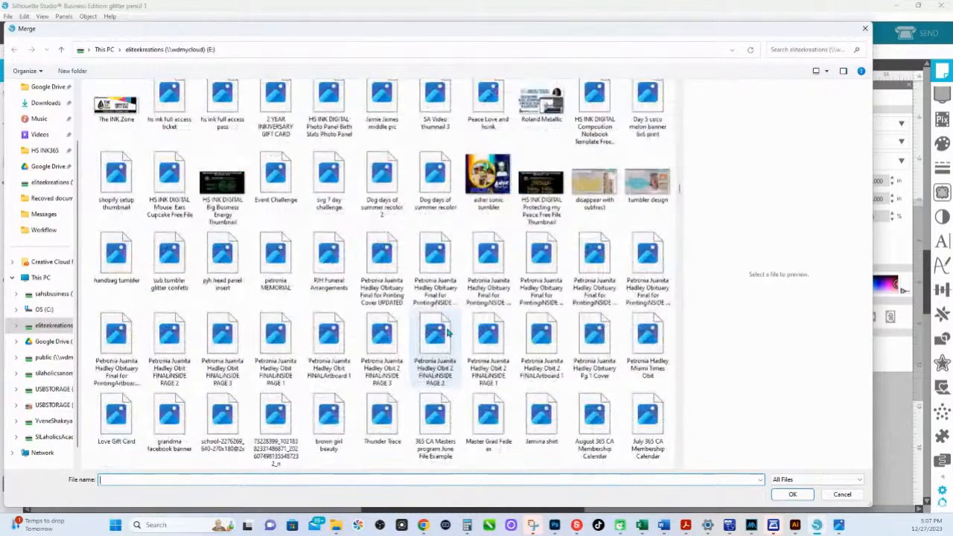
pyautogui.scroll(5, 448, 333)
pyautogui.scroll(-5, 448, 333)
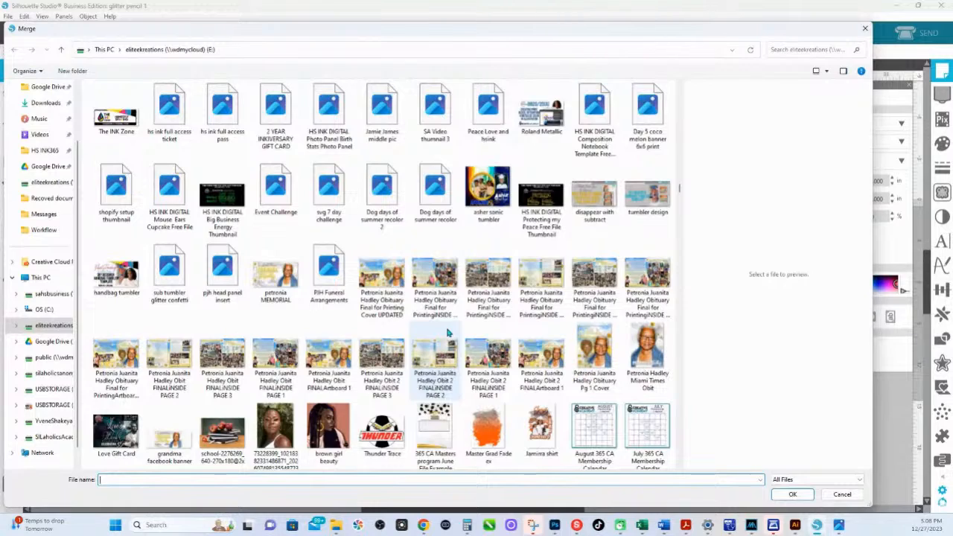
pyautogui.scroll(5, 448, 333)
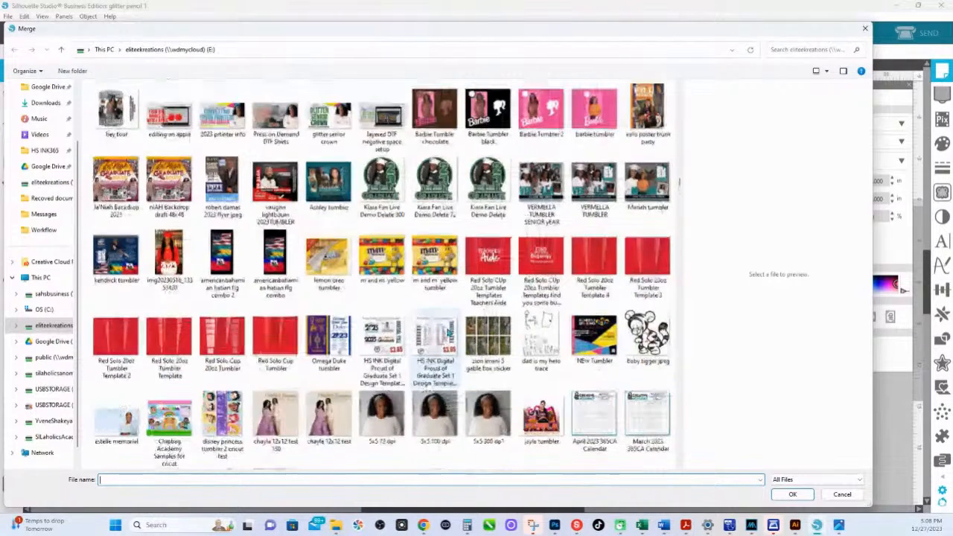
pyautogui.scroll(-3, 448, 333)
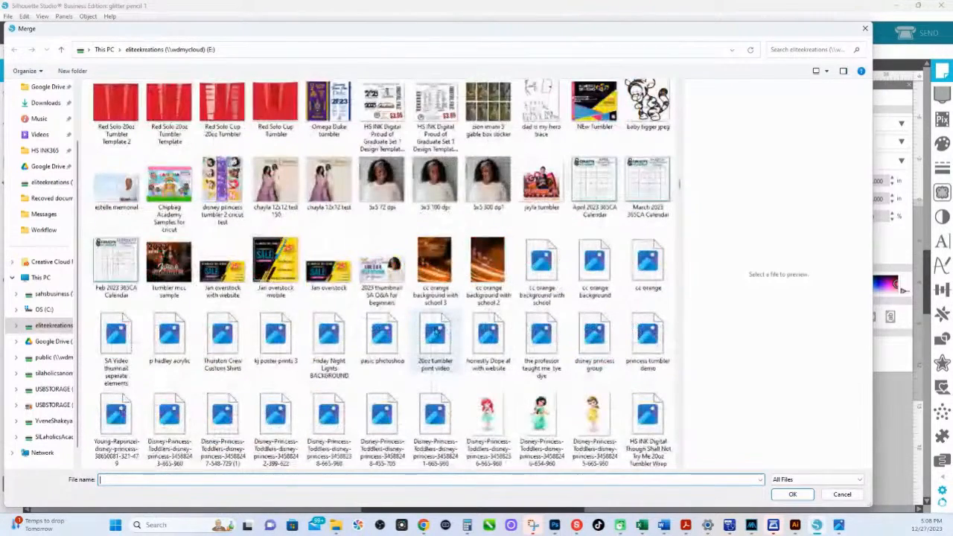
pyautogui.scroll(-3, 384, 320)
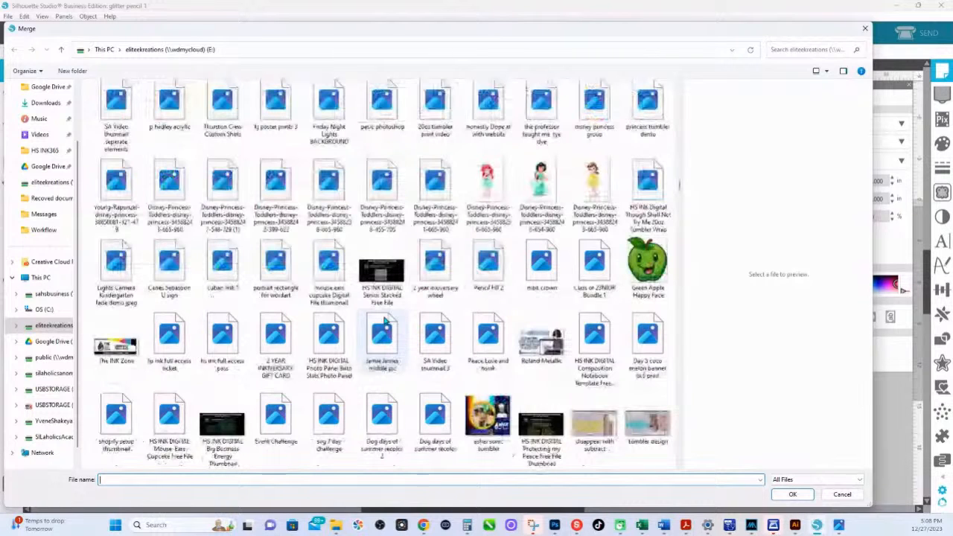
pyautogui.doubleClick(384, 321)
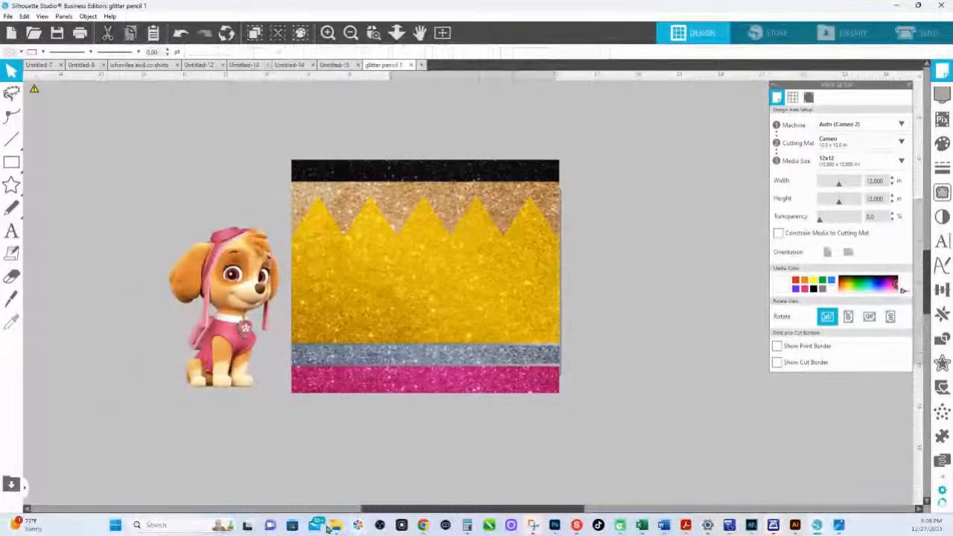
# Merge the "6807822_preview" puppy image from the eliteekreations drive into the glitter pencil 1 document a second time.
pyautogui.click(7, 15)
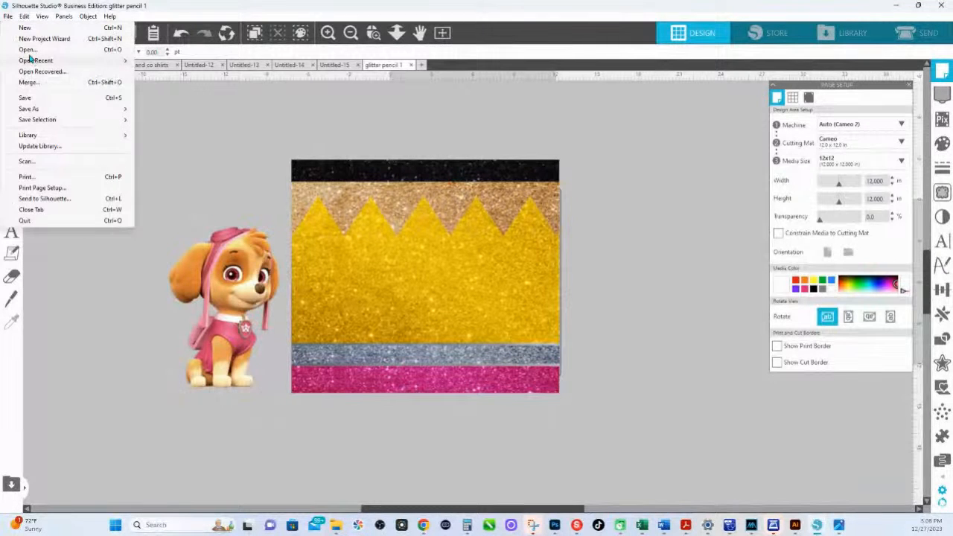
pyautogui.click(31, 84)
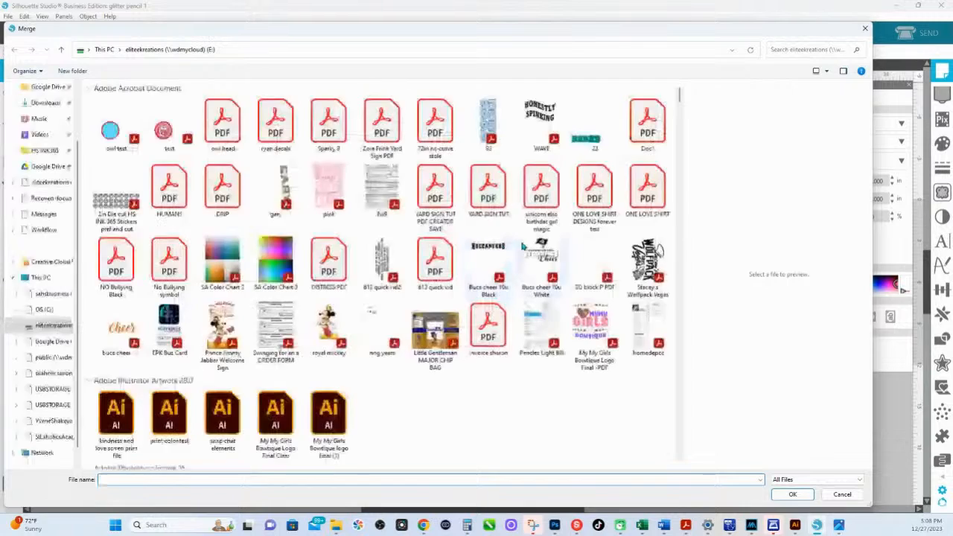
pyautogui.scroll(-15, 446, 299)
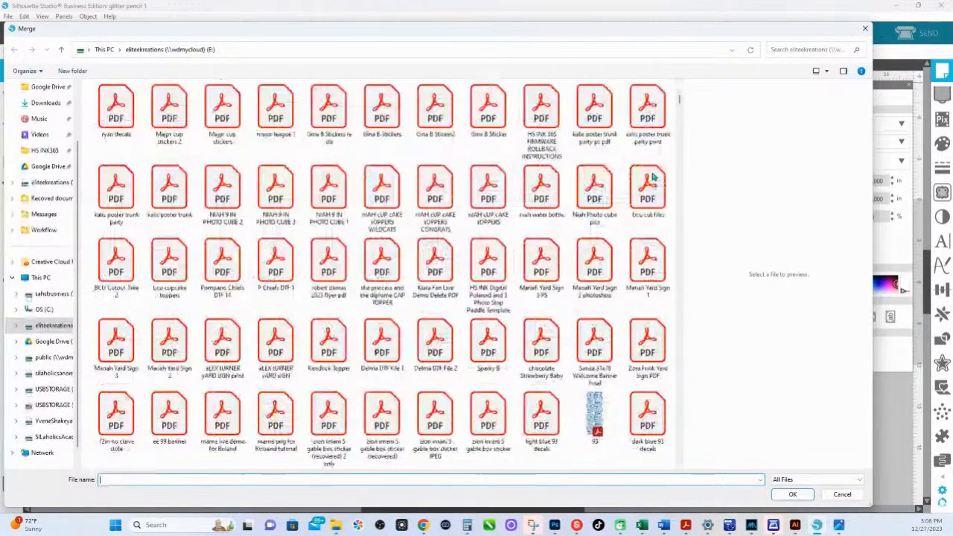
pyautogui.moveTo(679, 109); pyautogui.dragTo(677, 370)
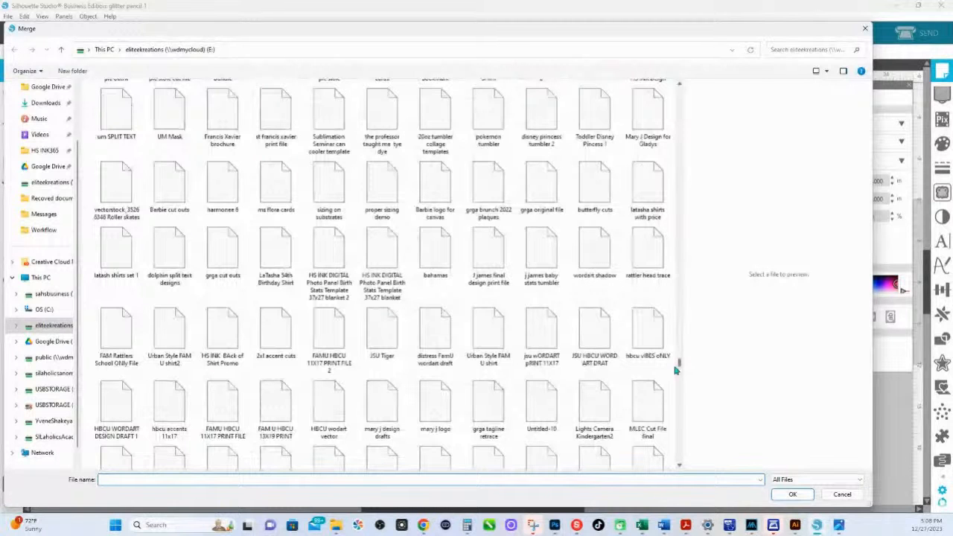
pyautogui.moveTo(677, 369); pyautogui.dragTo(679, 415)
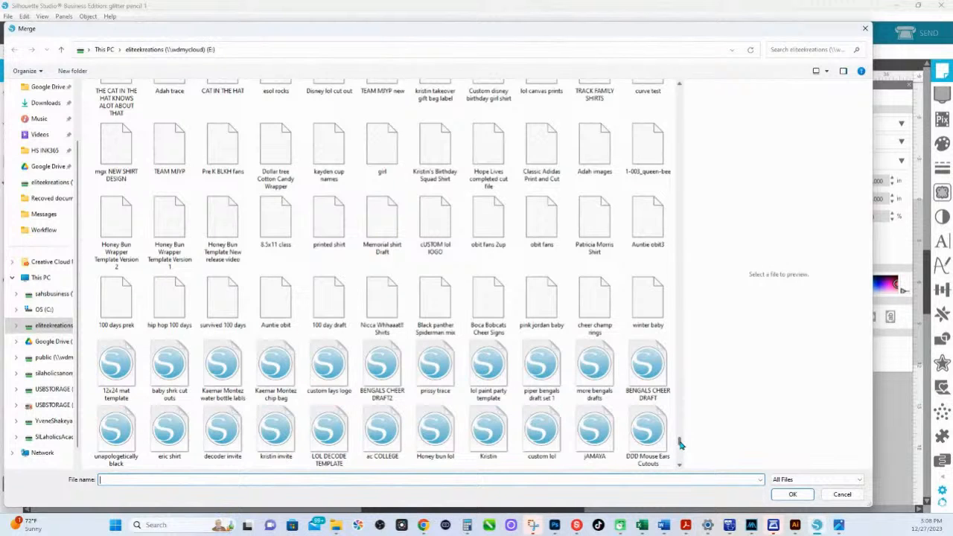
pyautogui.moveTo(680, 444); pyautogui.dragTo(676, 298)
pyautogui.scroll(2, 676, 301)
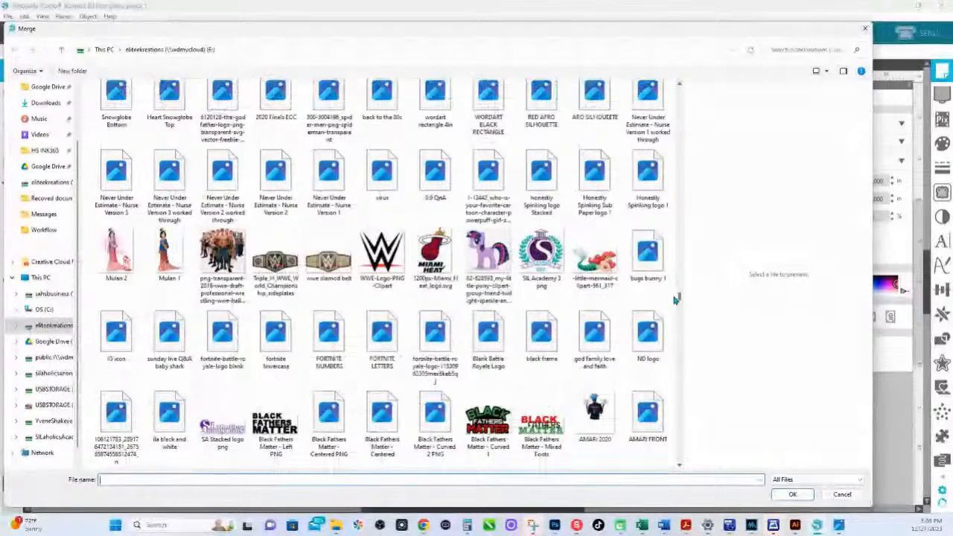
pyautogui.moveTo(676, 299)
pyautogui.mouseDown()
pyautogui.moveTo(677, 254)
pyautogui.moveTo(683, 272)
pyautogui.mouseUp()
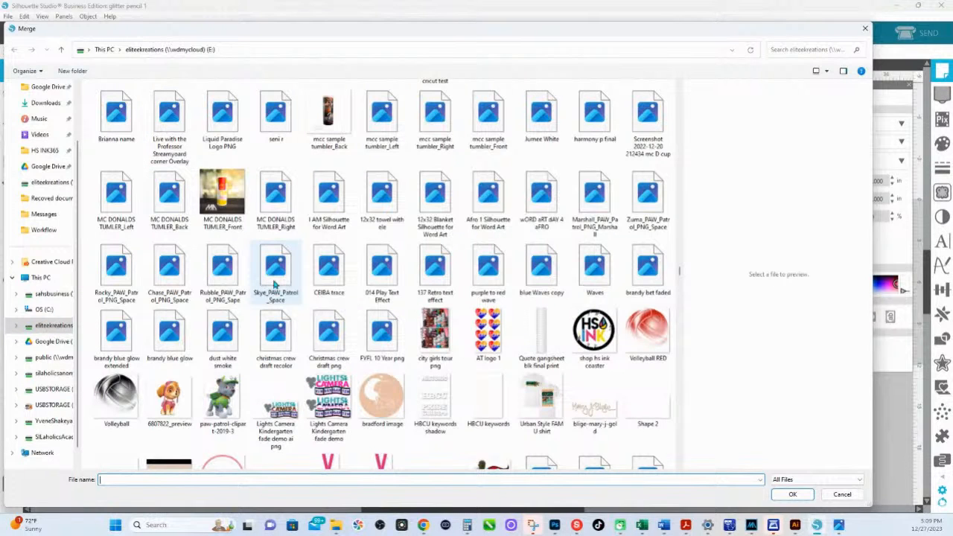
pyautogui.click(170, 414)
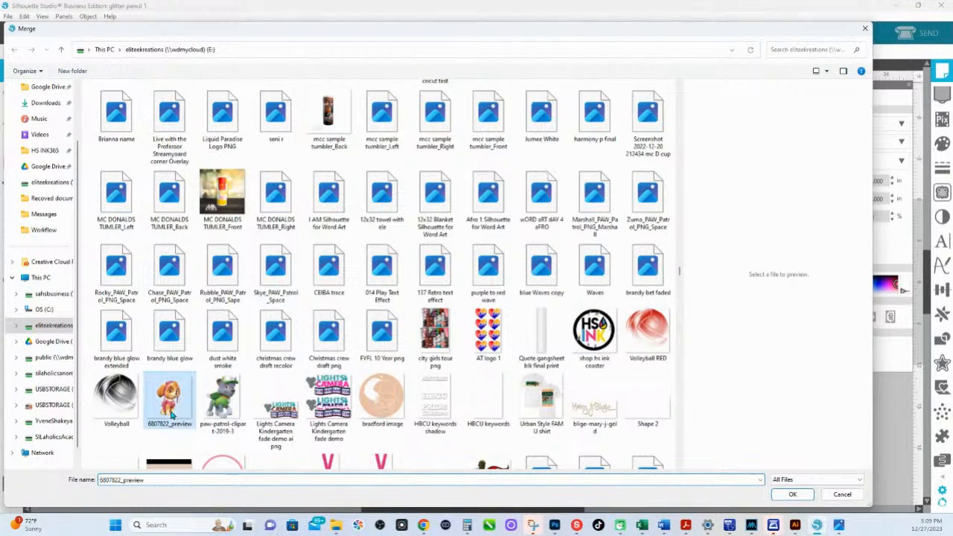
pyautogui.click(796, 496)
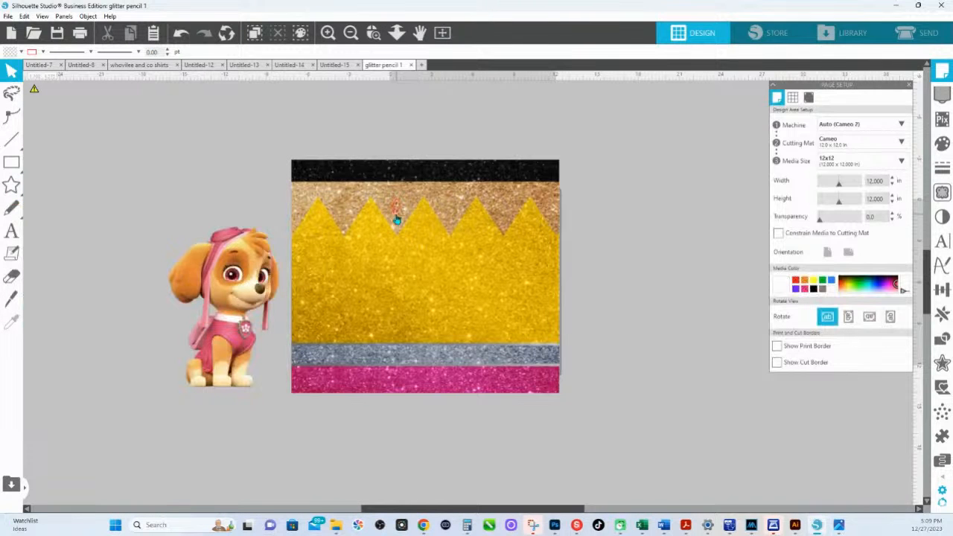
# Move the newly merged puppy off the page beside the first one and resize it to about 8.7 by 12.6 in.
pyautogui.moveTo(404, 217)
pyautogui.mouseDown()
pyautogui.moveTo(549, 332)
pyautogui.moveTo(621, 415)
pyautogui.mouseUp()
pyautogui.moveTo(462, 320); pyautogui.dragTo(117, 273)
pyautogui.moveTo(307, 367); pyautogui.dragTo(556, 371)
pyautogui.moveTo(387, 253); pyautogui.dragTo(354, 256)
pyautogui.moveTo(479, 294); pyautogui.dragTo(471, 280)
pyautogui.click(369, 303)
pyautogui.moveTo(373, 286); pyautogui.dragTo(362, 279)
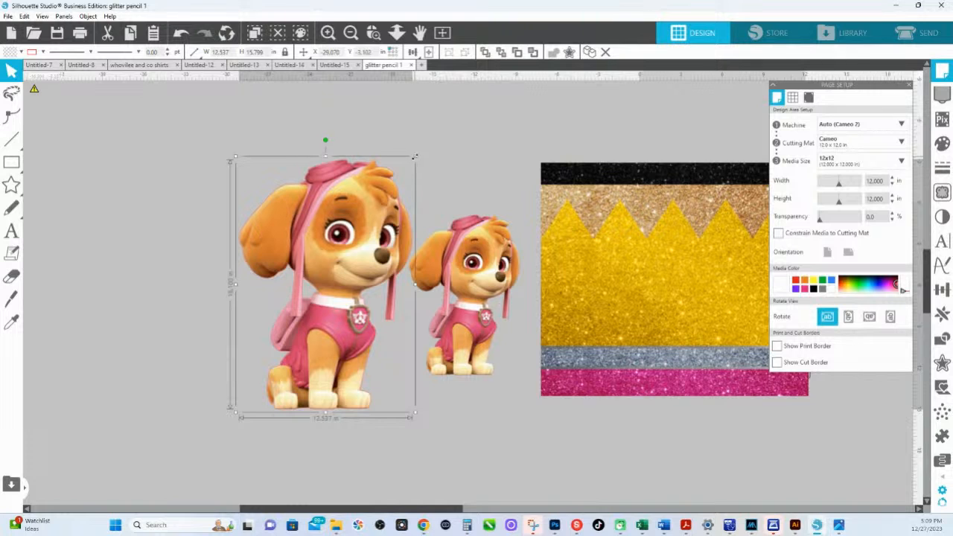
pyautogui.moveTo(414, 157); pyautogui.dragTo(377, 266)
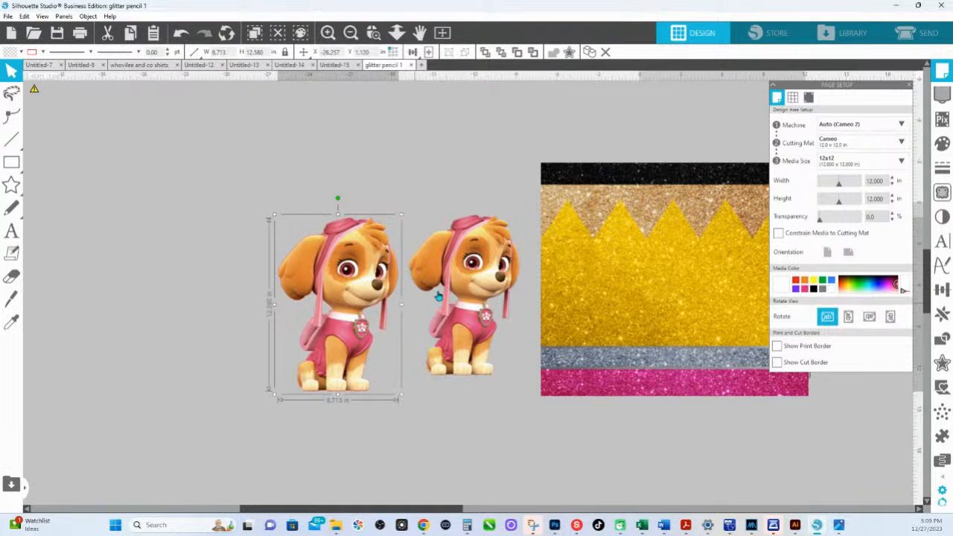
pyautogui.moveTo(338, 306); pyautogui.dragTo(347, 286)
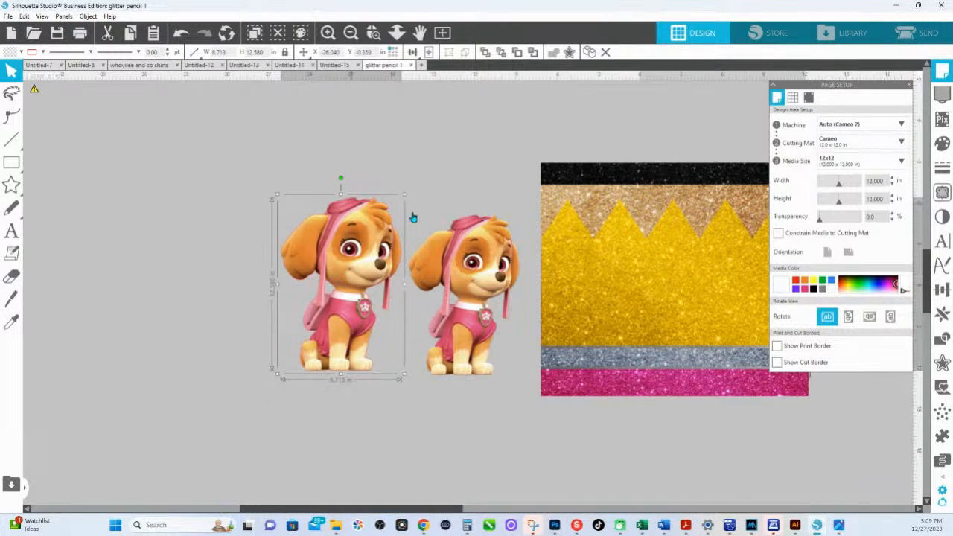
# Compare the edit points of the newly merged puppy with those of the first puppy, and leave point editing.
pyautogui.keyDown('shift'); pyautogui.click(473, 282); pyautogui.keyUp('shift')
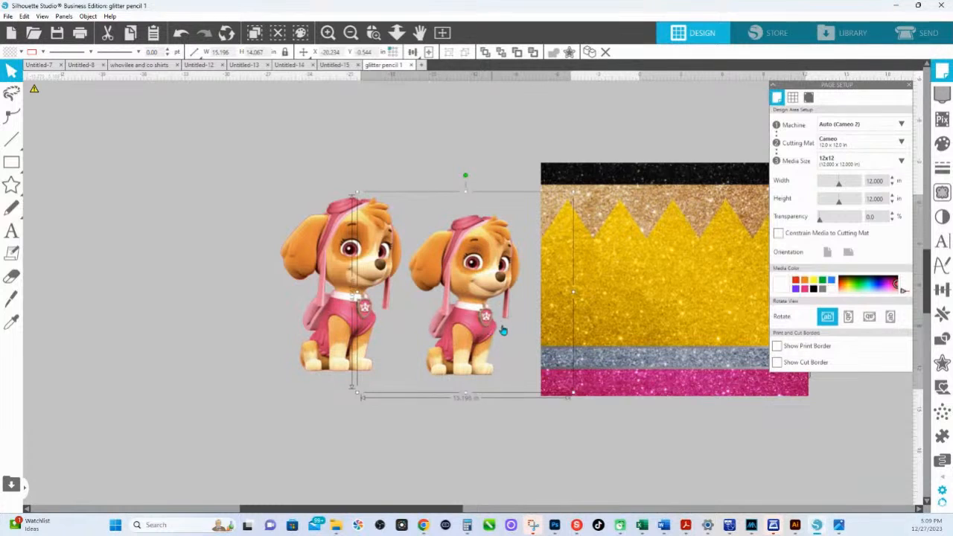
pyautogui.doubleClick(335, 290)
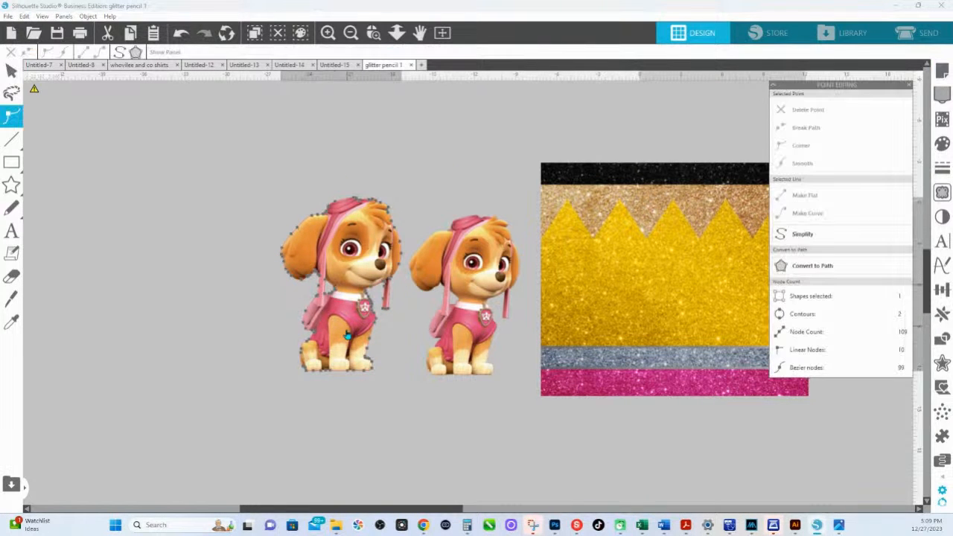
pyautogui.click(488, 265)
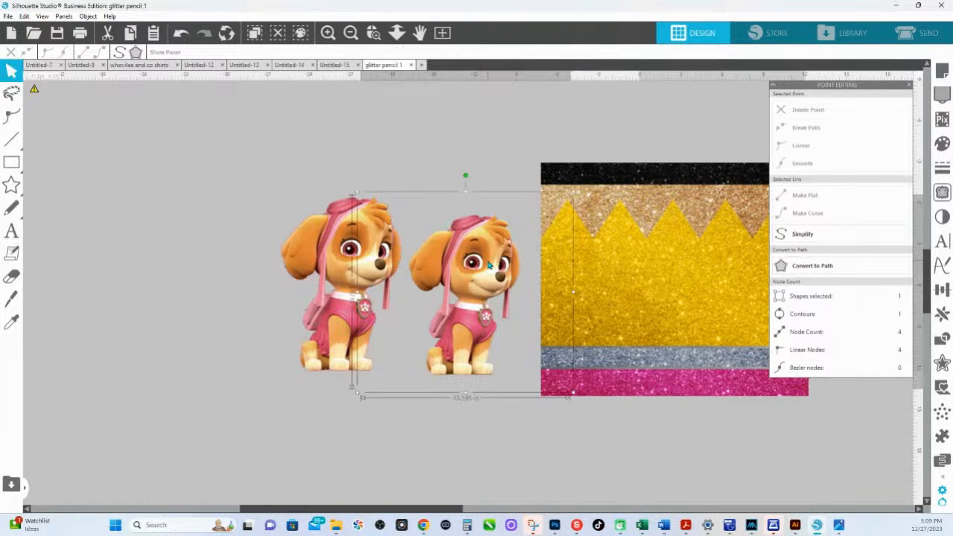
pyautogui.doubleClick(488, 265)
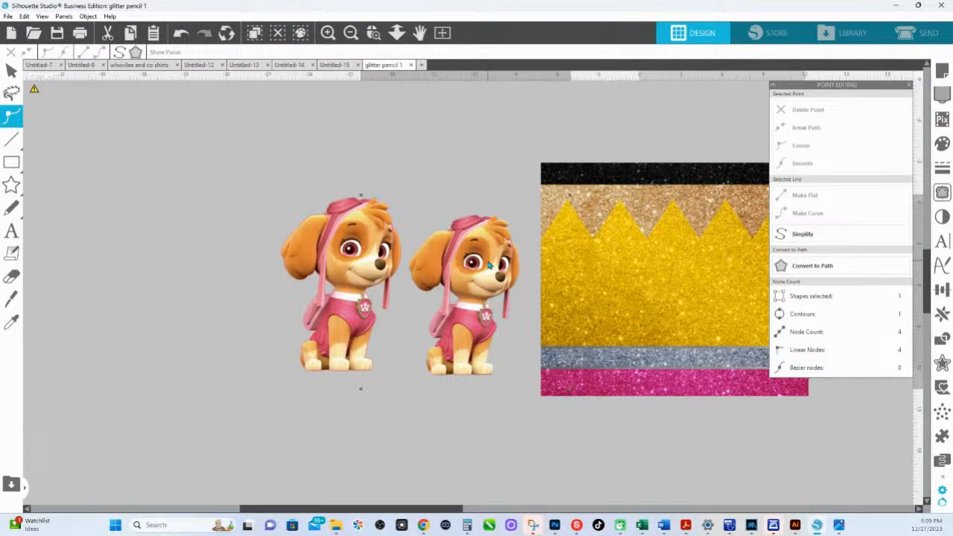
pyautogui.moveTo(472, 259); pyautogui.dragTo(471, 249)
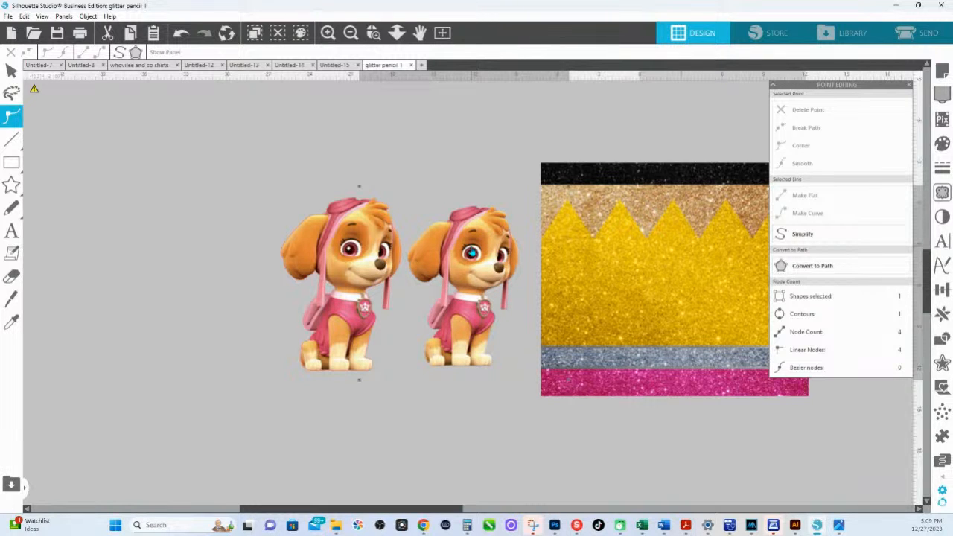
pyautogui.click(441, 136)
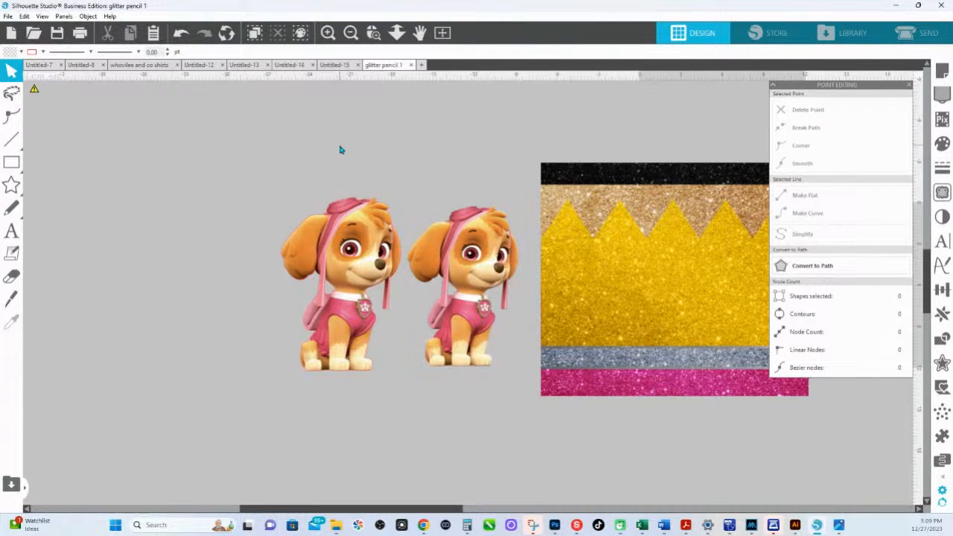
# Switch to the Untitled-12 document and examine its pencil-themed tumbler mockups.
pyautogui.click(328, 66)
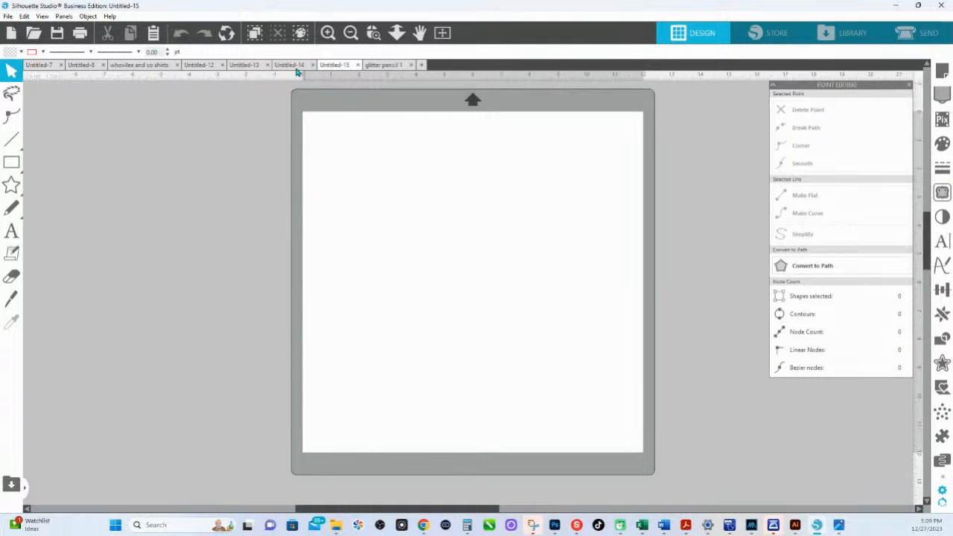
pyautogui.click(246, 66)
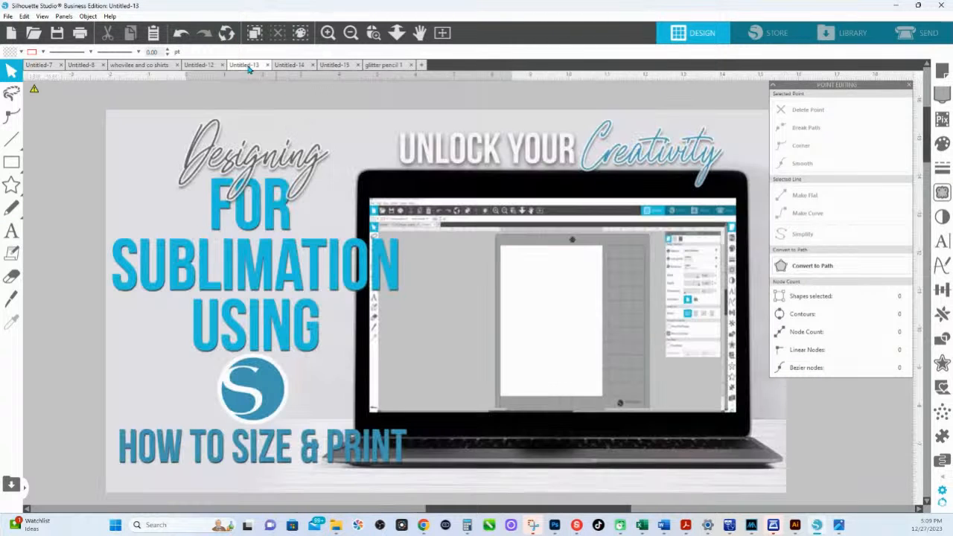
pyautogui.click(207, 66)
pyautogui.scroll(-2, 422, 111)
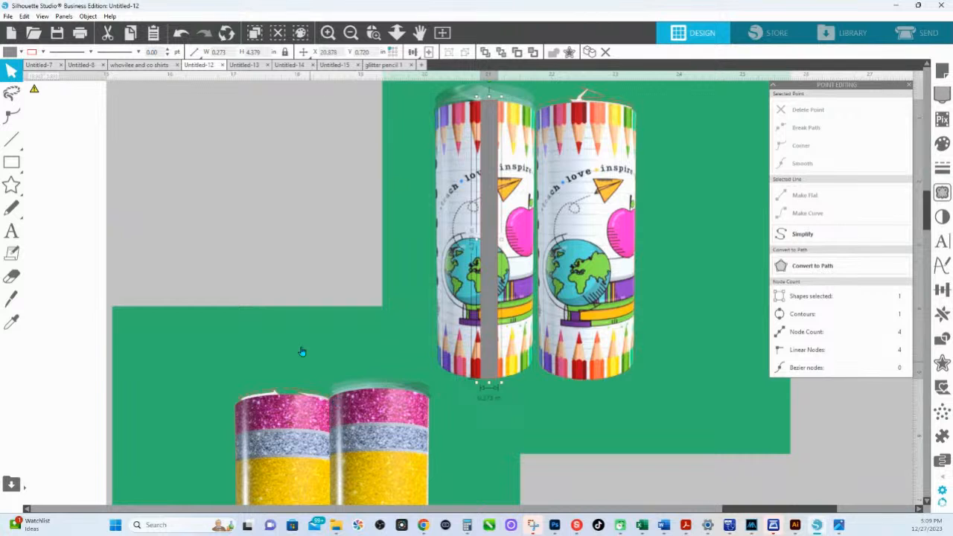
# Examine the tops of the glitter pencil tumbler mockups up close, and return to the glitter pencil 1 document.
pyautogui.click(373, 34)
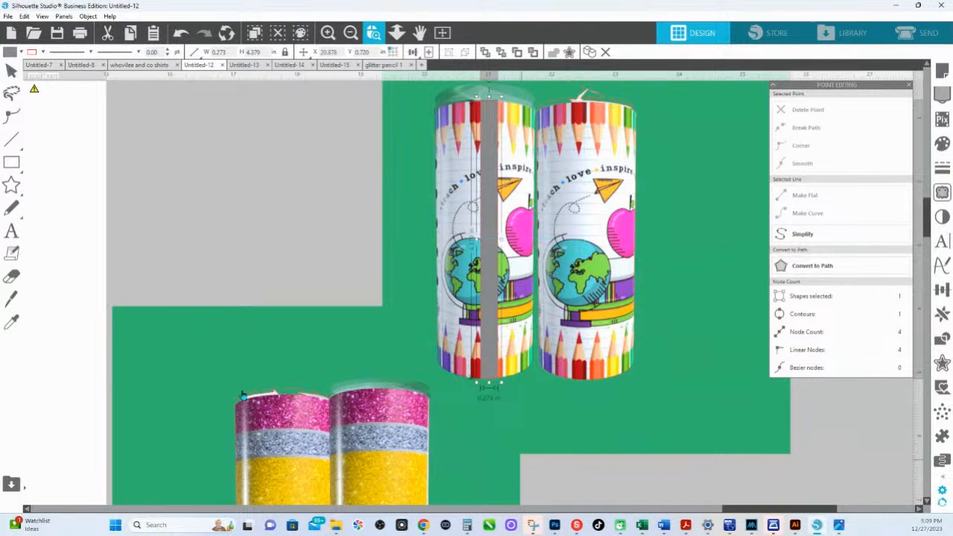
pyautogui.moveTo(263, 401); pyautogui.dragTo(414, 402)
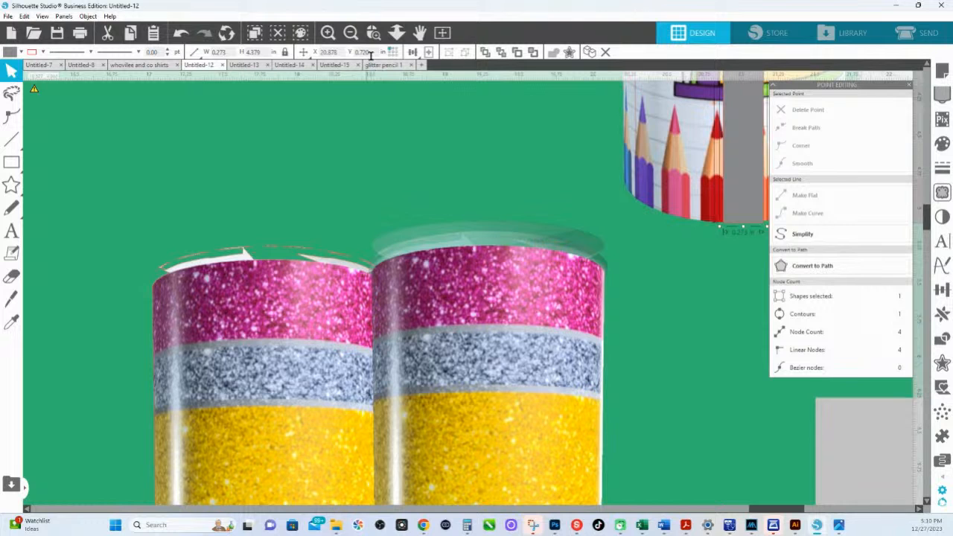
pyautogui.click(396, 33)
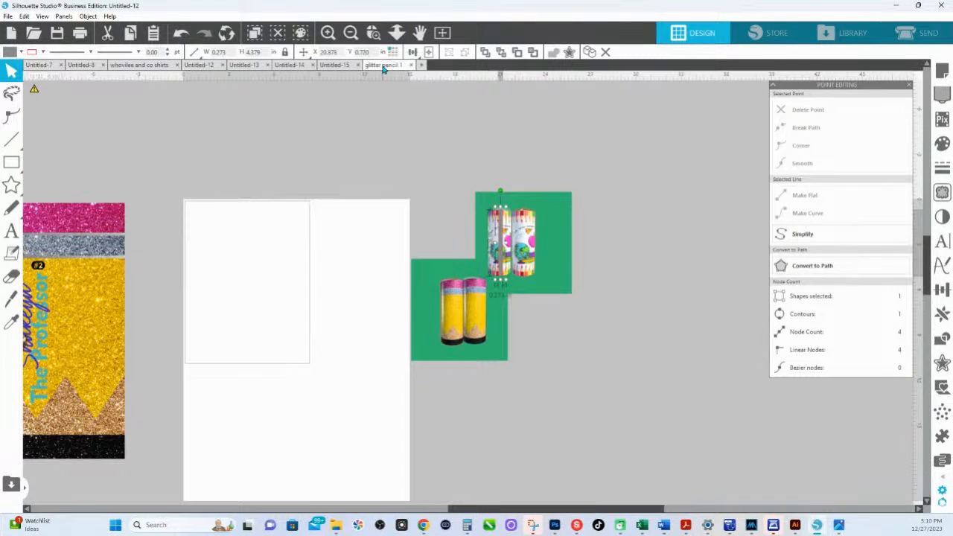
pyautogui.click(383, 65)
pyautogui.moveTo(453, 288); pyautogui.dragTo(597, 314)
pyautogui.moveTo(469, 362); pyautogui.dragTo(228, 375)
pyautogui.moveTo(388, 332)
pyautogui.mouseDown()
pyautogui.moveTo(368, 332)
pyautogui.moveTo(391, 335)
pyautogui.mouseUp()
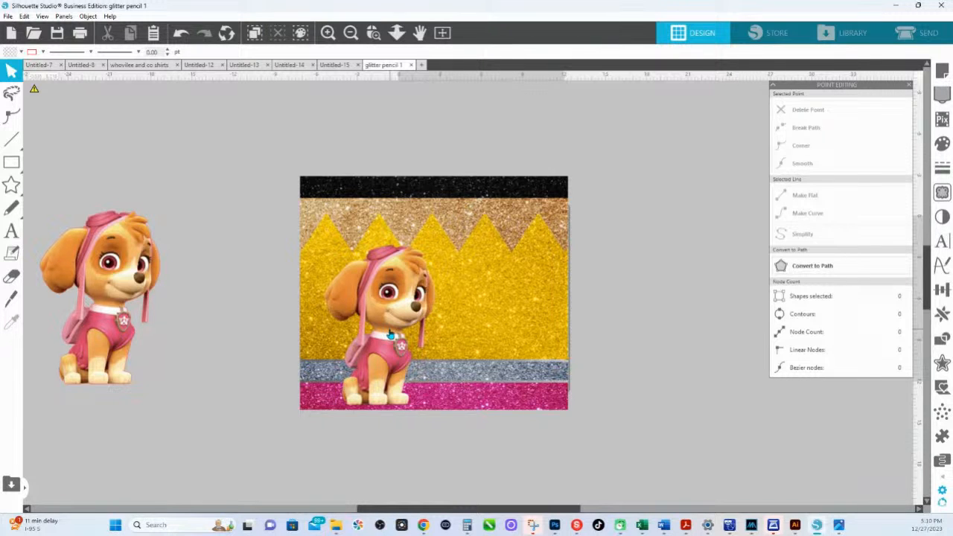
# Look over the line, rectangle, regular polygon and preset shape options among the drawing tools.
pyautogui.click(12, 92)
pyautogui.click(13, 140)
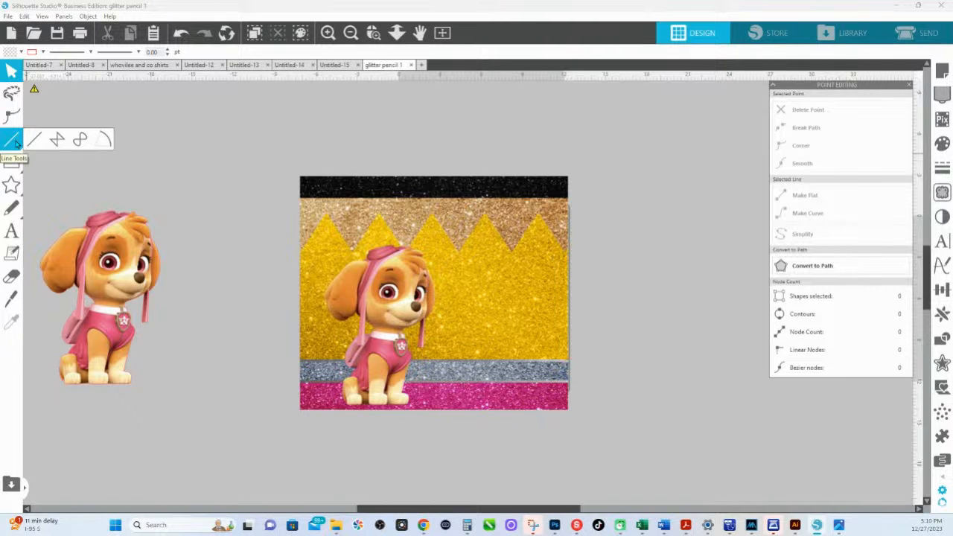
pyautogui.click(15, 167)
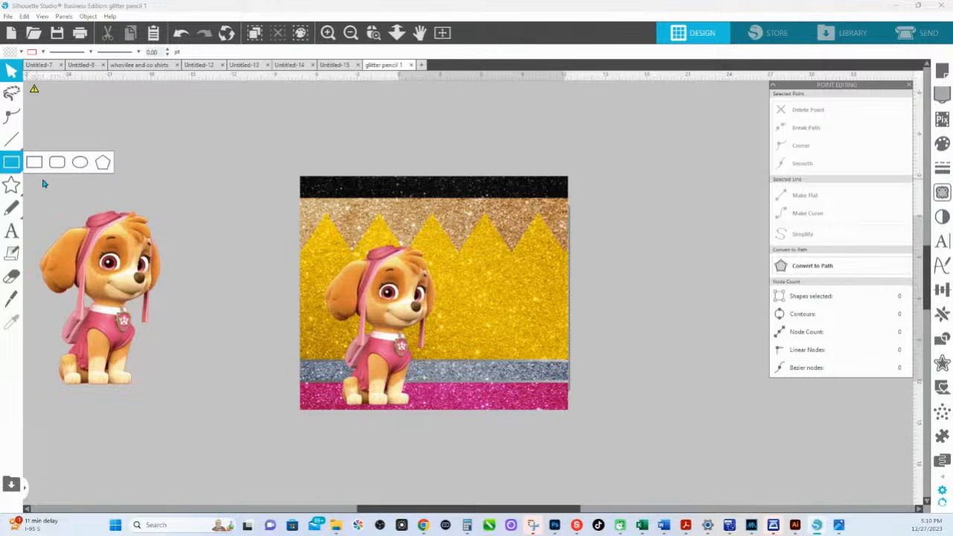
pyautogui.click(101, 172)
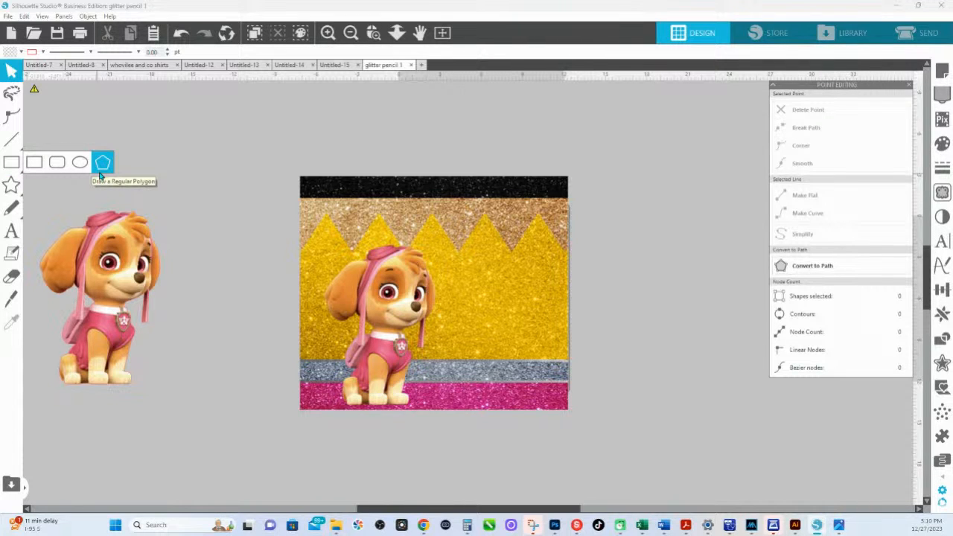
pyautogui.moveTo(18, 186)
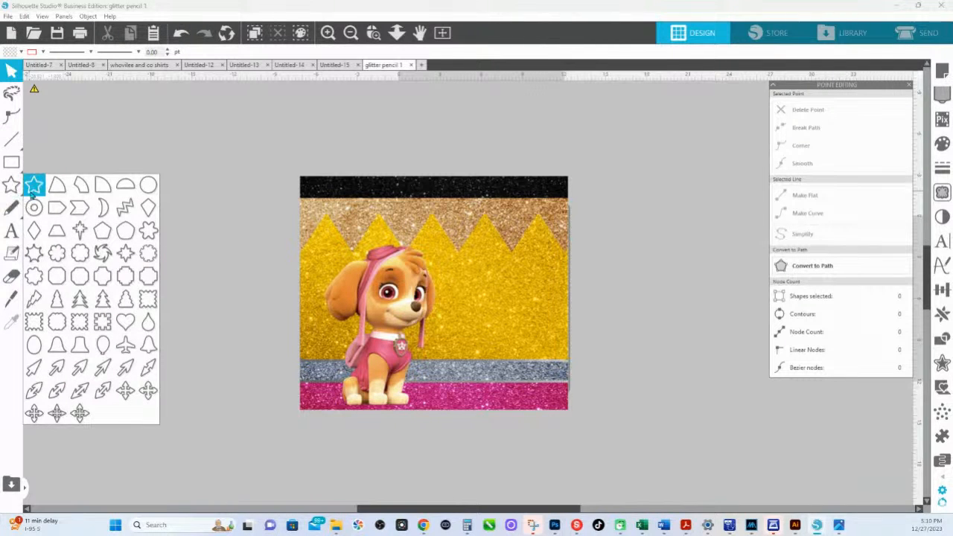
pyautogui.click(34, 210)
pyautogui.moveTo(13, 213)
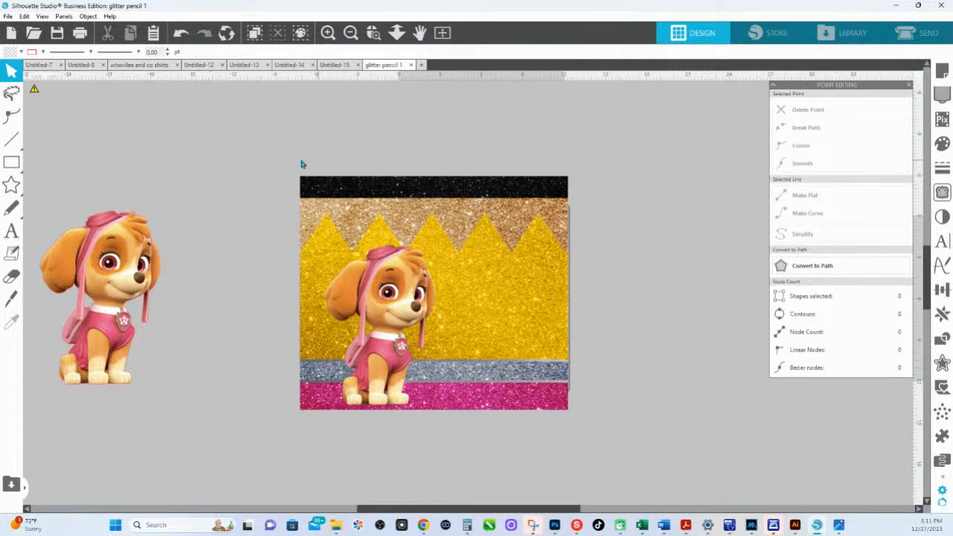
# Select the puppy on the page with the glitter pencil background, and review the page, grid and registration mark settings.
pyautogui.click(402, 296)
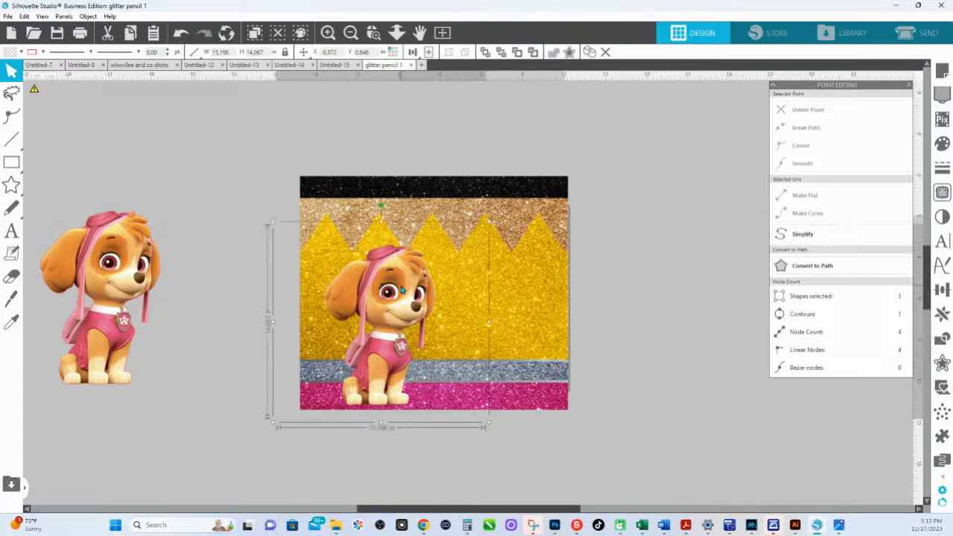
pyautogui.moveTo(198, 117); pyautogui.dragTo(406, 286)
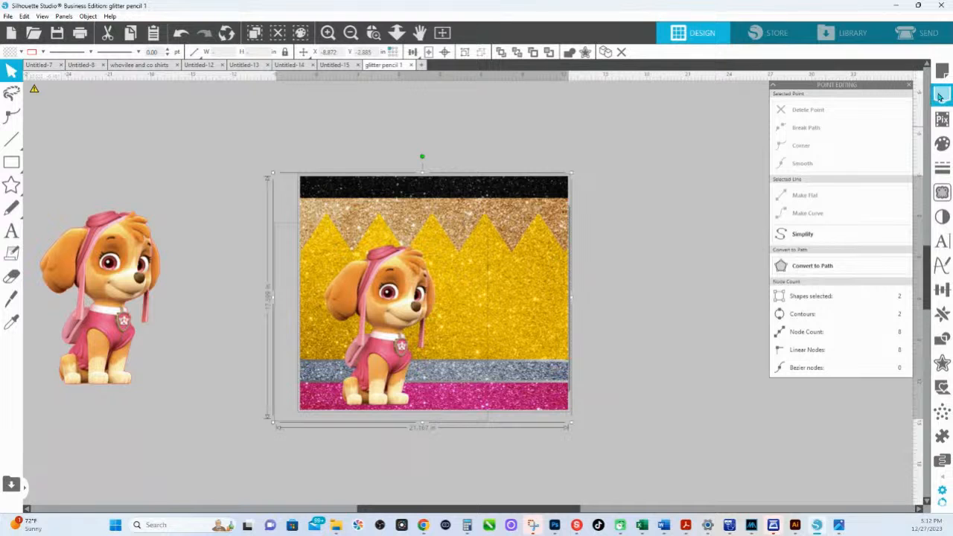
pyautogui.click(942, 71)
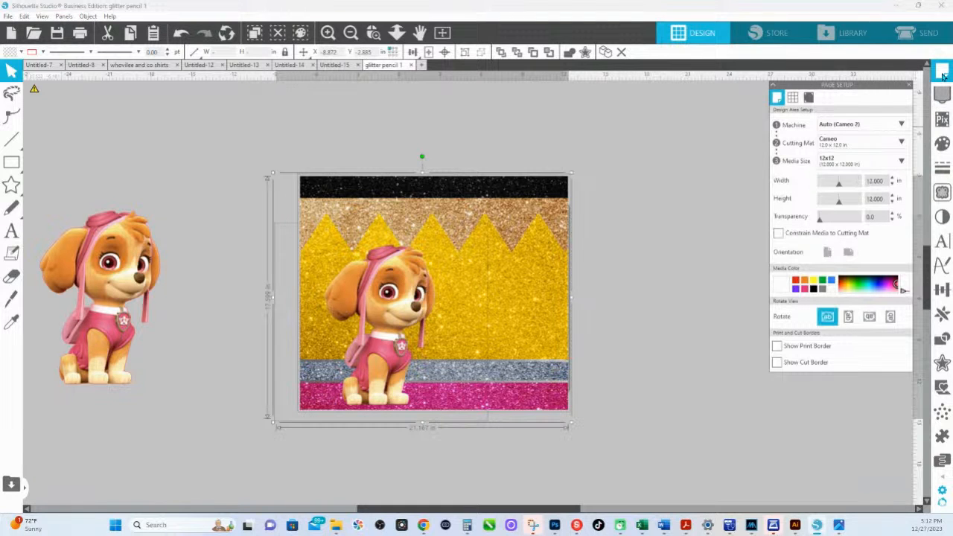
pyautogui.click(793, 98)
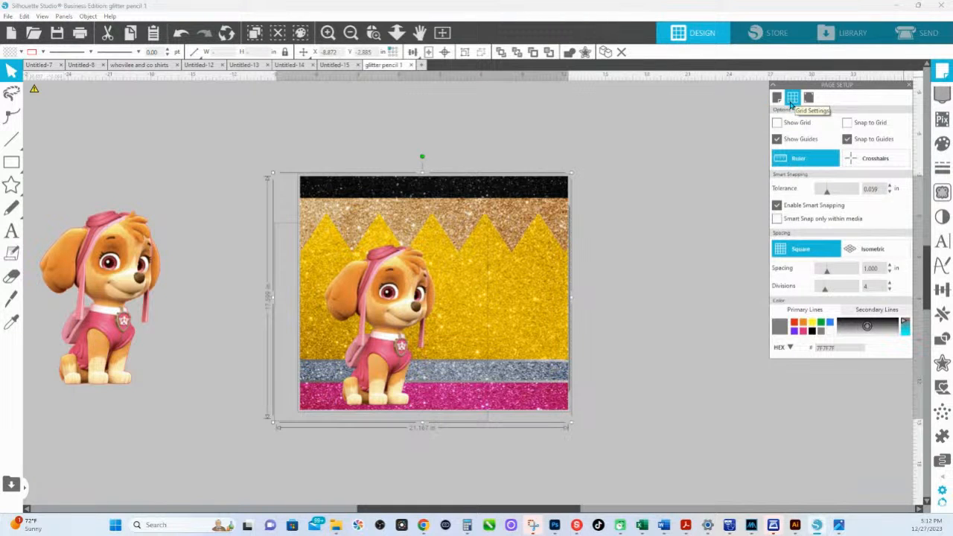
pyautogui.click(809, 99)
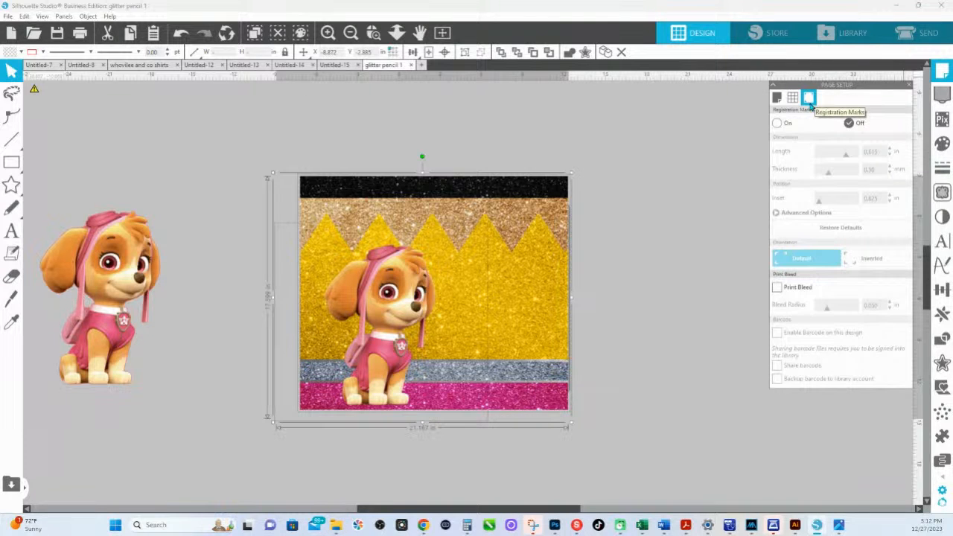
# Look through the emboss and deboss, PixScan, fill color and fill gradient options.
pyautogui.click(940, 97)
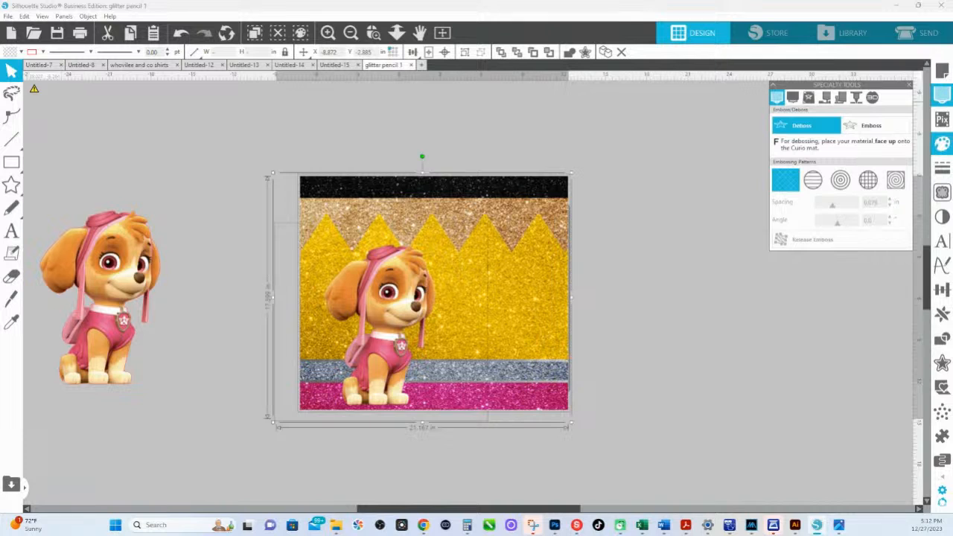
pyautogui.click(943, 125)
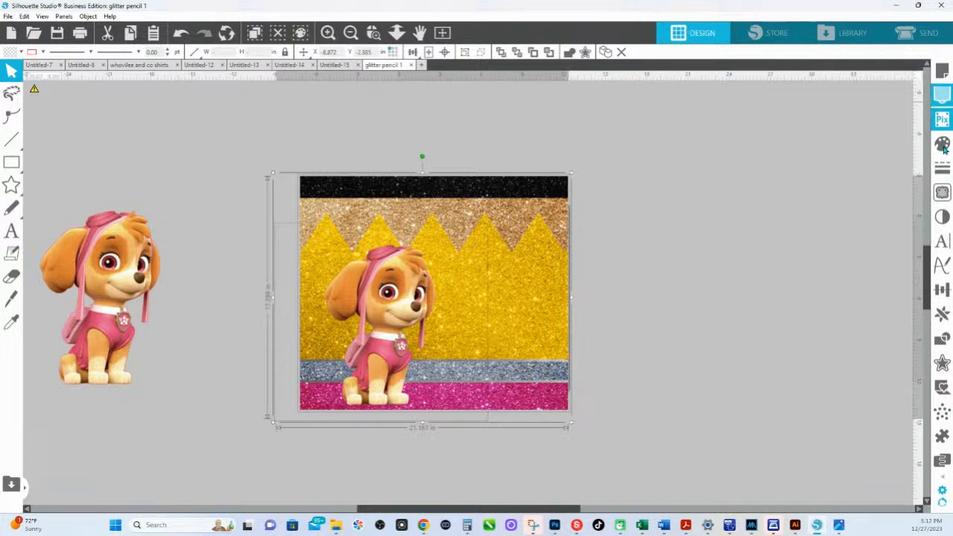
pyautogui.click(943, 148)
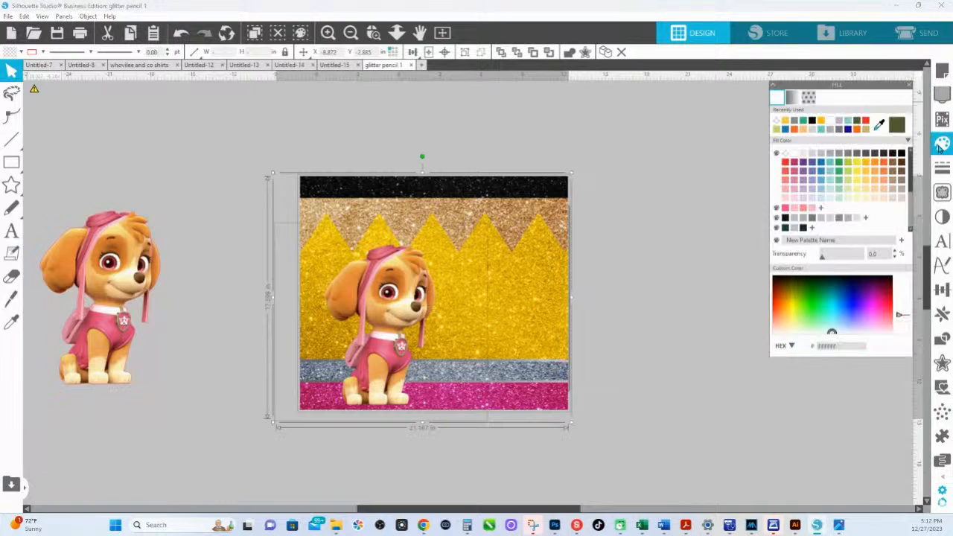
pyautogui.click(793, 98)
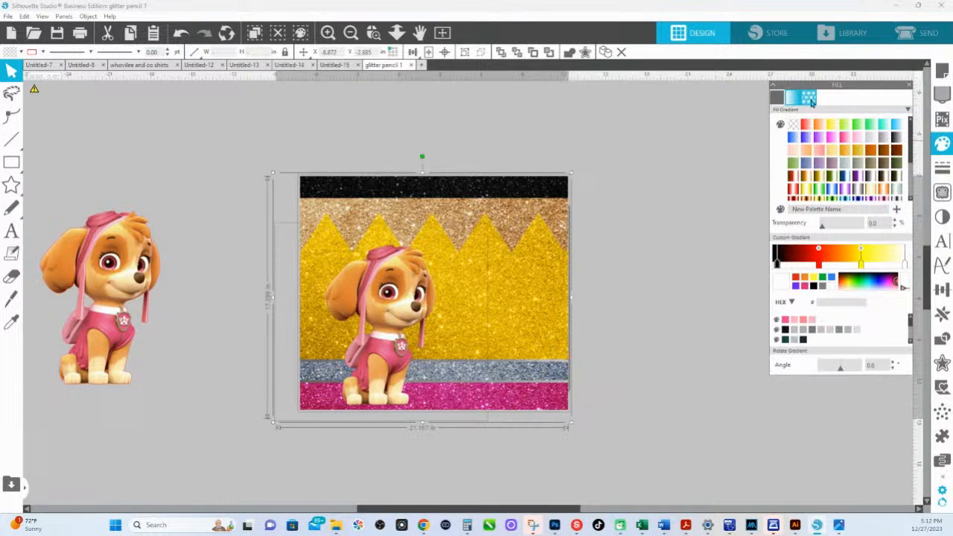
# Review the line style end caps, line patterns and line colors, along with the trace options.
pyautogui.click(943, 169)
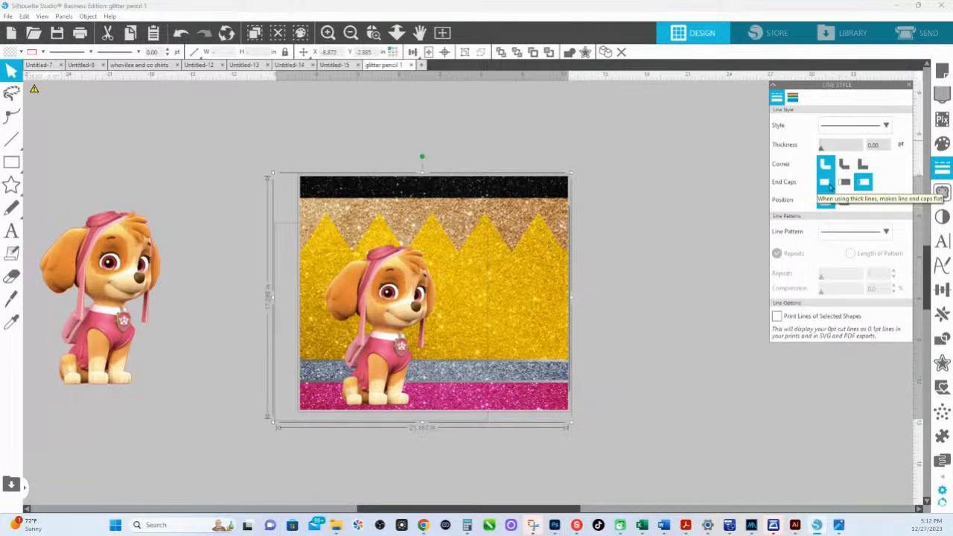
pyautogui.click(866, 185)
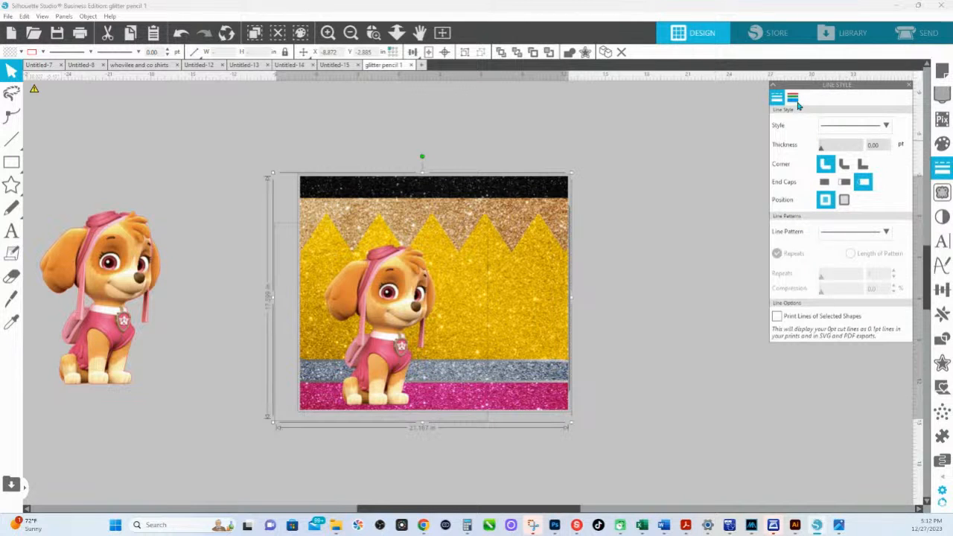
pyautogui.click(846, 237)
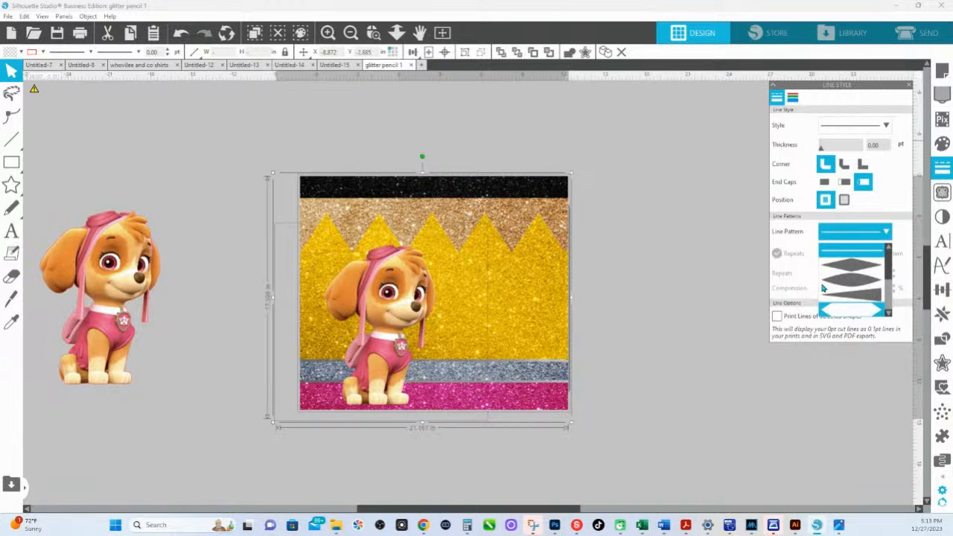
pyautogui.click(792, 97)
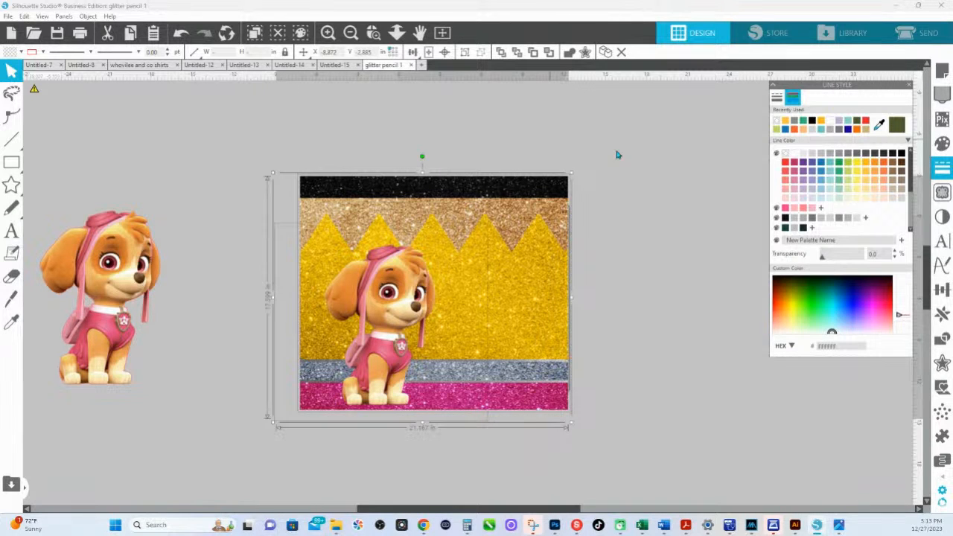
pyautogui.click(942, 192)
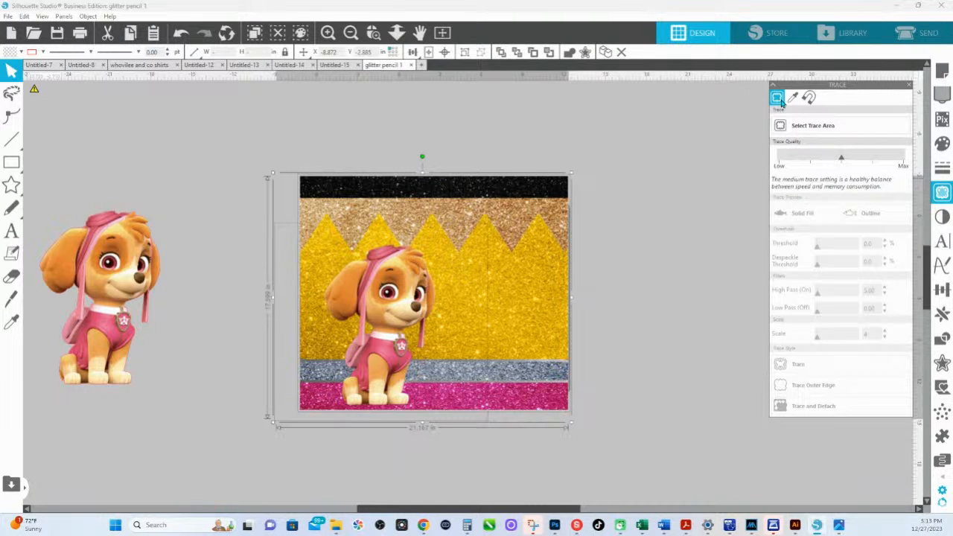
# Select only the glitter pencil background and bring up its brightness, contrast and saturation image effects.
pyautogui.click(943, 220)
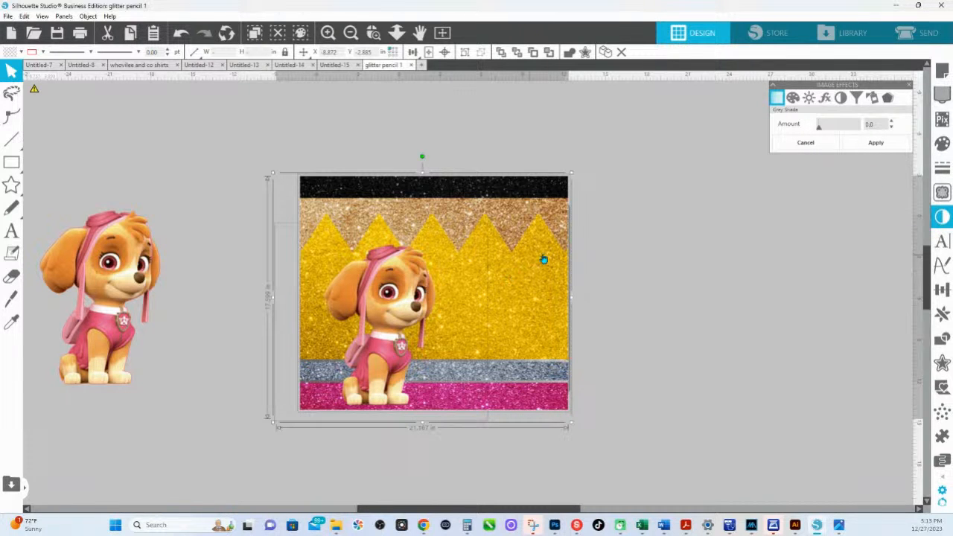
pyautogui.click(821, 224)
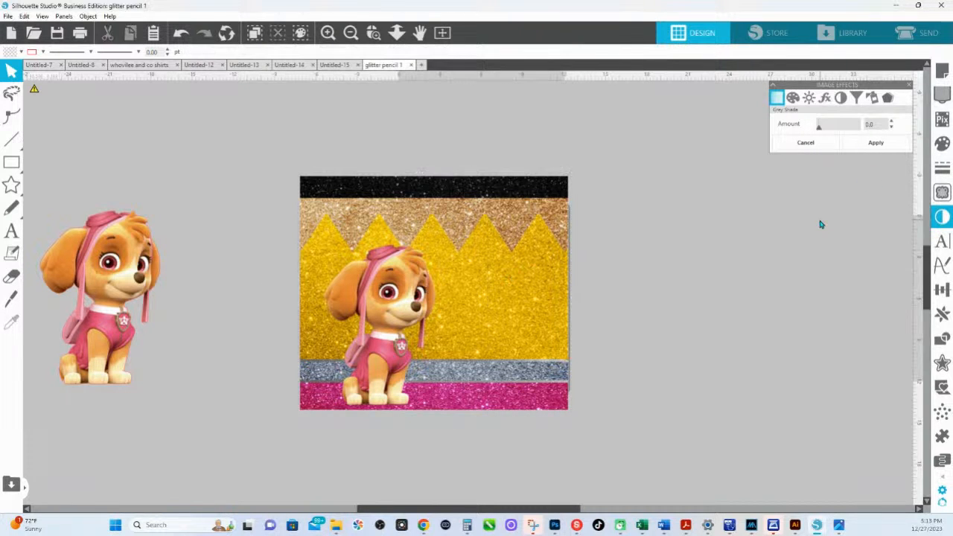
pyautogui.click(543, 245)
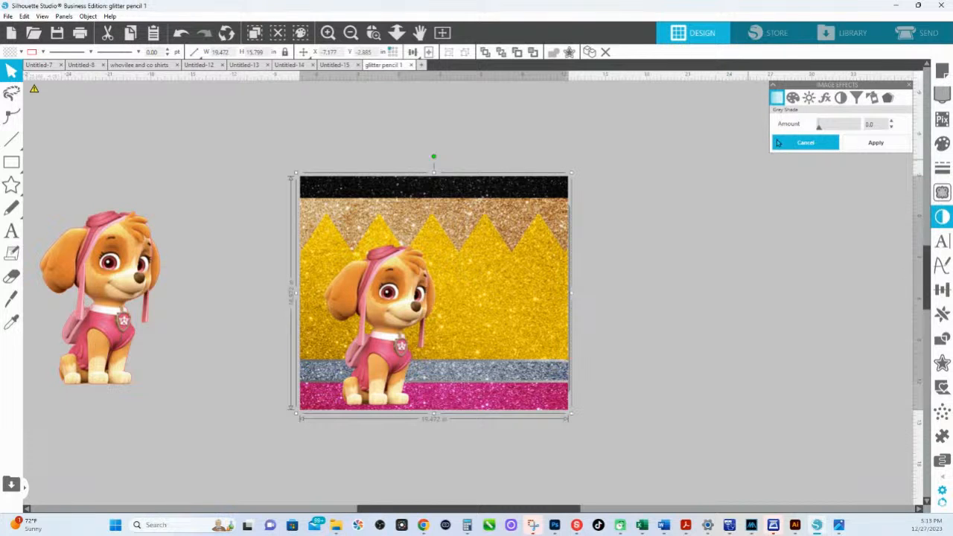
pyautogui.click(810, 100)
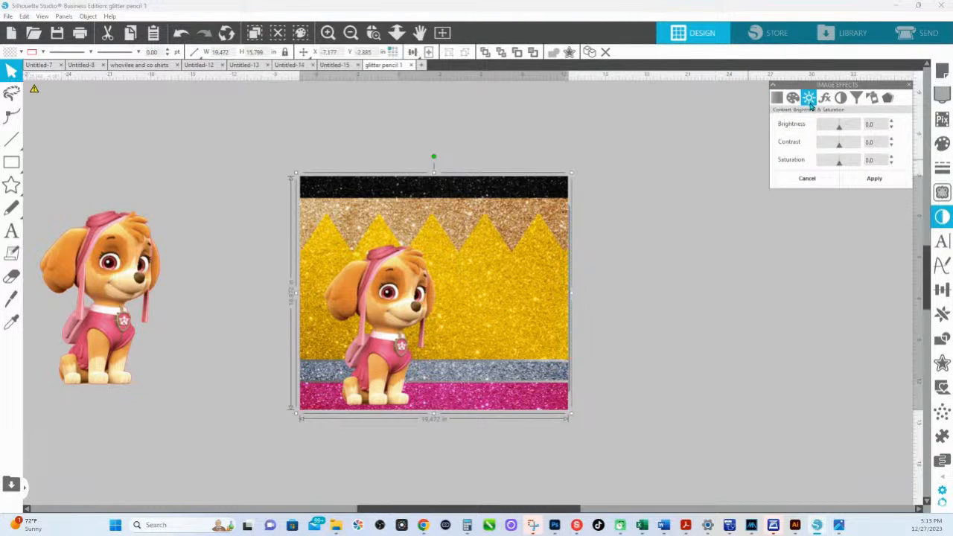
# Try to colorize the glitter pencil background by raising its hue, and cancel the change.
pyautogui.click(793, 98)
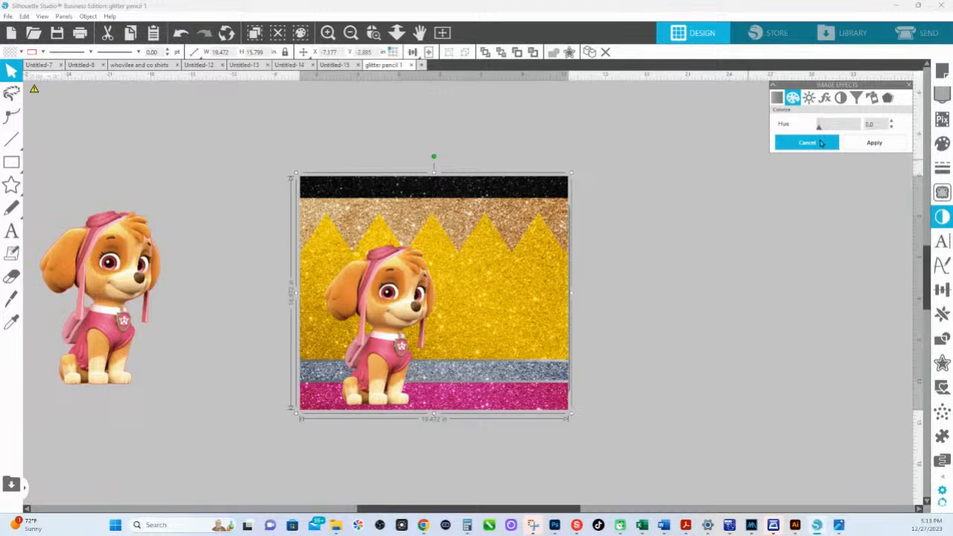
pyautogui.moveTo(819, 125); pyautogui.dragTo(858, 127)
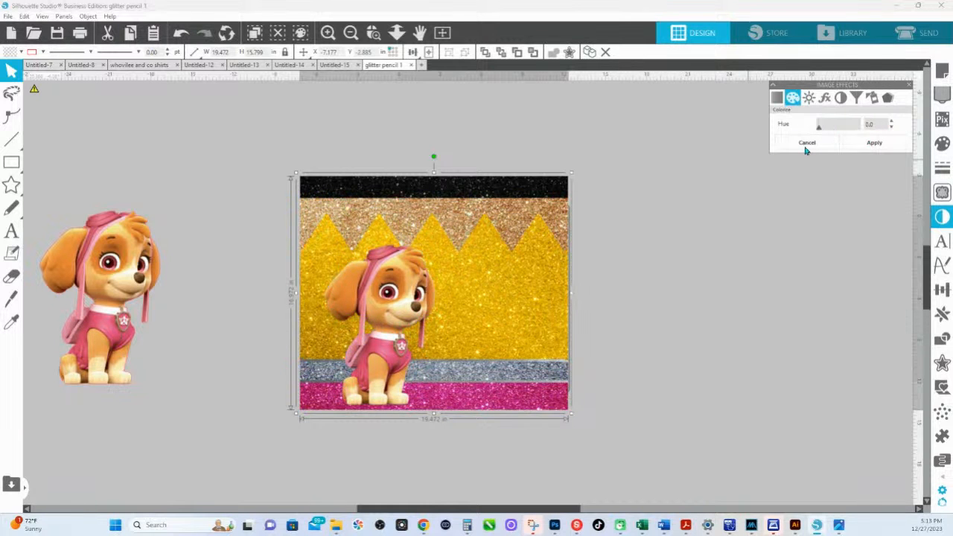
pyautogui.click(882, 146)
pyautogui.moveTo(862, 129); pyautogui.dragTo(799, 150)
# Set the glitter pencil background's saturation to 100, brightness to -11 and contrast to -43.
pyautogui.click(809, 97)
pyautogui.moveTo(841, 163); pyautogui.dragTo(872, 163)
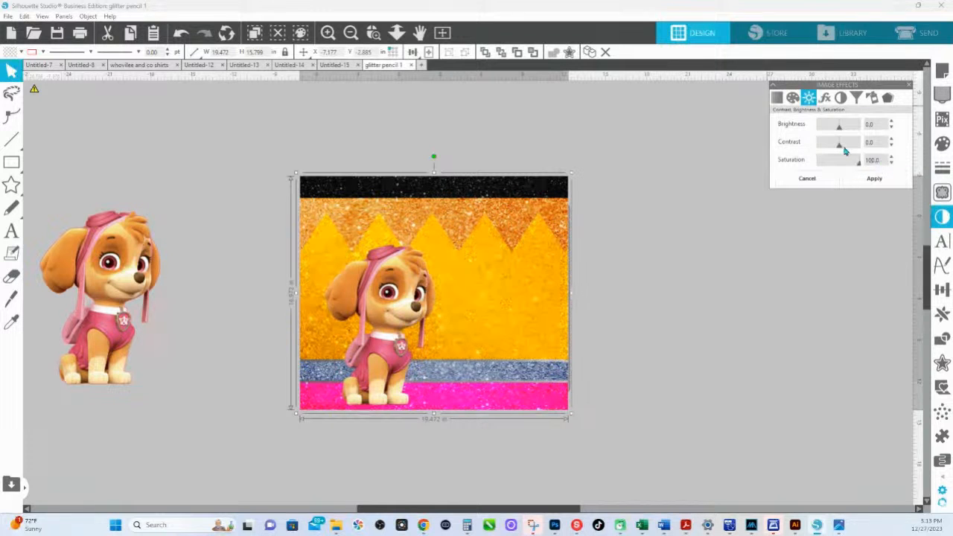
pyautogui.moveTo(839, 125); pyautogui.dragTo(831, 145)
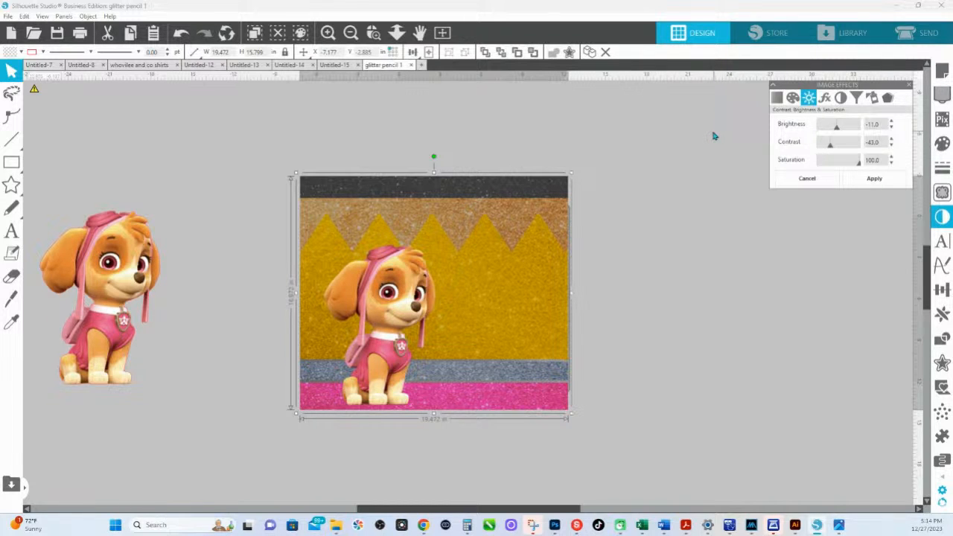
# Look over the gamma and inversion effects, and set the sepia strength of the puppy on the page to 100.
pyautogui.click(825, 99)
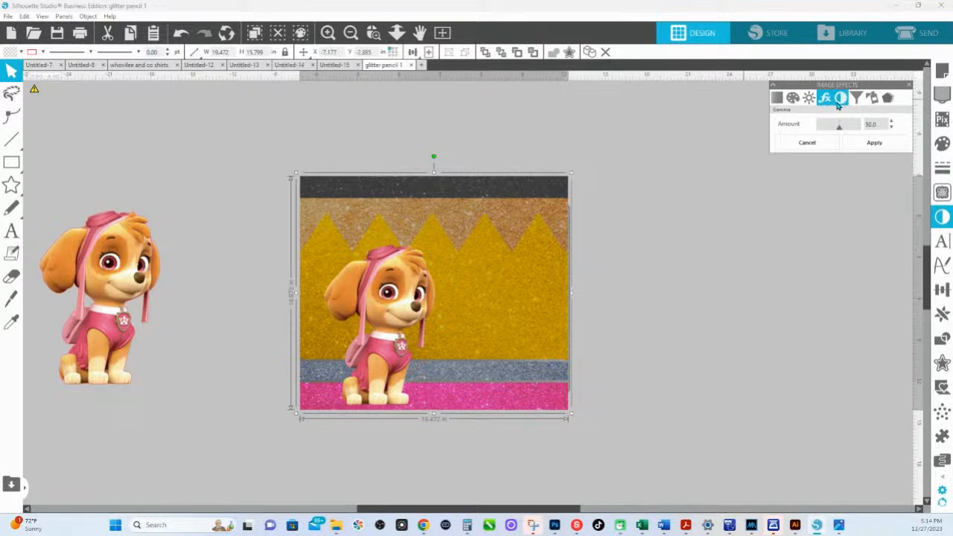
pyautogui.click(840, 99)
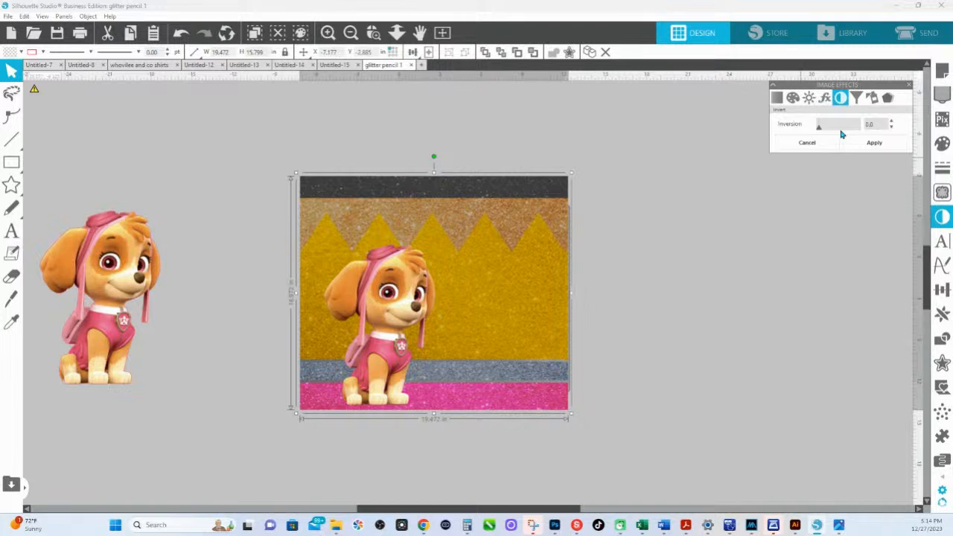
pyautogui.click(856, 98)
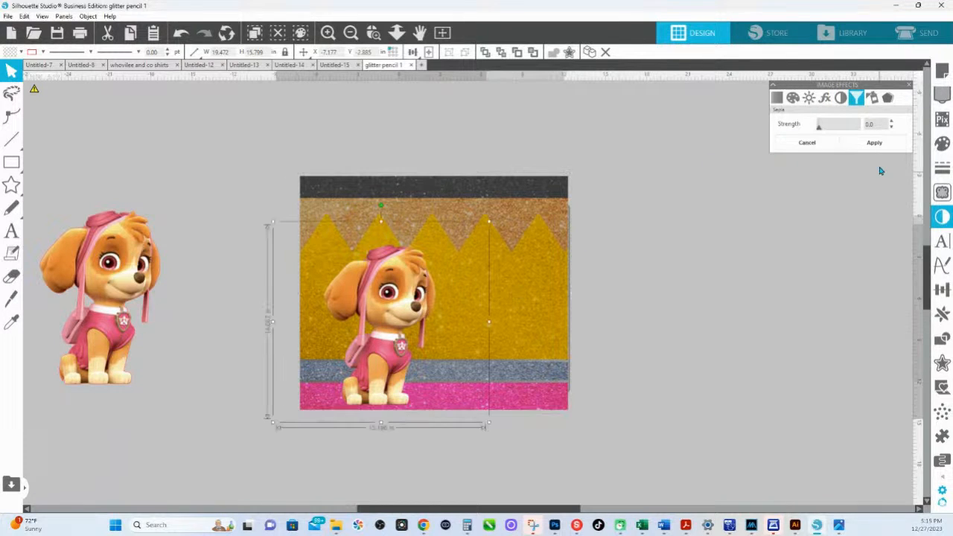
pyautogui.moveTo(819, 127); pyautogui.dragTo(893, 142)
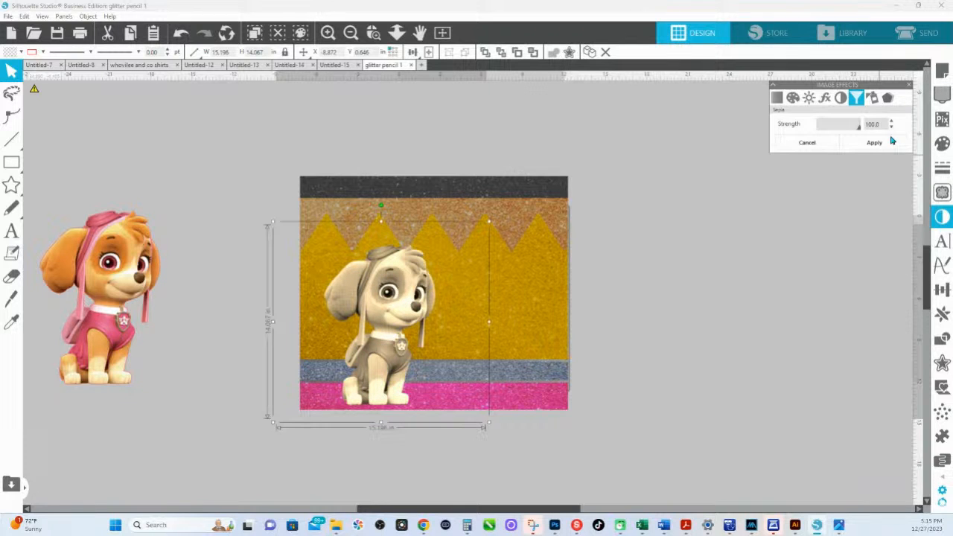
# Return the sepia strength of the puppy on the page to 0 and look over the red-green-blue tint and shadow effects.
pyautogui.moveTo(892, 141); pyautogui.dragTo(822, 139)
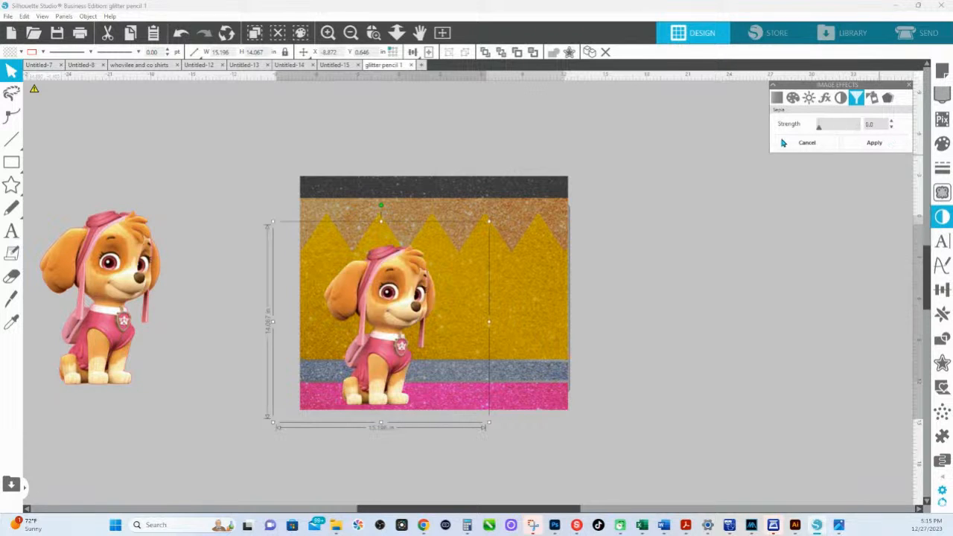
pyautogui.click(879, 104)
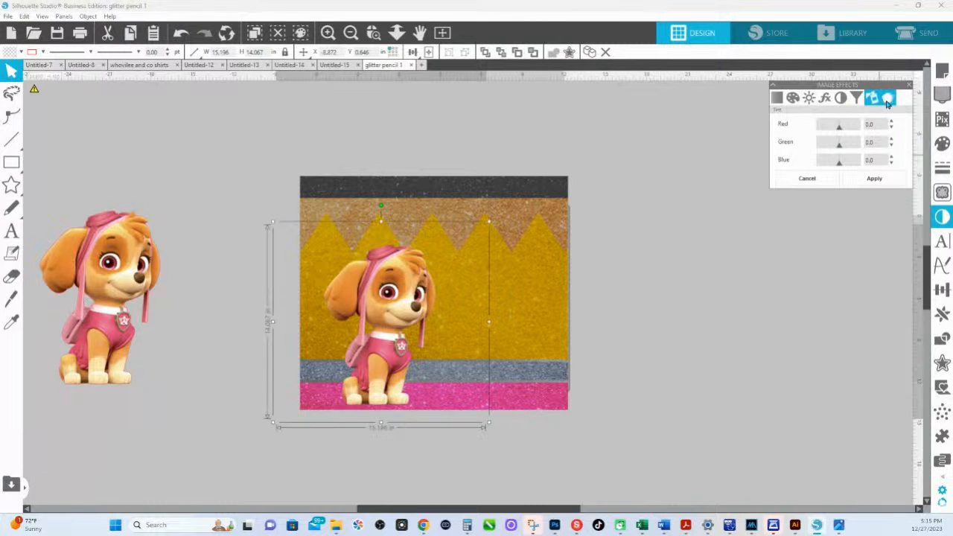
pyautogui.click(888, 99)
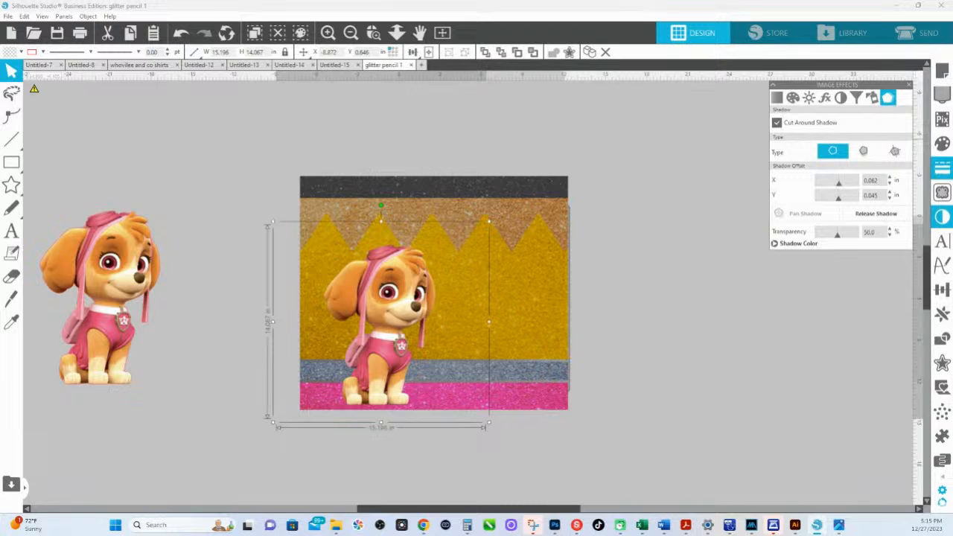
# Look over the text style options and bring up the sketch options.
pyautogui.click(943, 243)
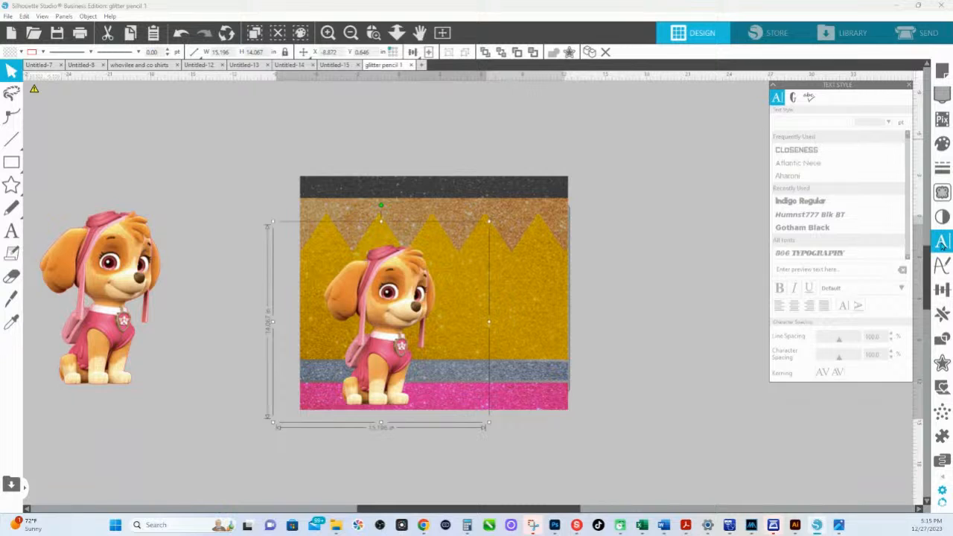
pyautogui.click(940, 268)
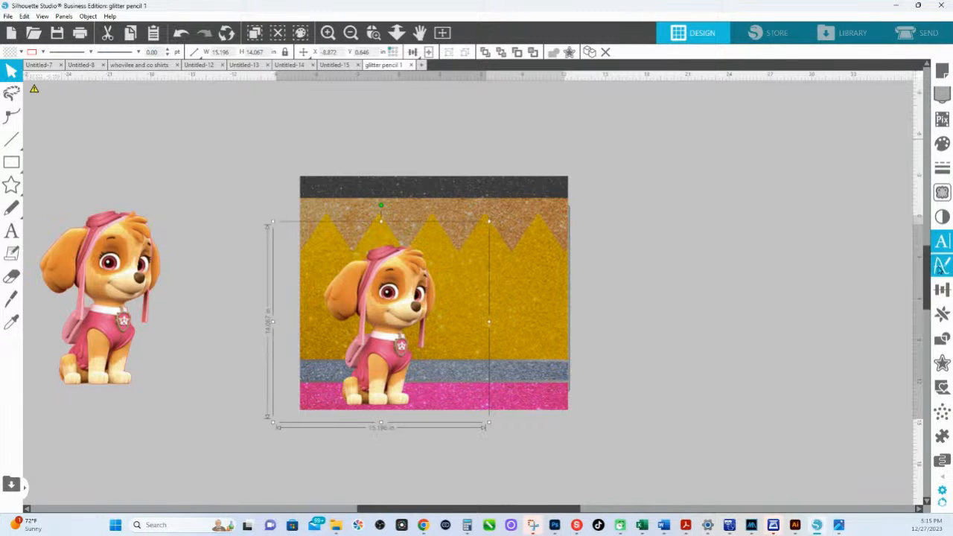
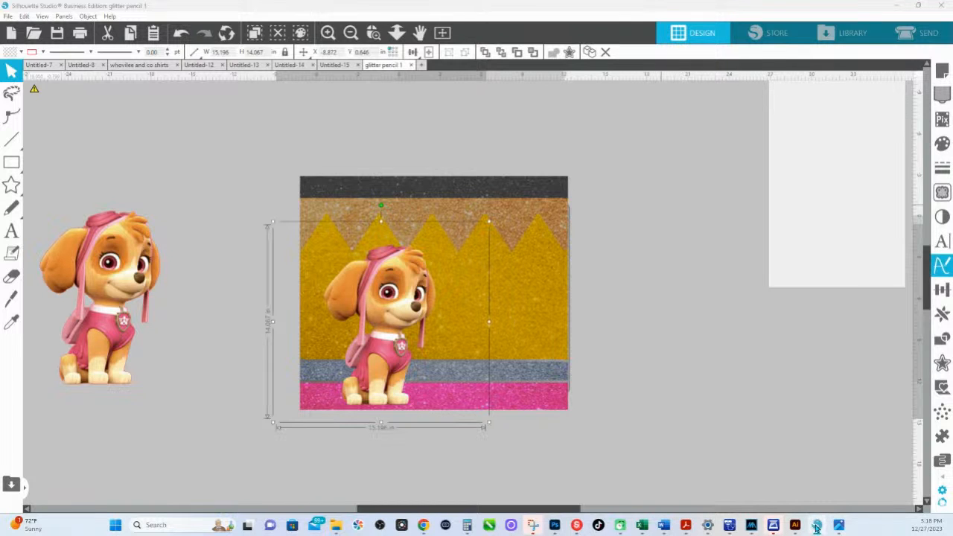
# Try to close the Silhouette Studio window, cancelling the save of Untitled-7.
pyautogui.rightClick(817, 528)
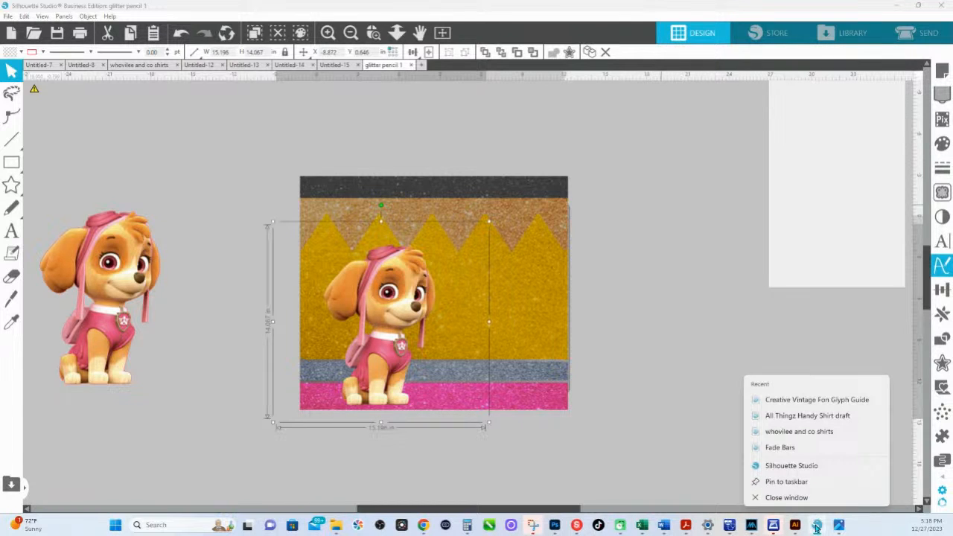
pyautogui.click(787, 497)
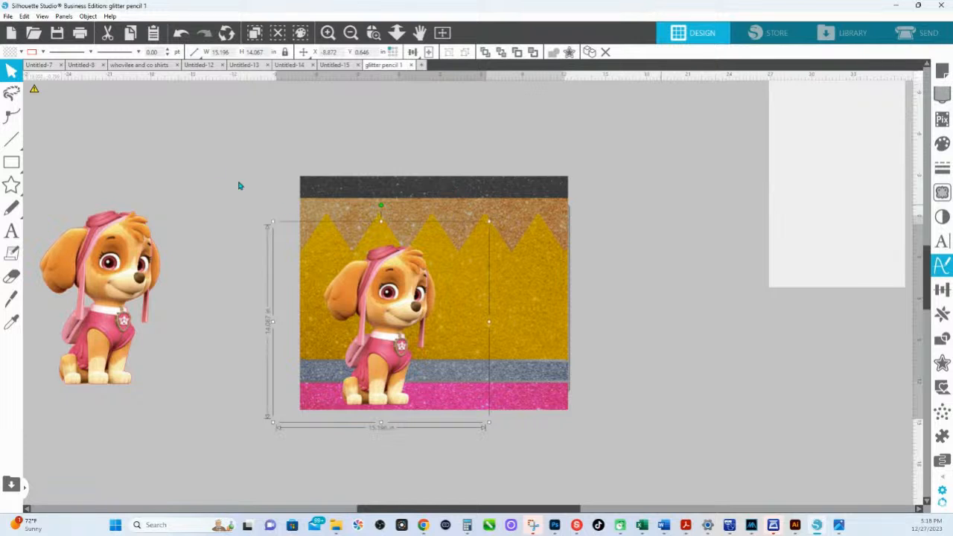
pyautogui.rightClick(817, 526)
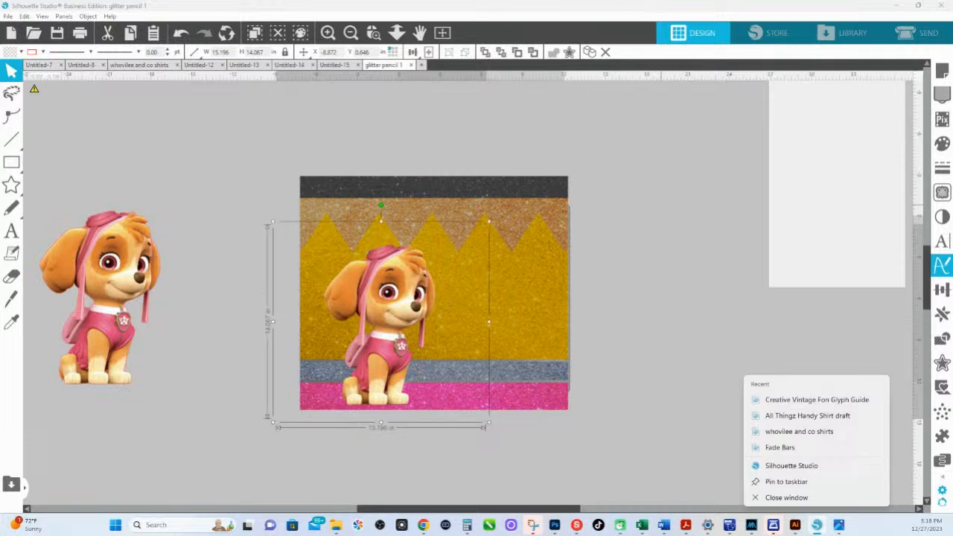
pyautogui.click(794, 497)
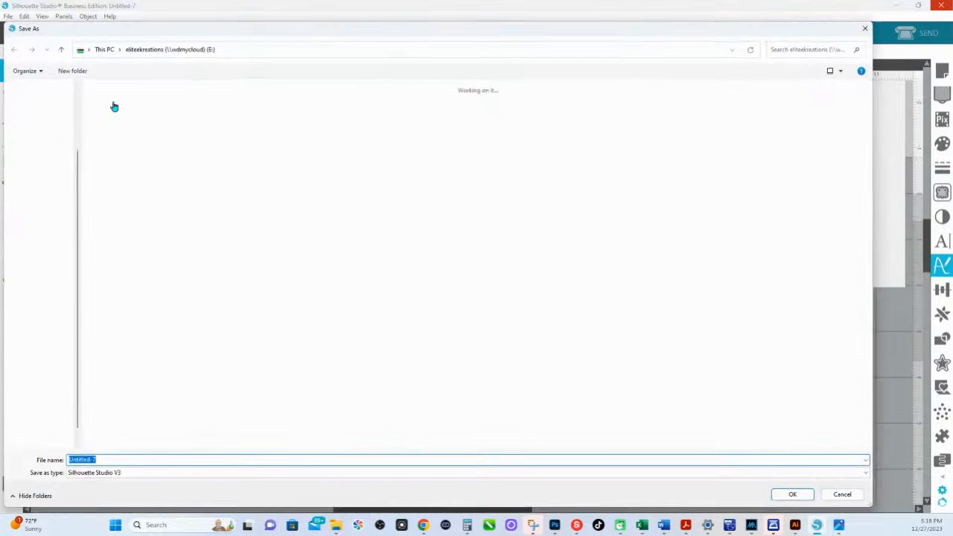
pyautogui.click(842, 494)
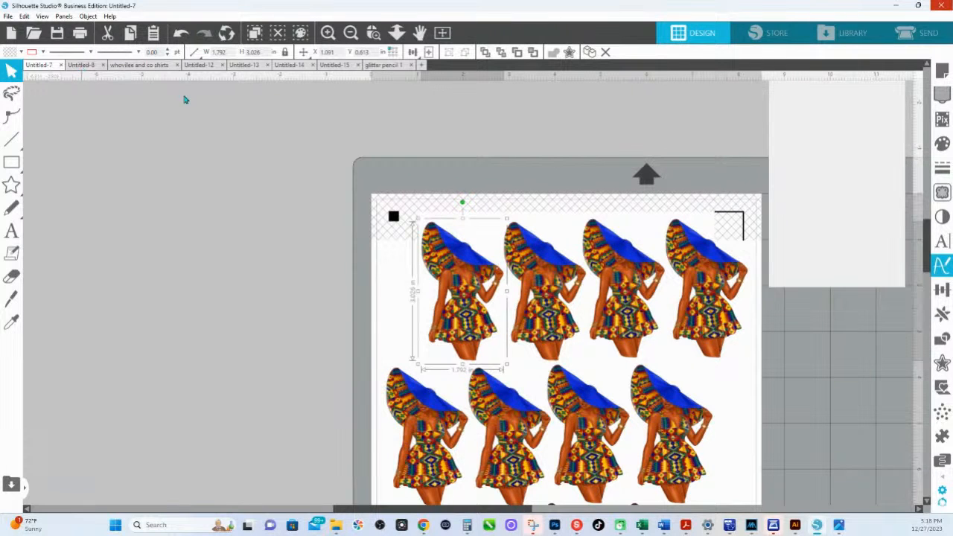
pyautogui.rightClick(818, 526)
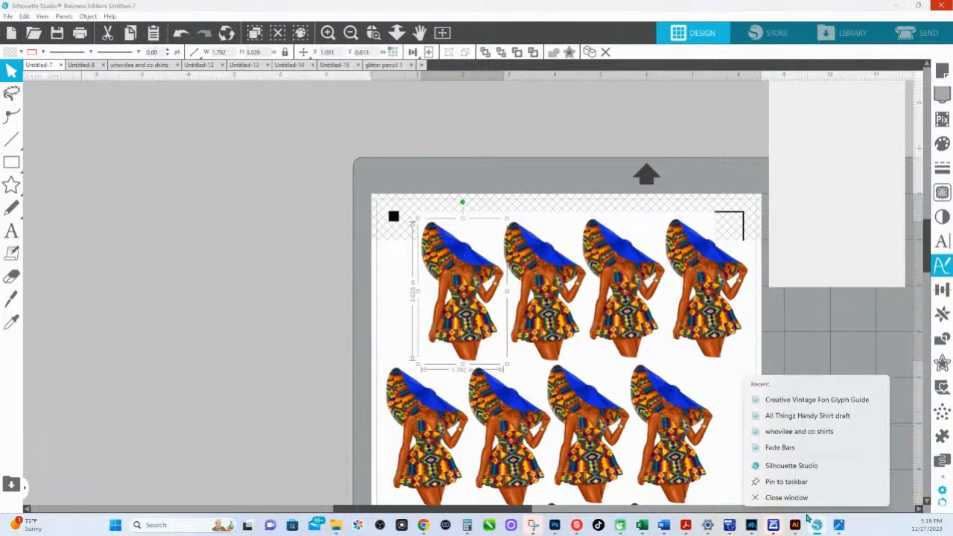
pyautogui.click(794, 499)
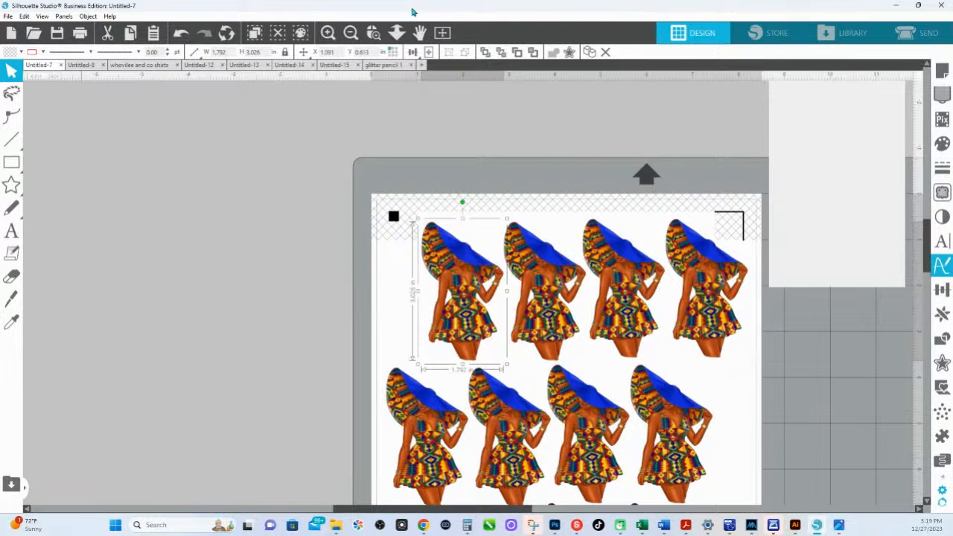
pyautogui.click(555, 526)
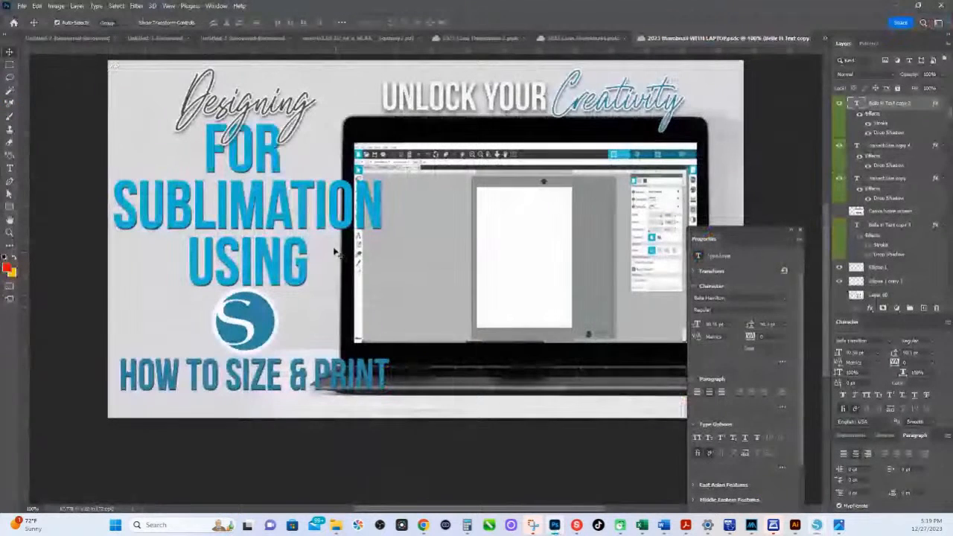
pyautogui.moveTo(338, 224); pyautogui.dragTo(395, 285)
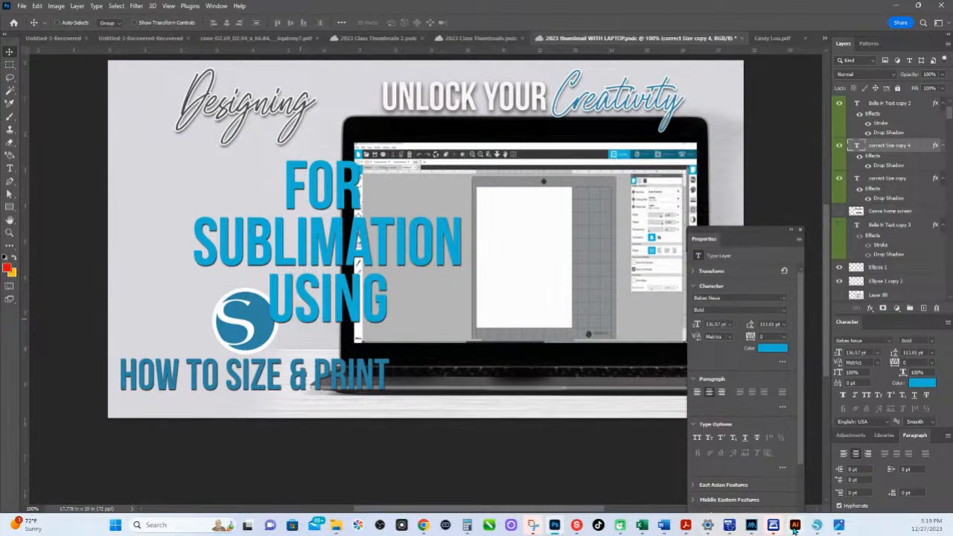
pyautogui.click(817, 525)
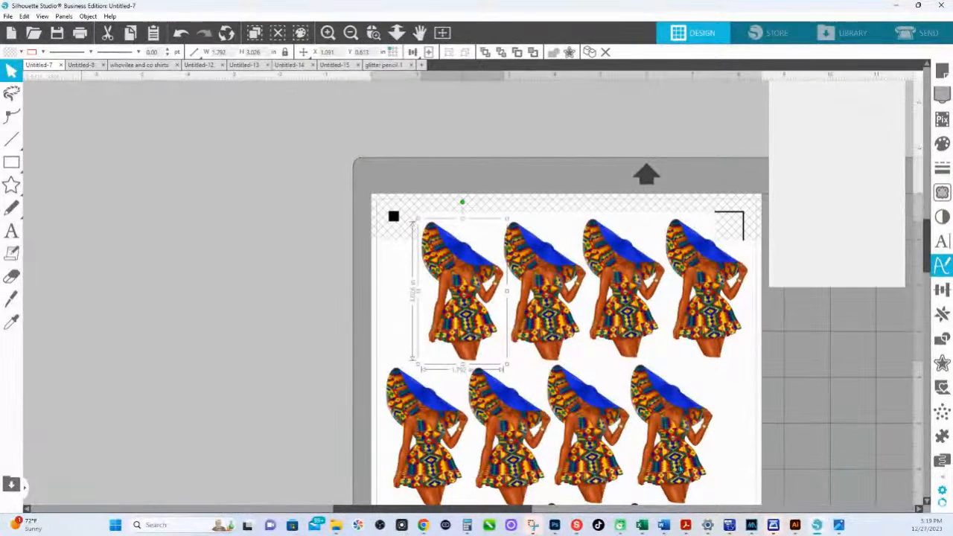
# Close the unresponsive Silhouette Studio window.
pyautogui.rightClick(816, 526)
pyautogui.click(814, 527)
pyautogui.rightClick(816, 526)
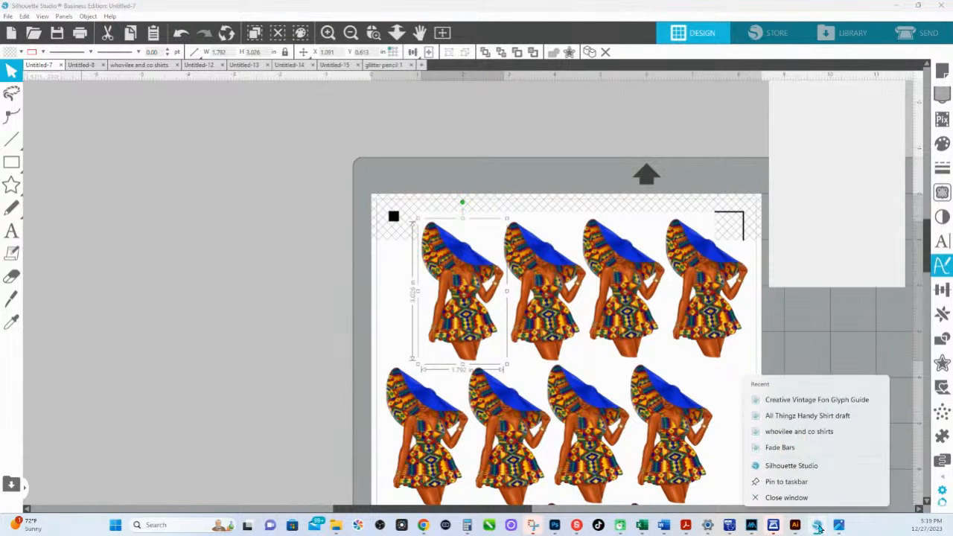
pyautogui.click(788, 498)
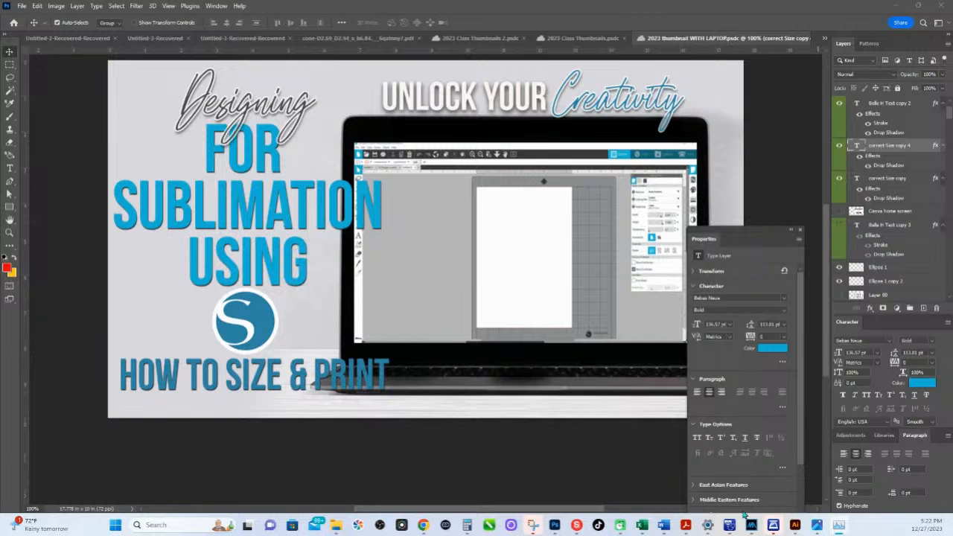
# Relaunch Silhouette Studio and maximize its window.
pyautogui.click(117, 528)
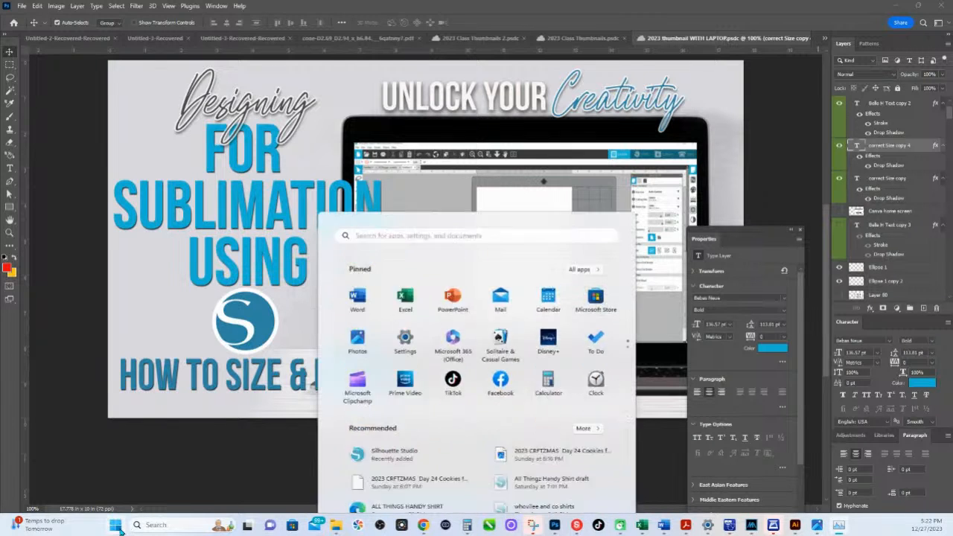
pyautogui.click(395, 388)
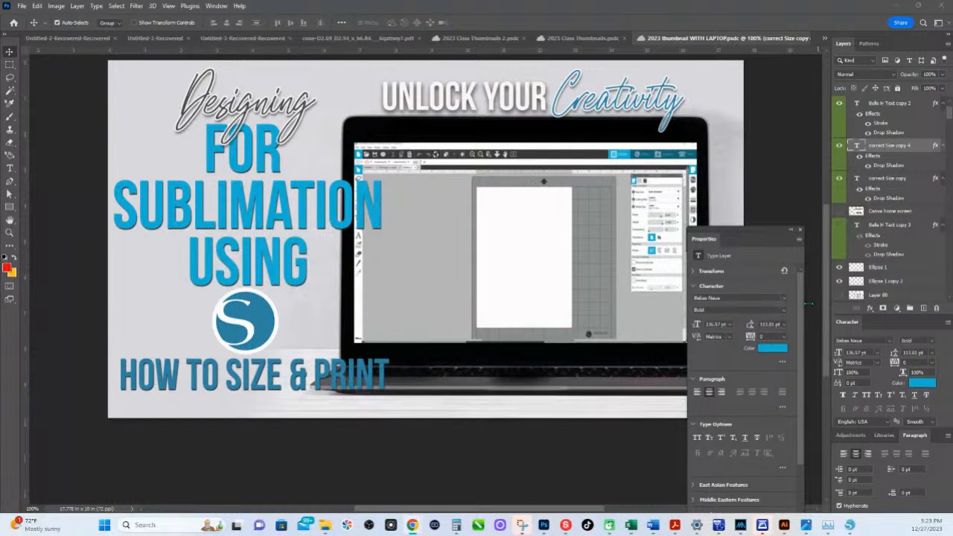
pyautogui.click(850, 525)
pyautogui.moveTo(439, 9); pyautogui.dragTo(380, 9)
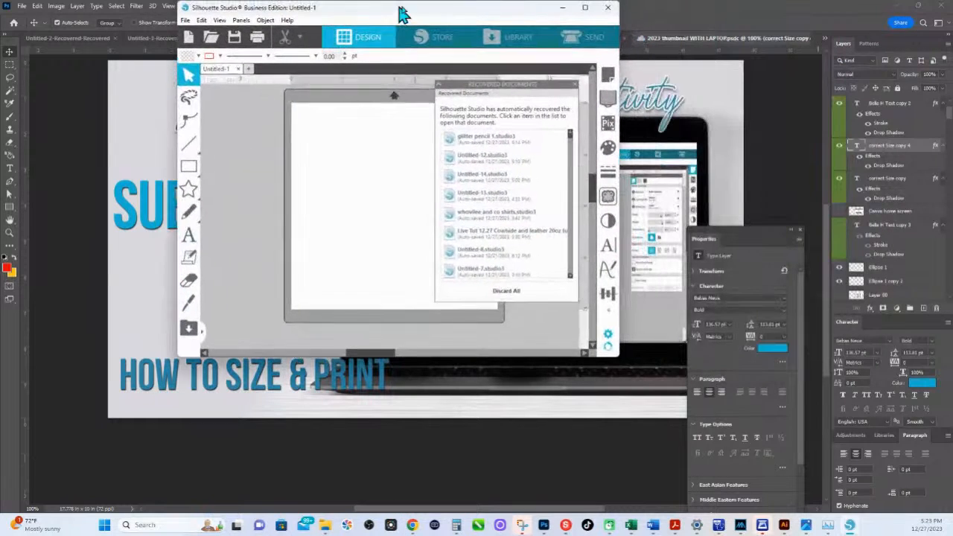
pyautogui.click(585, 8)
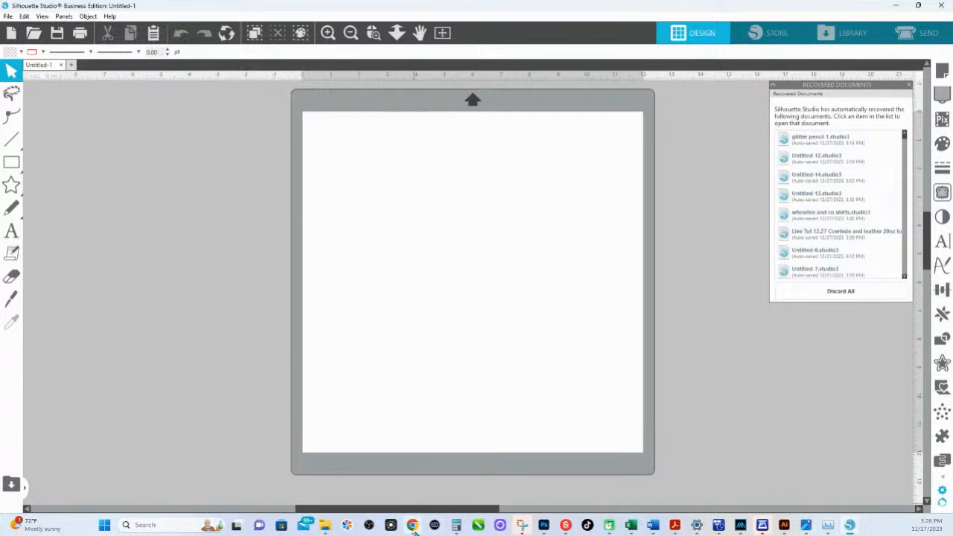
# Switch to File Explorer and show the Downloads folder.
pyautogui.moveTo(414, 527)
pyautogui.click(326, 529)
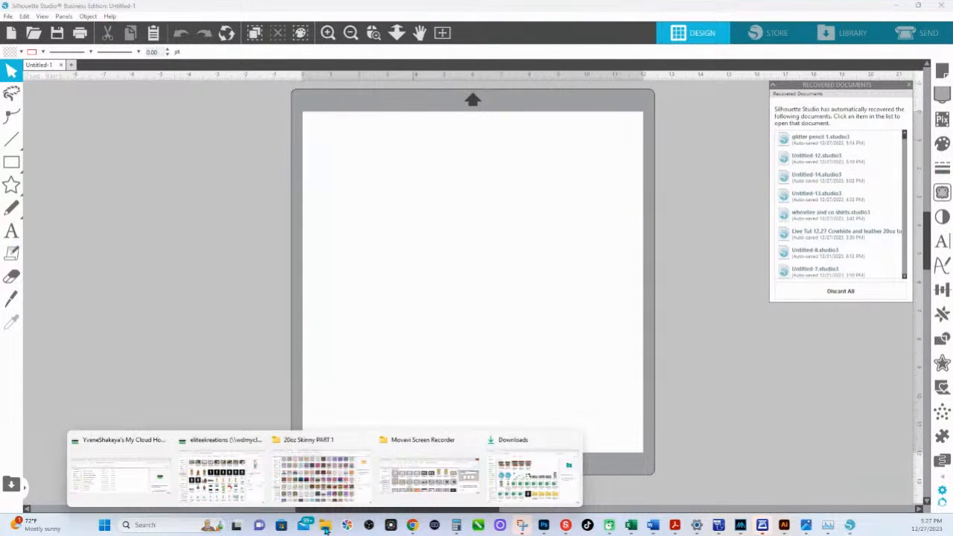
pyautogui.click(215, 441)
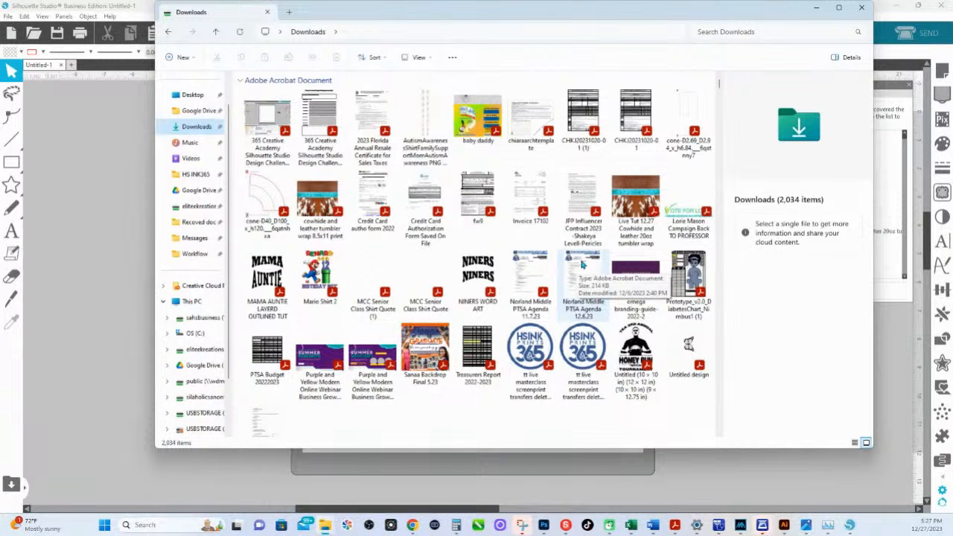
# Find the portrait PNG 20180126_-removebg in Downloads and place it on the Silhouette Studio workspace beside the blank page.
pyautogui.scroll(-10, 583, 264)
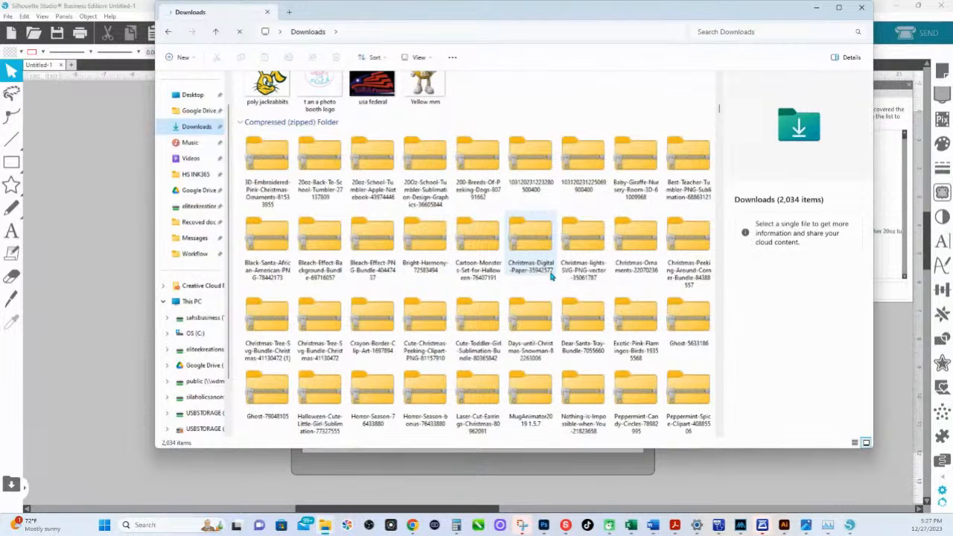
pyautogui.scroll(-10, 551, 279)
pyautogui.scroll(-15, 549, 283)
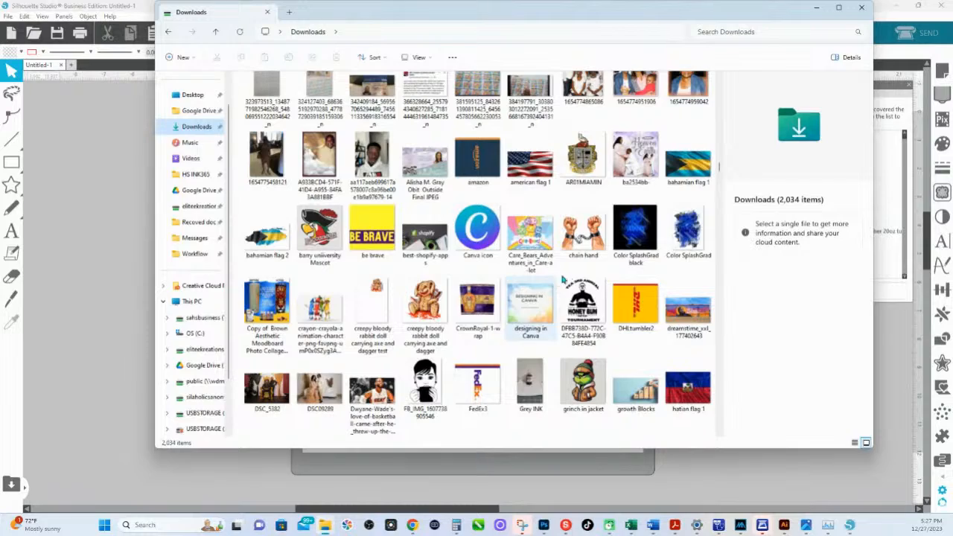
pyautogui.scroll(5, 572, 275)
pyautogui.scroll(-20, 572, 273)
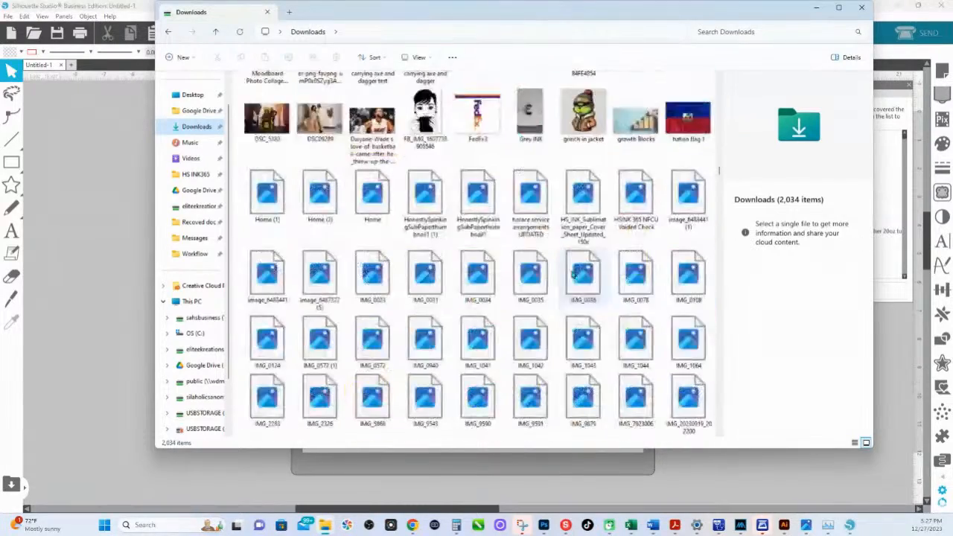
pyautogui.scroll(-20, 572, 278)
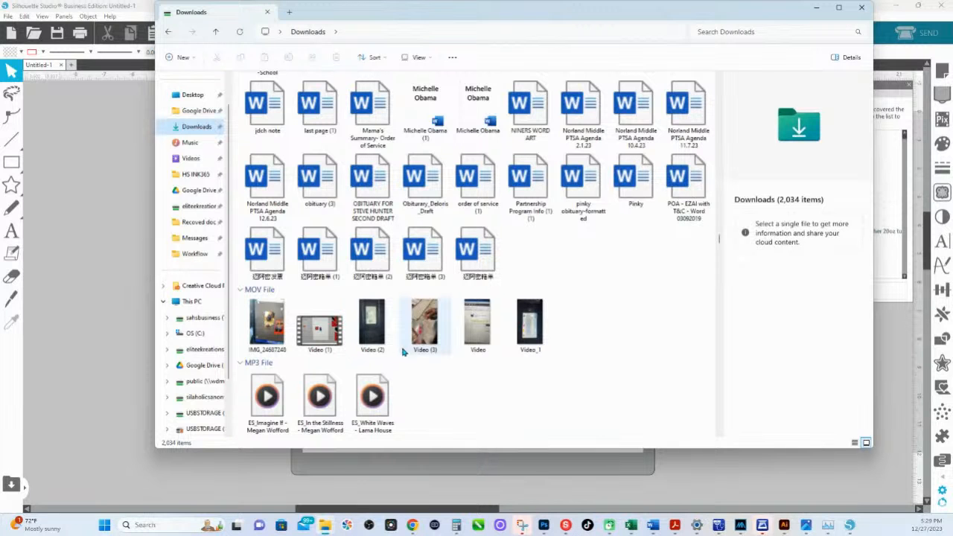
pyautogui.scroll(-20, 396, 333)
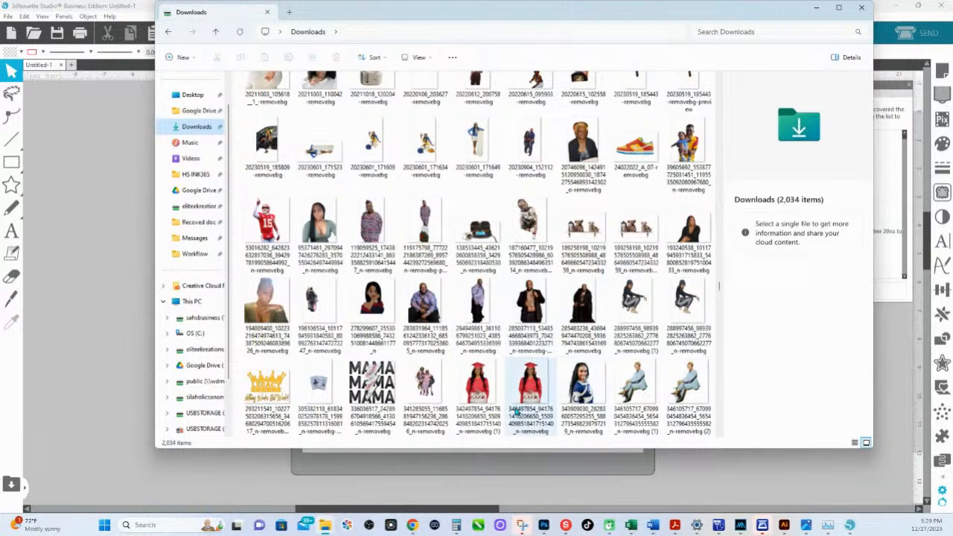
pyautogui.scroll(5, 354, 308)
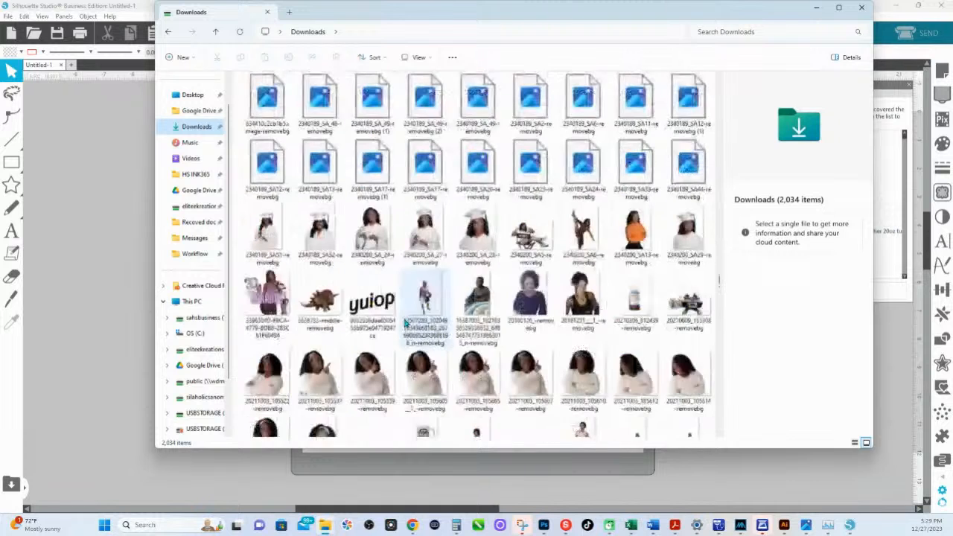
pyautogui.click(528, 298)
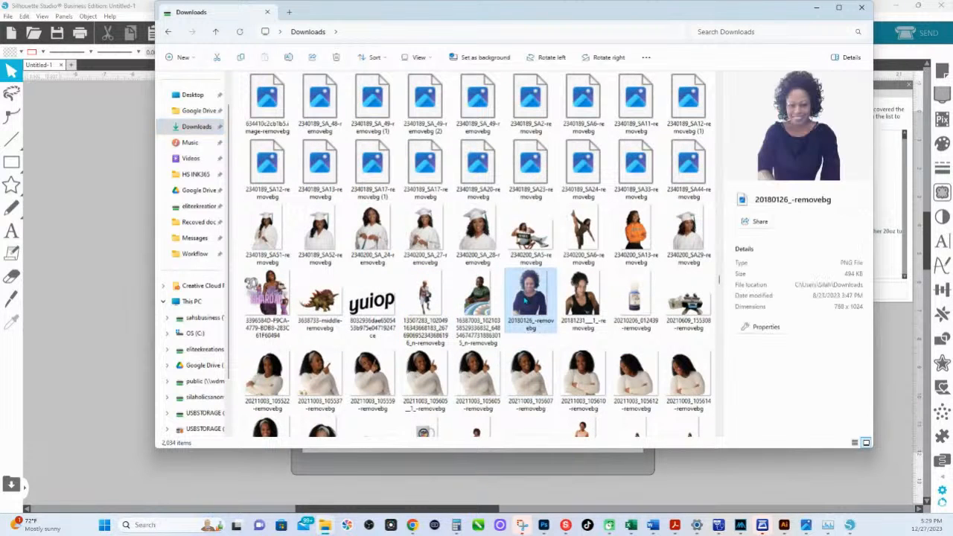
pyautogui.moveTo(527, 297); pyautogui.dragTo(112, 292)
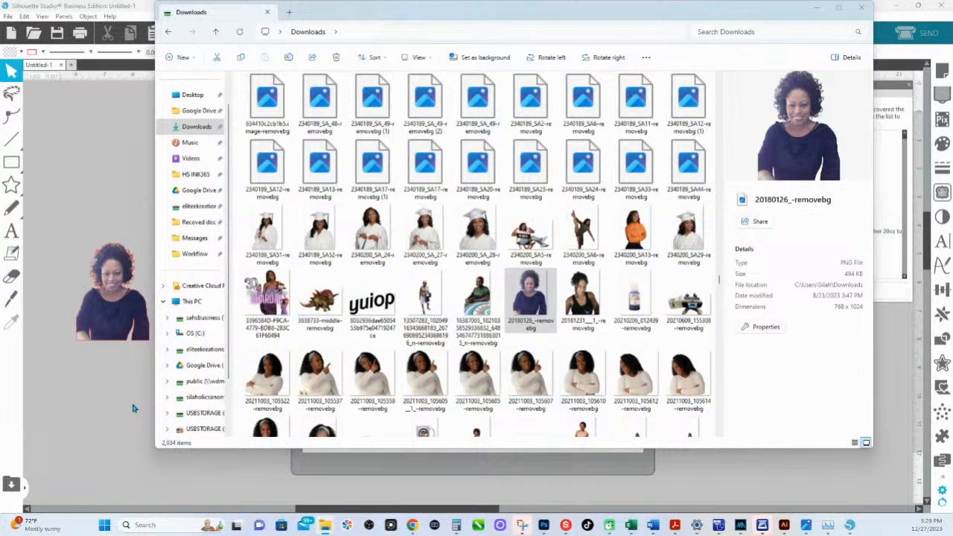
pyautogui.click(818, 8)
# Move the portrait closer to the page and remove its red outline.
pyautogui.moveTo(143, 304); pyautogui.dragTo(236, 262)
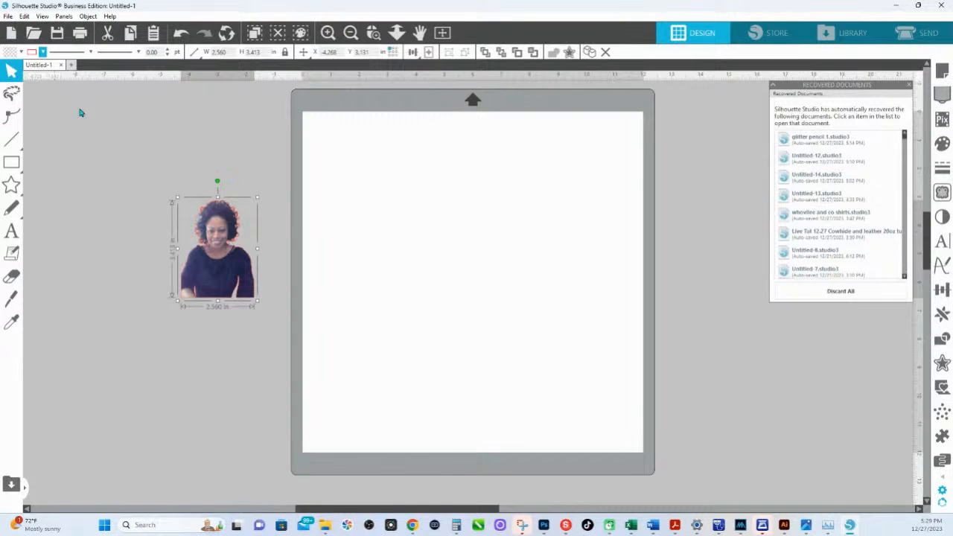
pyautogui.click(43, 52)
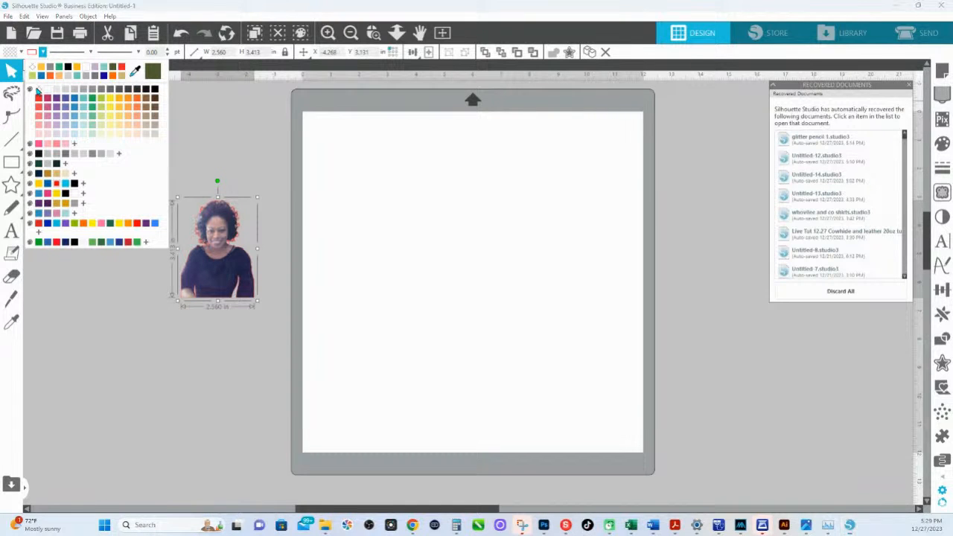
pyautogui.click(242, 275)
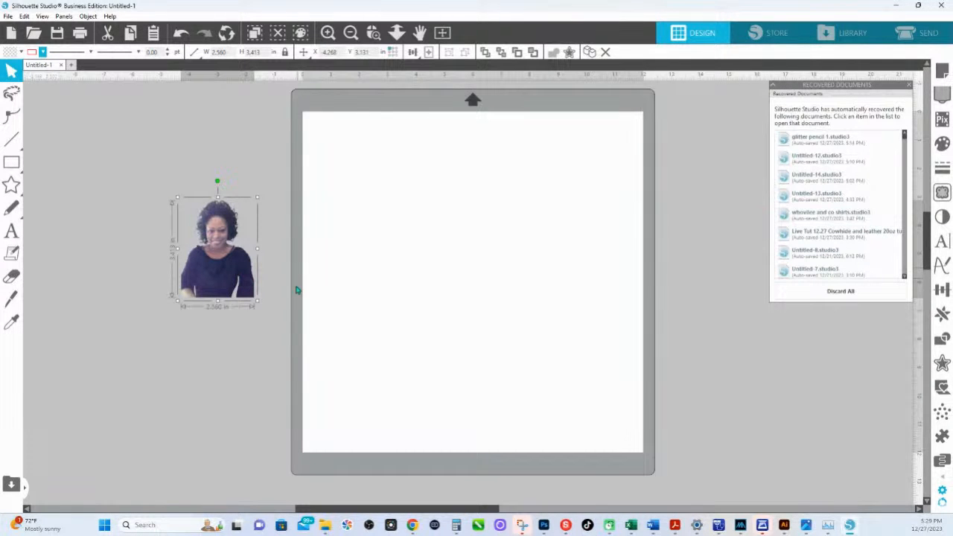
# Enlarge the portrait proportionally to about 9.36 by 12.48 in and position it beside the page.
pyautogui.click(261, 306)
pyautogui.click(251, 295)
pyautogui.moveTo(258, 311); pyautogui.dragTo(537, 492)
pyautogui.moveTo(235, 358); pyautogui.dragTo(33, 248)
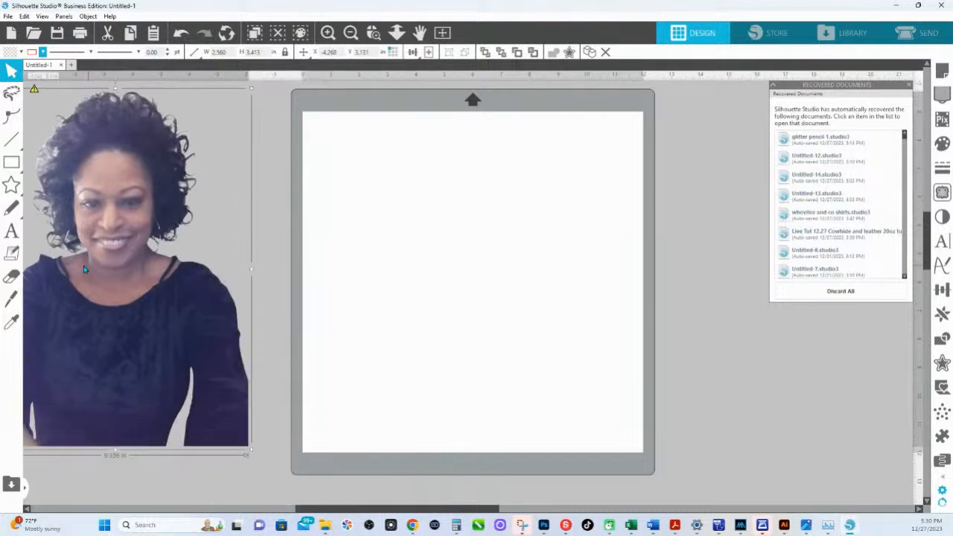
pyautogui.click(11, 322)
pyautogui.press('space')
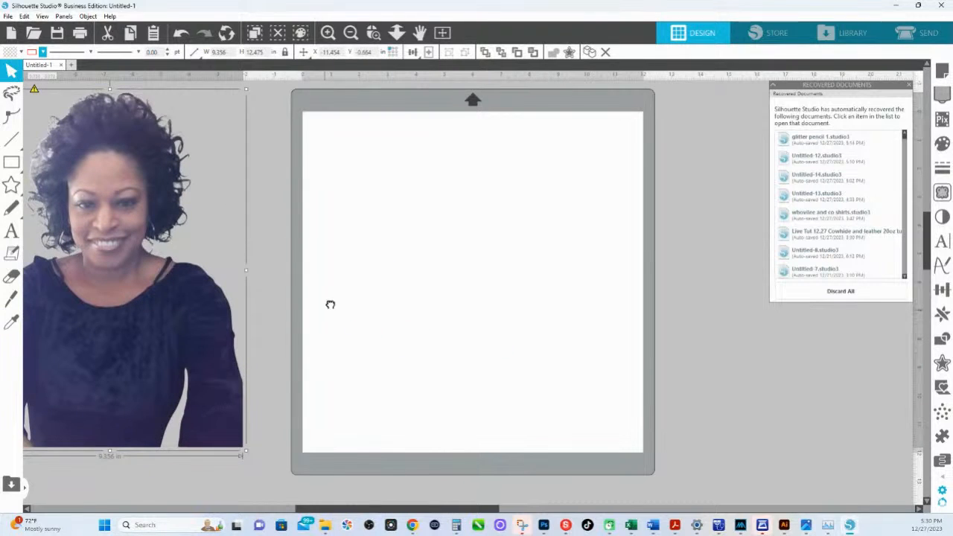
pyautogui.moveTo(330, 305); pyautogui.dragTo(646, 359)
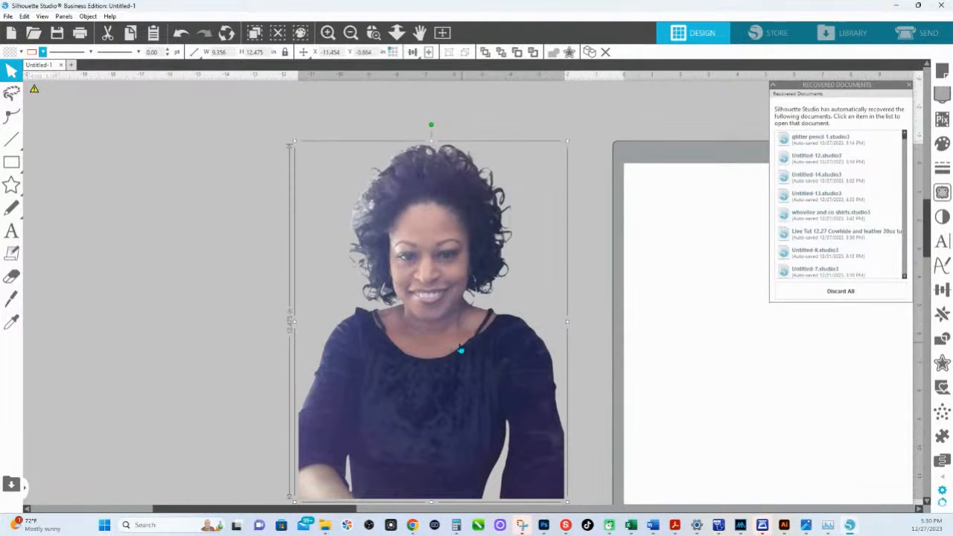
pyautogui.moveTo(438, 336); pyautogui.dragTo(433, 307)
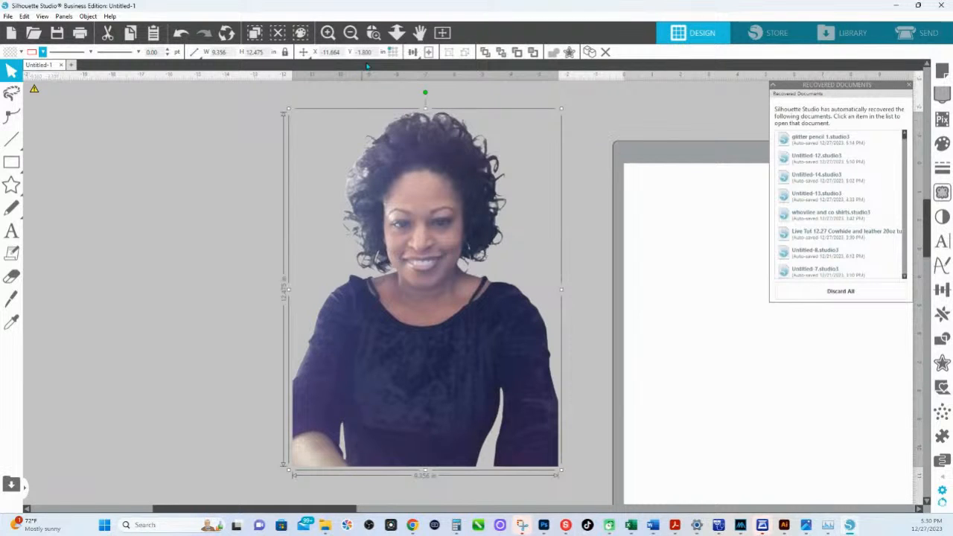
# Place a duplicate of the portrait beside it and set the Gamma image effect to 30 on the original.
pyautogui.click(373, 32)
pyautogui.moveTo(355, 187); pyautogui.dragTo(543, 328)
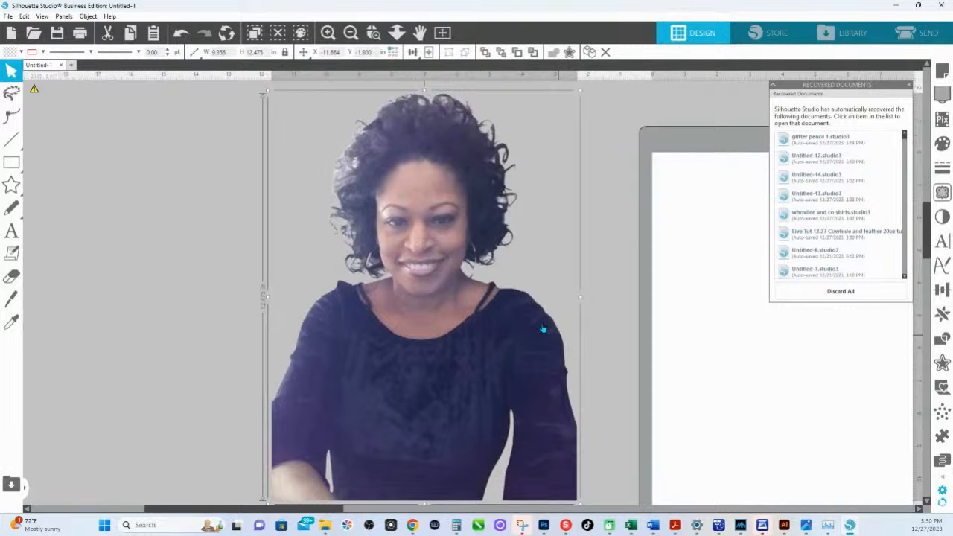
pyautogui.scroll(3, 543, 329)
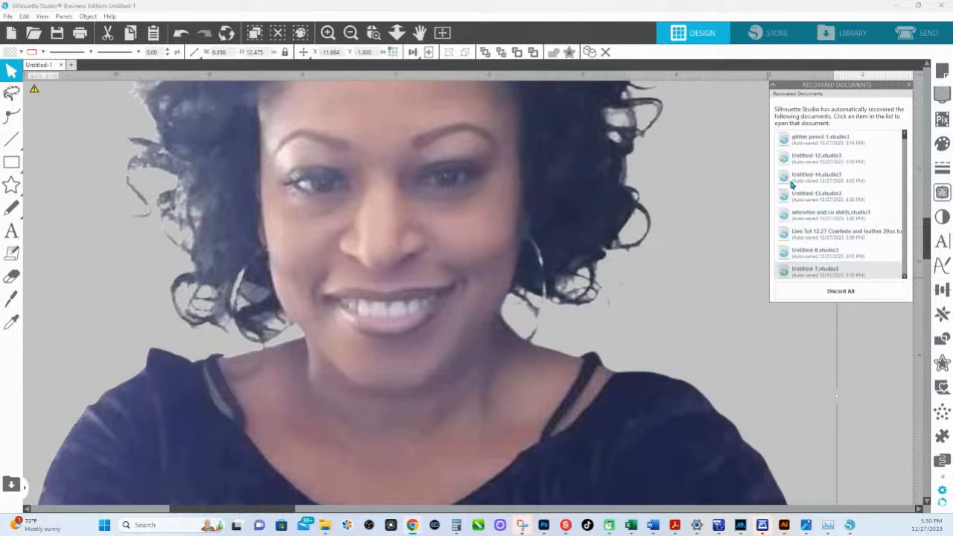
pyautogui.click(942, 217)
pyautogui.moveTo(838, 84); pyautogui.dragTo(471, 219)
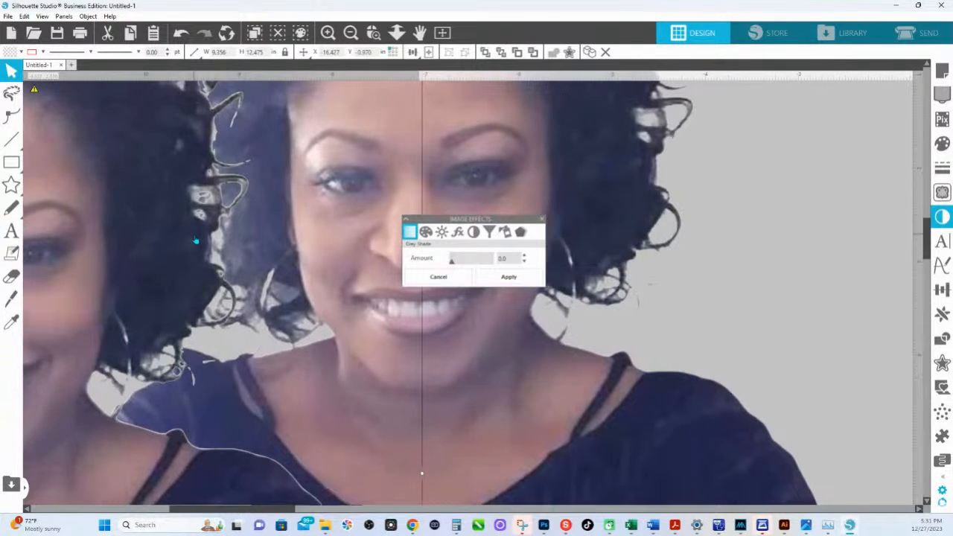
pyautogui.click(458, 234)
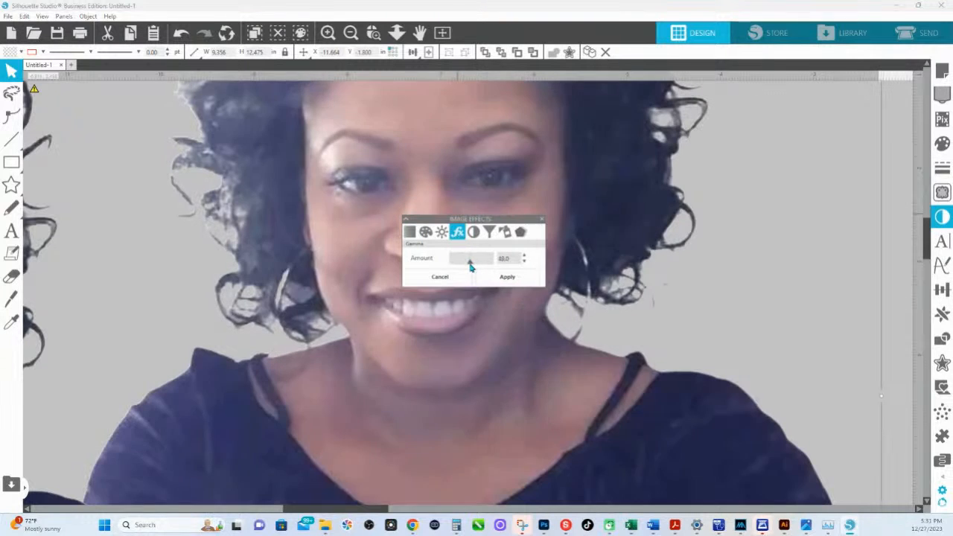
pyautogui.moveTo(471, 266); pyautogui.dragTo(466, 269)
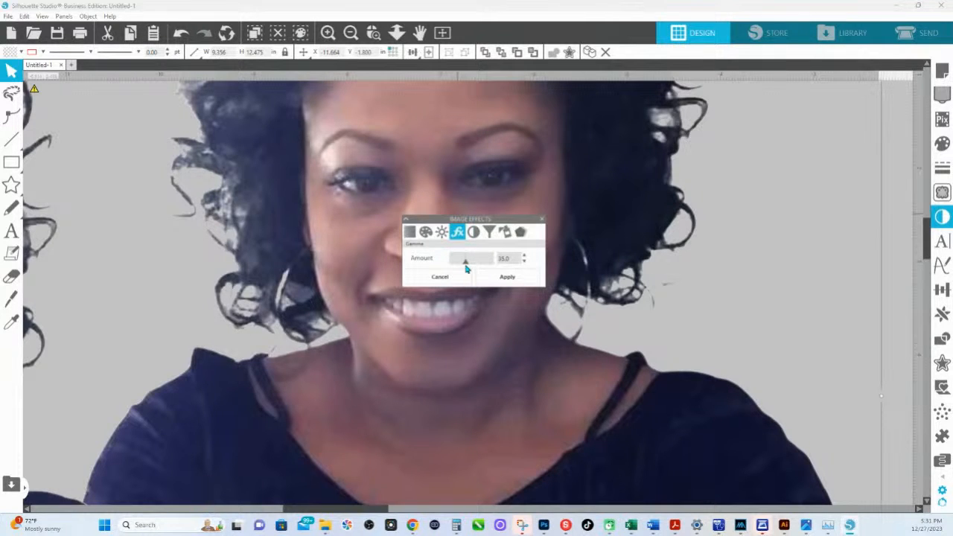
pyautogui.moveTo(466, 269); pyautogui.dragTo(464, 269)
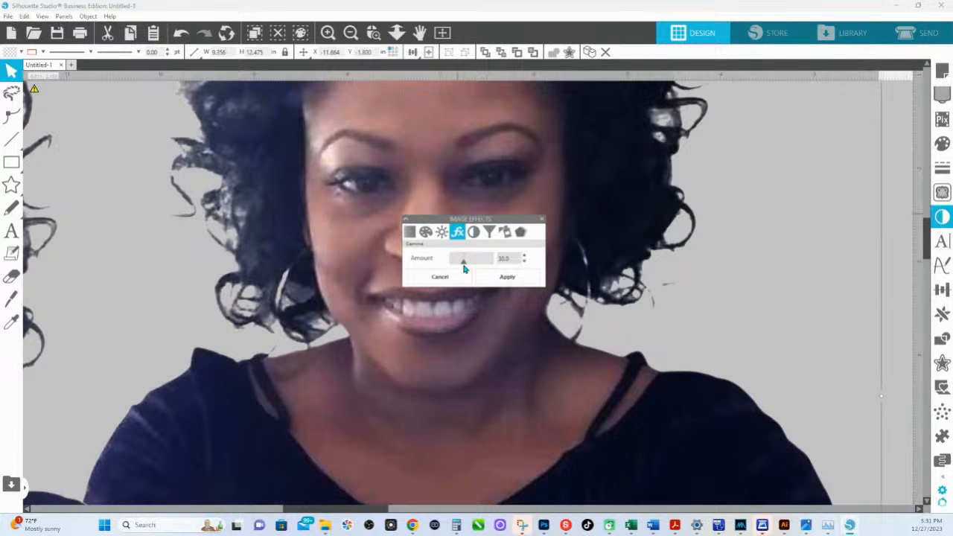
pyautogui.moveTo(464, 269); pyautogui.dragTo(463, 268)
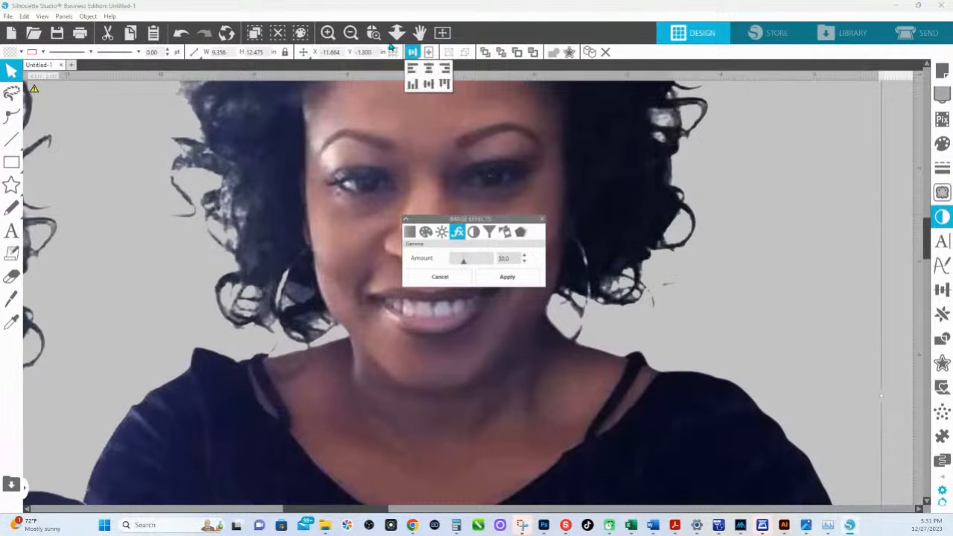
# Show the Invert image effect and move the unedited portrait copy closer to the gamma-adjusted one for comparison.
pyautogui.click(397, 34)
pyautogui.moveTo(446, 347); pyautogui.dragTo(461, 193)
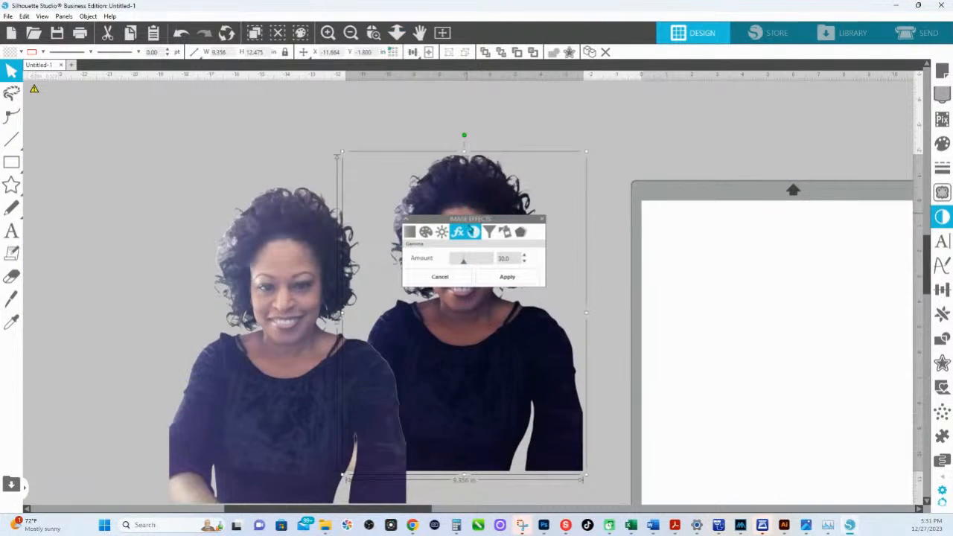
pyautogui.click(474, 231)
pyautogui.moveTo(508, 223); pyautogui.dragTo(748, 273)
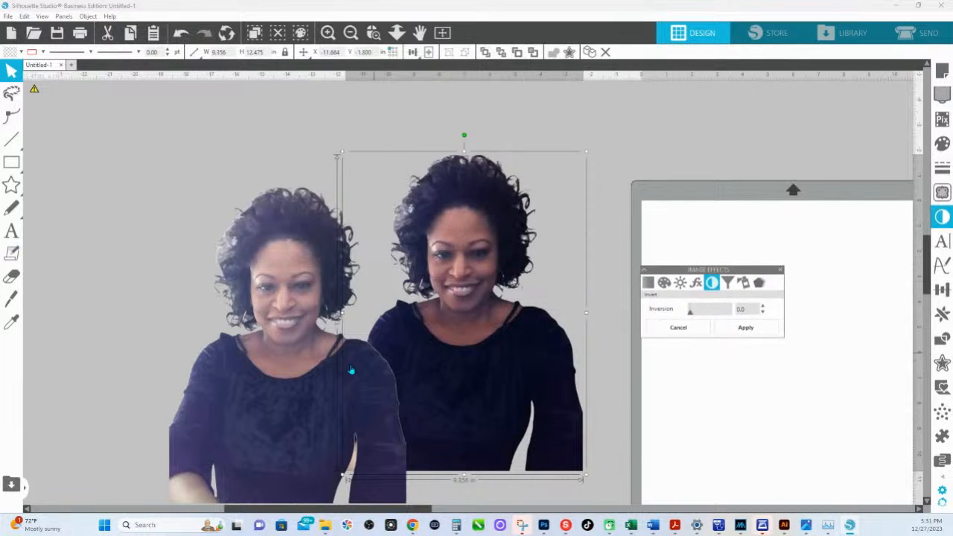
pyautogui.moveTo(353, 372); pyautogui.dragTo(412, 347)
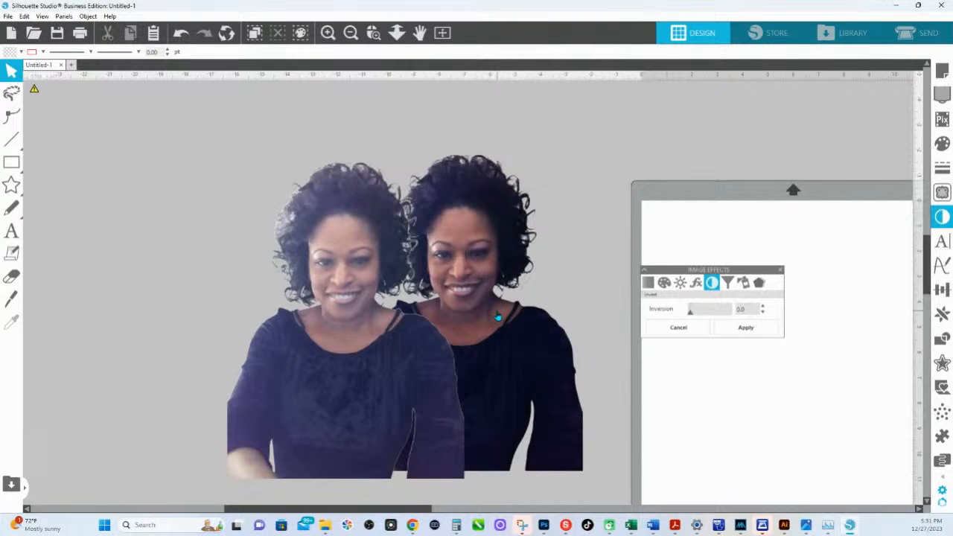
# Paste another unedited copy of the portrait and show the Contrast, Brightness & Saturation effects for it.
pyautogui.scroll(1, 492, 310)
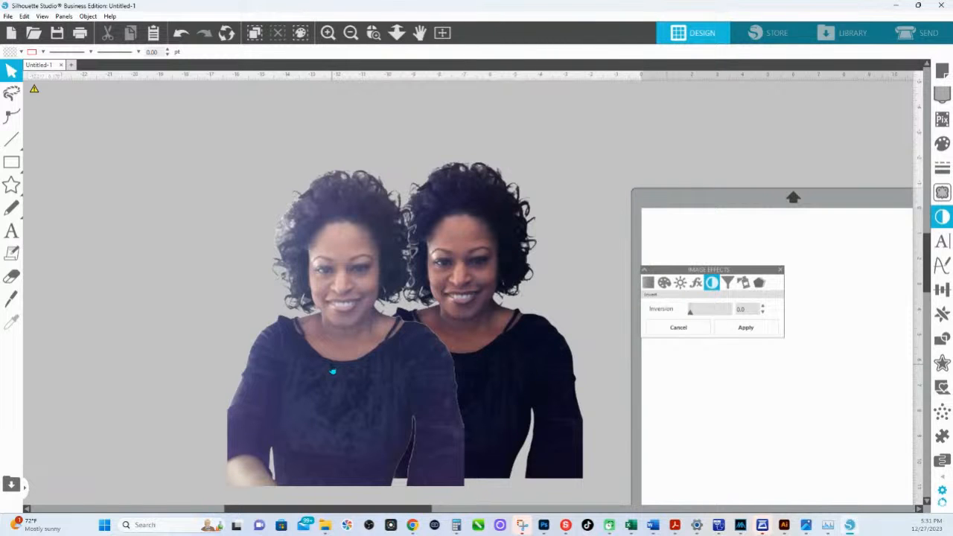
pyautogui.hotkey('ctrl', 'v')
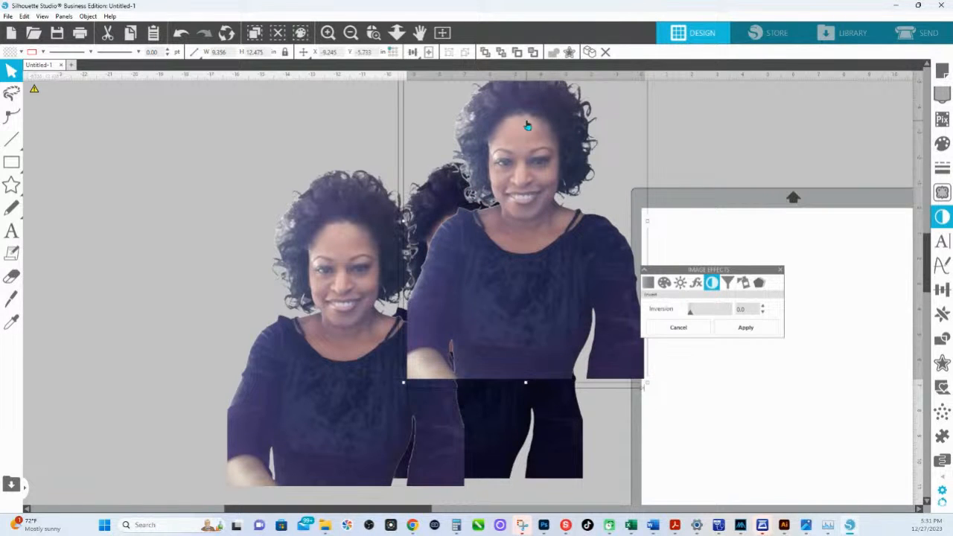
pyautogui.click(676, 287)
pyautogui.moveTo(693, 268); pyautogui.dragTo(555, 234)
pyautogui.click(412, 52)
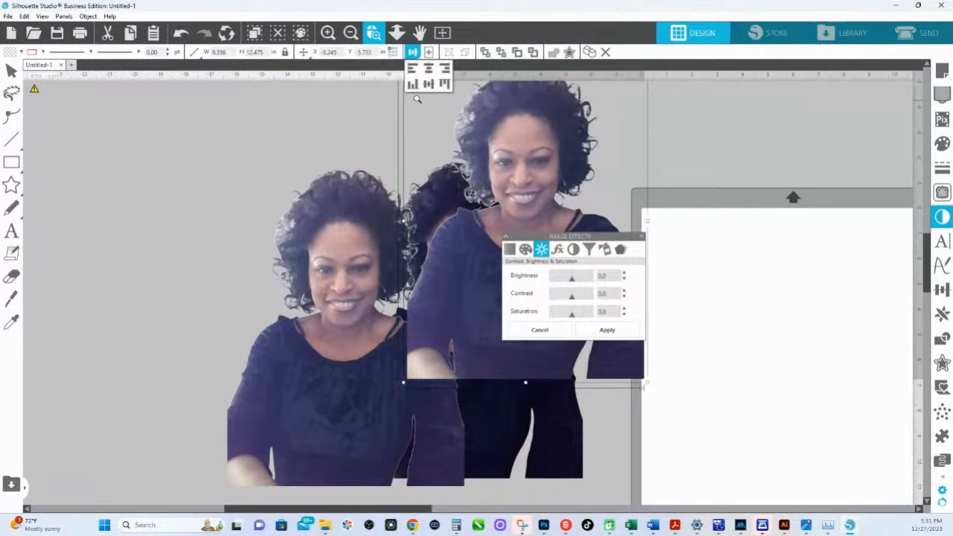
pyautogui.click(593, 187)
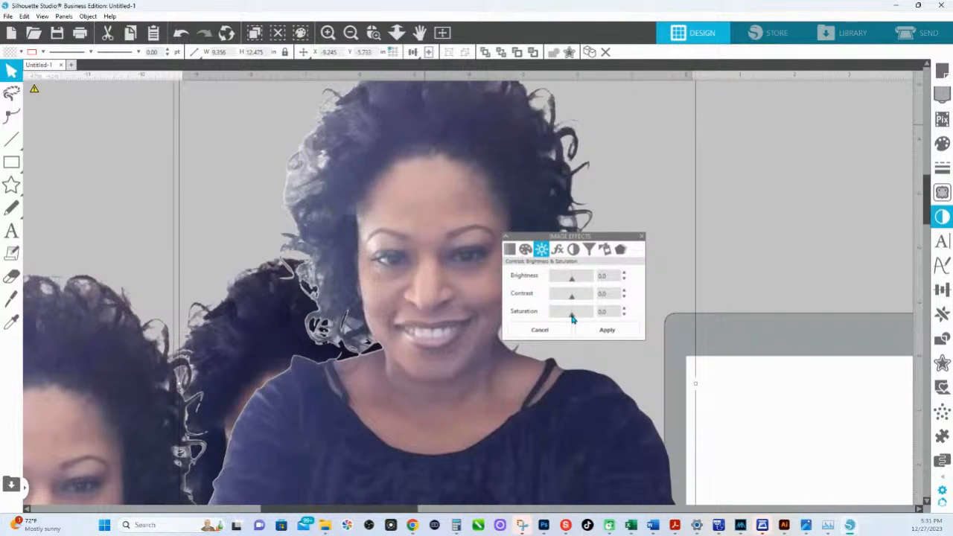
# Set the new copy's brightness to -16, contrast to 43 and saturation to 21.
pyautogui.moveTo(572, 319); pyautogui.dragTo(591, 319)
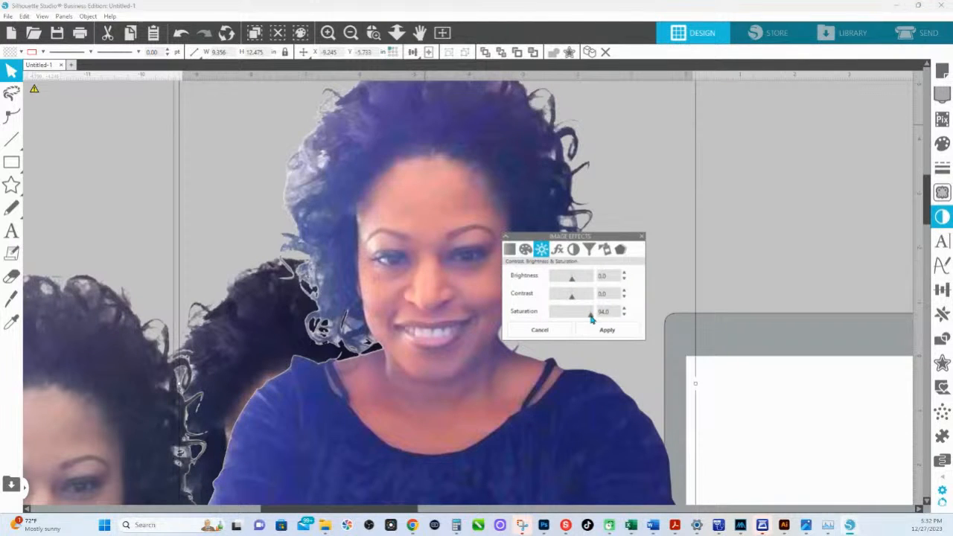
pyautogui.moveTo(591, 320); pyautogui.dragTo(582, 301)
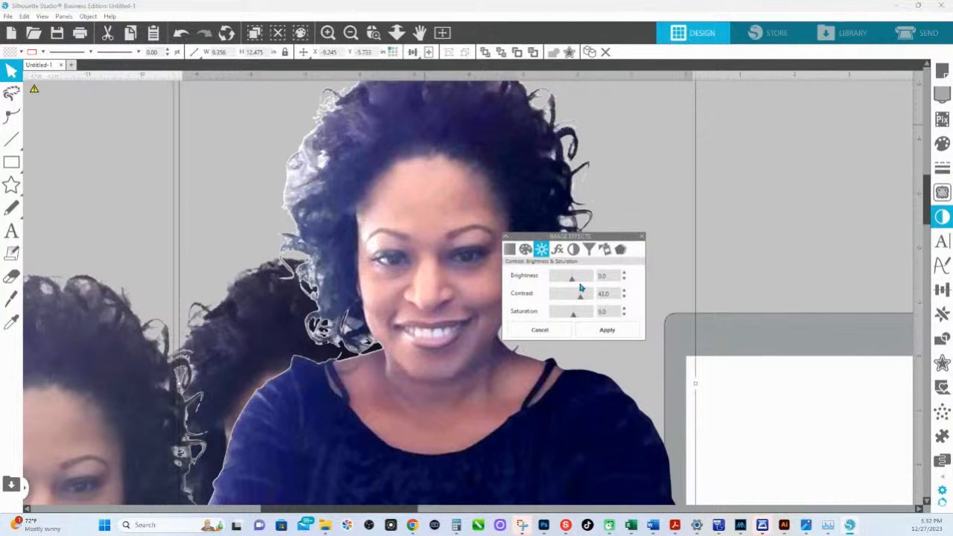
pyautogui.moveTo(572, 281); pyautogui.dragTo(570, 284)
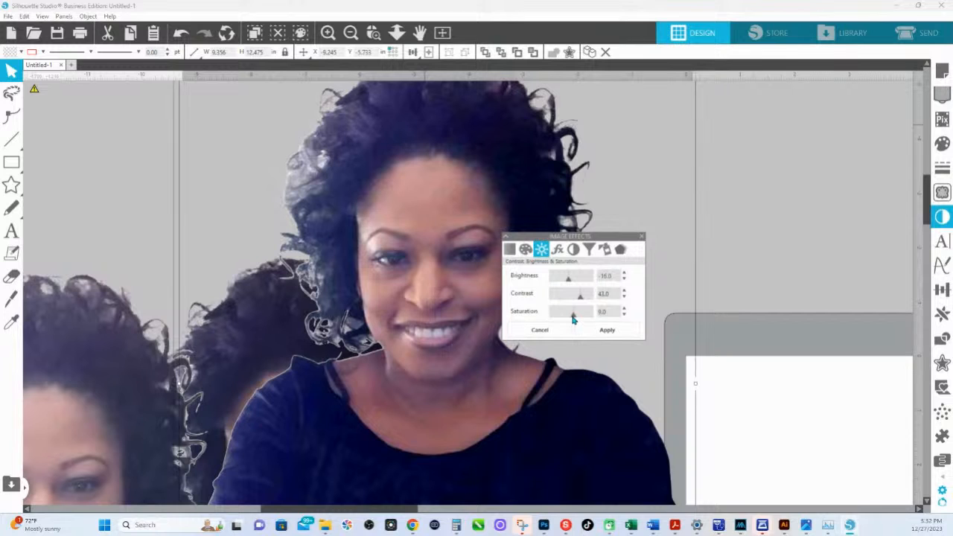
pyautogui.moveTo(573, 315); pyautogui.dragTo(576, 317)
# Arrange the unedited, gamma-adjusted and contrast-adjusted portraits in a side-by-side row for comparison.
pyautogui.click(396, 32)
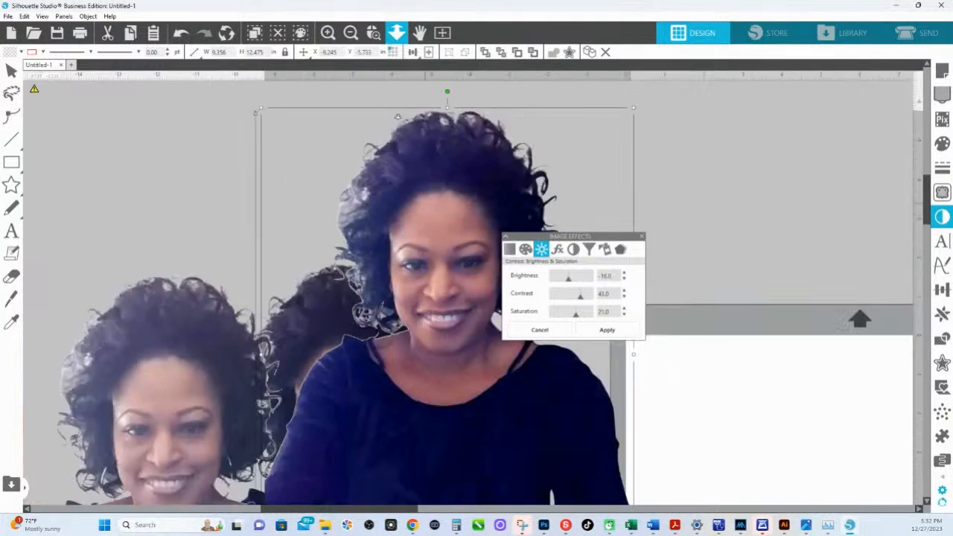
pyautogui.click(581, 218)
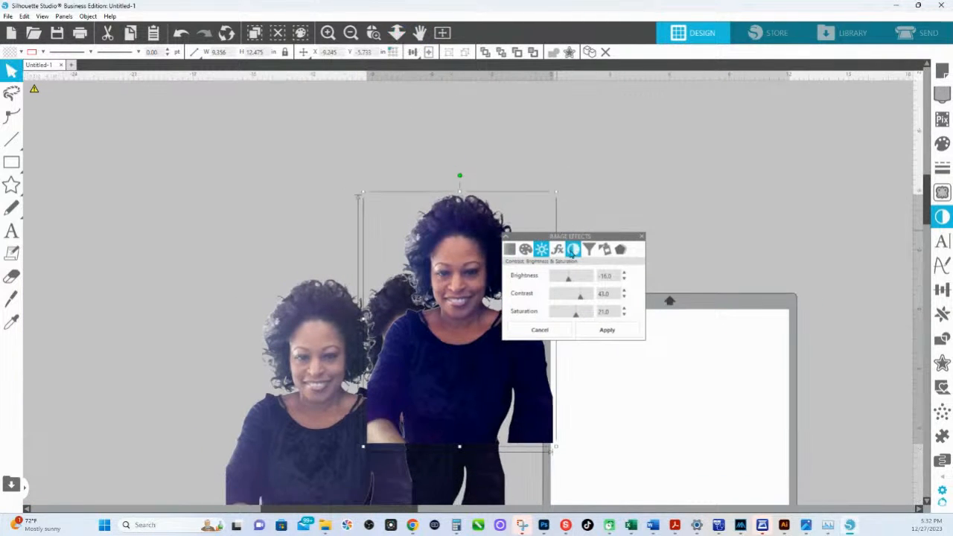
pyautogui.moveTo(575, 236); pyautogui.dragTo(735, 249)
pyautogui.moveTo(513, 339); pyautogui.dragTo(682, 391)
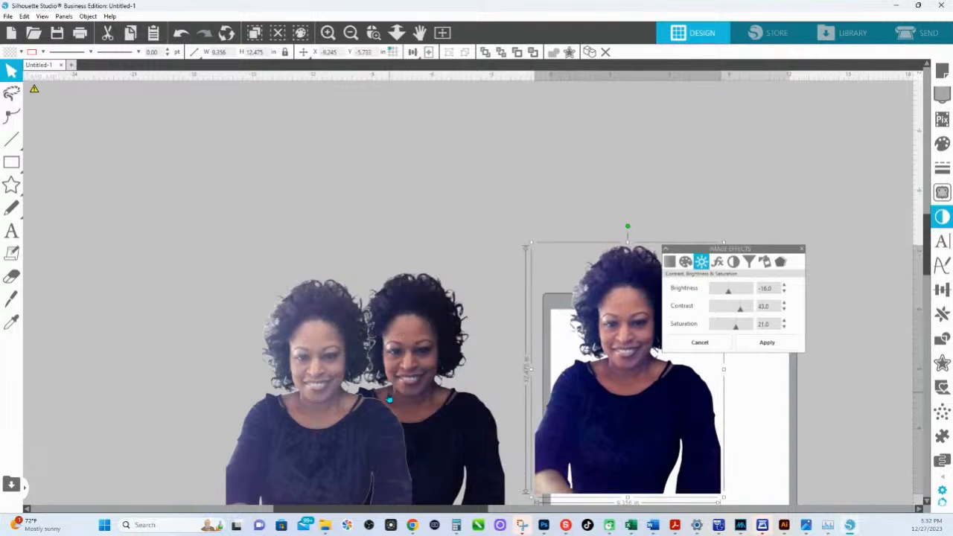
pyautogui.moveTo(312, 416); pyautogui.dragTo(272, 295)
pyautogui.moveTo(379, 400); pyautogui.dragTo(378, 308)
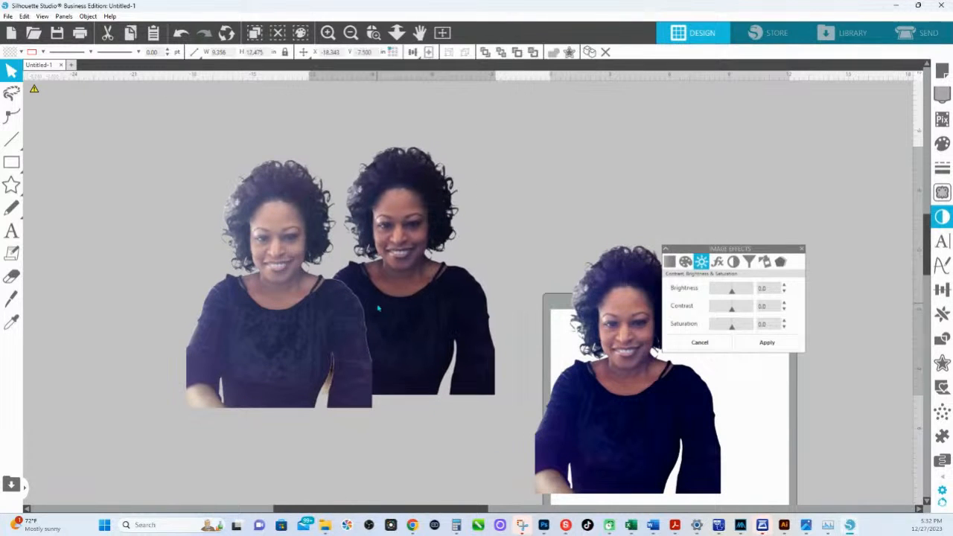
pyautogui.moveTo(605, 423); pyautogui.dragTo(547, 353)
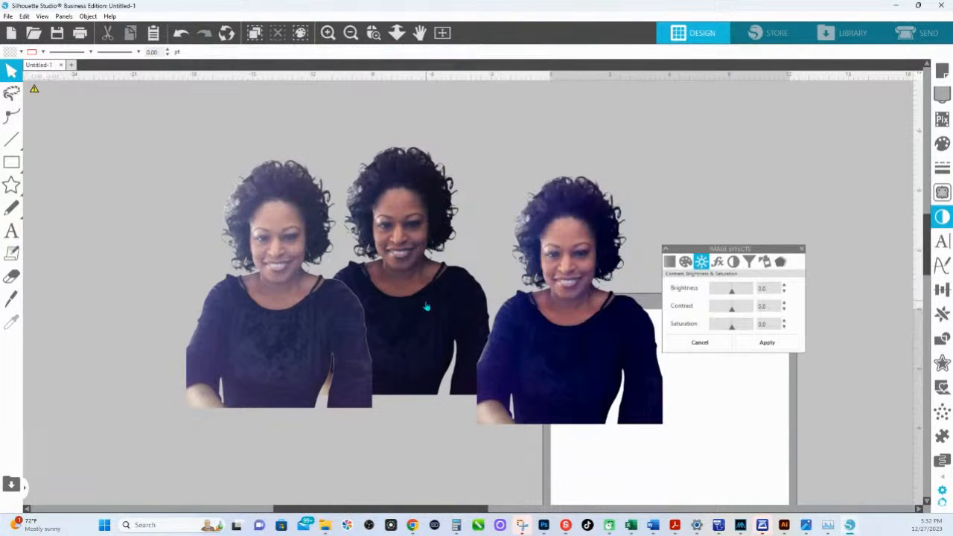
pyautogui.moveTo(550, 317); pyautogui.dragTo(515, 295)
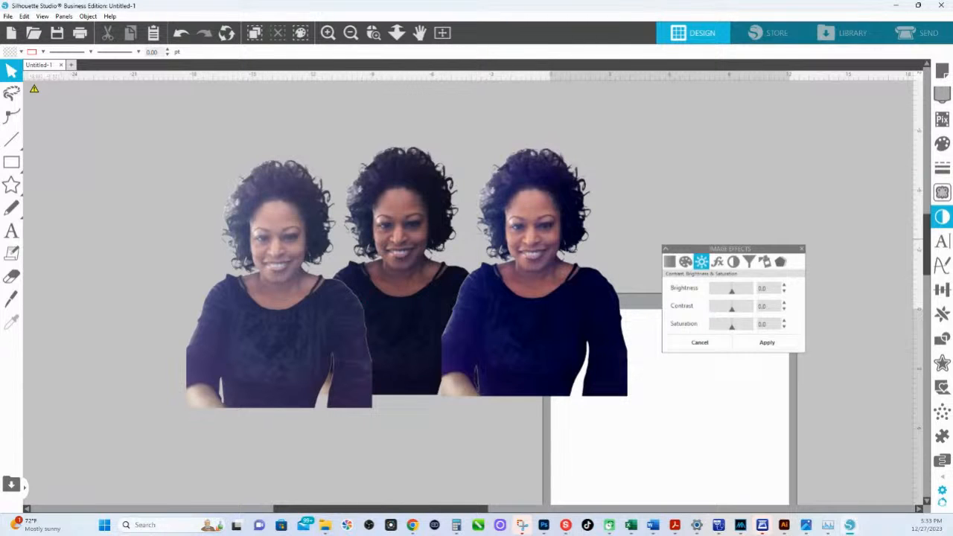
# Select all three portraits and move them together off the page onto the empty workspace.
pyautogui.click(397, 32)
pyautogui.moveTo(402, 225); pyautogui.dragTo(402, 110)
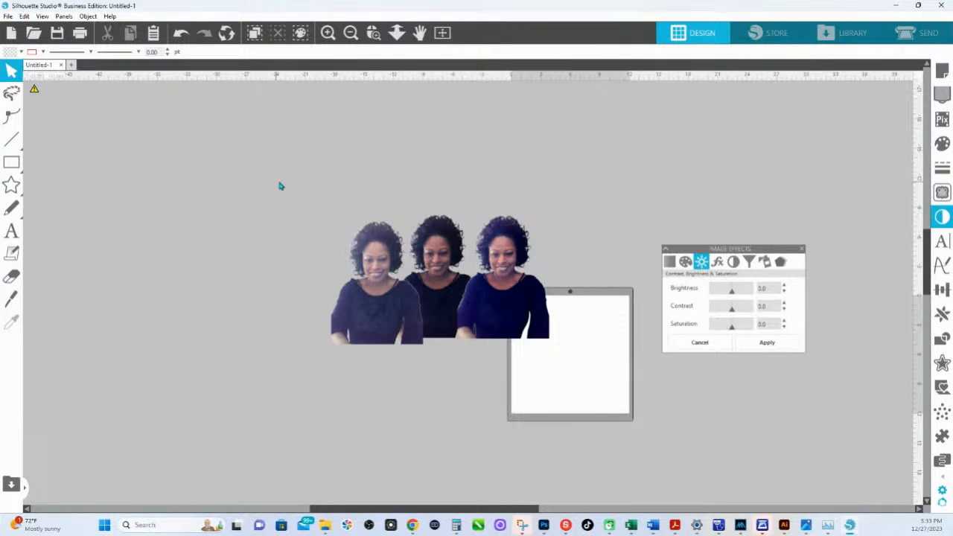
pyautogui.moveTo(279, 182); pyautogui.dragTo(565, 382)
pyautogui.moveTo(484, 298); pyautogui.dragTo(343, 298)
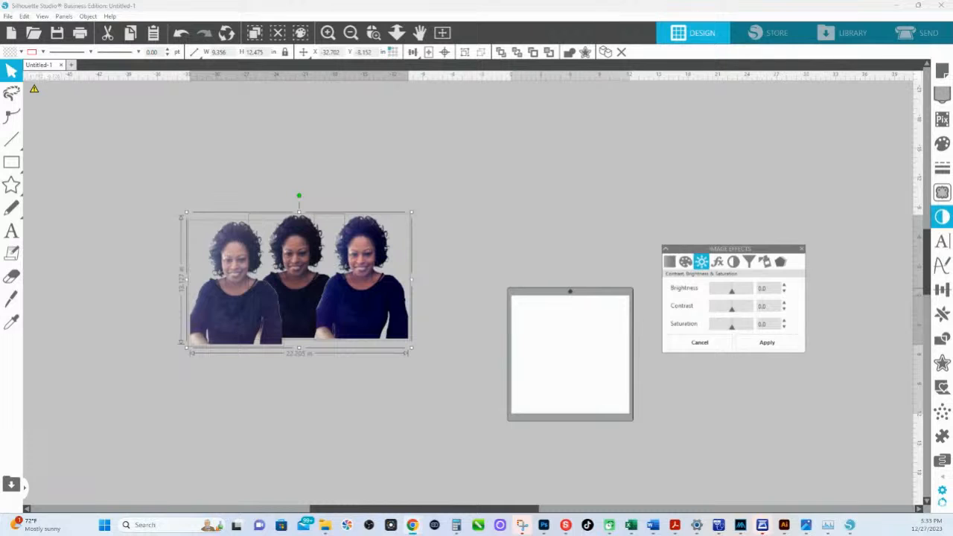
# Review the Transform options for aligning, spacing, scaling, rotating, moving and shearing the selected portraits.
pyautogui.click(942, 293)
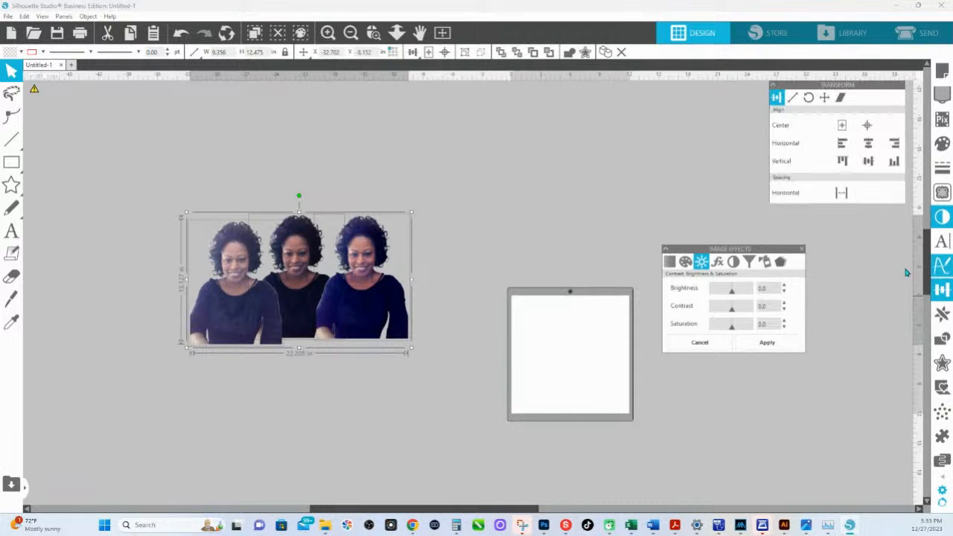
pyautogui.click(842, 193)
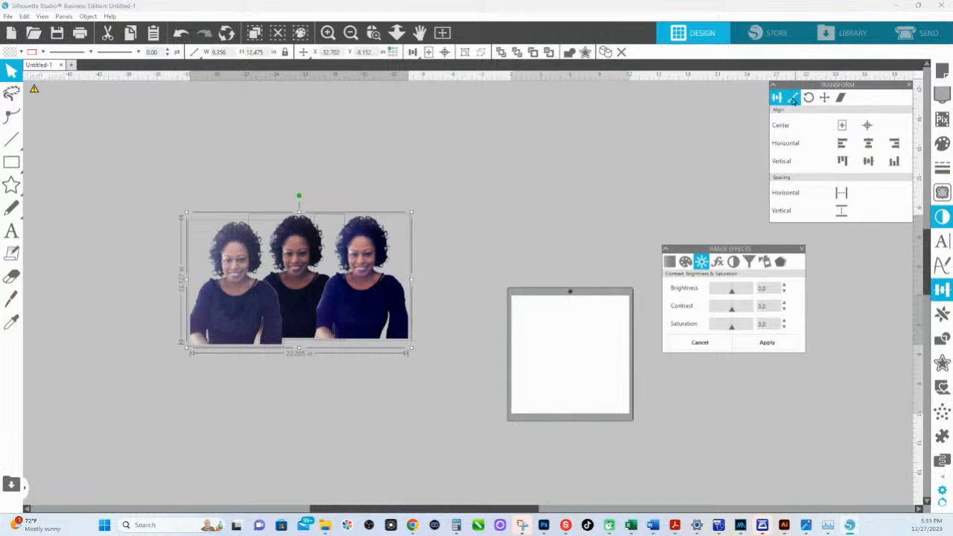
pyautogui.click(793, 98)
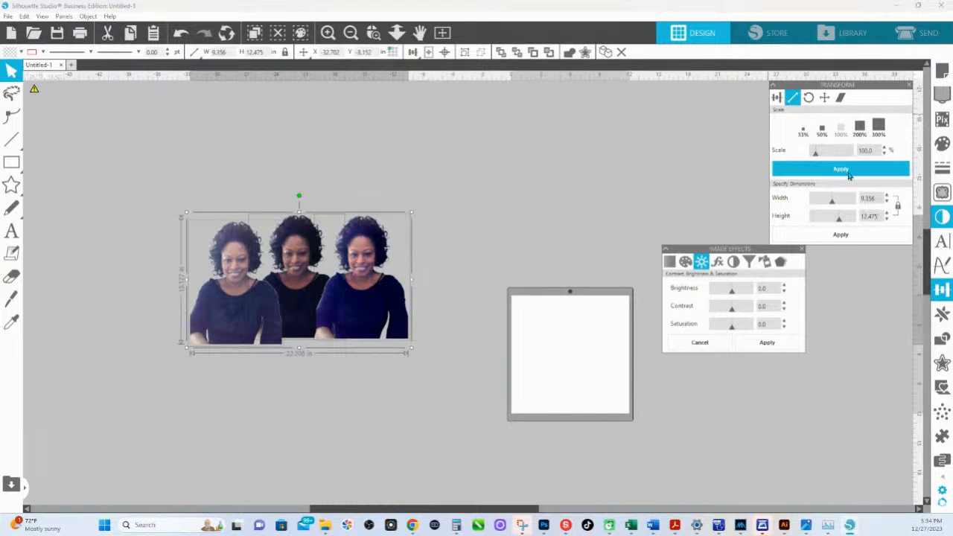
pyautogui.click(809, 98)
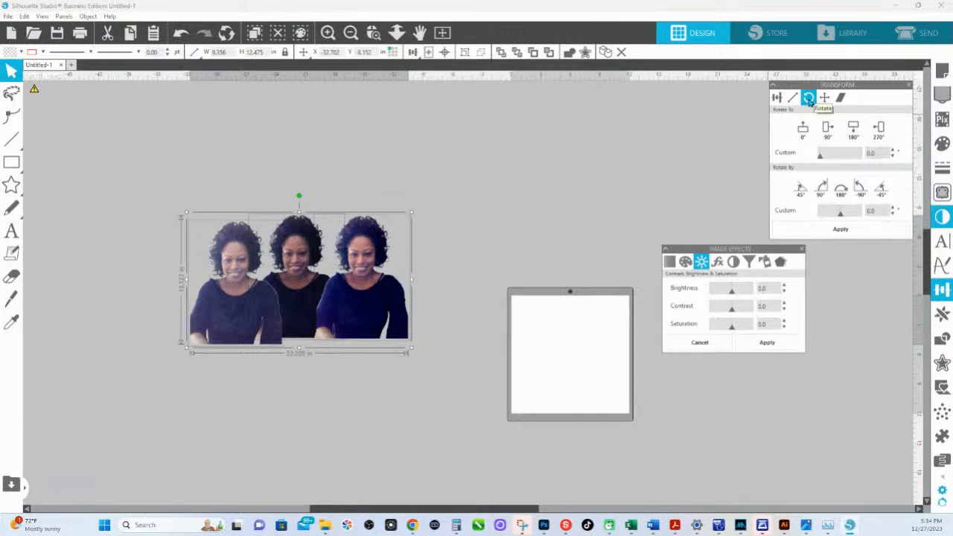
pyautogui.click(824, 98)
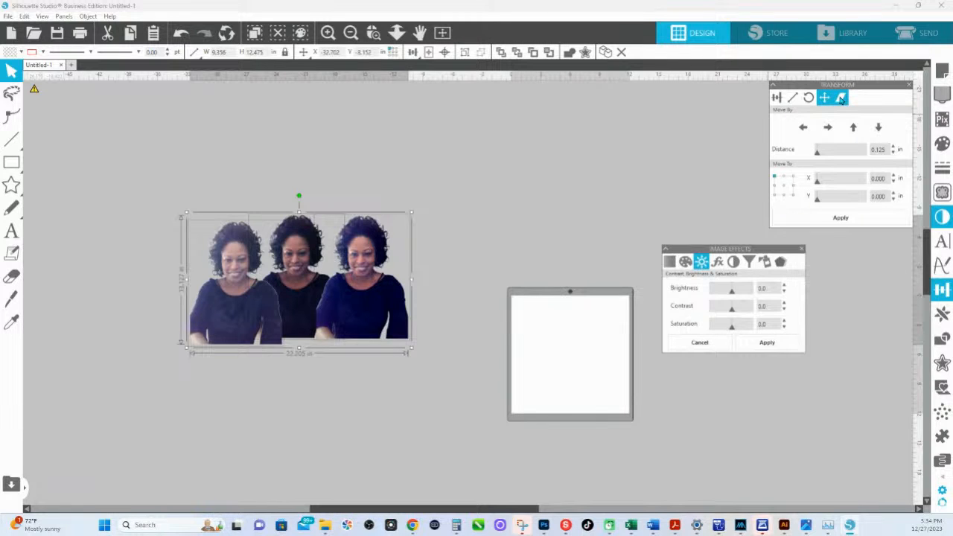
pyautogui.click(842, 98)
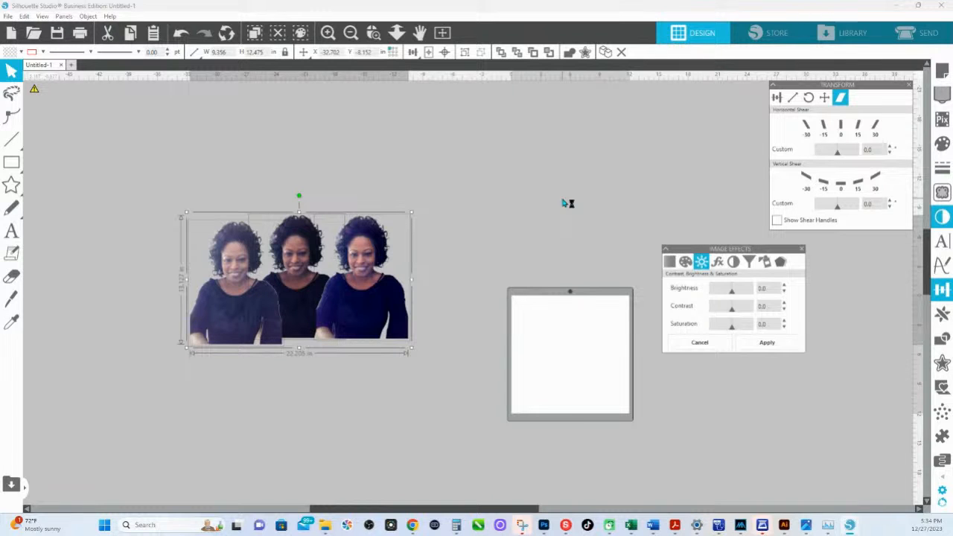
# Review the Replicate, Modify, Offset, Pop Up, Stipple, Puzzle and Design Page Nesting options one after another.
pyautogui.click(942, 315)
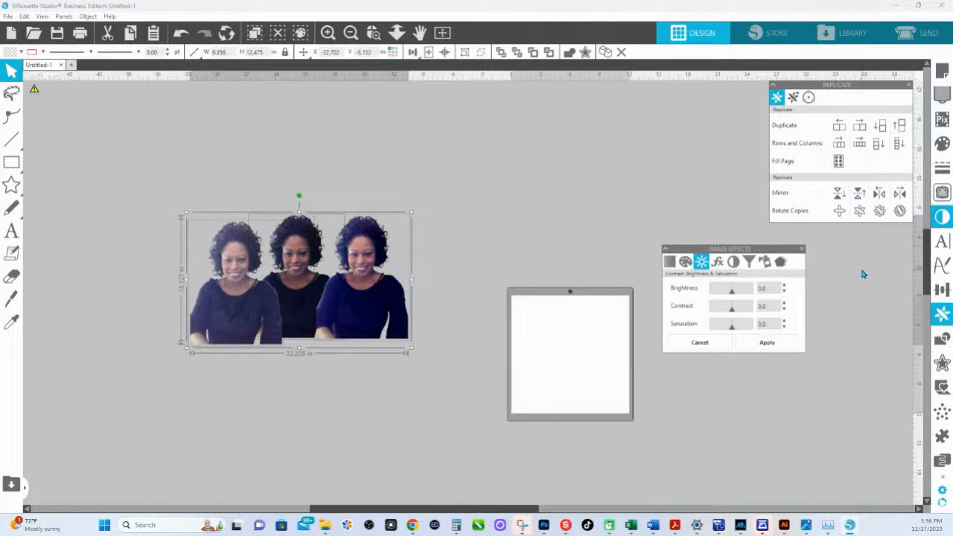
pyautogui.click(943, 339)
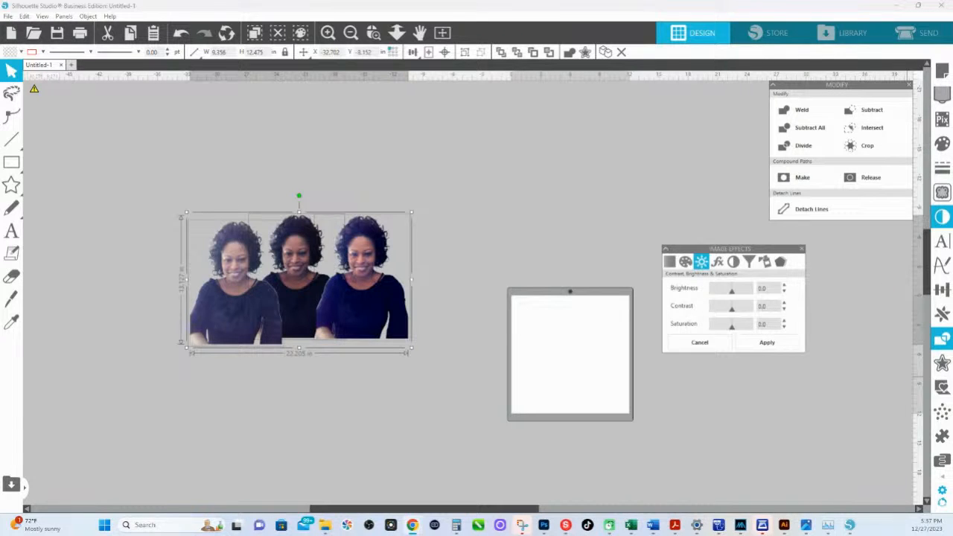
pyautogui.click(942, 363)
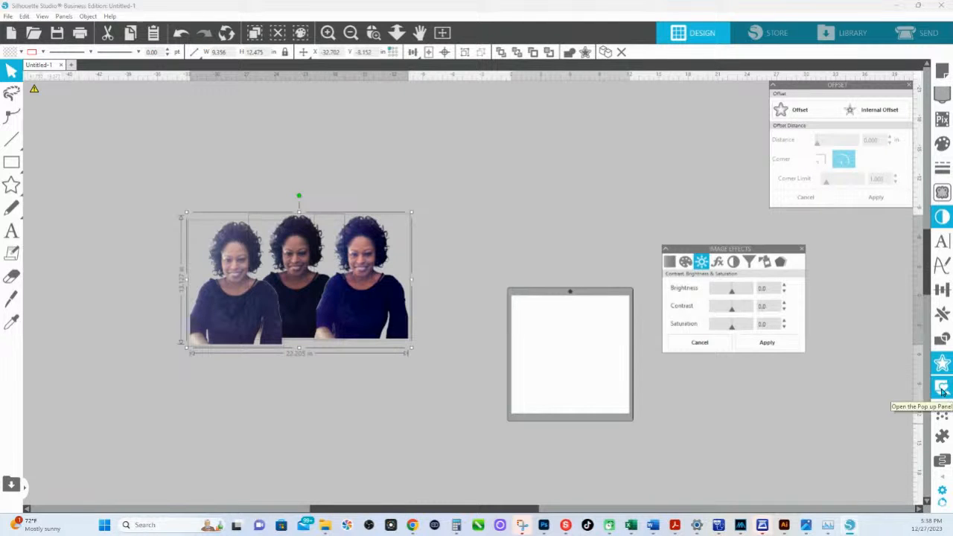
pyautogui.click(943, 388)
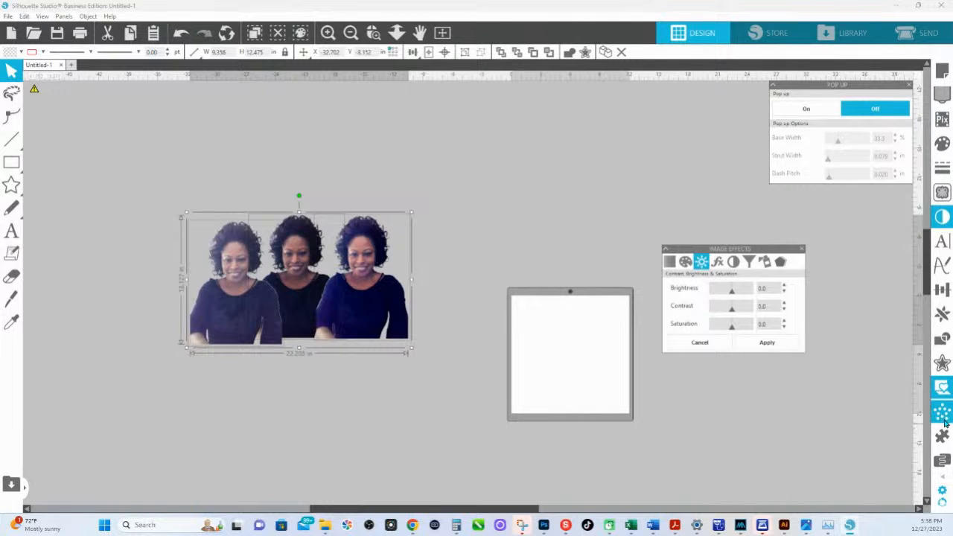
pyautogui.click(944, 421)
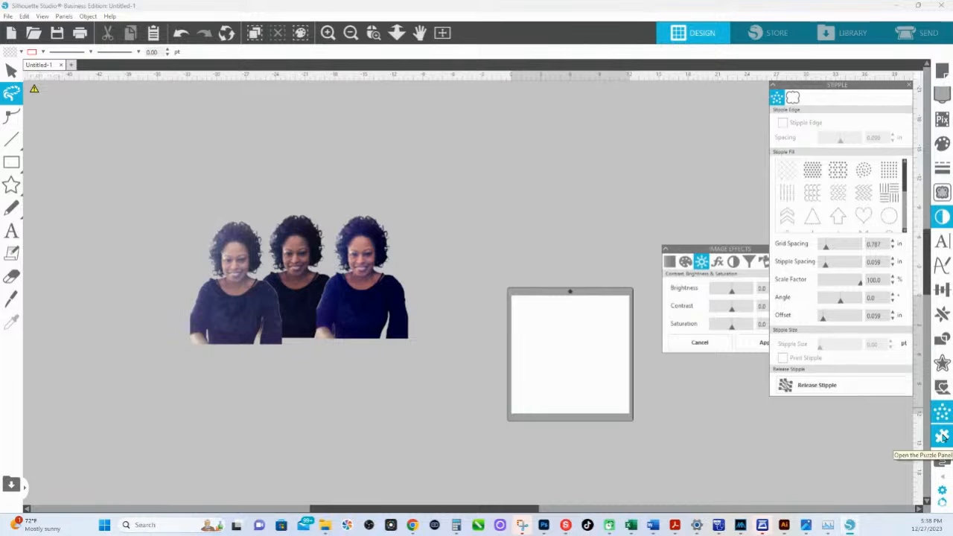
pyautogui.click(943, 438)
pyautogui.click(943, 462)
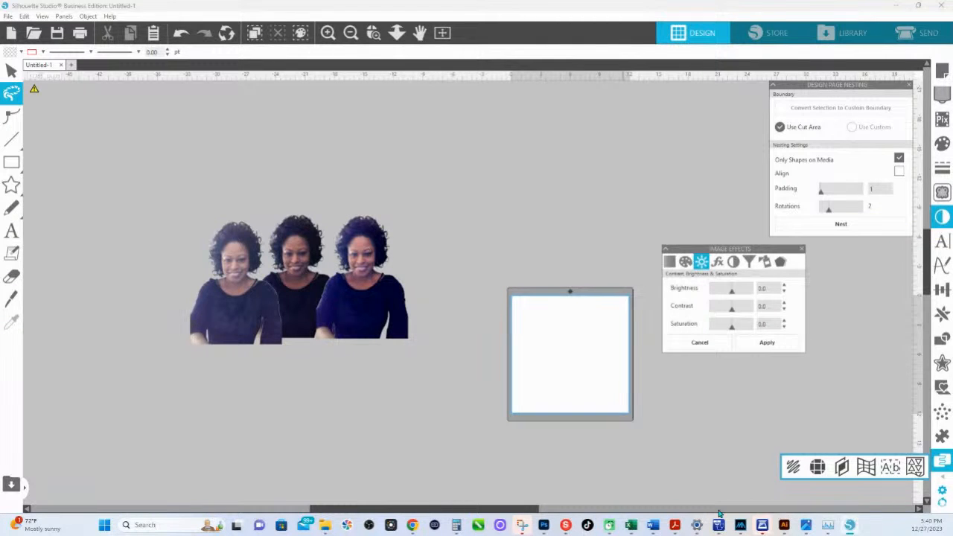
# Switch to Chrome and open the HS Ink shop website in a new tab.
pyautogui.moveTo(411, 526)
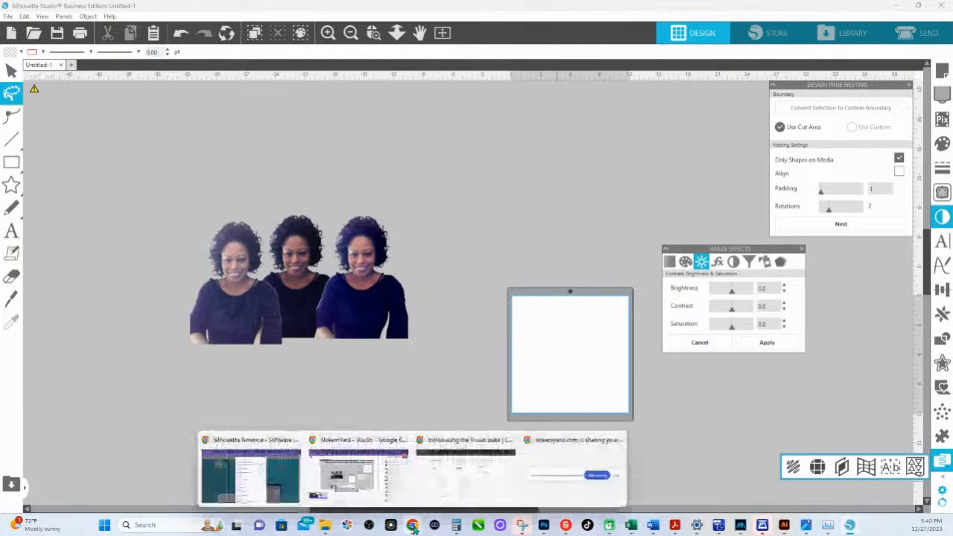
pyautogui.click(274, 470)
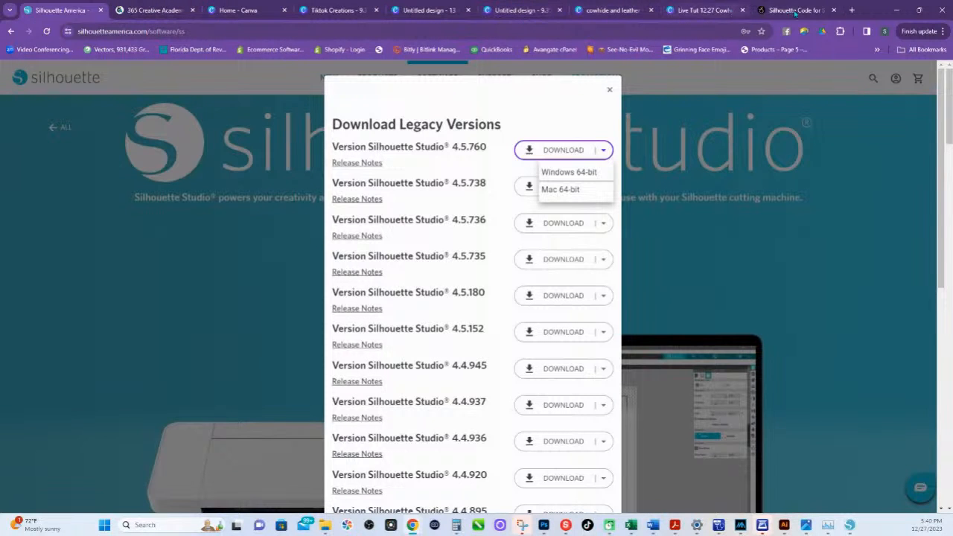
pyautogui.click(851, 10)
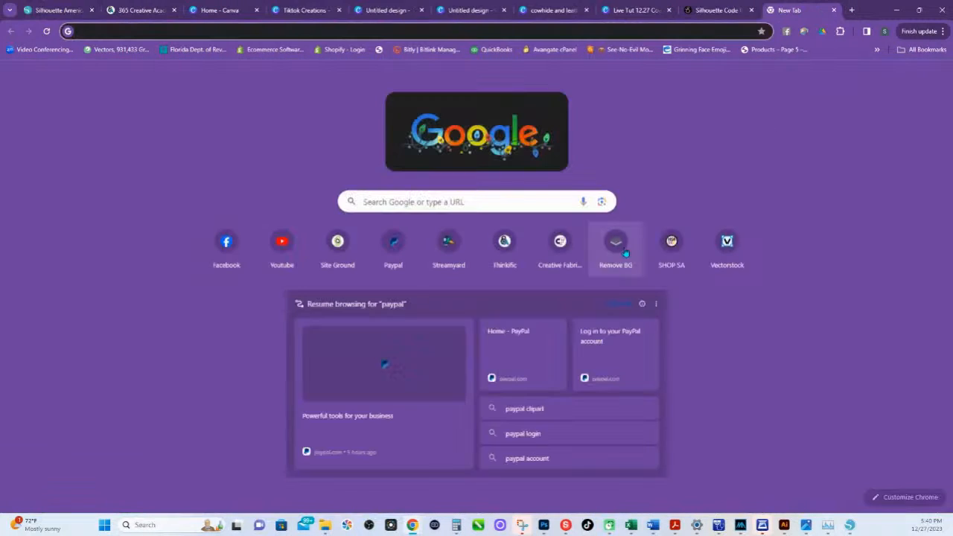
pyautogui.click(672, 244)
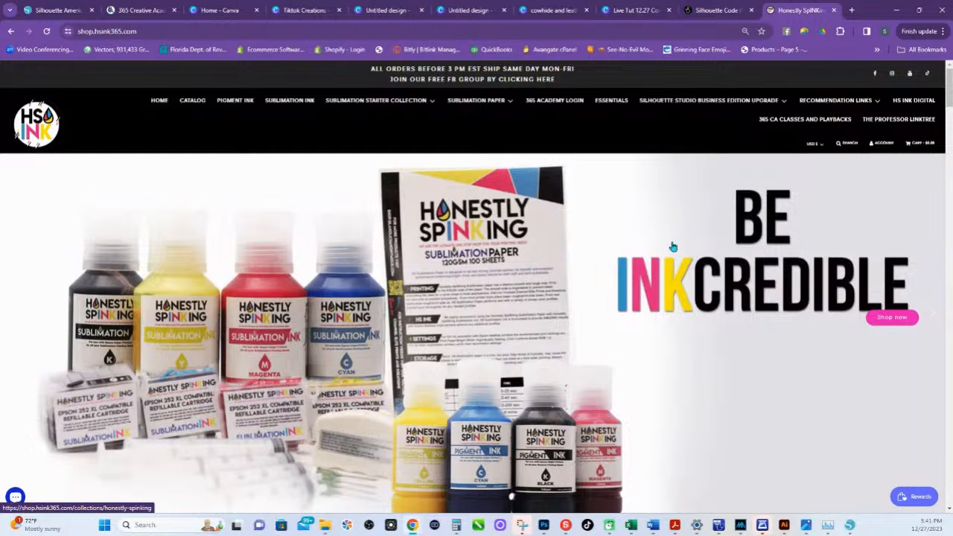
# Examine the shop homepage's featured sublimation crash course and Eco Tank bundle, and return to Silhouette Studio.
pyautogui.scroll(-2, 617, 359)
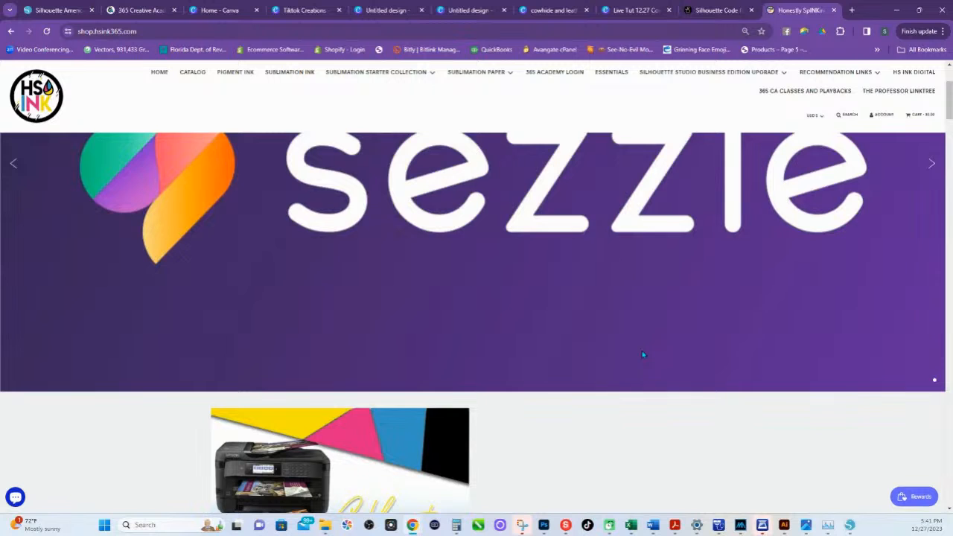
pyautogui.scroll(-1, 643, 355)
pyautogui.scroll(-9, 645, 354)
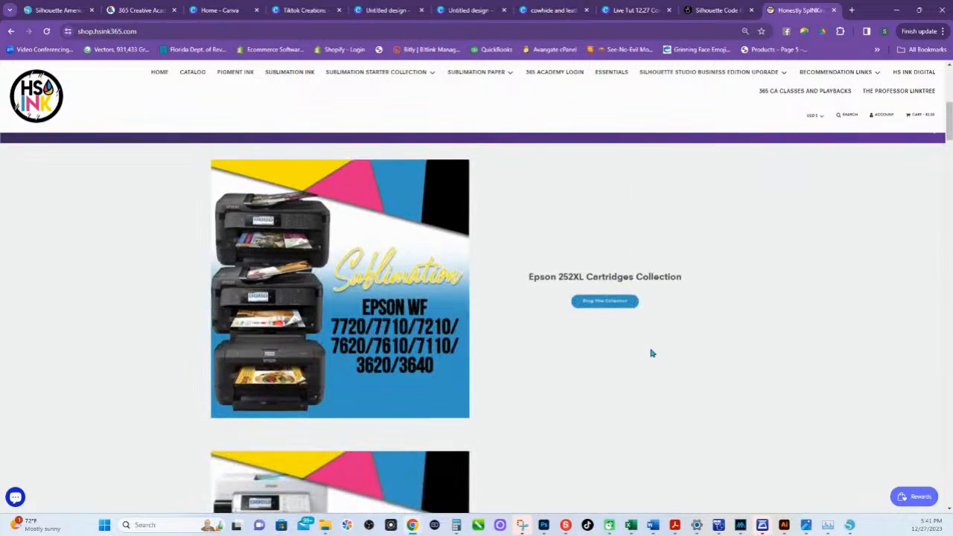
pyautogui.scroll(-7, 505, 338)
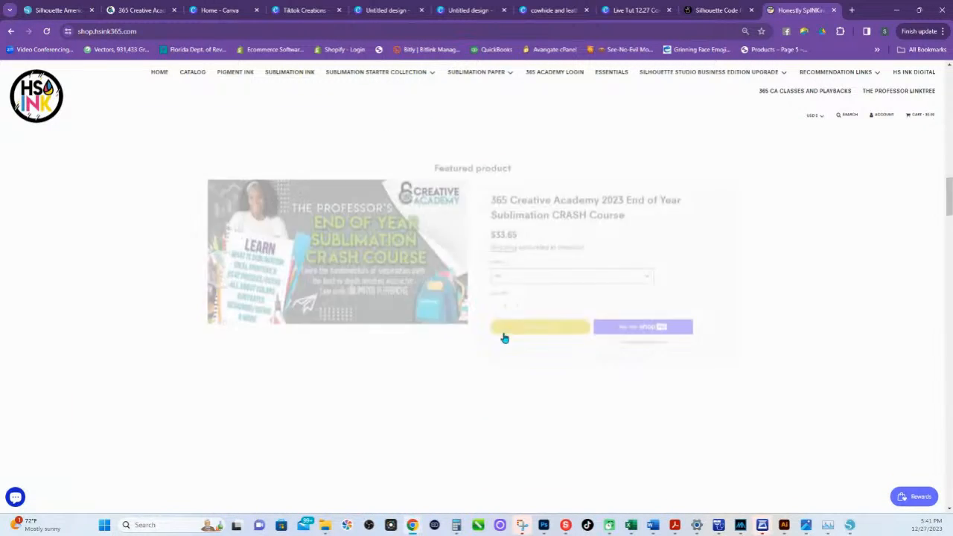
pyautogui.scroll(4, 504, 340)
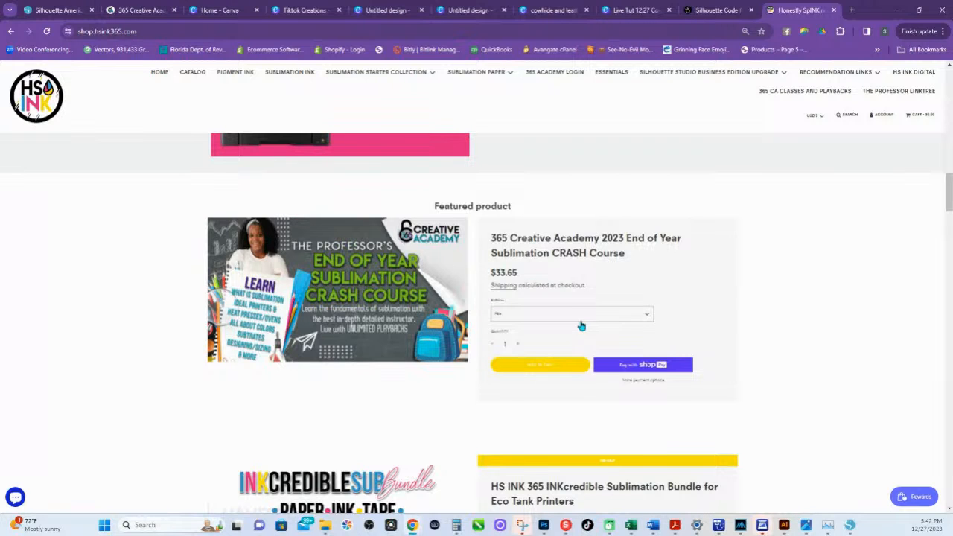
pyautogui.moveTo(675, 525)
pyautogui.scroll(-3, 425, 347)
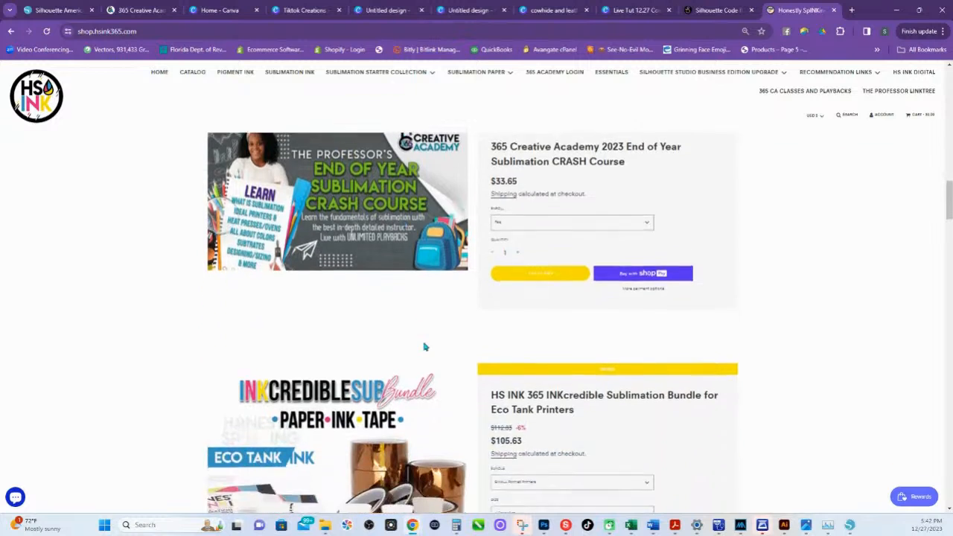
pyautogui.moveTo(458, 78)
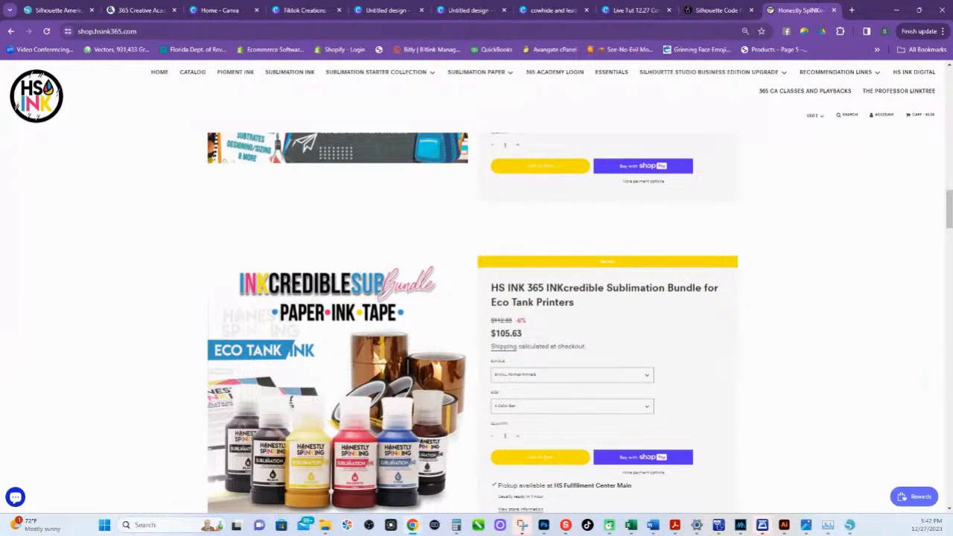
pyautogui.click(849, 528)
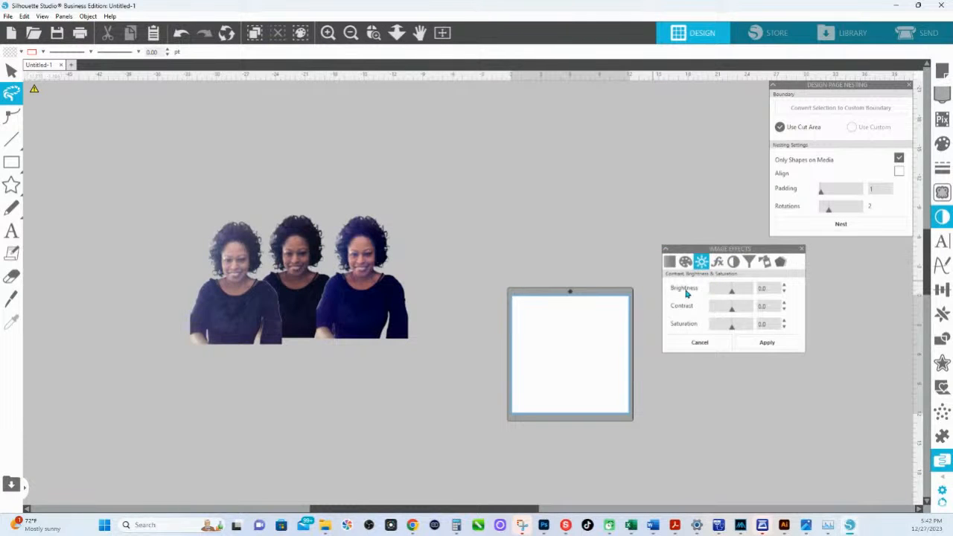
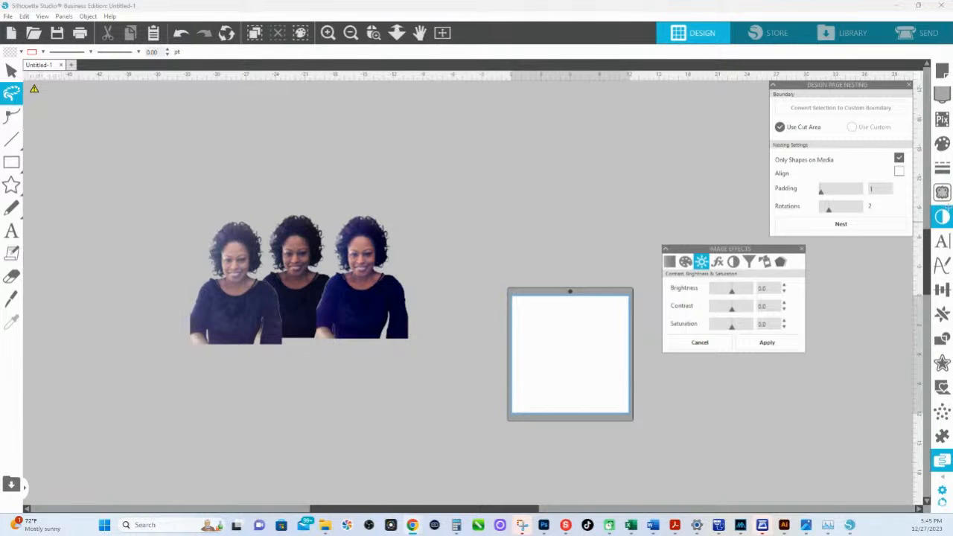
# Close the Design Page Nesting options and zoom in on the blank page, centring it in the workspace.
pyautogui.click(902, 86)
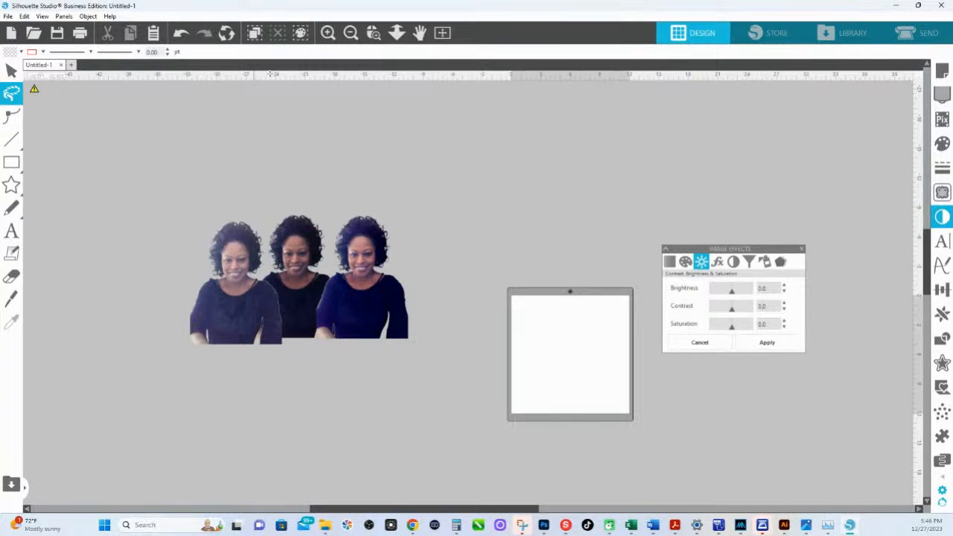
pyautogui.click(379, 25)
pyautogui.moveTo(516, 283); pyautogui.dragTo(688, 473)
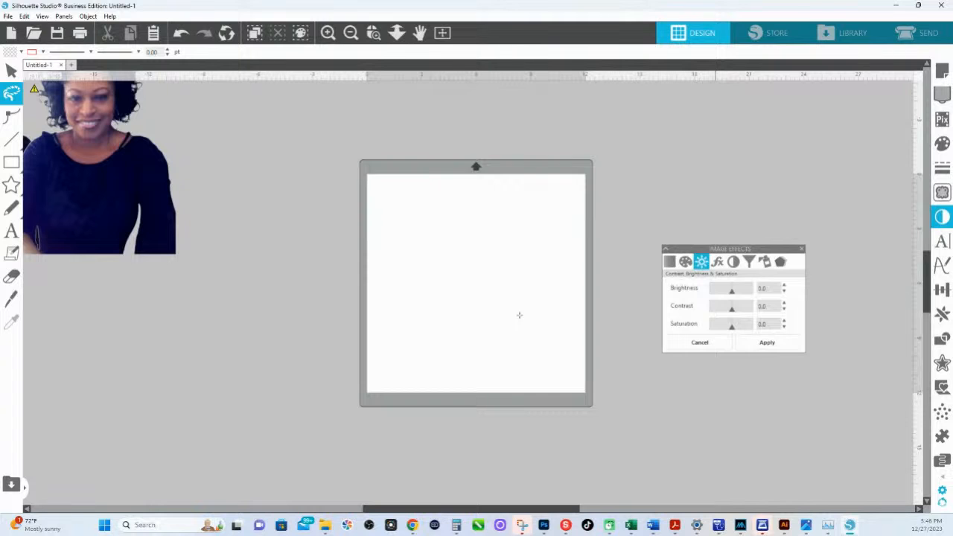
pyautogui.scroll(2, 522, 314)
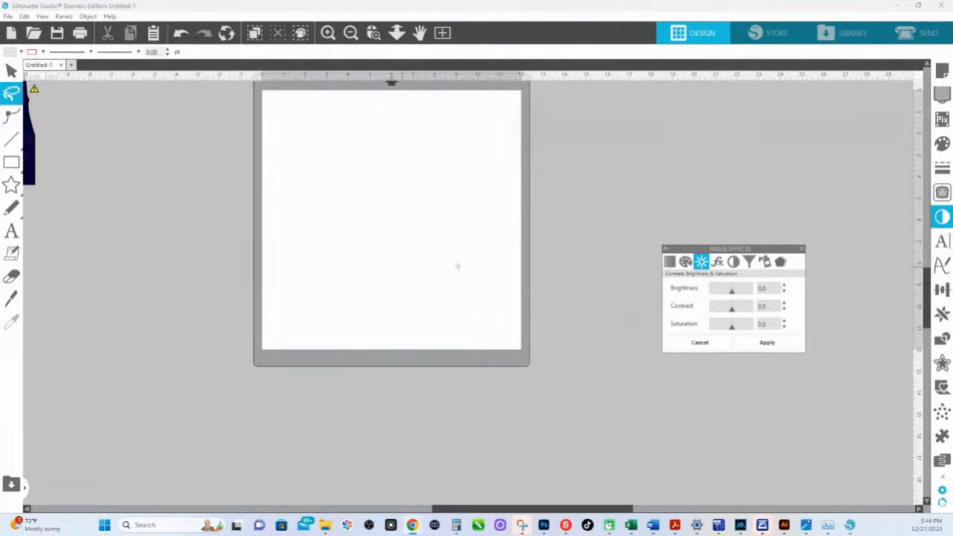
pyautogui.scroll(1, 465, 254)
pyautogui.scroll(3, 387, 234)
pyautogui.moveTo(404, 253); pyautogui.dragTo(472, 286)
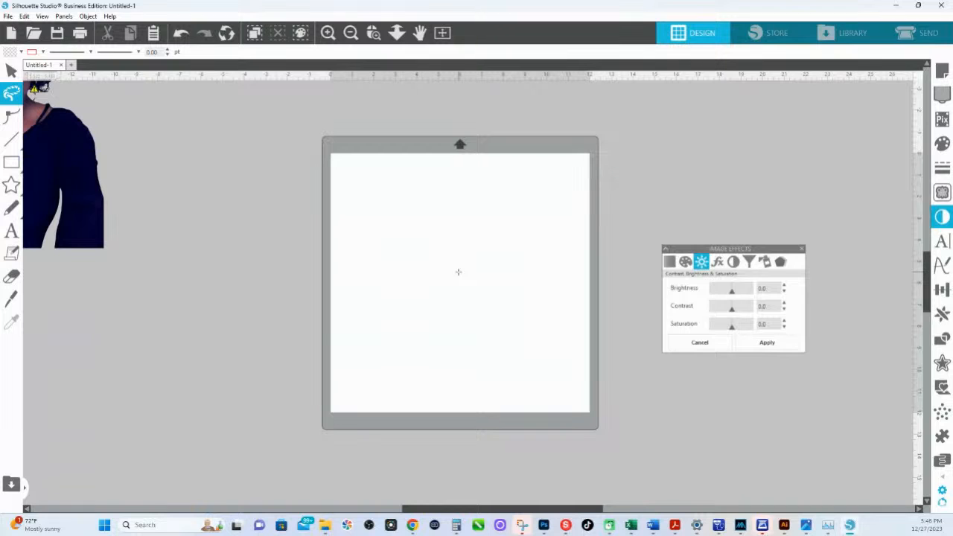
# Set the machine type to None in the page setup.
pyautogui.click(942, 74)
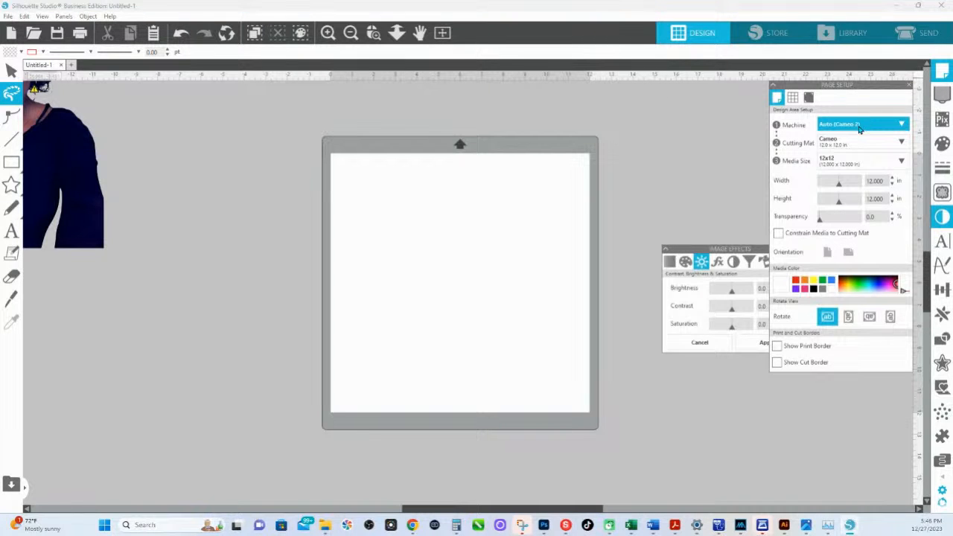
pyautogui.click(860, 129)
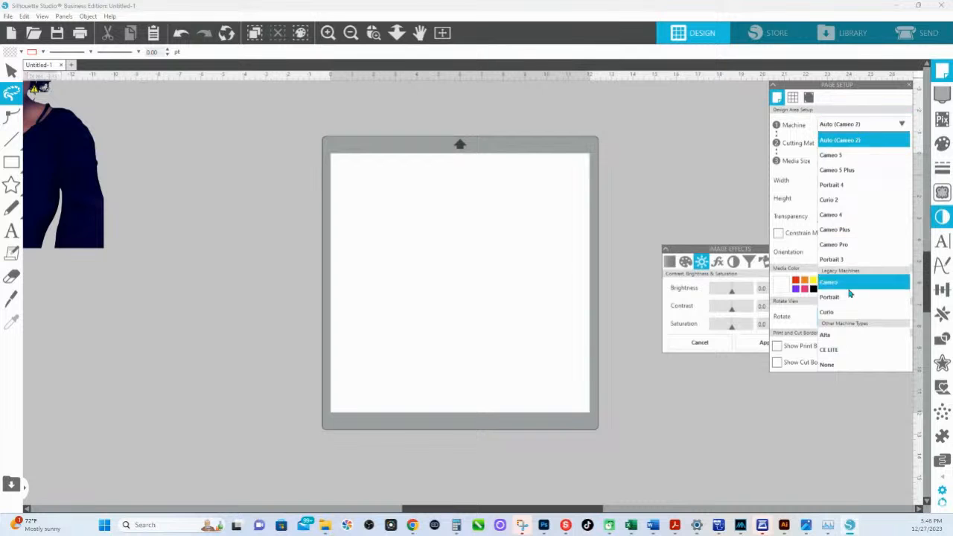
pyautogui.click(834, 367)
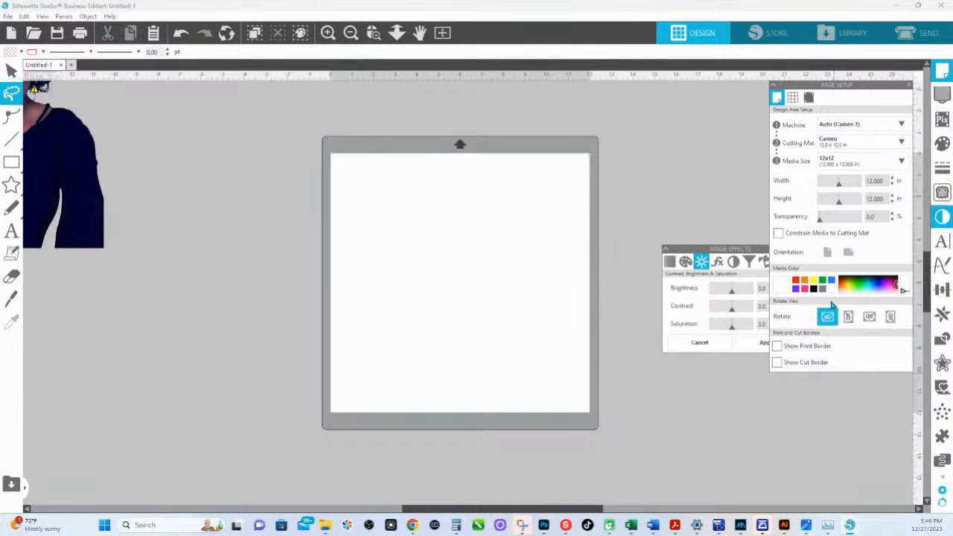
pyautogui.click(838, 127)
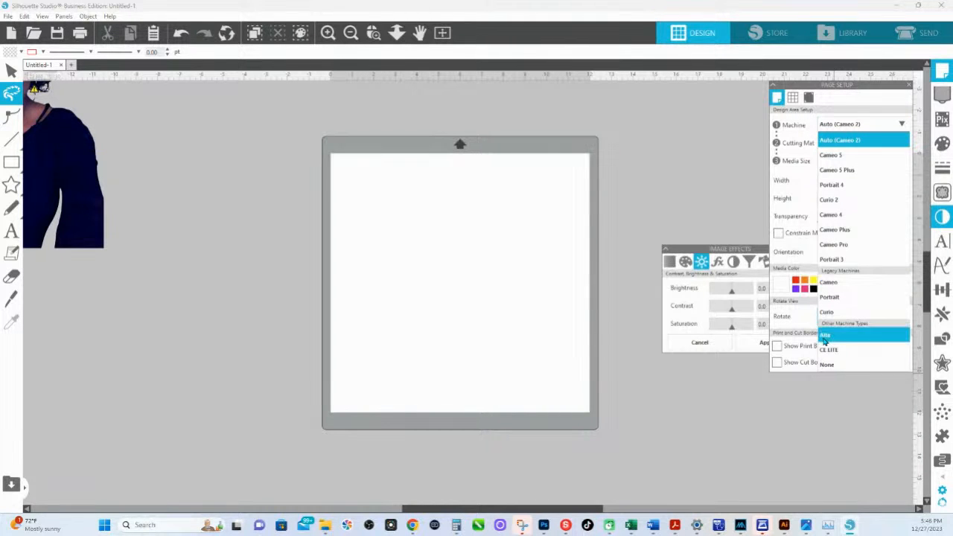
# Set the machine to None and the page size to 8.5 in wide by 11 in high.
pyautogui.click(827, 364)
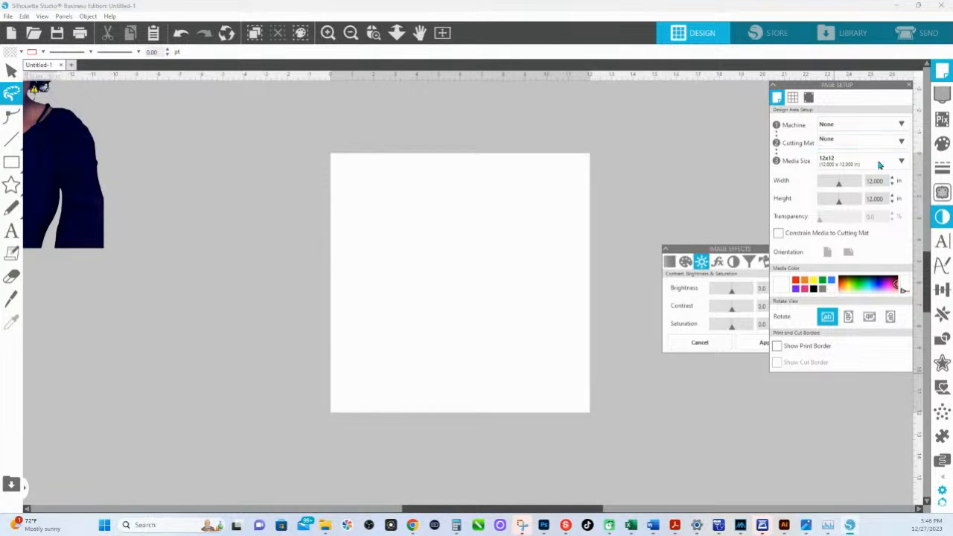
pyautogui.moveTo(890, 180); pyautogui.dragTo(866, 182)
pyautogui.write('8.5')
pyautogui.press('Tab')
pyautogui.write('11')
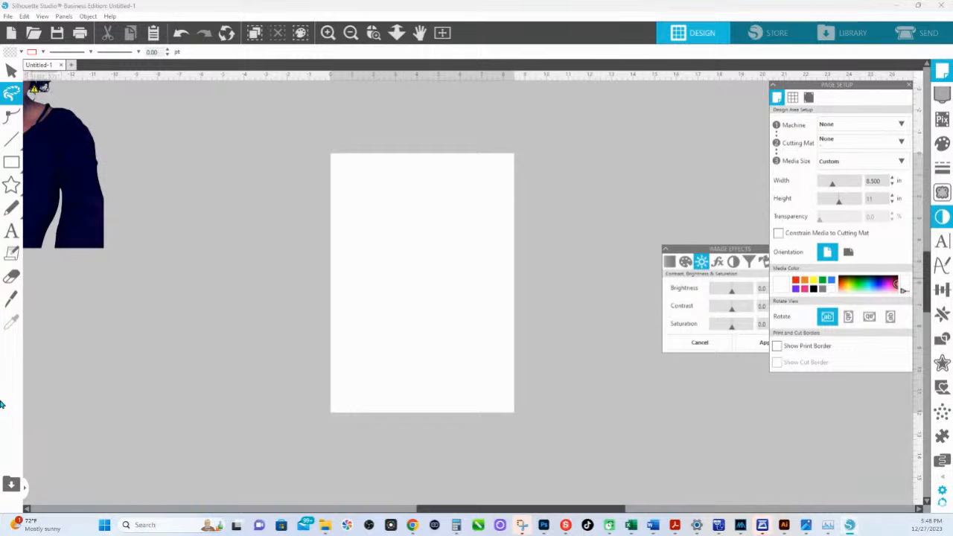
pyautogui.press('Return')
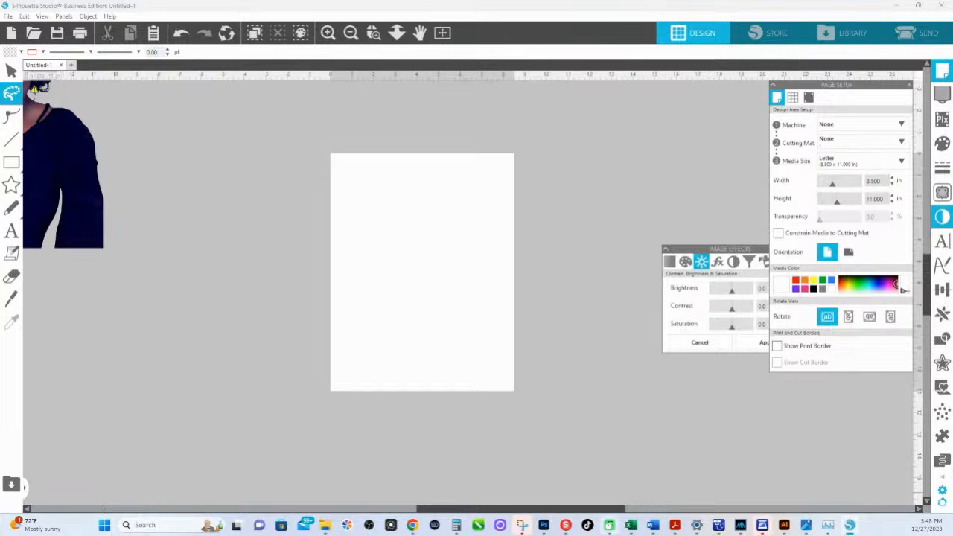
# Draw a rectangle about 10.4 in wide and 4.7 in high in the empty area above the portraits.
pyautogui.moveTo(609, 525)
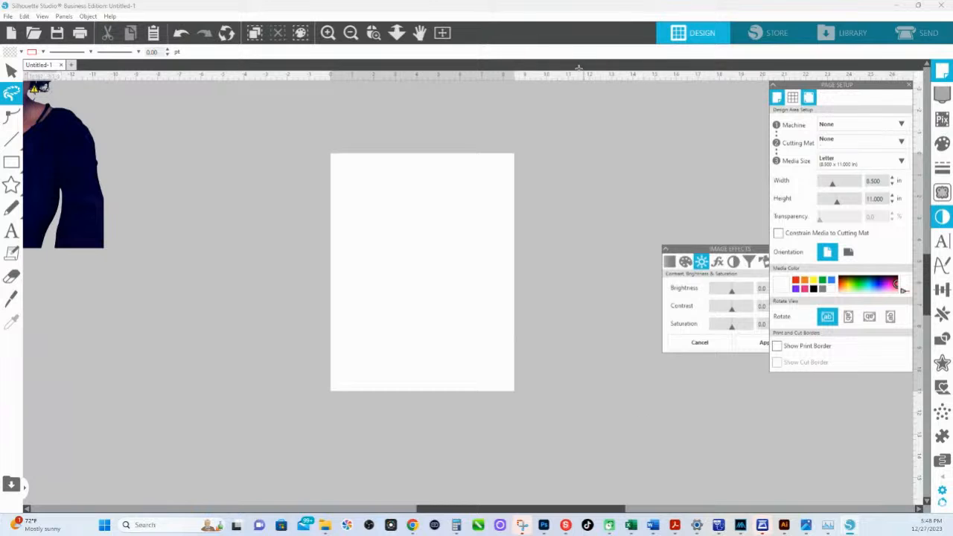
pyautogui.click(397, 32)
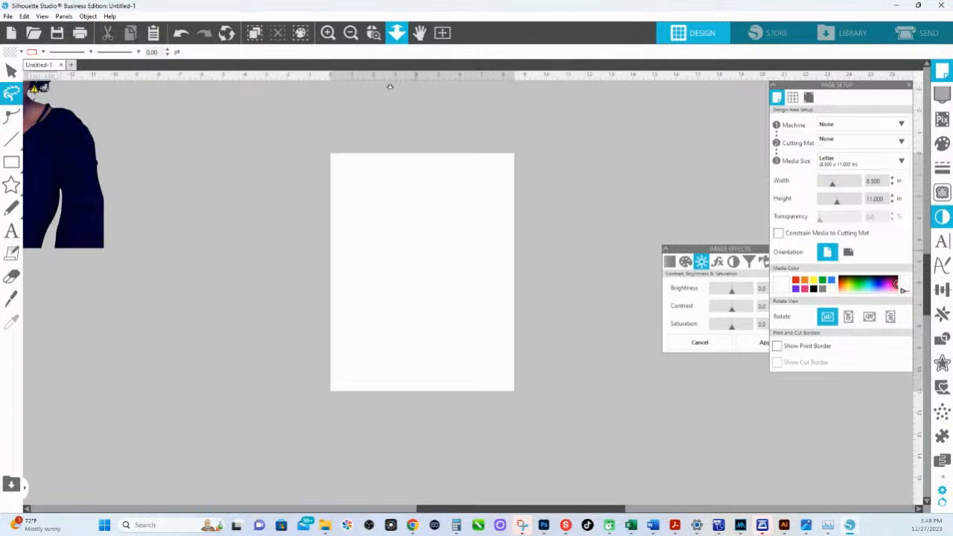
pyautogui.moveTo(390, 87); pyautogui.dragTo(541, 169)
pyautogui.click(397, 32)
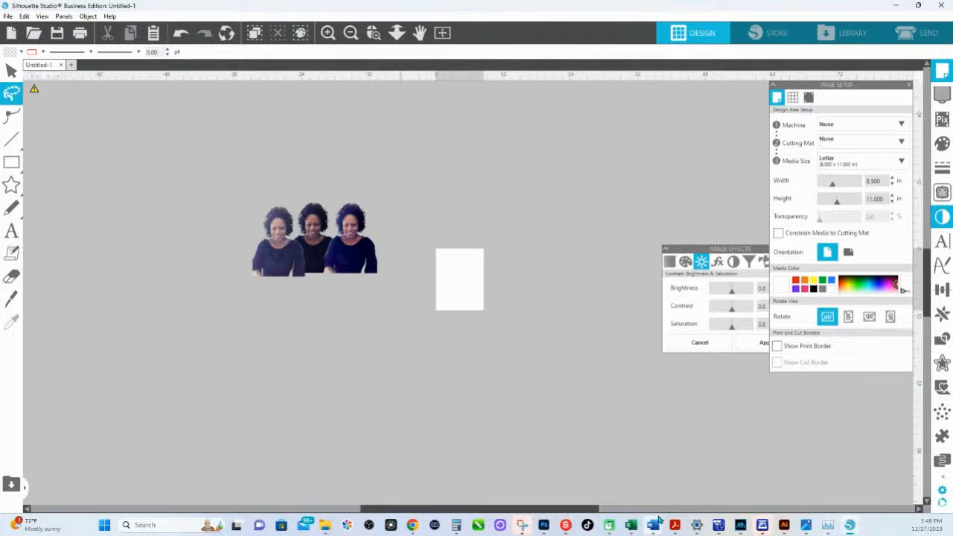
pyautogui.moveTo(658, 519)
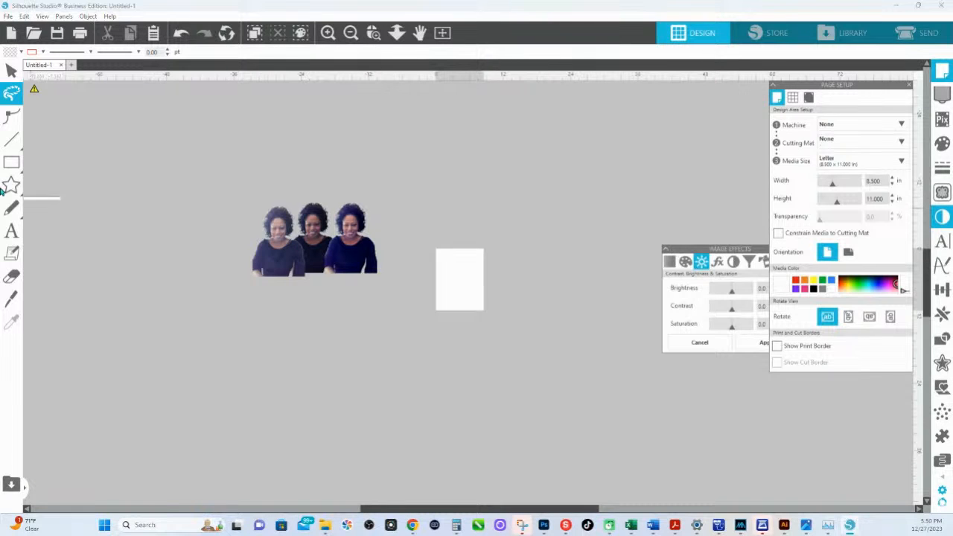
pyautogui.click(11, 162)
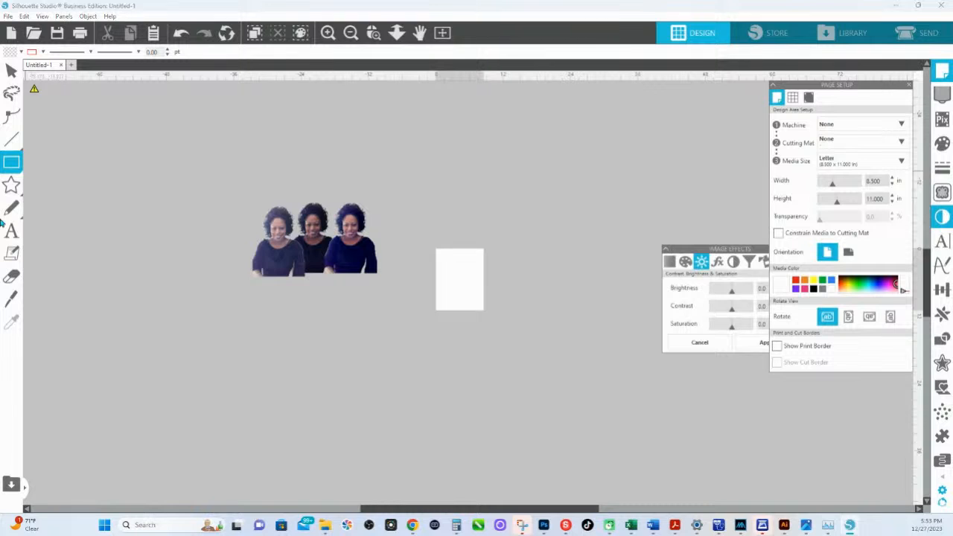
pyautogui.click(11, 185)
pyautogui.moveTo(13, 162)
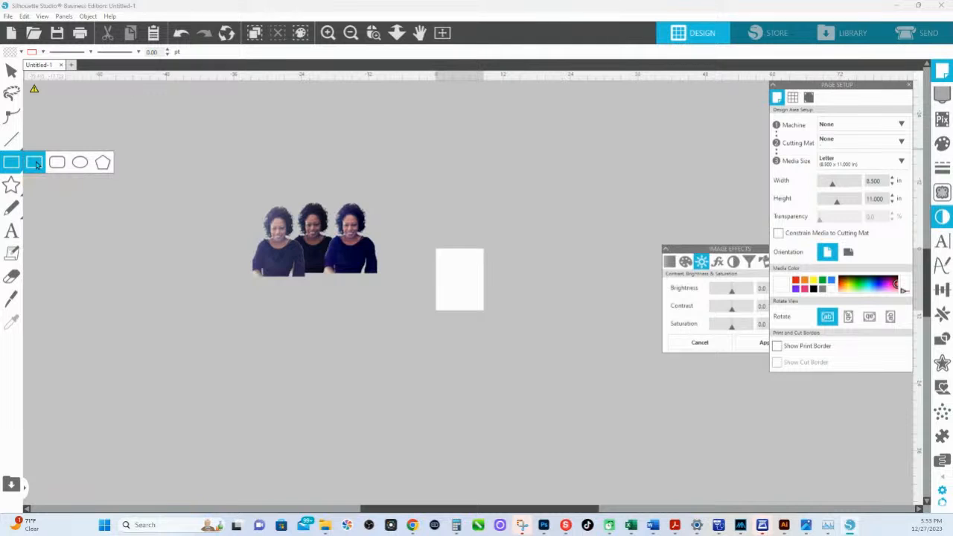
pyautogui.click(35, 164)
pyautogui.moveTo(346, 141); pyautogui.dragTo(410, 177)
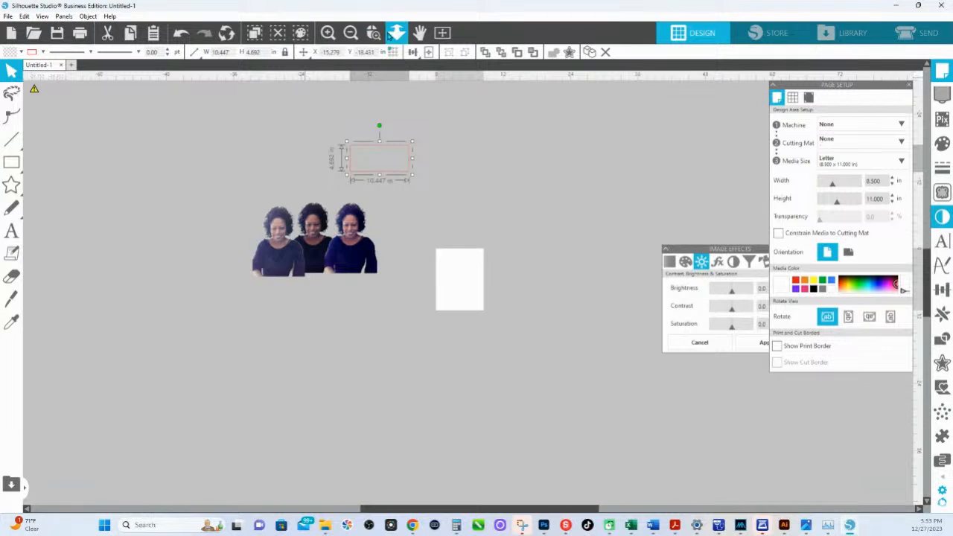
# Unlock the rectangle's aspect ratio and resize it to 9.35 in wide by 8.15 in high.
pyautogui.click(373, 33)
pyautogui.moveTo(344, 133); pyautogui.dragTo(484, 215)
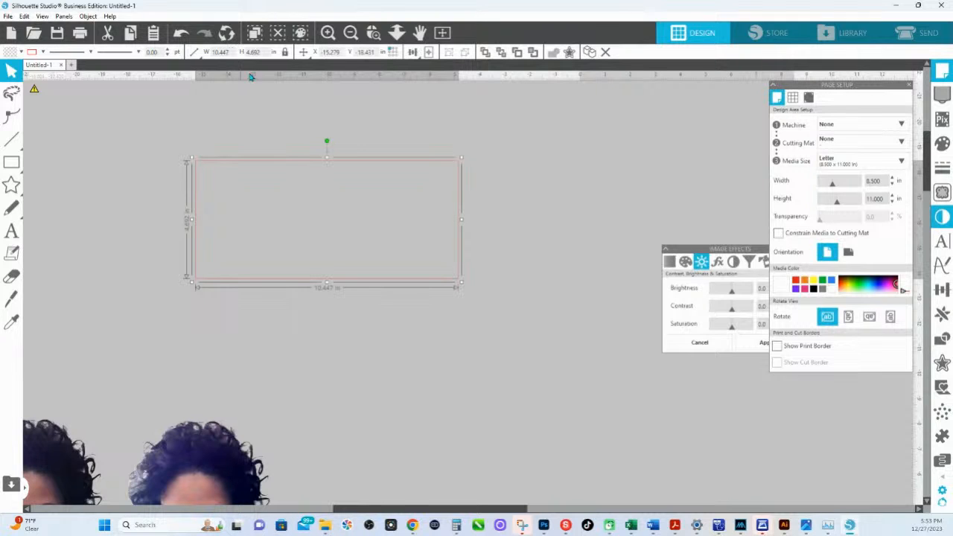
pyautogui.click(285, 55)
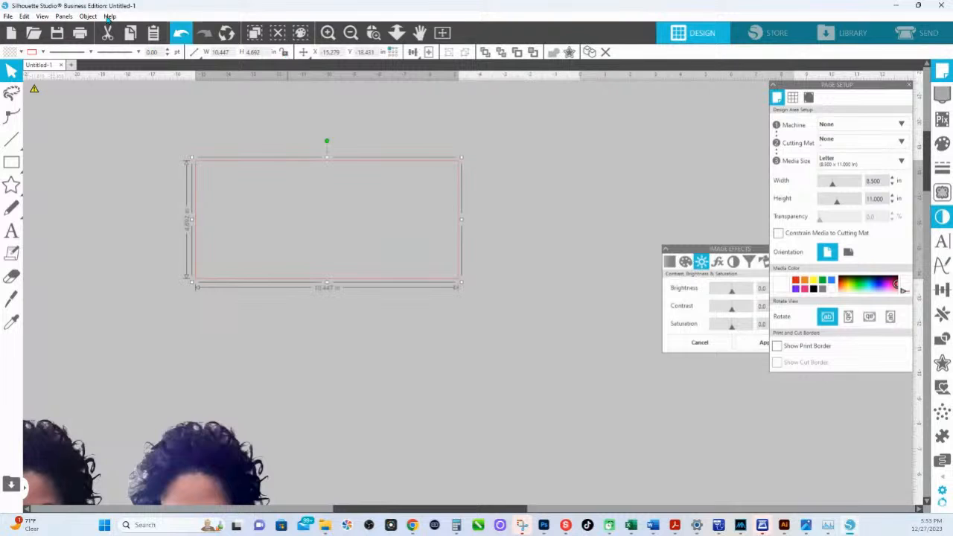
pyautogui.click(216, 53)
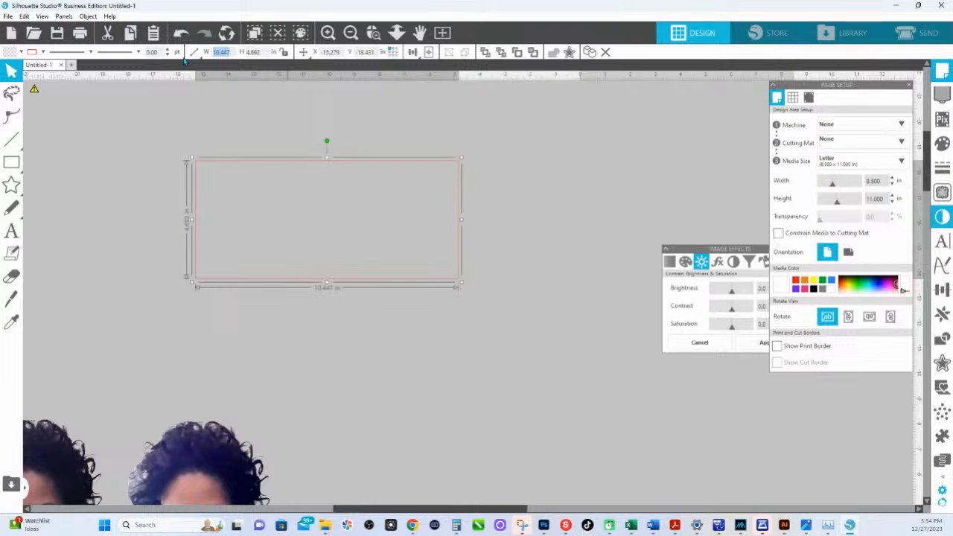
pyautogui.write('9.35')
pyautogui.click(195, 52)
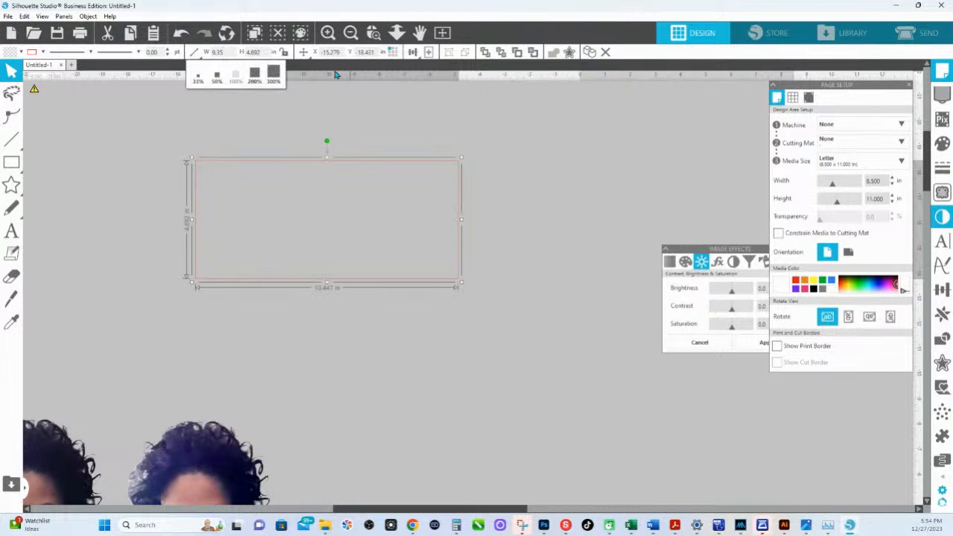
pyautogui.press('Tab')
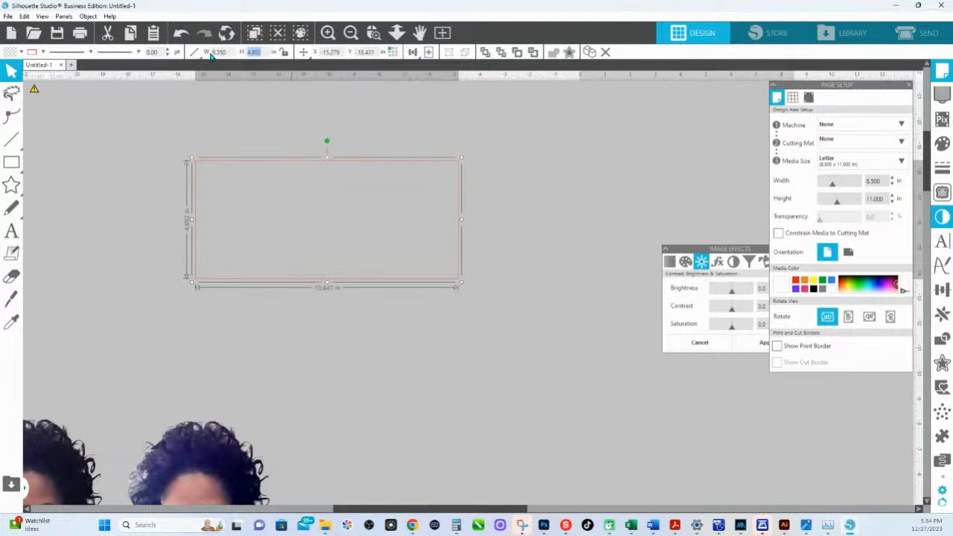
pyautogui.write('6')
pyautogui.write('.15')
pyautogui.press('Return')
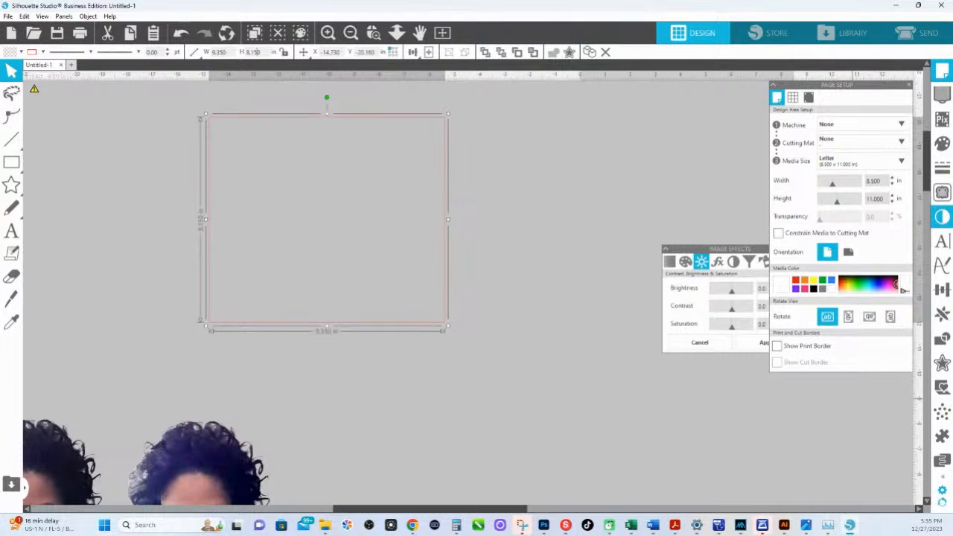
pyautogui.moveTo(441, 326); pyautogui.dragTo(458, 329)
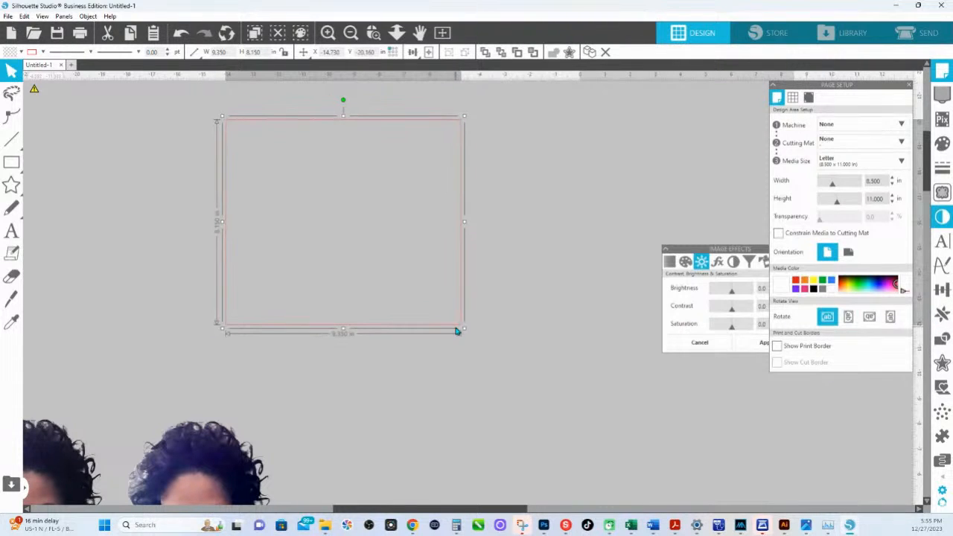
# Fill the rectangle with the 20ozSKINNY-CowhideLeather image from the 20oz Skinny PART 1 folder.
pyautogui.moveTo(325, 525)
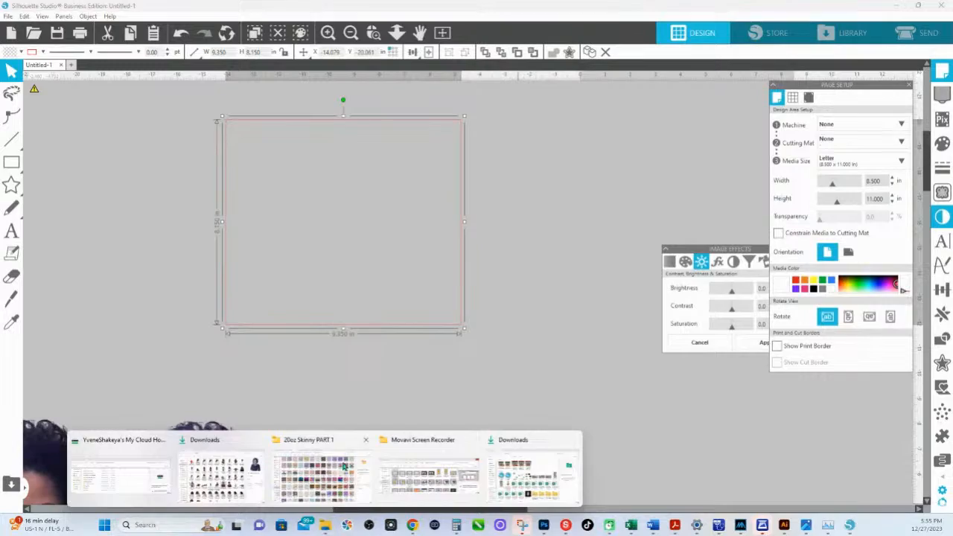
pyautogui.click(324, 441)
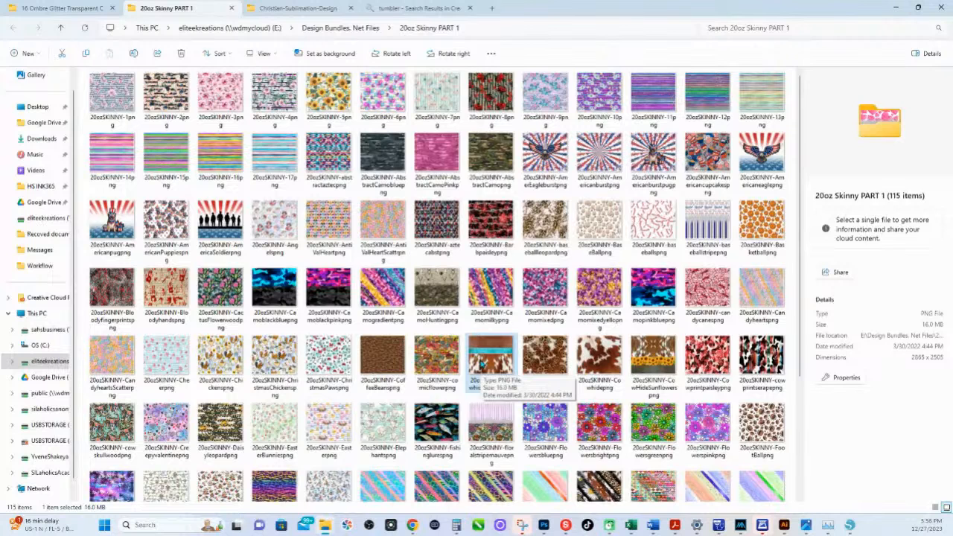
pyautogui.moveTo(481, 363); pyautogui.dragTo(486, 370)
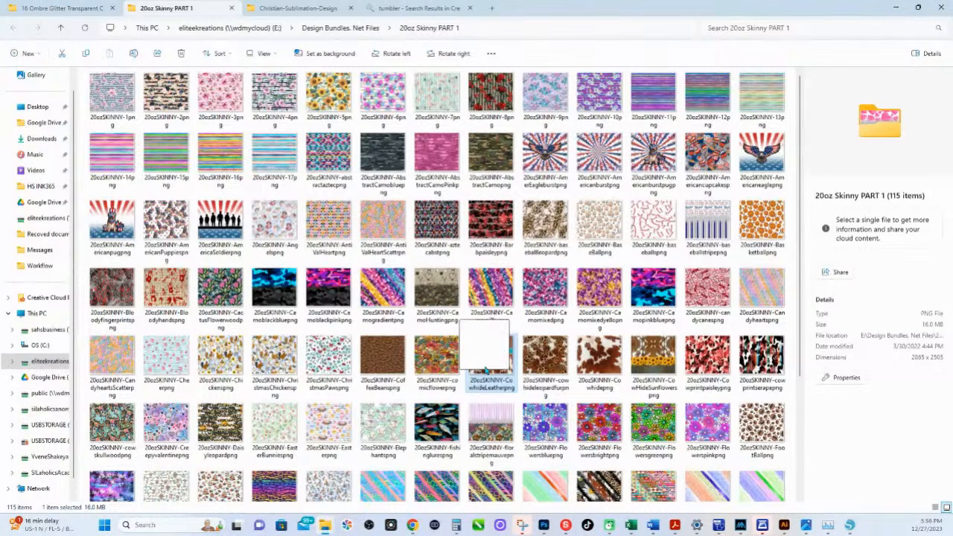
pyautogui.moveTo(485, 371); pyautogui.dragTo(376, 270)
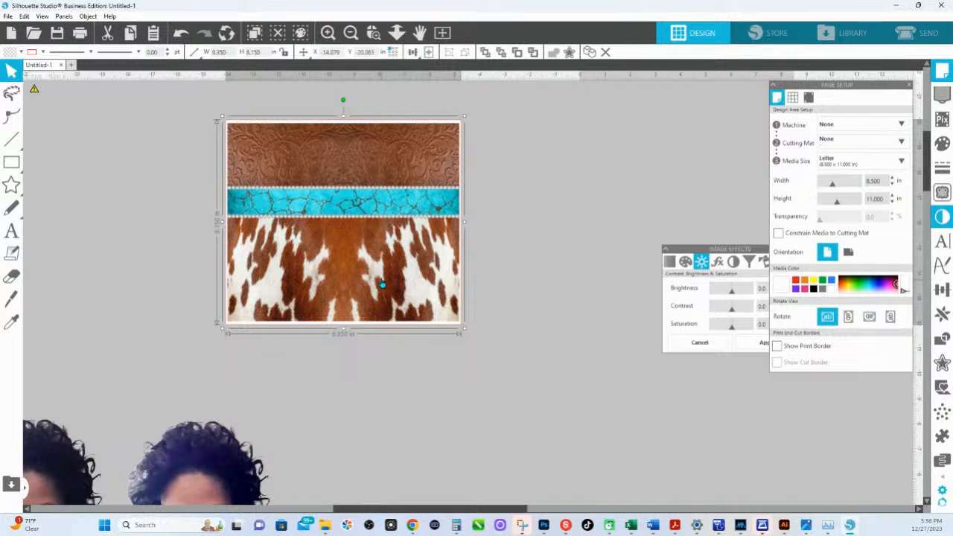
# Duplicate the cowhide-filled rectangle as an unfilled outline placed above it.
pyautogui.moveTo(379, 278); pyautogui.dragTo(531, 196)
pyautogui.click(21, 51)
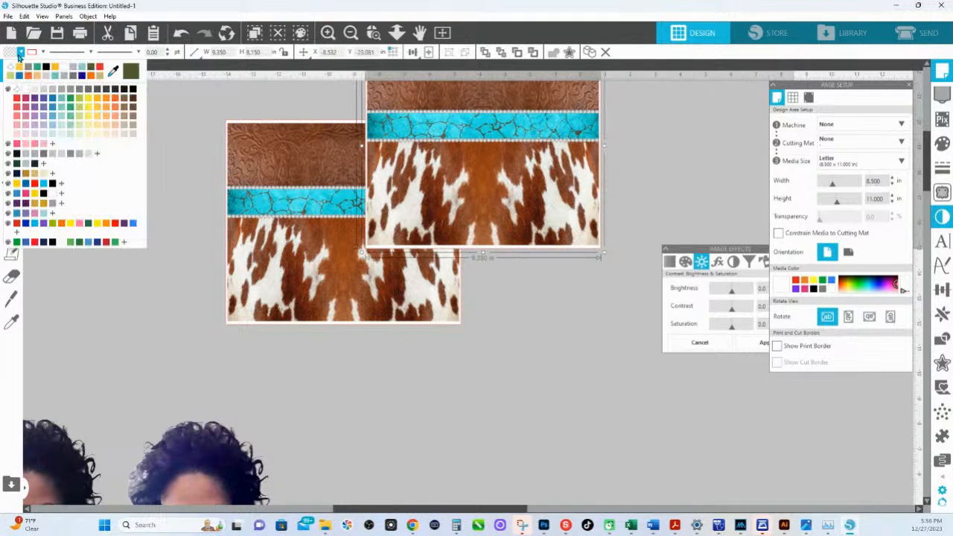
pyautogui.click(20, 88)
pyautogui.scroll(3, 331, 398)
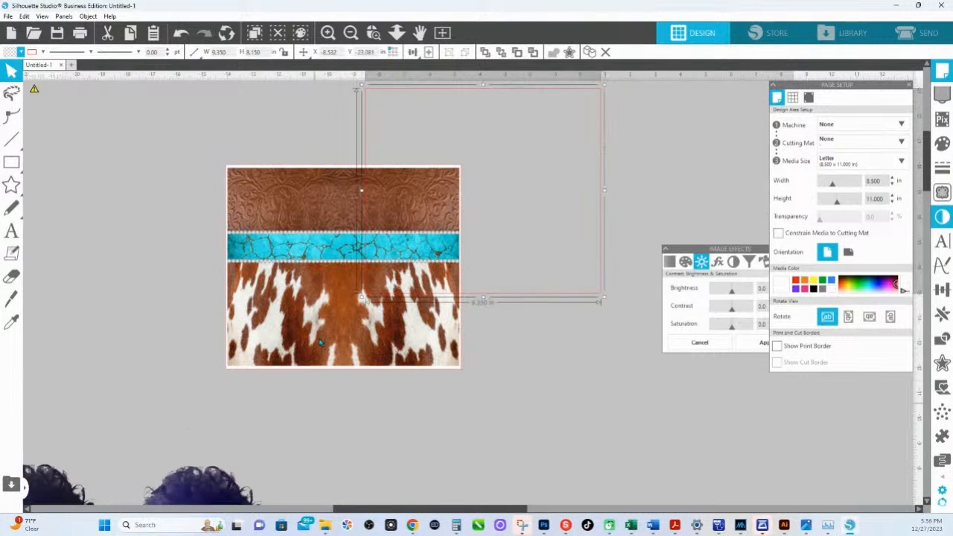
pyautogui.moveTo(451, 115); pyautogui.dragTo(325, 8)
pyautogui.scroll(2, 362, 281)
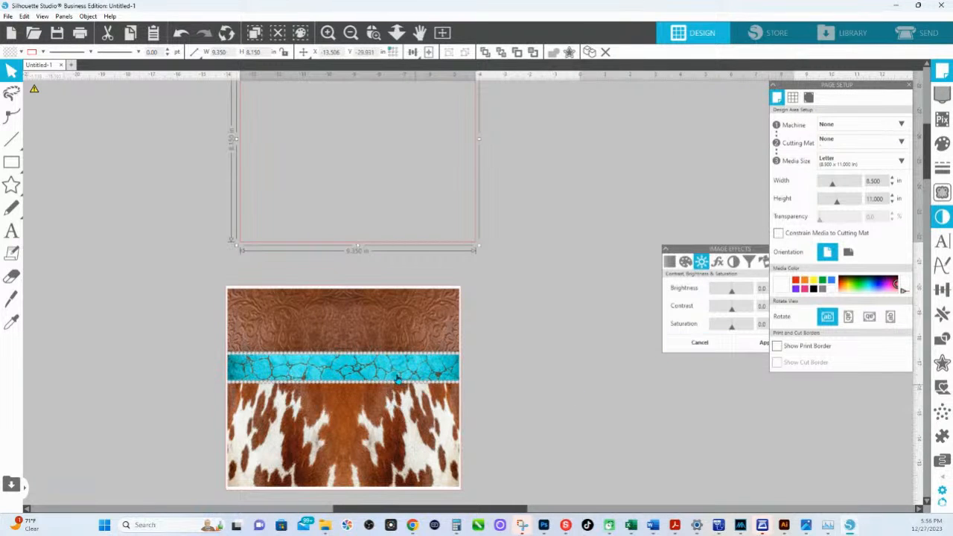
# Import the 20ozSKINNY-CowhideLeather image from its folder as a separate object and arrange it beside the filled rectangle with a gap.
pyautogui.click(9, 18)
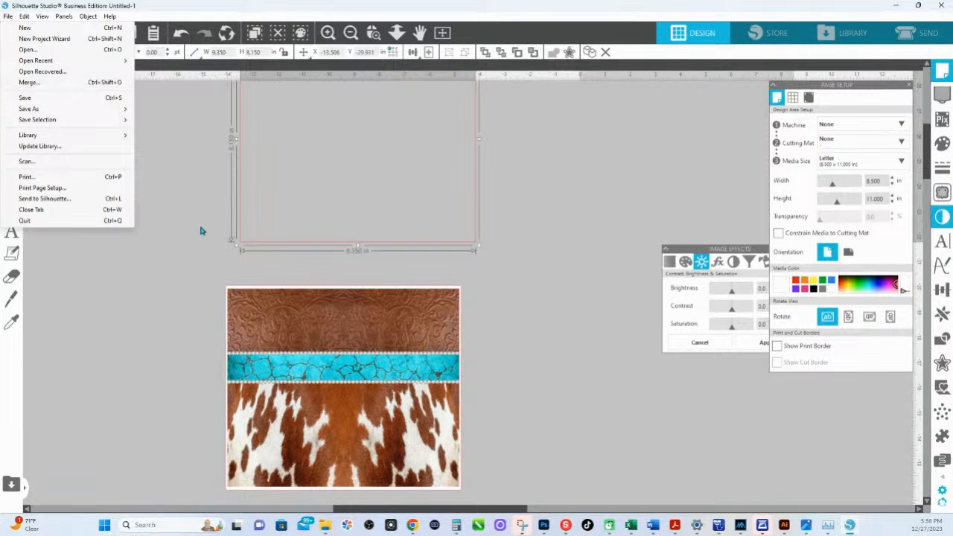
pyautogui.moveTo(326, 526)
pyautogui.click(332, 526)
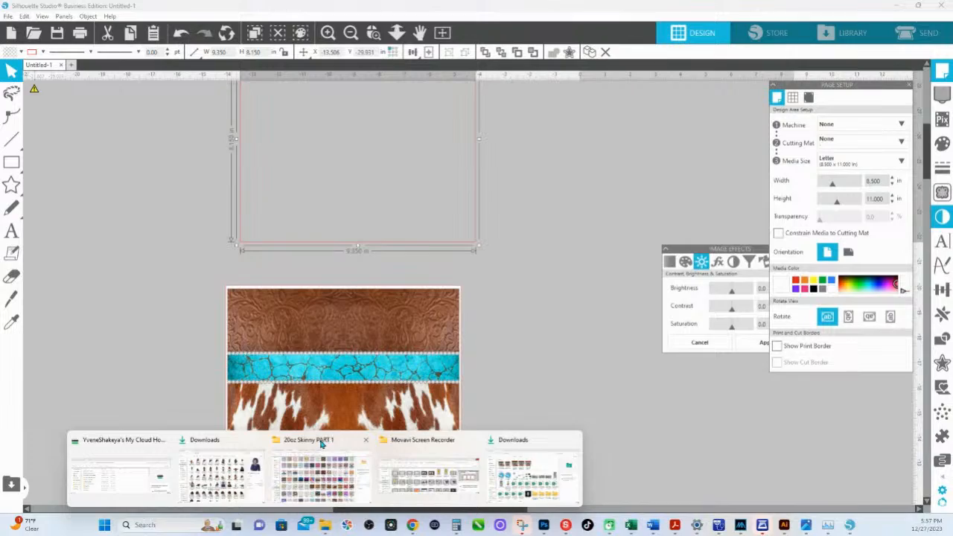
pyautogui.click(322, 443)
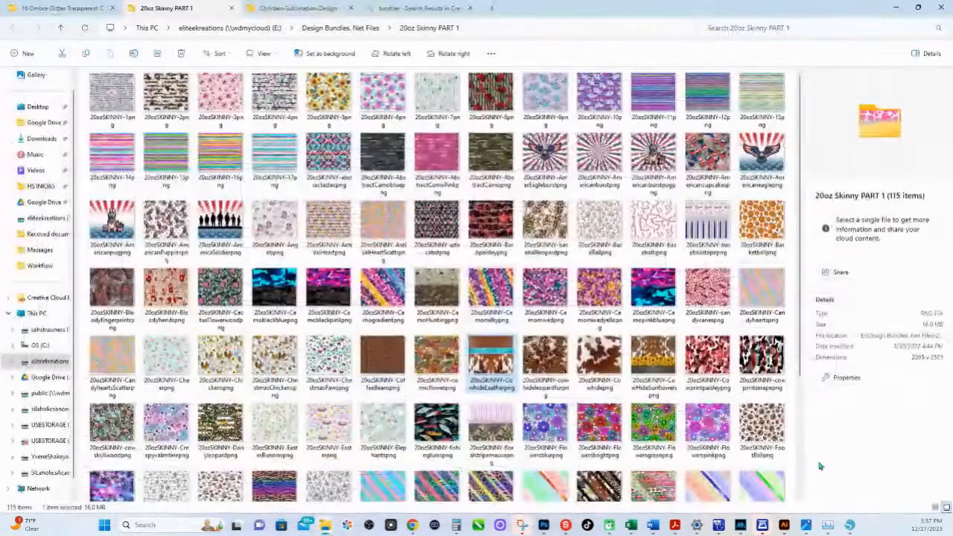
pyautogui.moveTo(851, 505); pyautogui.dragTo(625, 397)
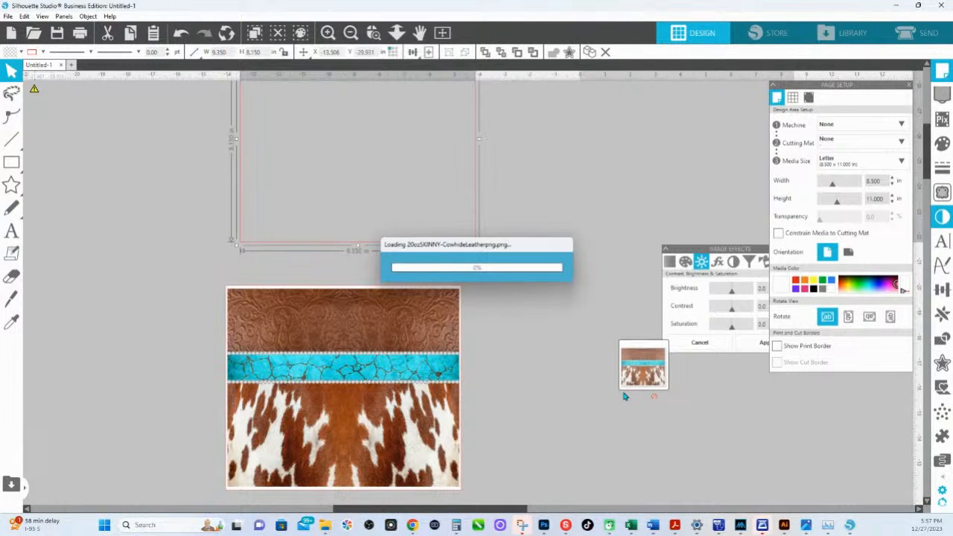
pyautogui.moveTo(578, 401); pyautogui.dragTo(535, 388)
pyautogui.doubleClick(530, 363)
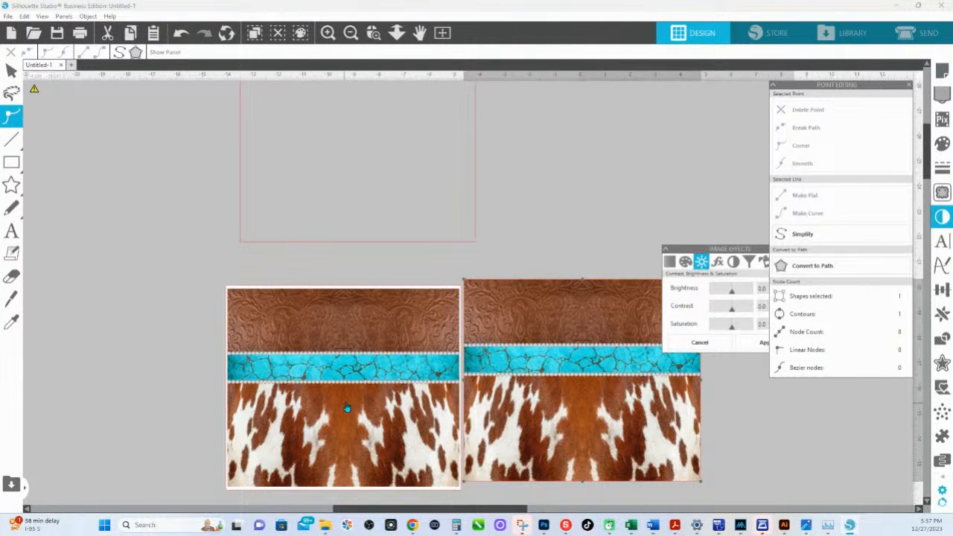
pyautogui.moveTo(368, 386); pyautogui.dragTo(287, 368)
pyautogui.moveTo(516, 328); pyautogui.dragTo(445, 320)
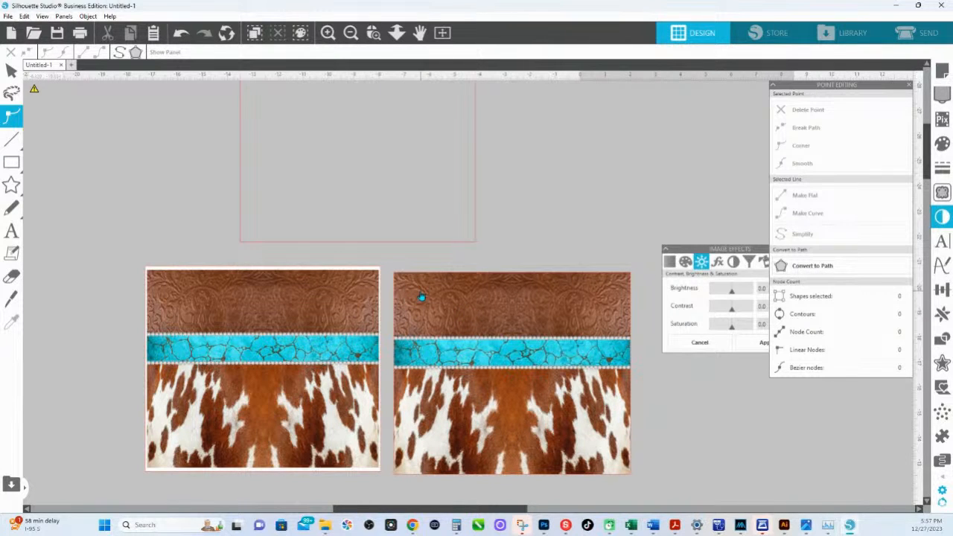
# Turn off Autotrace for PNG files in the import preferences.
pyautogui.click(944, 493)
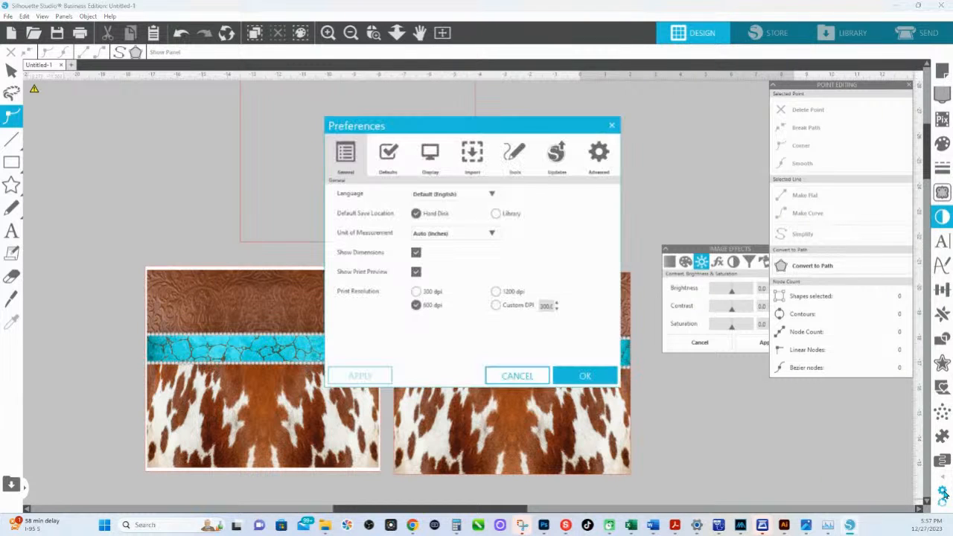
pyautogui.click(473, 164)
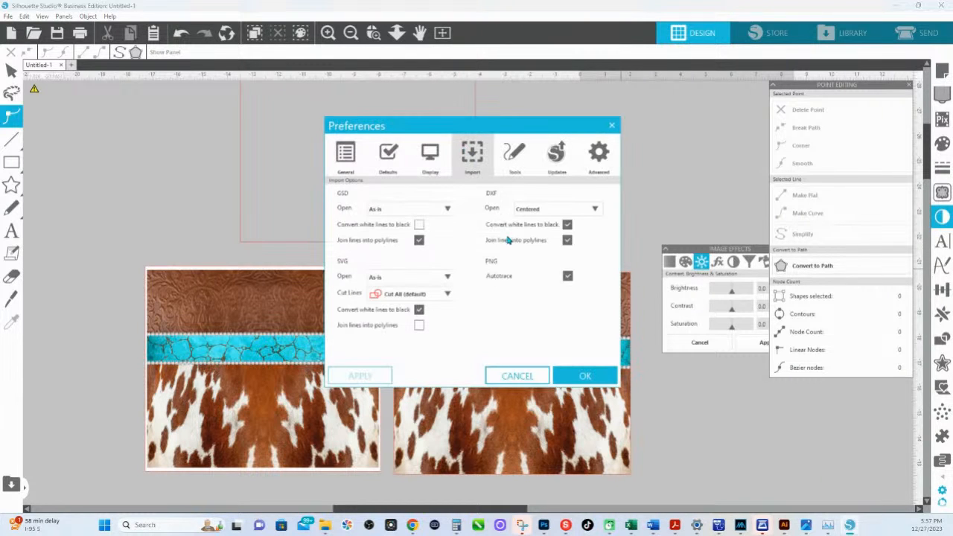
pyautogui.click(568, 276)
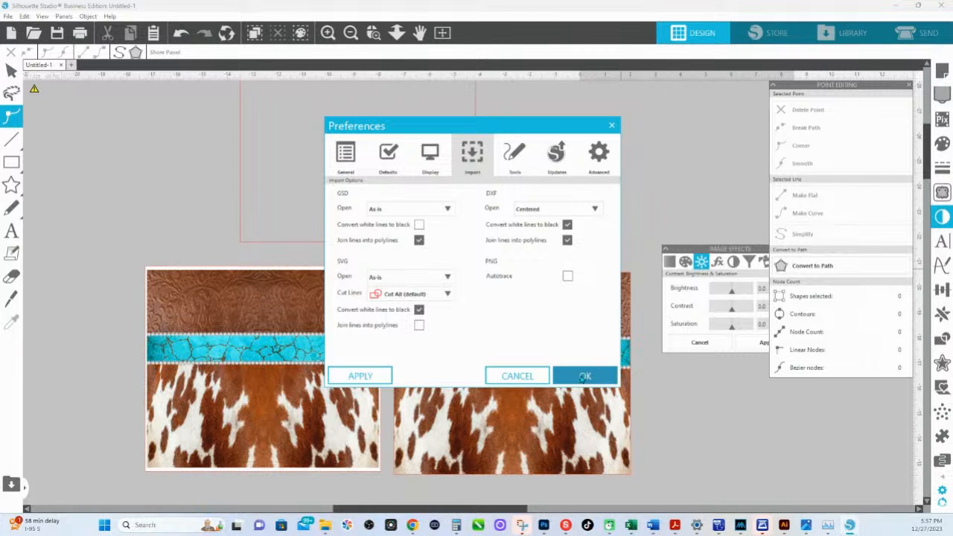
pyautogui.click(585, 377)
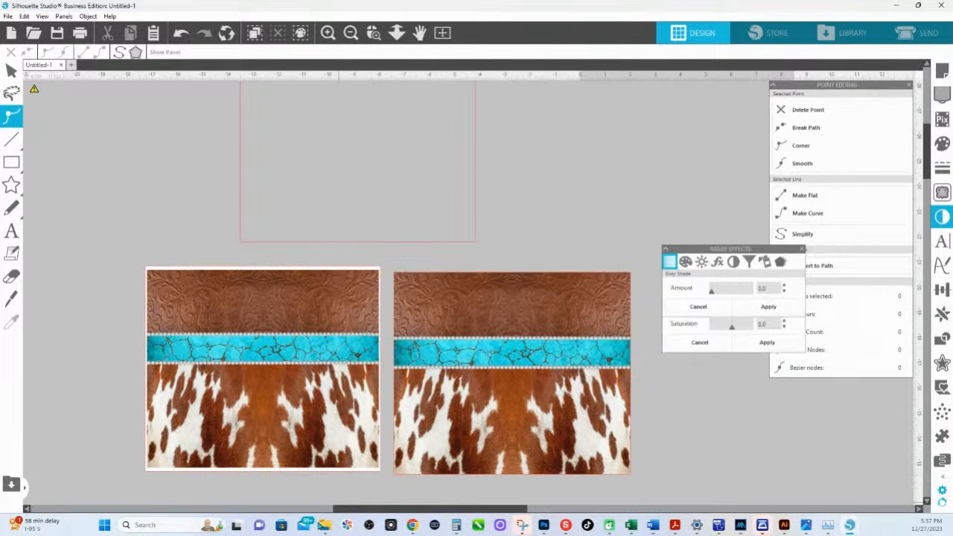
# Import the 20ozSKINNY-CowhideLeather image from its folder again, placing it beside the two existing cowhide designs.
pyautogui.moveTo(325, 526)
pyautogui.click(324, 444)
pyautogui.moveTo(488, 361); pyautogui.dragTo(764, 442)
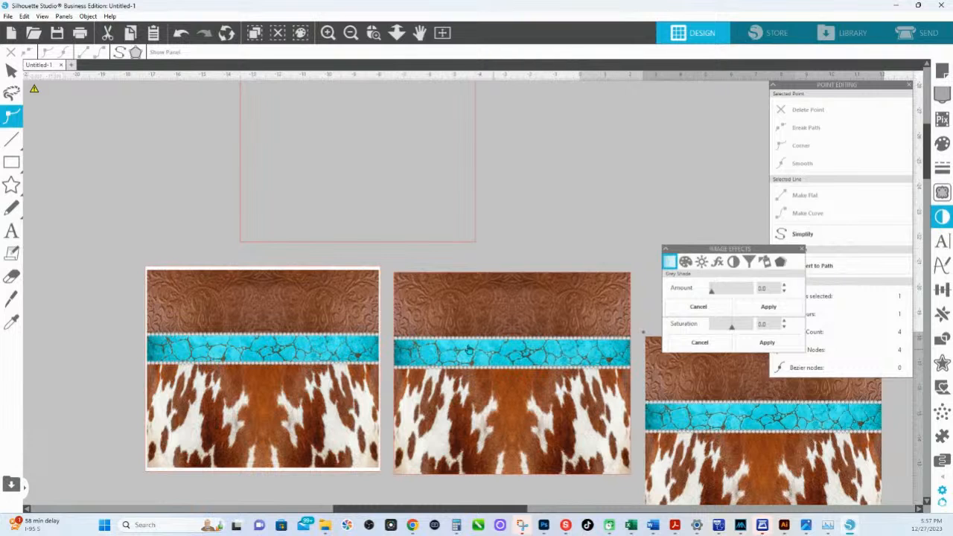
# Line up the three cowhide designs in a row with the two imported images edge to edge and the filled rectangle at one end.
pyautogui.moveTo(327, 344); pyautogui.dragTo(190, 343)
pyautogui.moveTo(698, 383); pyautogui.dragTo(274, 310)
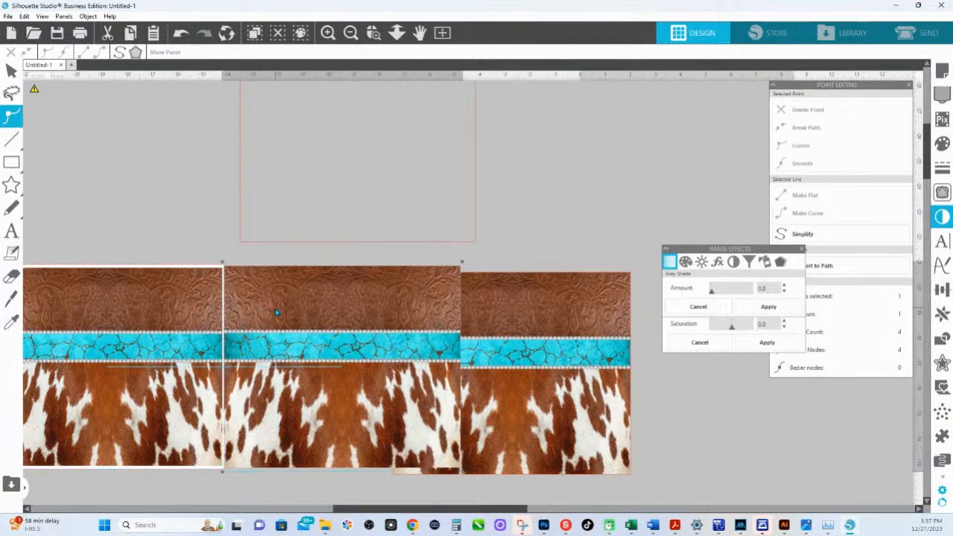
pyautogui.moveTo(534, 325); pyautogui.dragTo(601, 322)
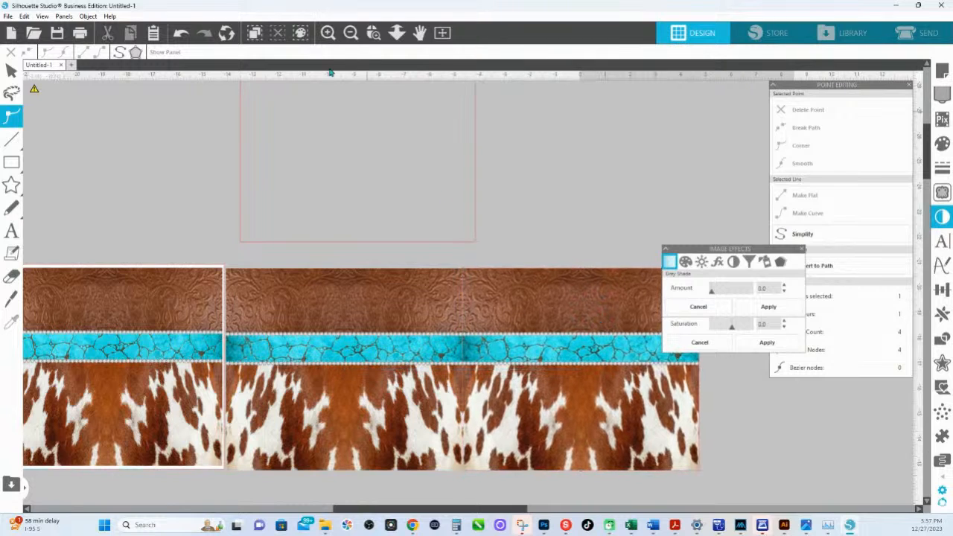
# Examine closely the seam where the two imported cowhide images meet.
pyautogui.click(374, 32)
pyautogui.moveTo(252, 268); pyautogui.dragTo(656, 325)
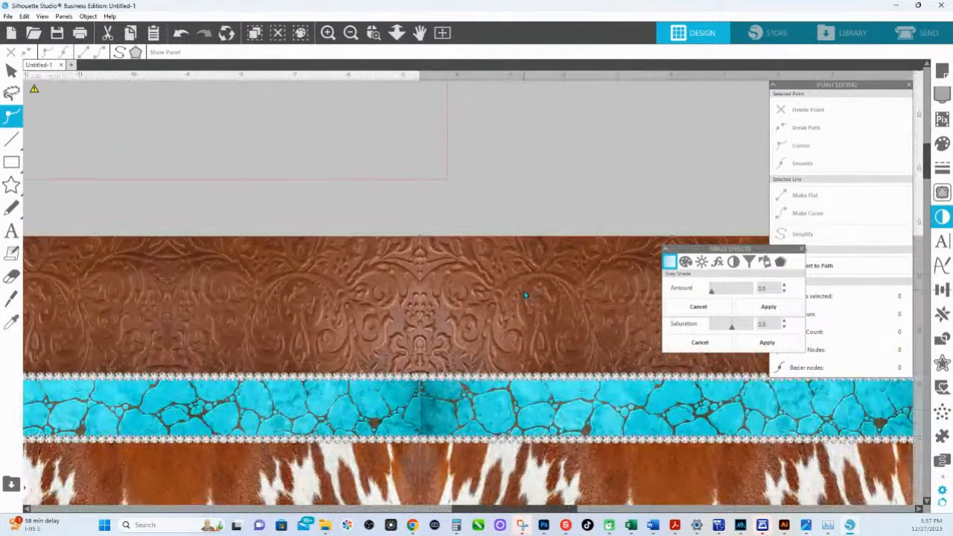
pyautogui.click(397, 255)
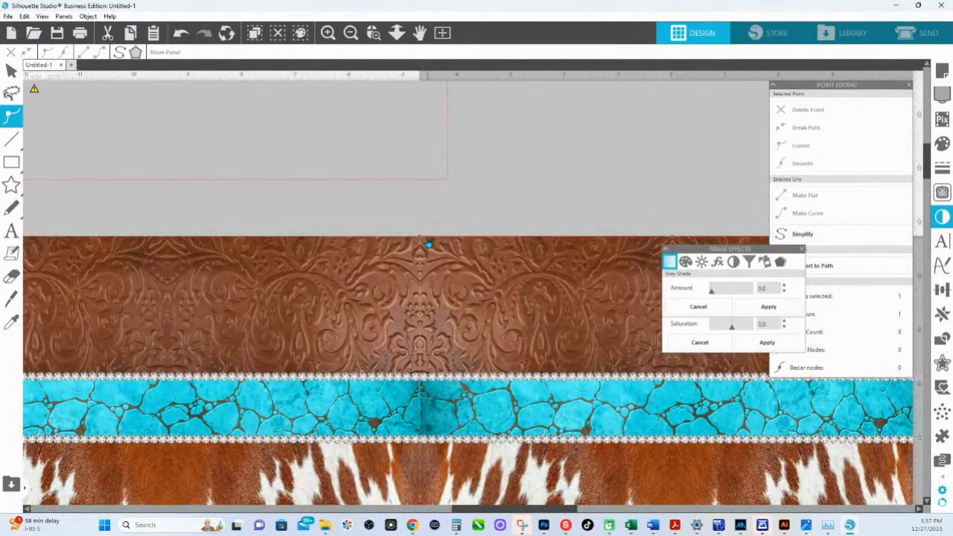
pyautogui.click(347, 253)
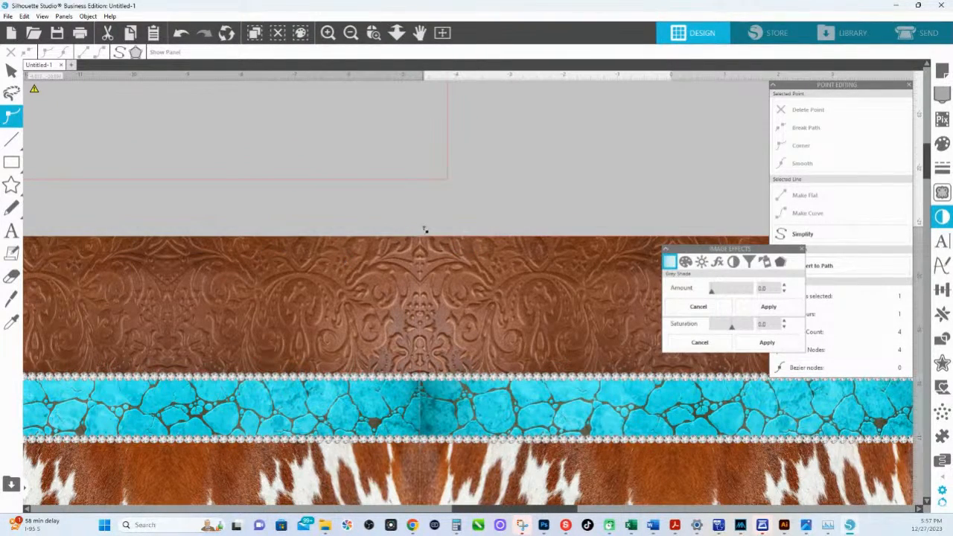
pyautogui.click(397, 32)
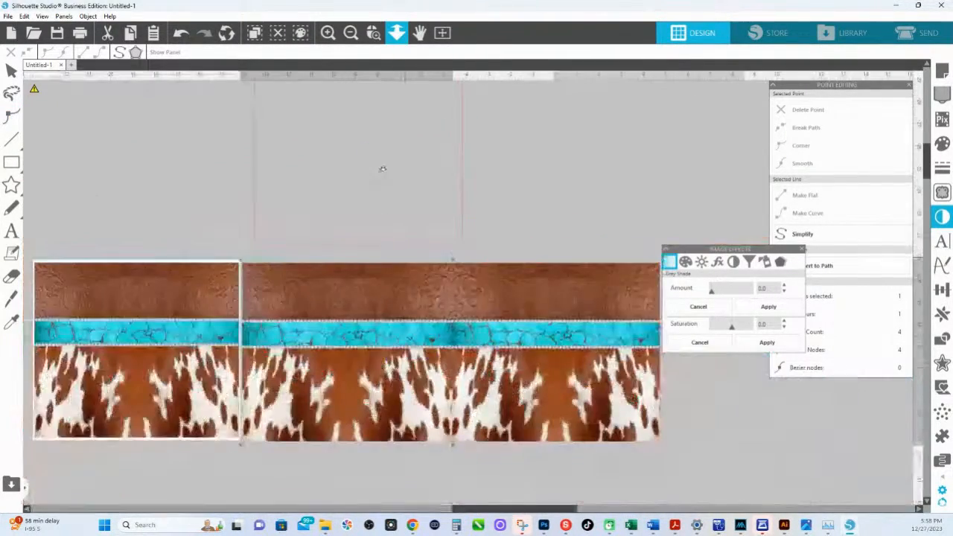
pyautogui.moveTo(383, 169); pyautogui.dragTo(494, 427)
# Spread the three cowhide designs apart horizontally, leaving a clear gap between each of them.
pyautogui.click(551, 184)
pyautogui.moveTo(489, 318); pyautogui.dragTo(583, 327)
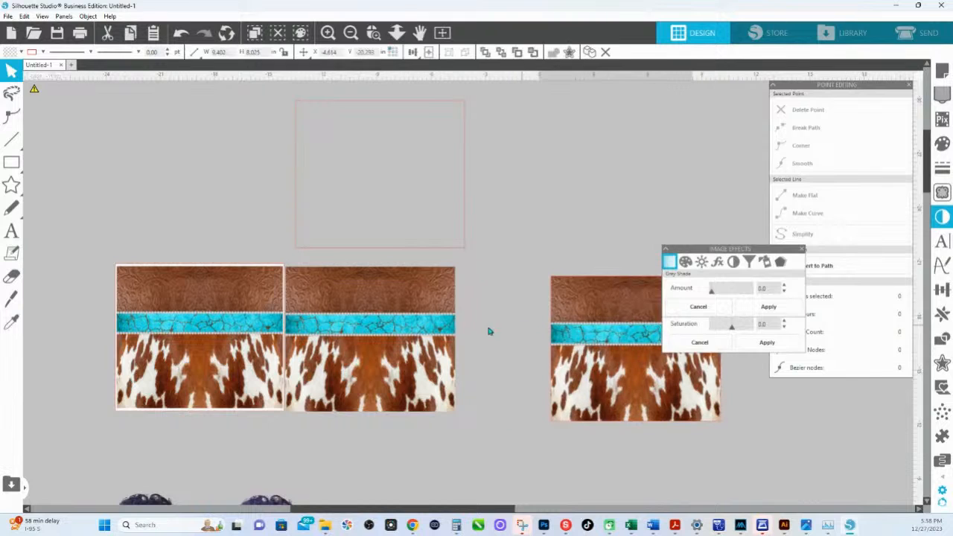
pyautogui.moveTo(432, 326); pyautogui.dragTo(474, 326)
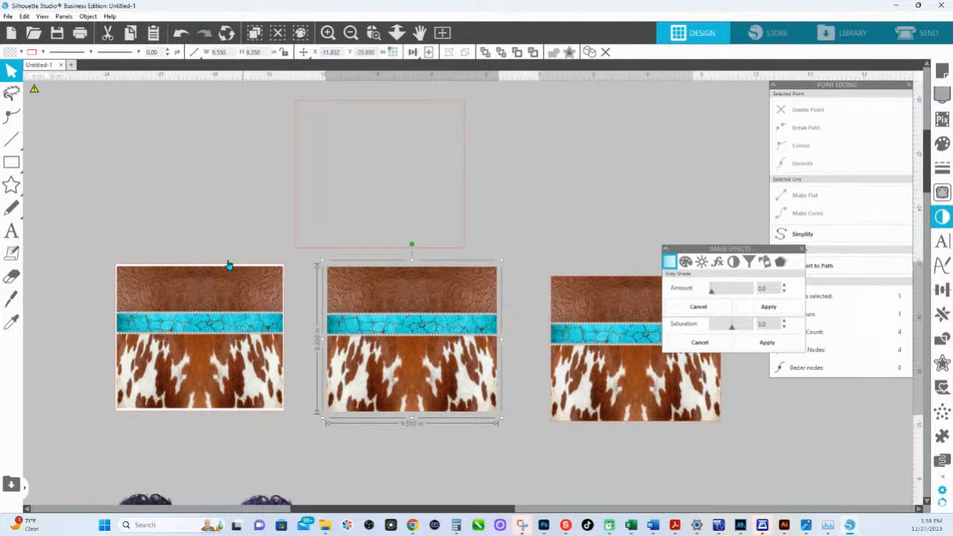
pyautogui.moveTo(199, 263); pyautogui.dragTo(377, 258)
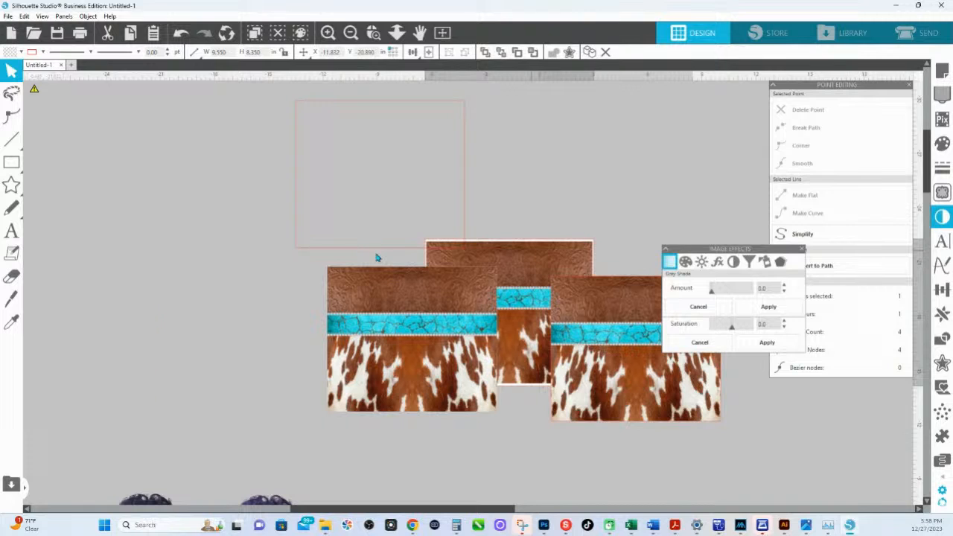
pyautogui.hotkey('ctrl', 'z')
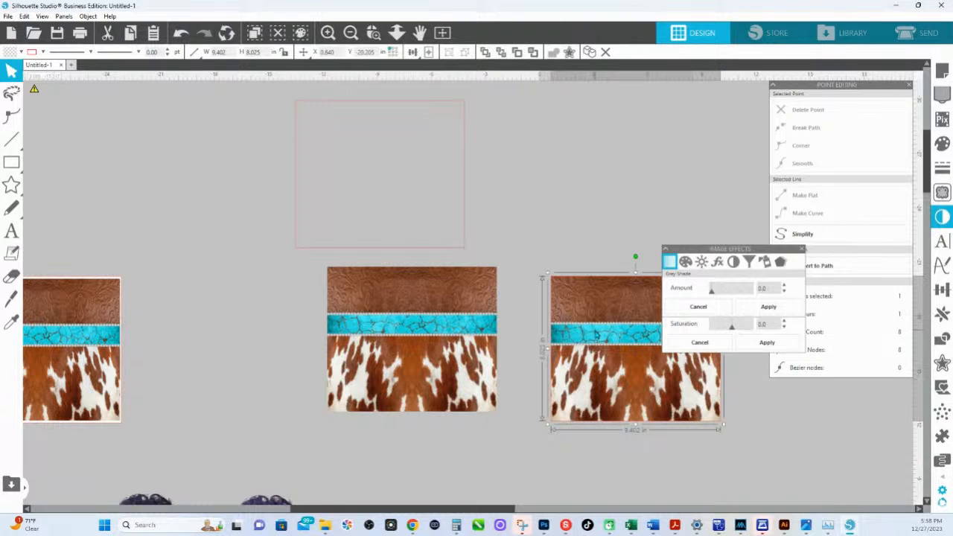
# Move the rightmost imported cowhide image onto the empty template outline and send it to the back.
pyautogui.moveTo(596, 336); pyautogui.dragTo(338, 160)
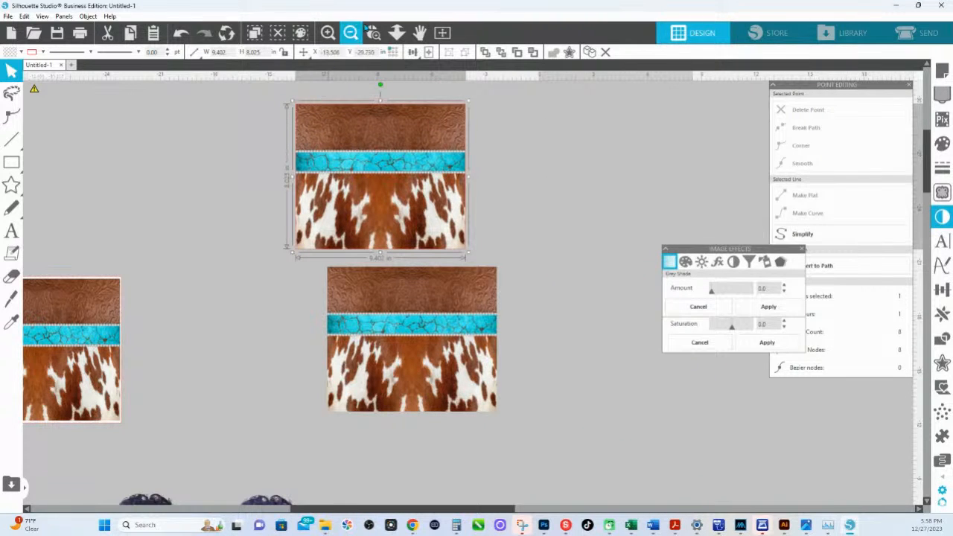
pyautogui.scroll(2, 637, 298)
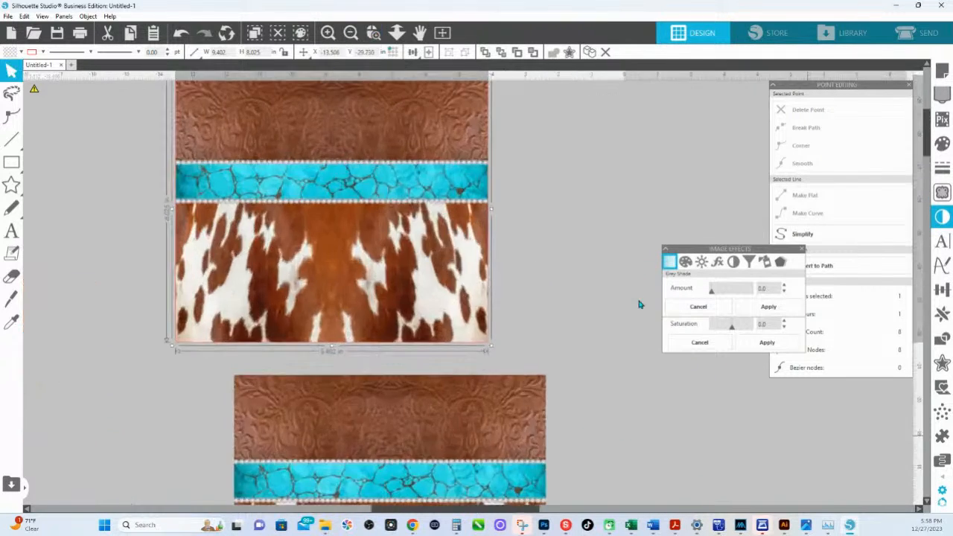
pyautogui.scroll(1, 638, 301)
pyautogui.click(397, 34)
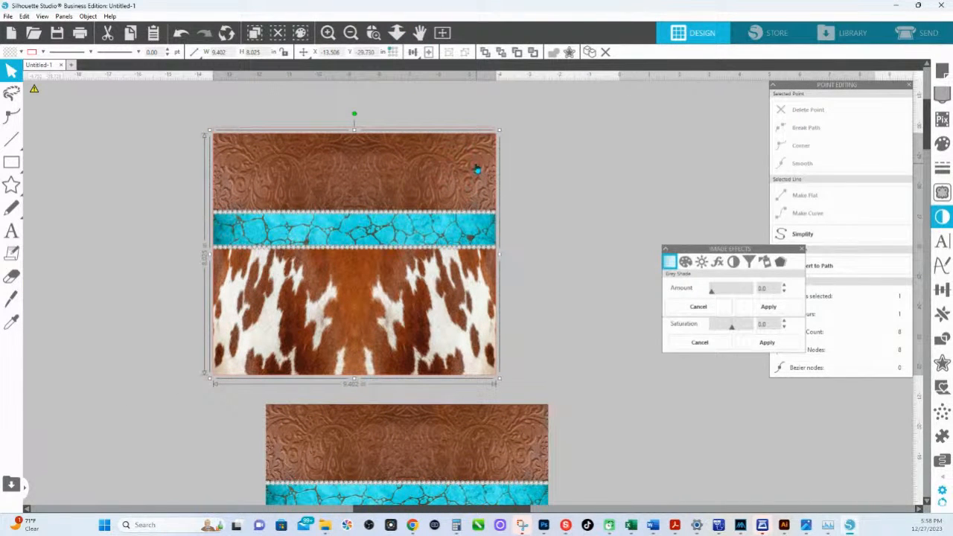
pyautogui.moveTo(509, 239); pyautogui.dragTo(580, 227)
pyautogui.click(597, 225)
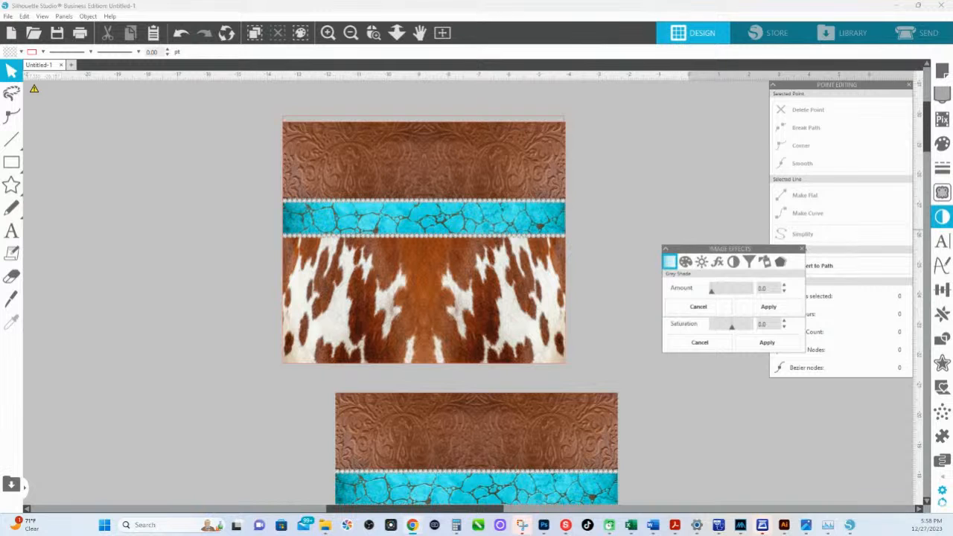
pyautogui.click(452, 193)
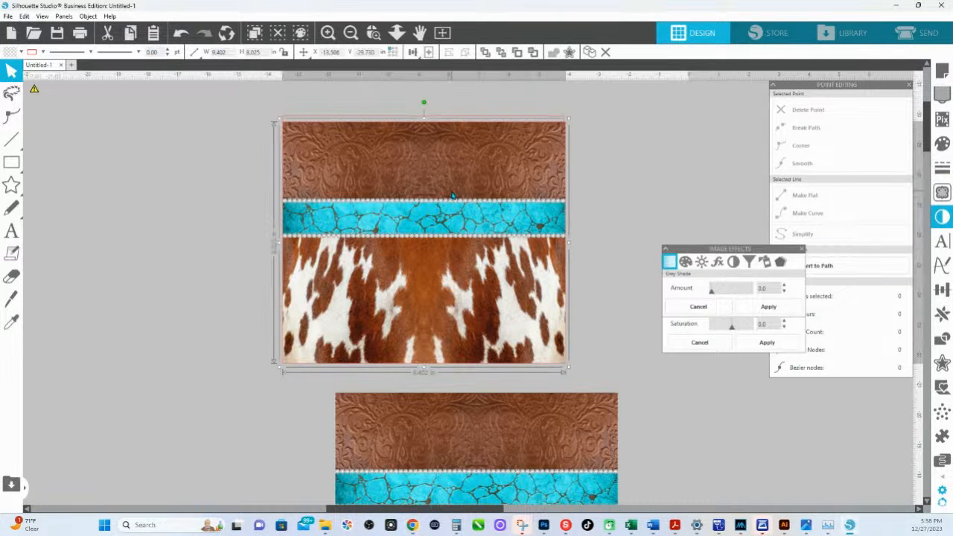
pyautogui.rightClick(452, 194)
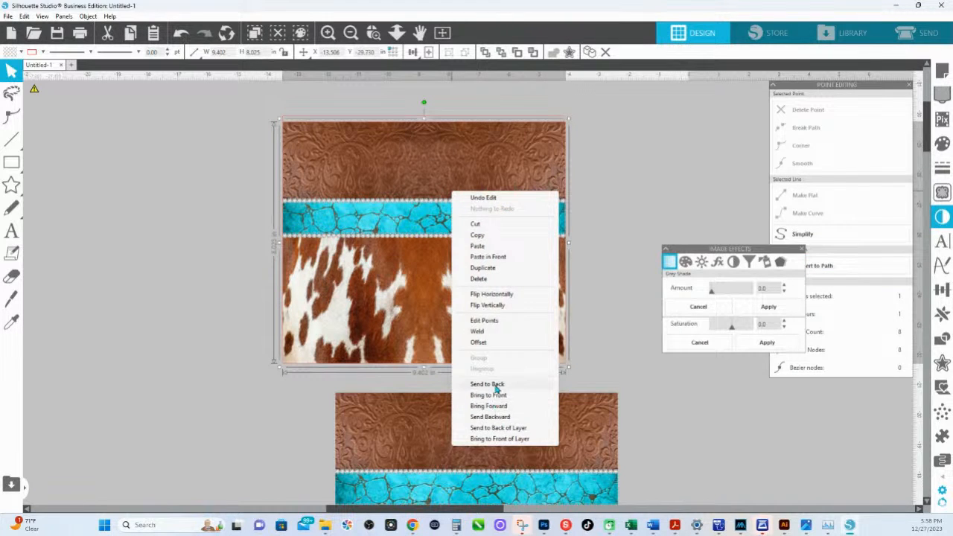
pyautogui.click(497, 385)
# Change the line color of the template outline lying over the cowhide image to yellow.
pyautogui.click(374, 33)
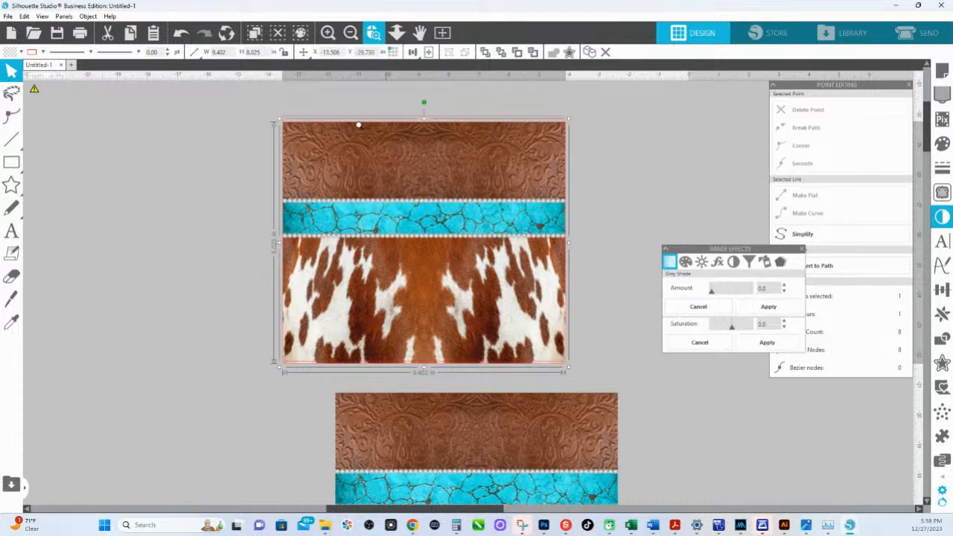
pyautogui.moveTo(257, 116); pyautogui.dragTo(689, 398)
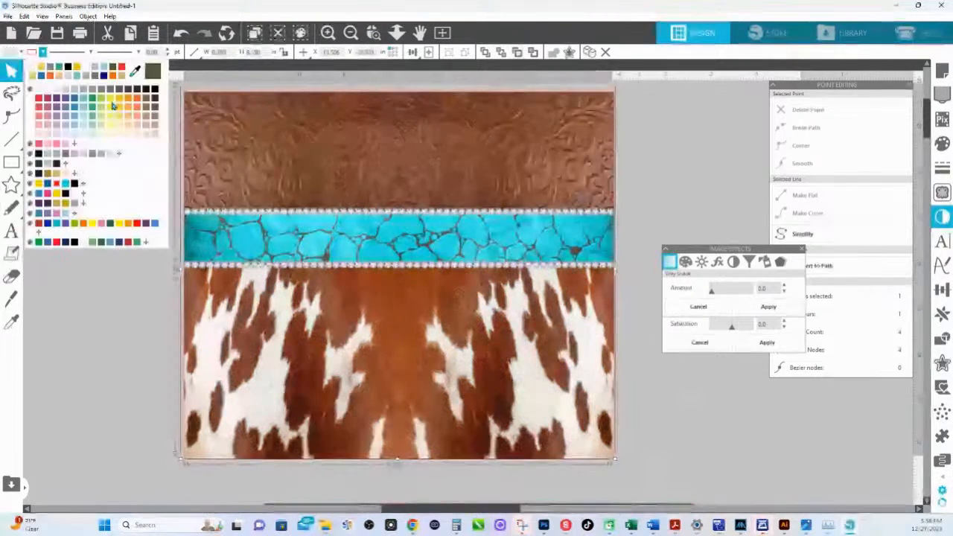
pyautogui.click(111, 98)
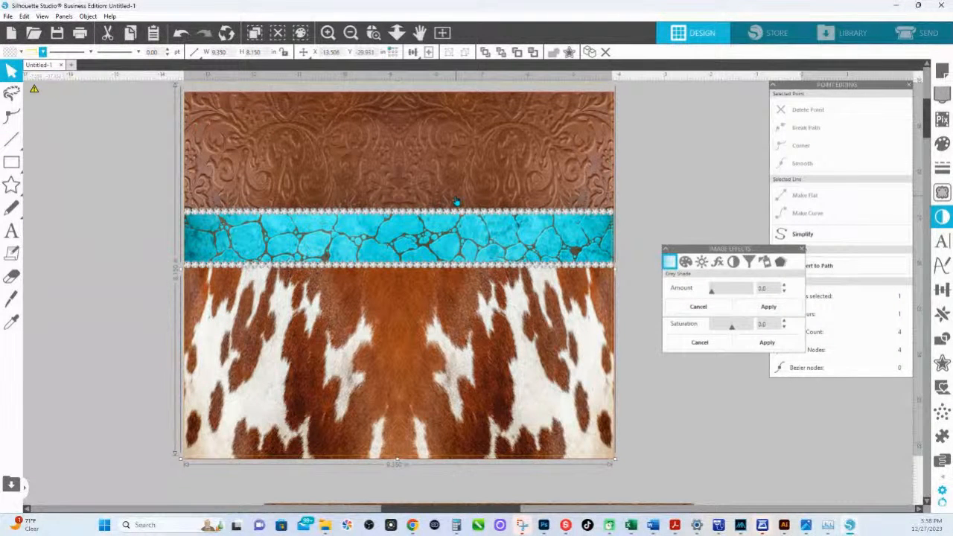
pyautogui.scroll(1, 385, 146)
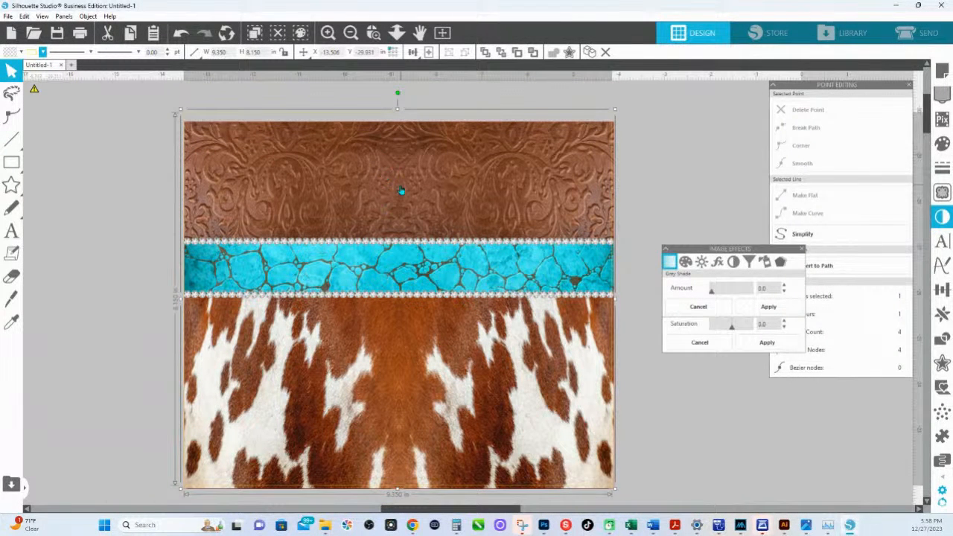
pyautogui.scroll(-1, 401, 190)
pyautogui.click(141, 242)
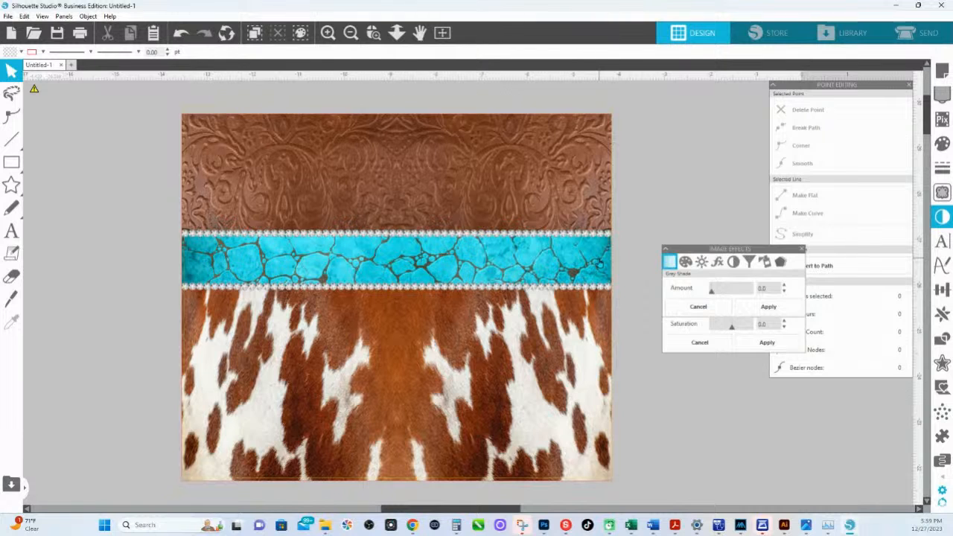
# Resize the cowhide image one side at a time to fit the outline, to about 9.34 in wide and 8.11 in high.
pyautogui.click(379, 205)
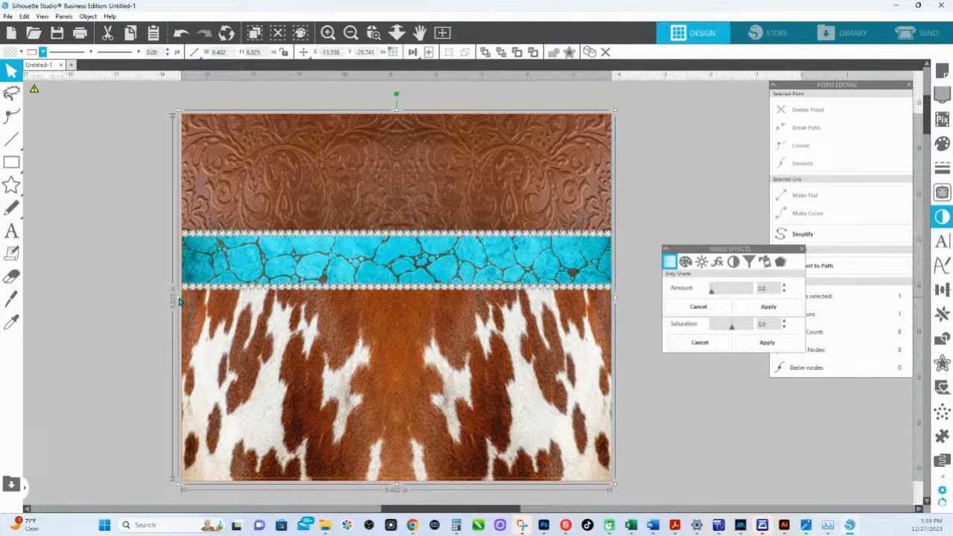
pyautogui.moveTo(179, 299); pyautogui.dragTo(183, 301)
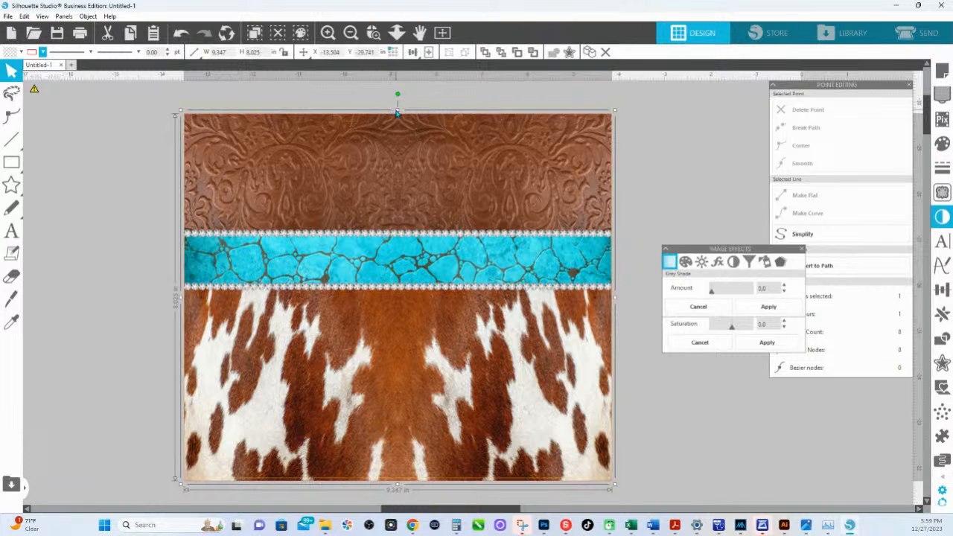
pyautogui.moveTo(398, 109); pyautogui.dragTo(398, 101)
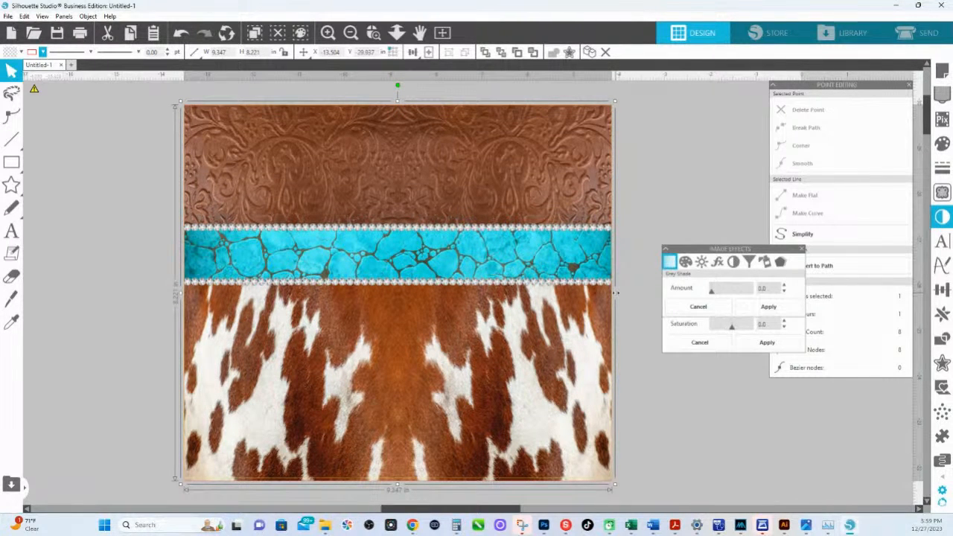
pyautogui.moveTo(616, 293); pyautogui.dragTo(614, 293)
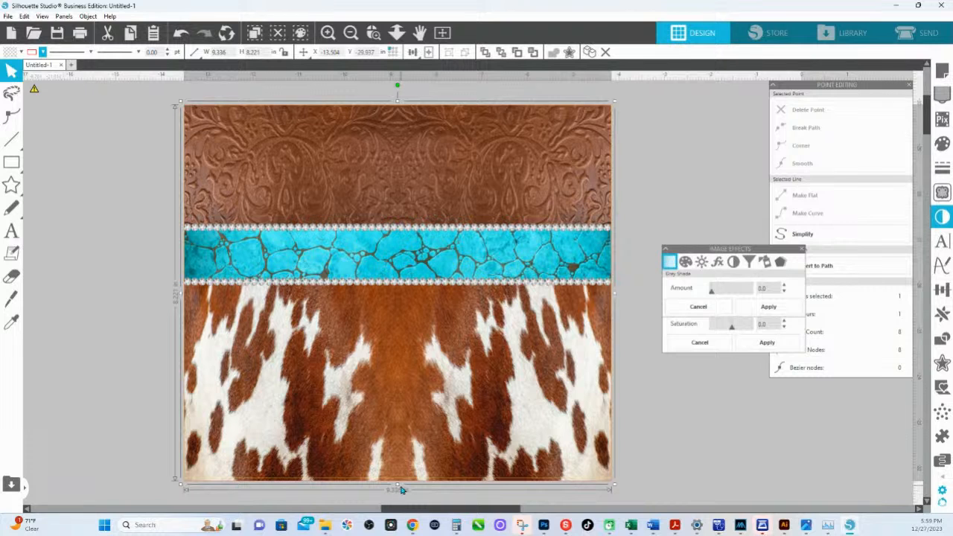
pyautogui.moveTo(397, 484); pyautogui.dragTo(397, 478)
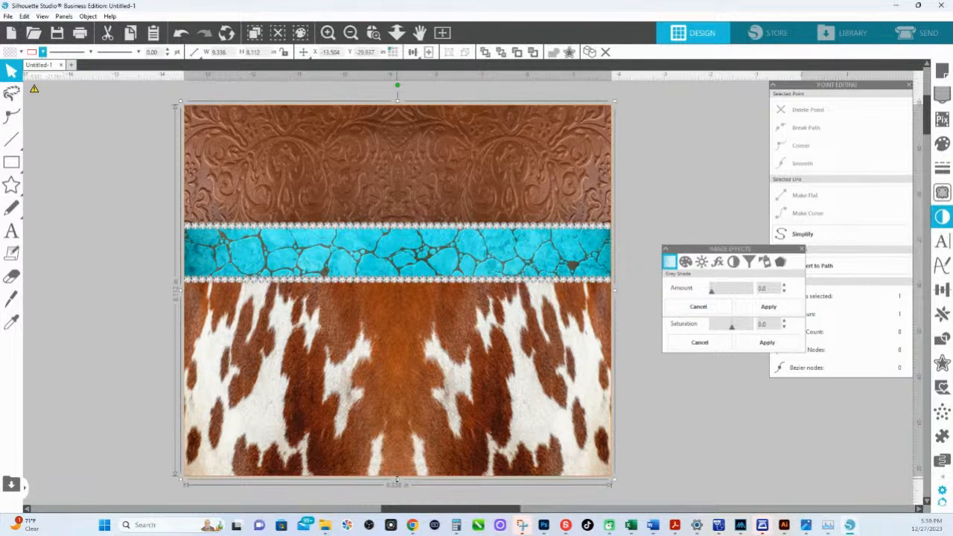
# Undo the last three side adjustments of the cowhide image, keeping only its first width change.
pyautogui.hotkey('ctrl', 'z')
pyautogui.hotkey('ctrl', 'z')
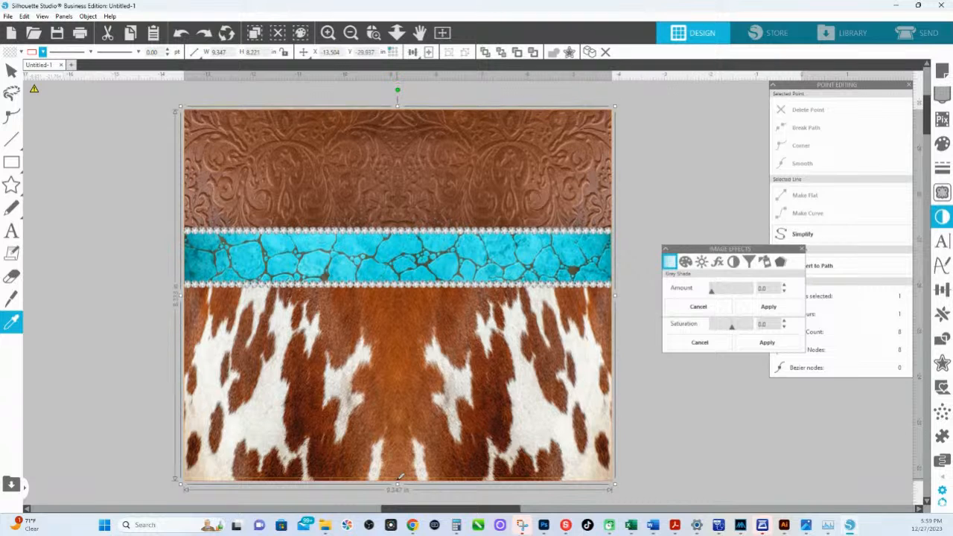
pyautogui.hotkey('ctrl', 'z')
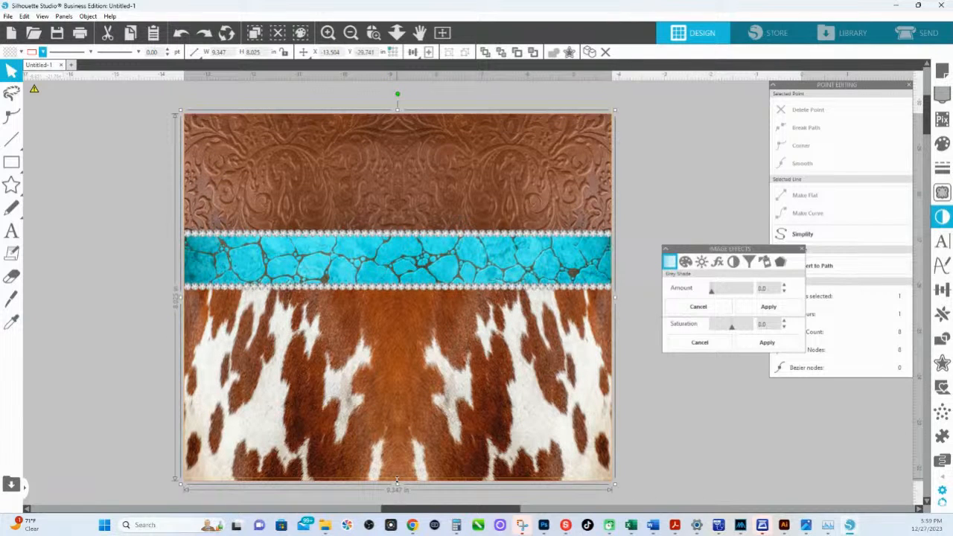
# Enlarge the cowhide image proportionally to about 9.59 × 8.23 in and center it over the template outline.
pyautogui.click(661, 165)
pyautogui.click(400, 163)
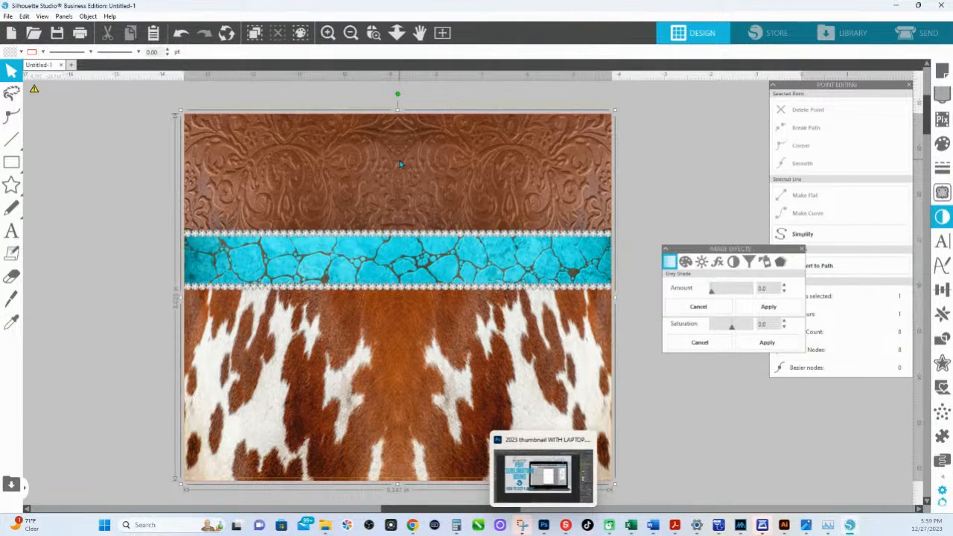
pyautogui.moveTo(181, 114); pyautogui.dragTo(175, 99)
pyautogui.moveTo(468, 325); pyautogui.dragTo(475, 322)
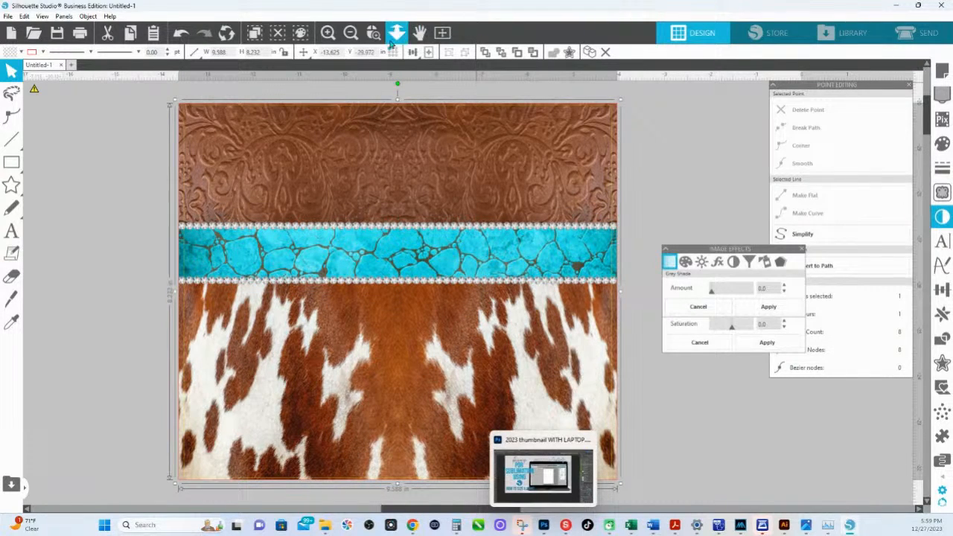
# Examine the corners and edges of the cowhide image up close to check how far it overhangs the template outline.
pyautogui.click(373, 32)
pyautogui.moveTo(329, 148); pyautogui.dragTo(349, 159)
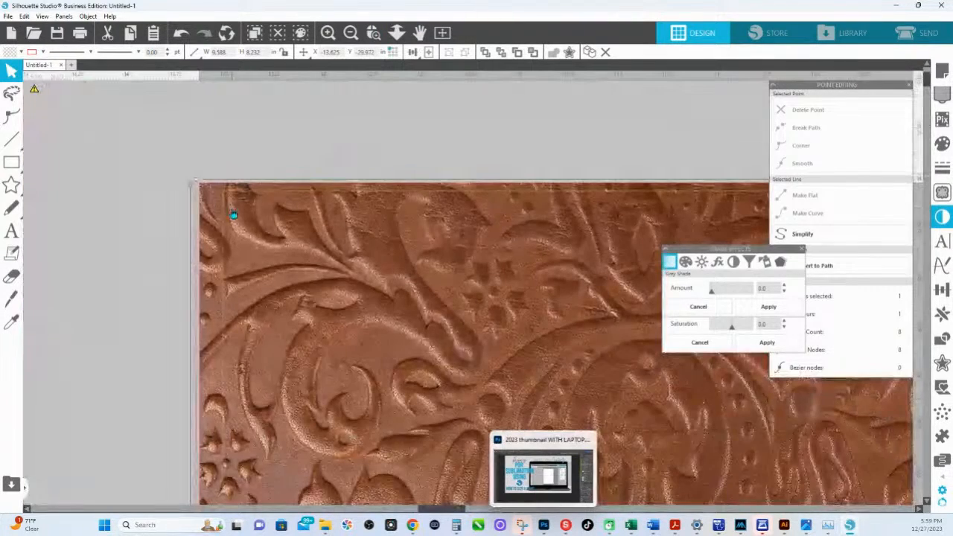
pyautogui.moveTo(377, 221); pyautogui.dragTo(496, 232)
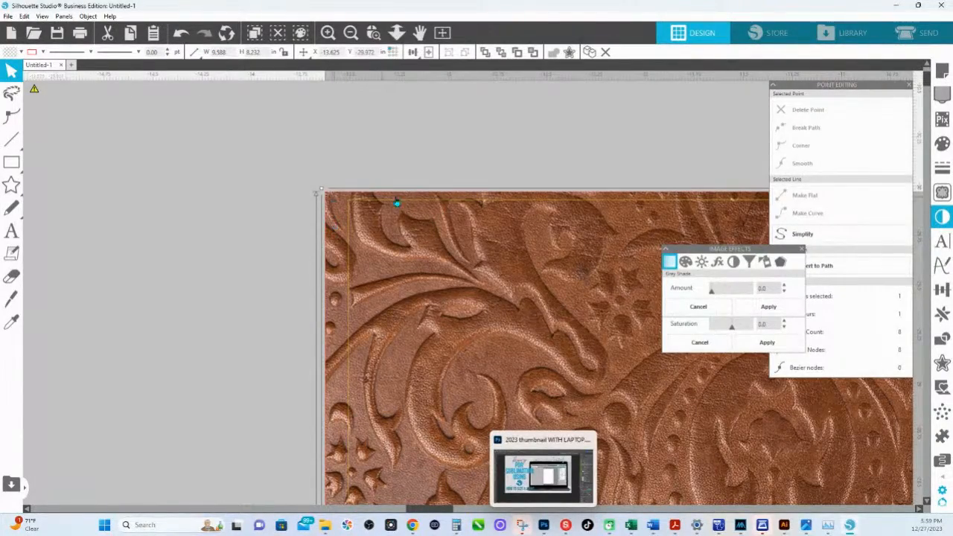
pyautogui.moveTo(536, 195); pyautogui.dragTo(141, 175)
pyautogui.moveTo(756, 194); pyautogui.dragTo(126, 208)
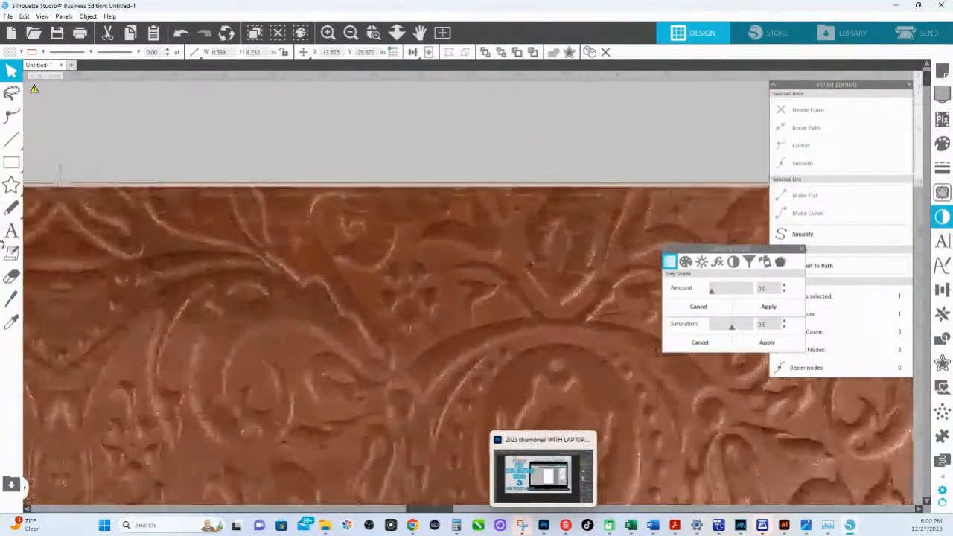
pyautogui.moveTo(753, 213); pyautogui.dragTo(325, 234)
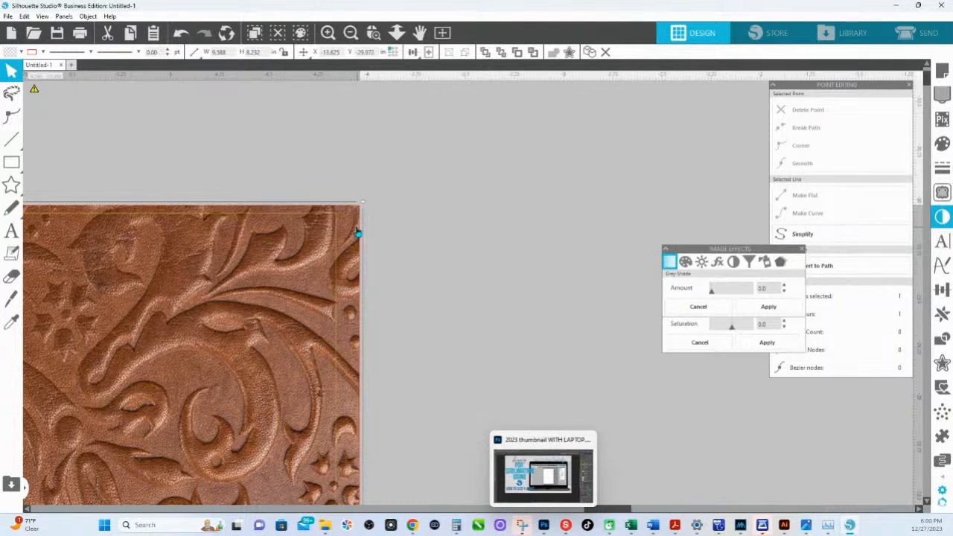
pyautogui.moveTo(276, 427); pyautogui.dragTo(280, 154)
pyautogui.moveTo(256, 359)
pyautogui.mouseDown()
pyautogui.moveTo(283, 193)
pyautogui.moveTo(290, 68)
pyautogui.mouseUp()
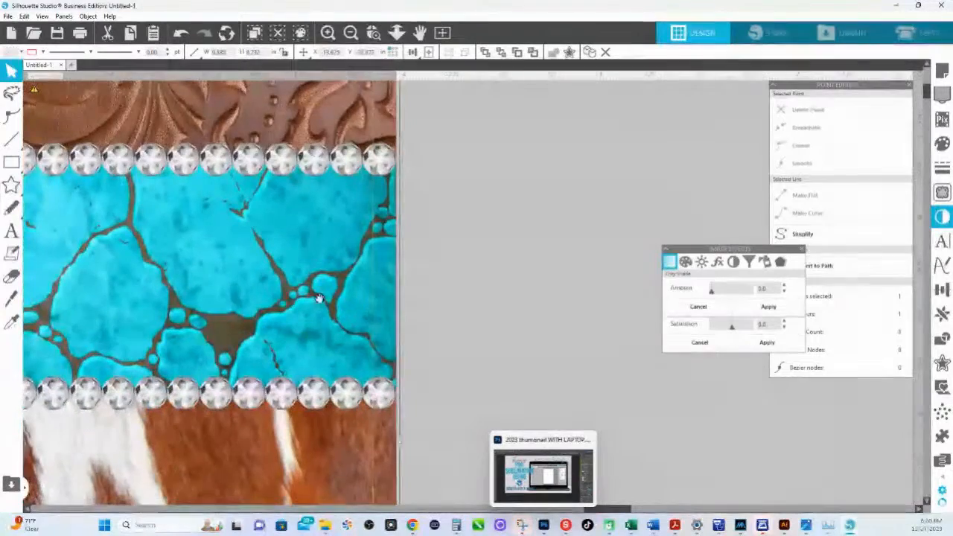
pyautogui.moveTo(309, 325); pyautogui.dragTo(311, 164)
pyautogui.moveTo(351, 484); pyautogui.dragTo(393, 66)
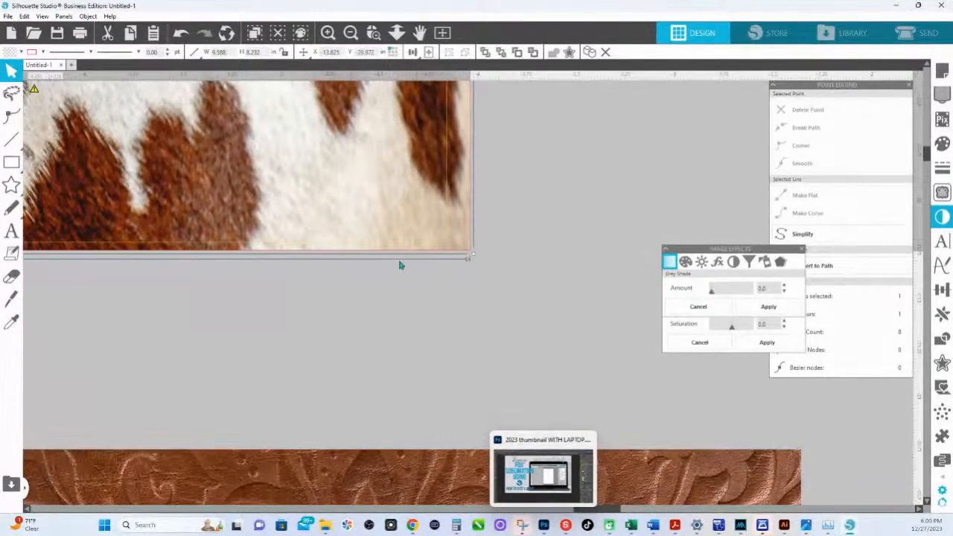
# Crop the cowhide image to the 9.35 × 8.15 in template outline.
pyautogui.click(397, 32)
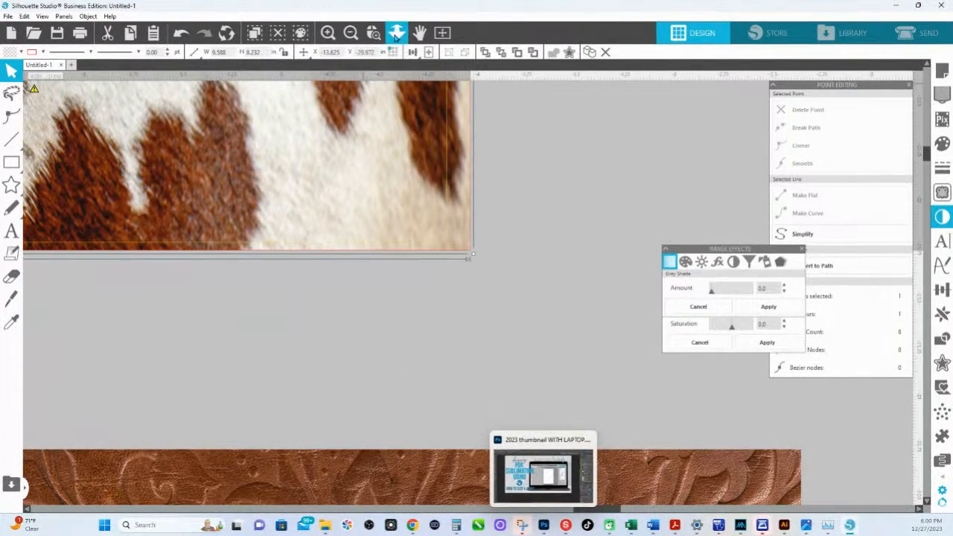
pyautogui.moveTo(389, 287); pyautogui.dragTo(389, 295)
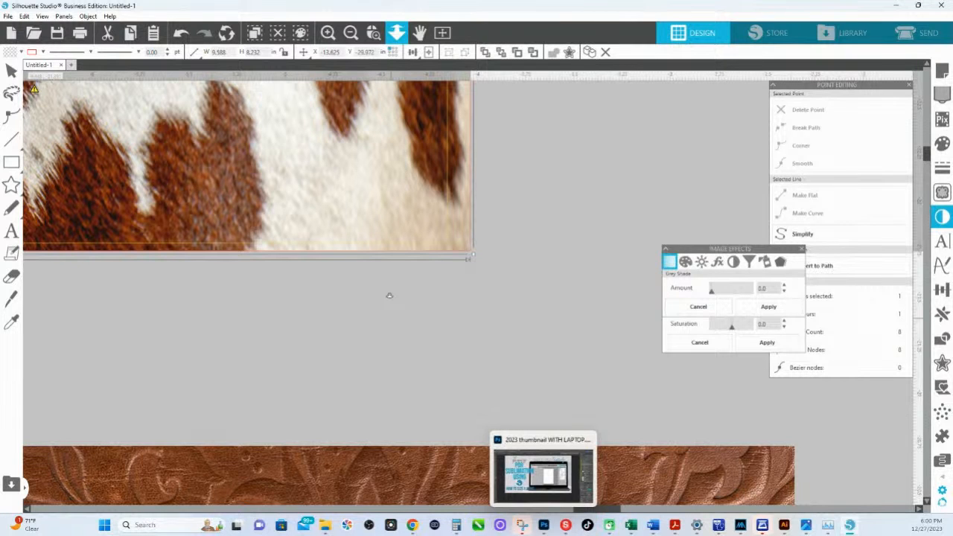
pyautogui.moveTo(388, 296); pyautogui.dragTo(389, 350)
pyautogui.click(942, 341)
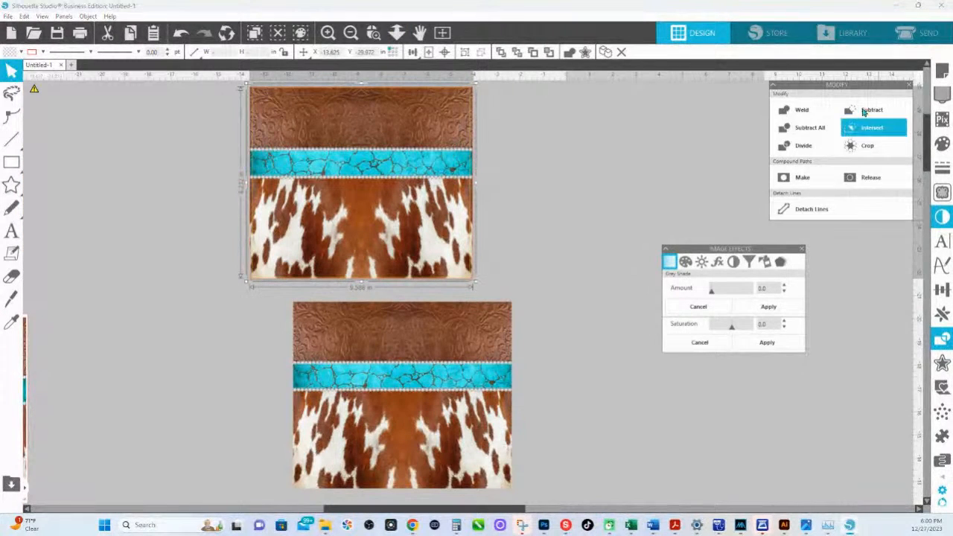
pyautogui.moveTo(855, 85); pyautogui.dragTo(574, 129)
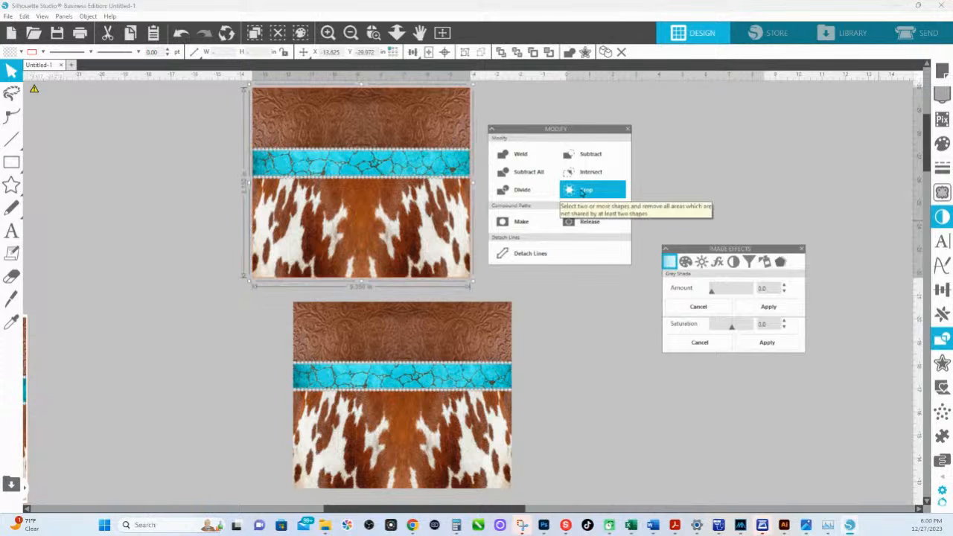
pyautogui.click(584, 191)
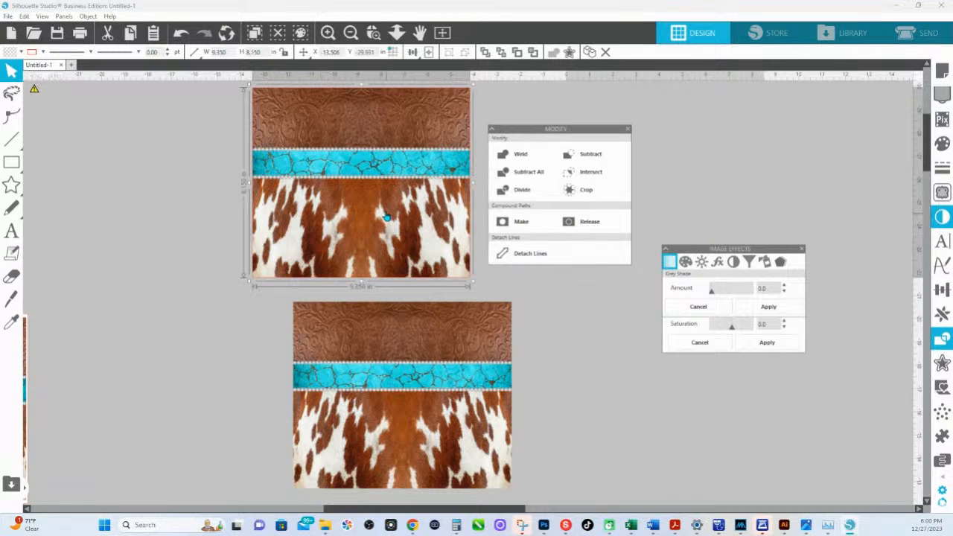
# Move one of the portrait photos onto the cropped cowhide design and bring it to the front.
pyautogui.click(397, 32)
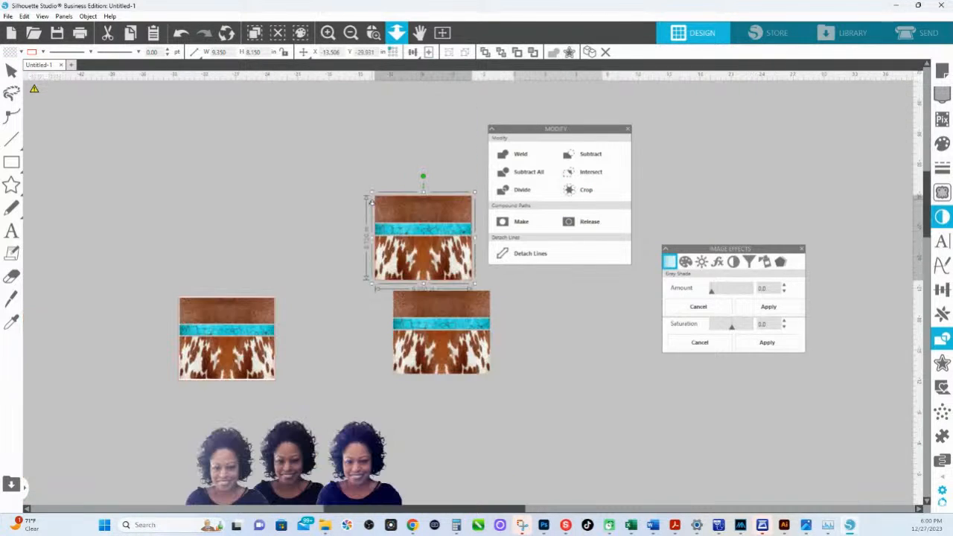
pyautogui.moveTo(372, 202); pyautogui.dragTo(377, 200)
pyautogui.press('Escape')
pyautogui.moveTo(297, 472); pyautogui.dragTo(497, 322)
pyautogui.click(374, 32)
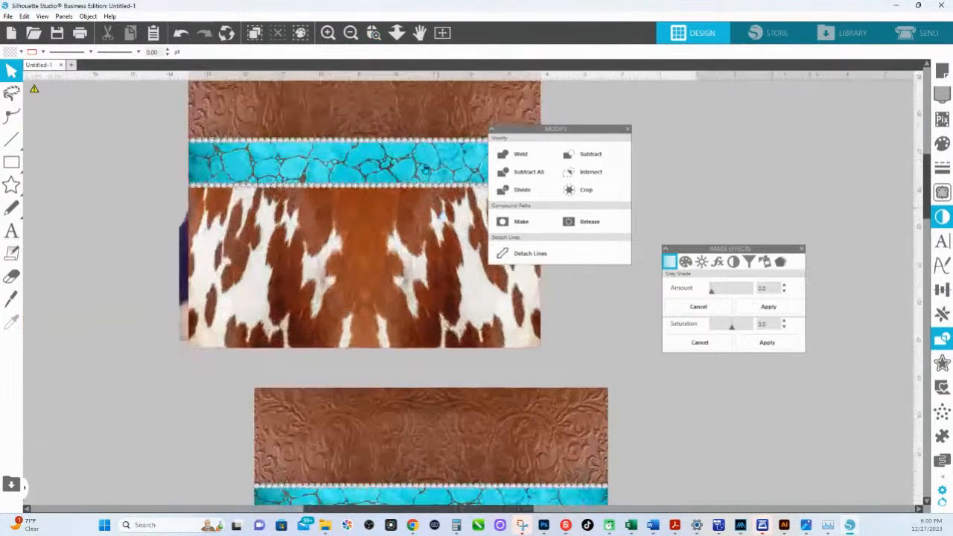
pyautogui.click(164, 269)
pyautogui.rightClick(163, 269)
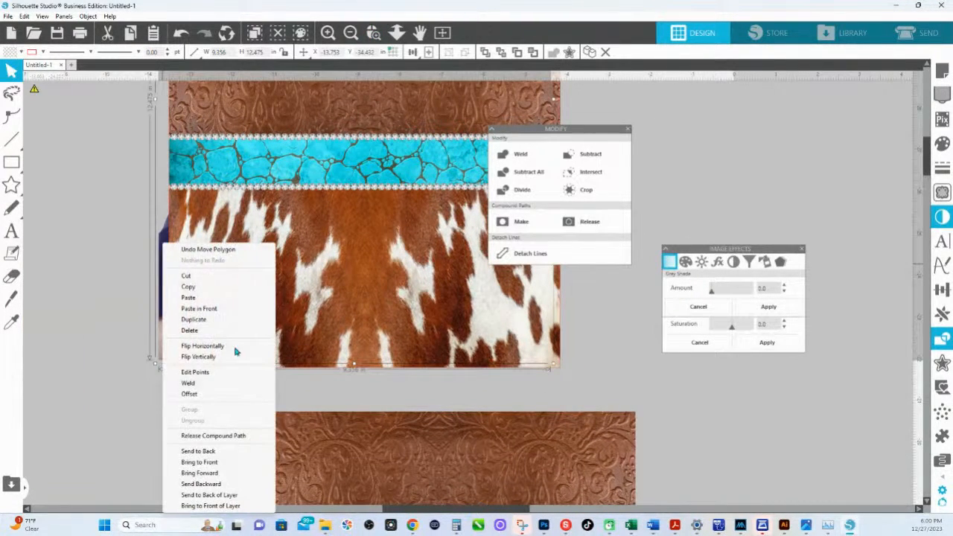
pyautogui.click(228, 462)
pyautogui.scroll(1, 446, 223)
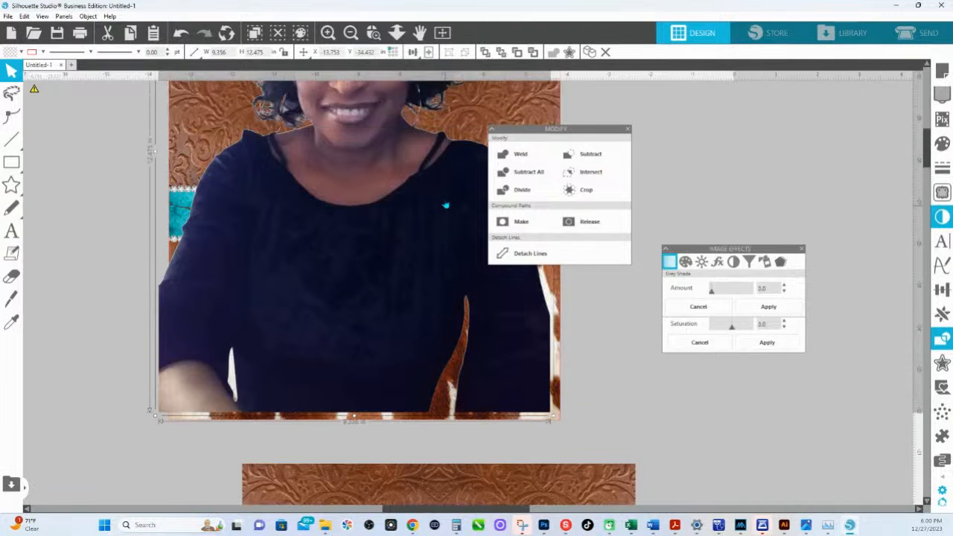
# Resize the portrait proportionally to about 4.89 × 6.52 in over the cowhide's lower-left corner, overhanging the design's left edge.
pyautogui.click(396, 33)
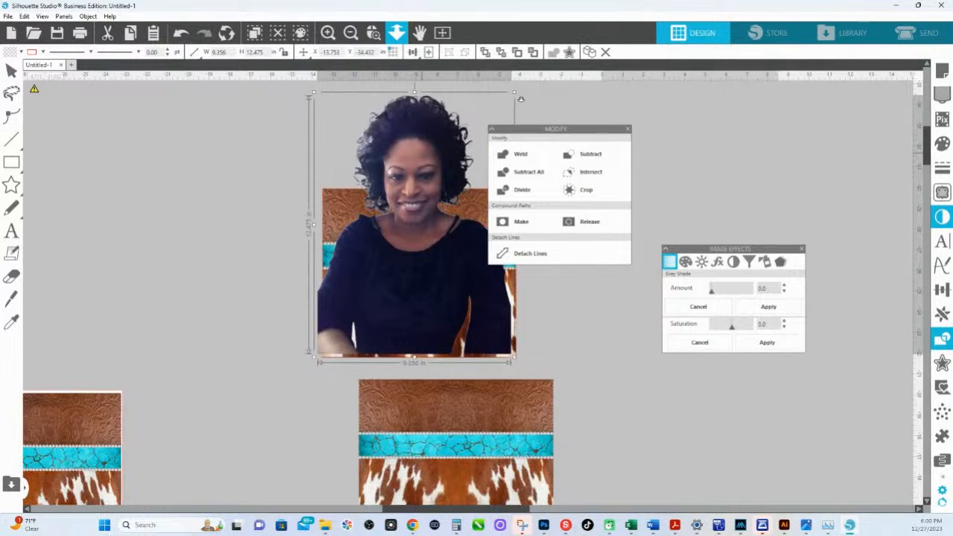
pyautogui.moveTo(450, 233); pyautogui.dragTo(384, 269)
pyautogui.moveTo(355, 318); pyautogui.dragTo(361, 322)
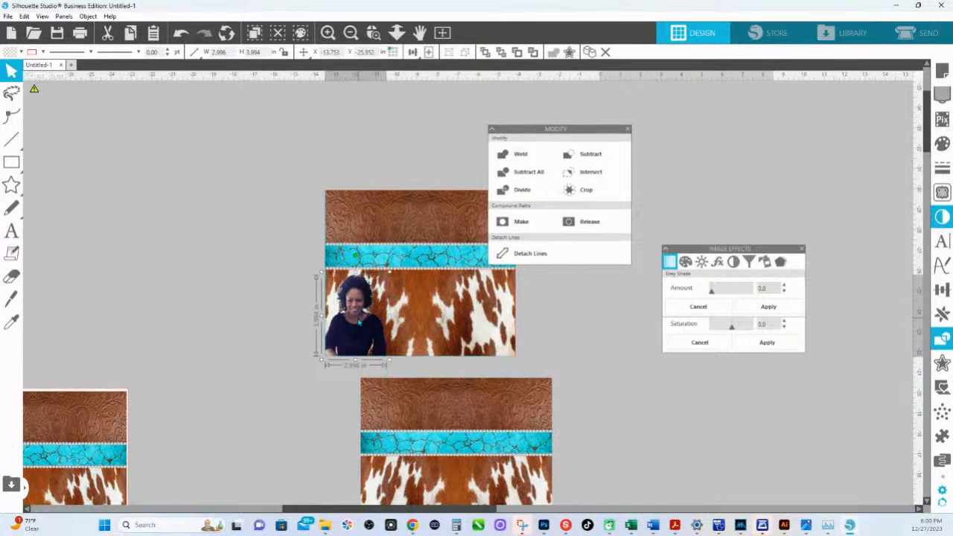
pyautogui.moveTo(391, 271); pyautogui.dragTo(408, 264)
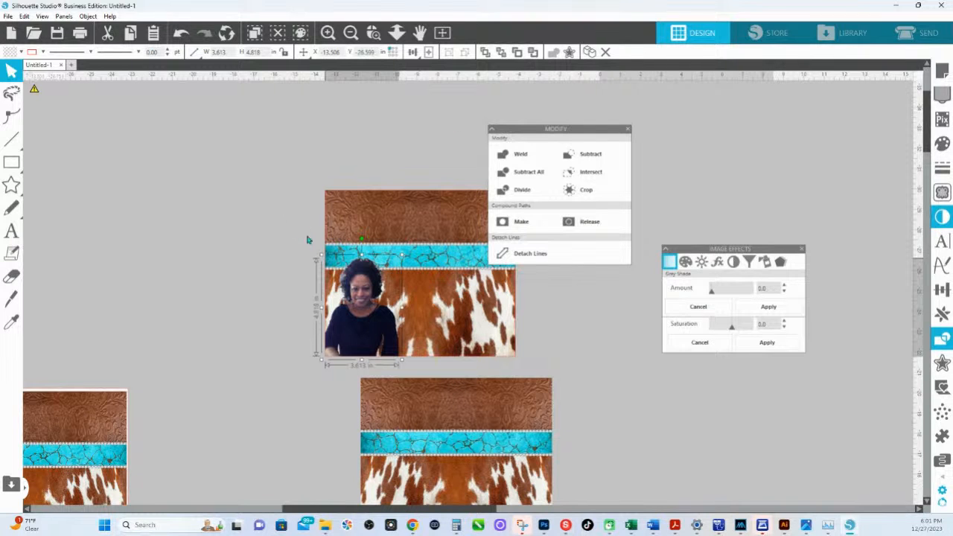
pyautogui.moveTo(321, 255); pyautogui.dragTo(296, 225)
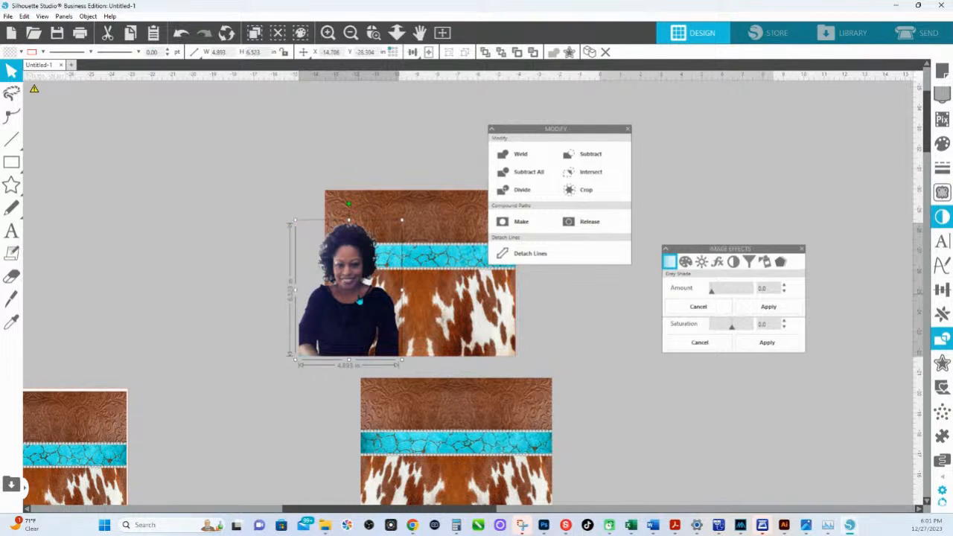
# Copy the cropped cowhide design and paste the duplicate in front, exactly over the original and the portrait.
pyautogui.moveTo(360, 302); pyautogui.dragTo(438, 302)
pyautogui.moveTo(565, 129); pyautogui.dragTo(779, 126)
pyautogui.keyDown('shift'); pyautogui.click(536, 312); pyautogui.keyUp('shift')
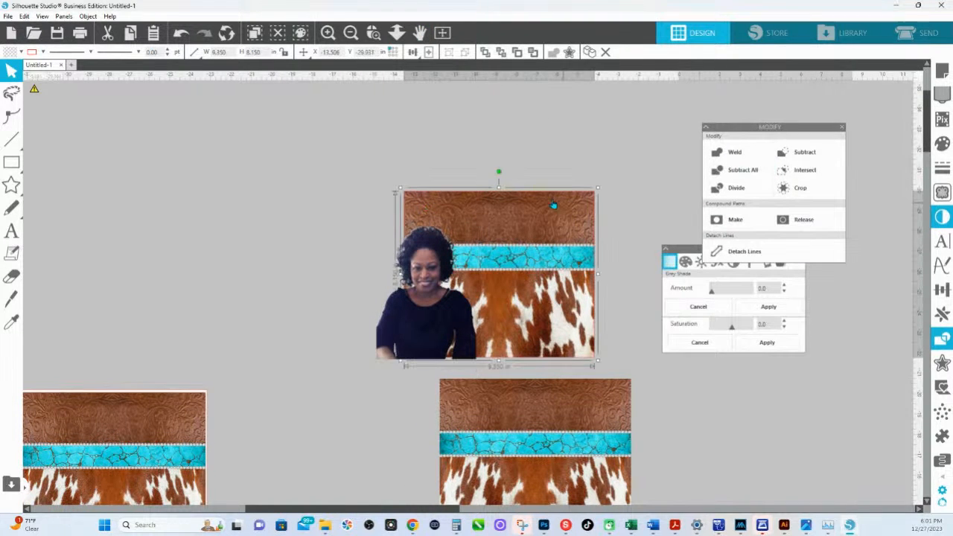
pyautogui.click(373, 32)
pyautogui.moveTo(340, 178); pyautogui.dragTo(668, 362)
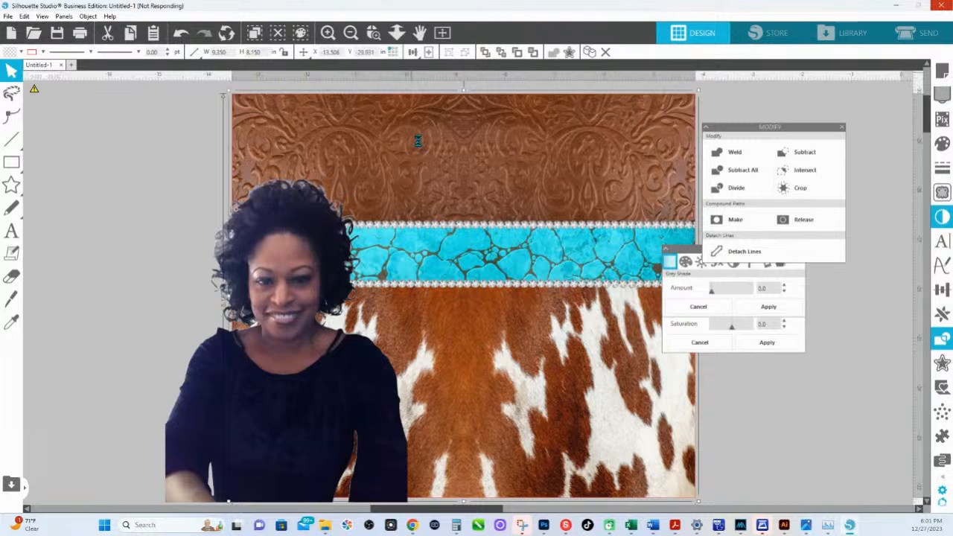
pyautogui.rightClick(488, 158)
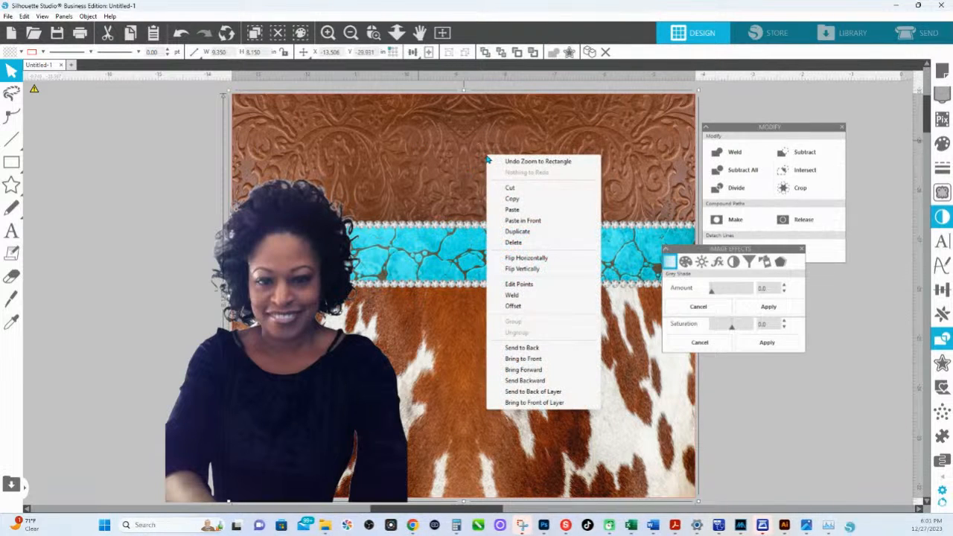
pyautogui.click(507, 199)
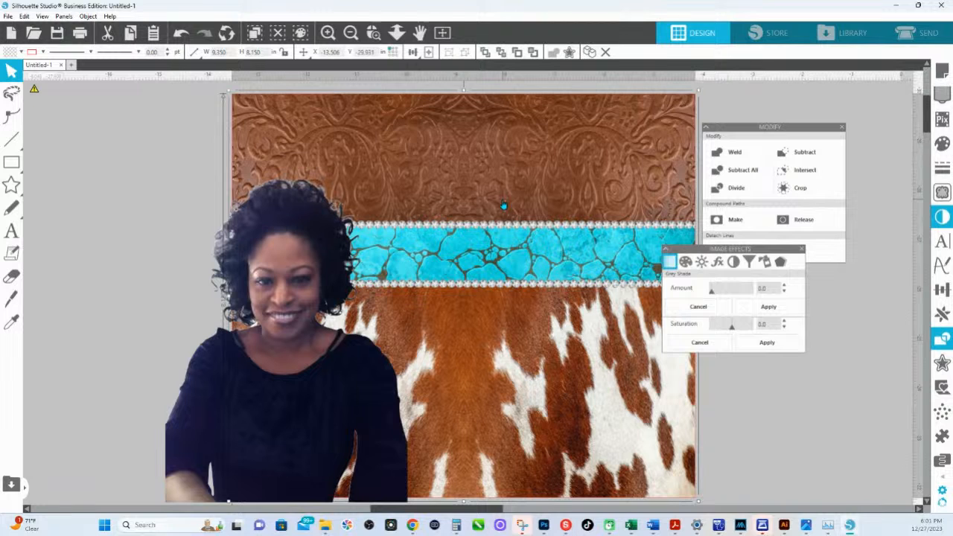
pyautogui.rightClick(503, 201)
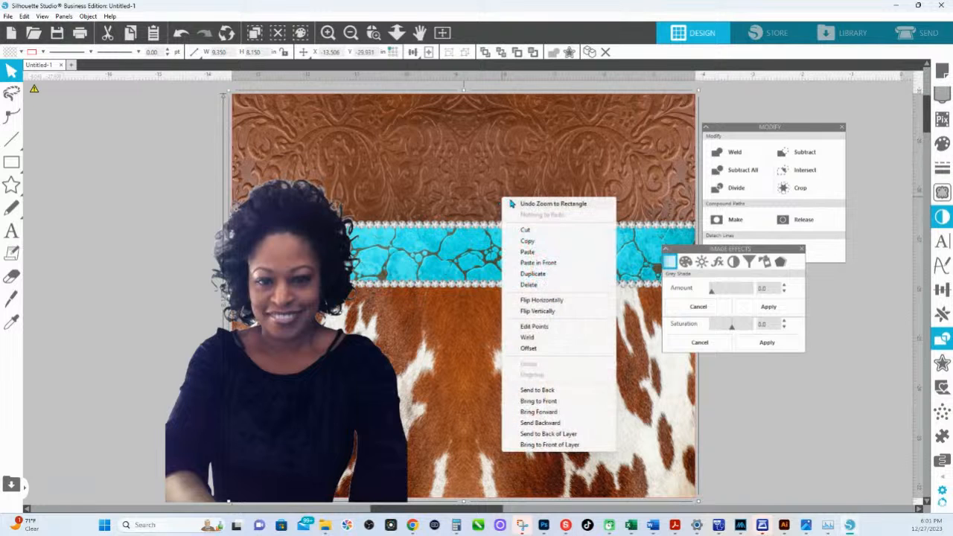
pyautogui.click(541, 269)
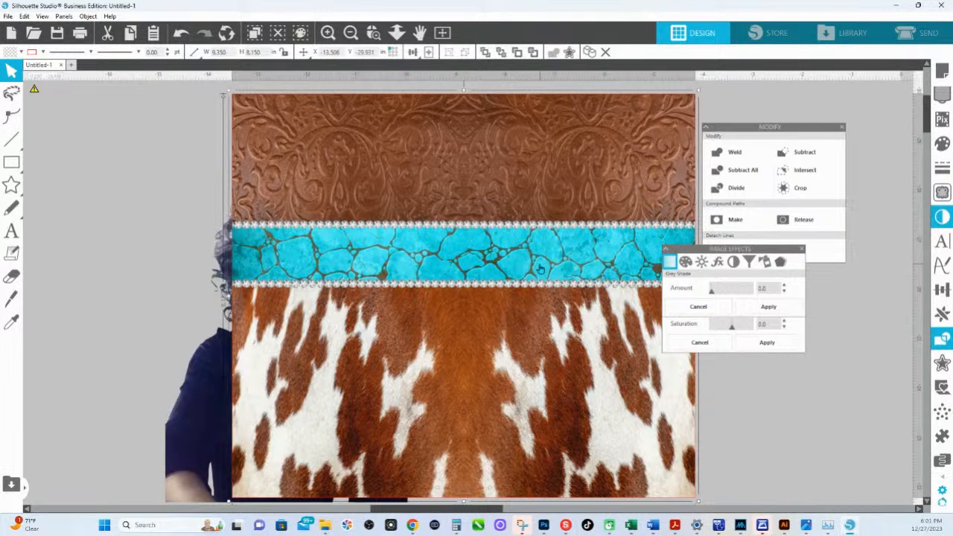
# Set the fill of the pasted cowhide copy to transparent, keeping only its outline as a cutting shape.
pyautogui.click(742, 187)
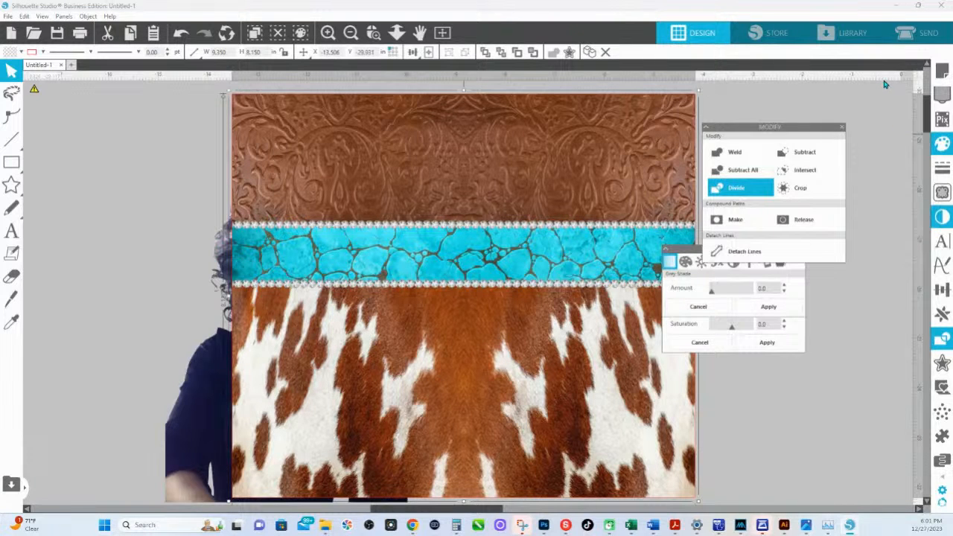
pyautogui.click(945, 146)
pyautogui.click(943, 146)
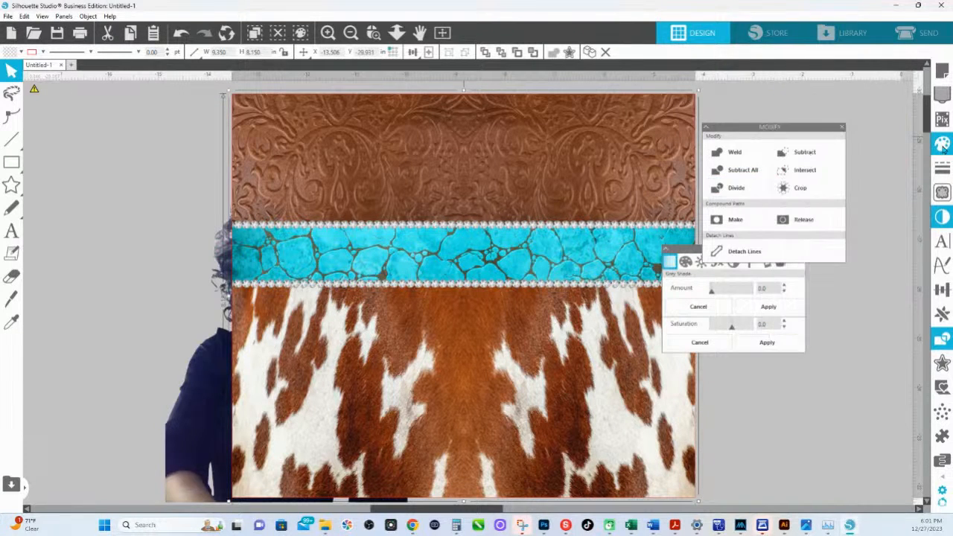
pyautogui.click(944, 145)
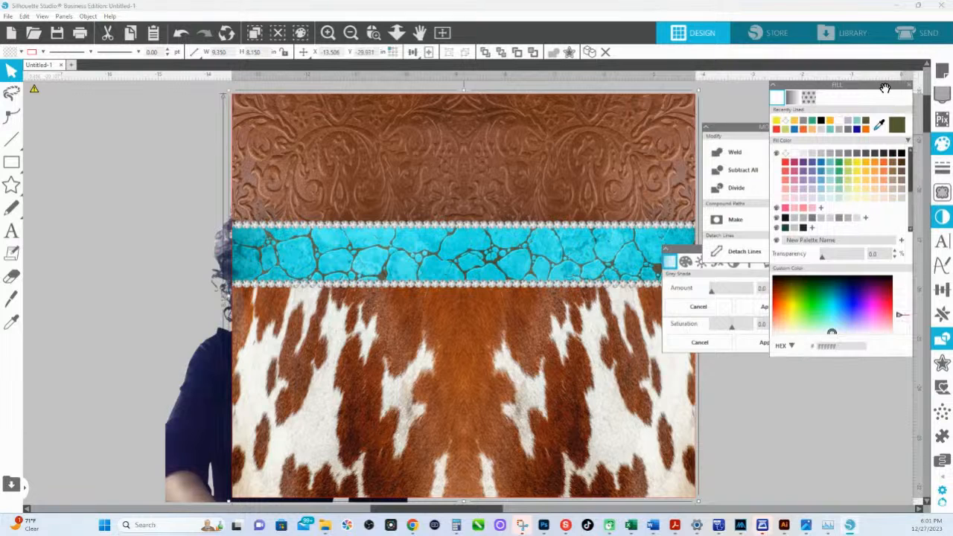
pyautogui.moveTo(885, 84); pyautogui.dragTo(769, 114)
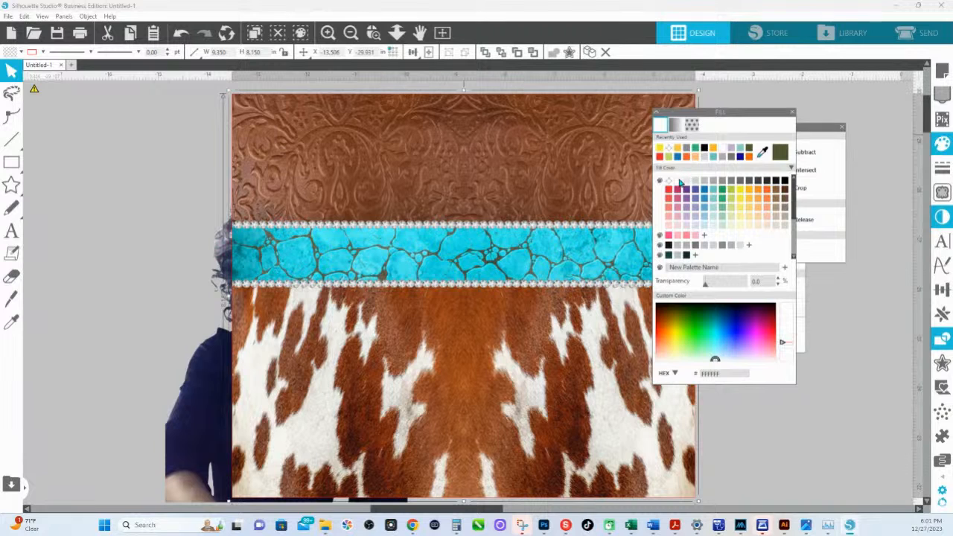
pyautogui.moveTo(748, 111); pyautogui.dragTo(561, 153)
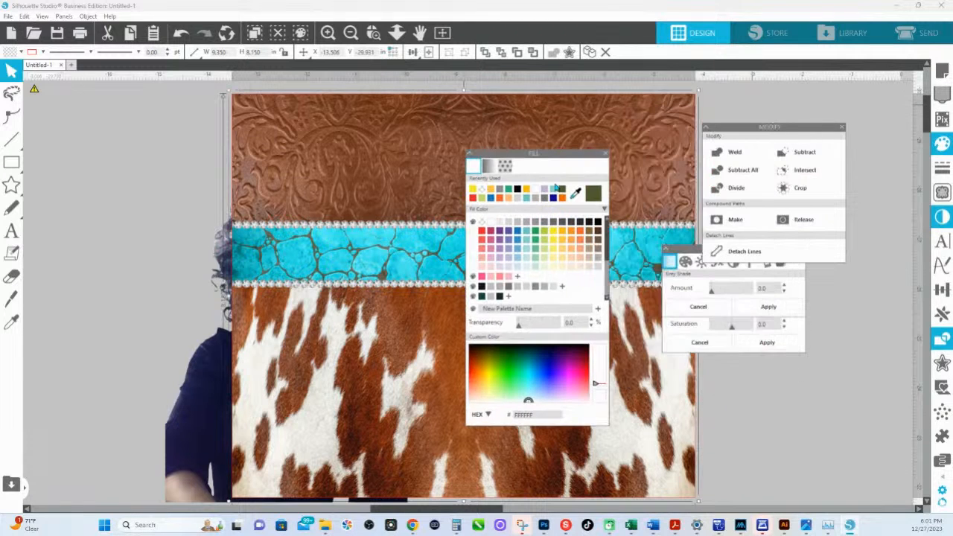
pyautogui.click(482, 223)
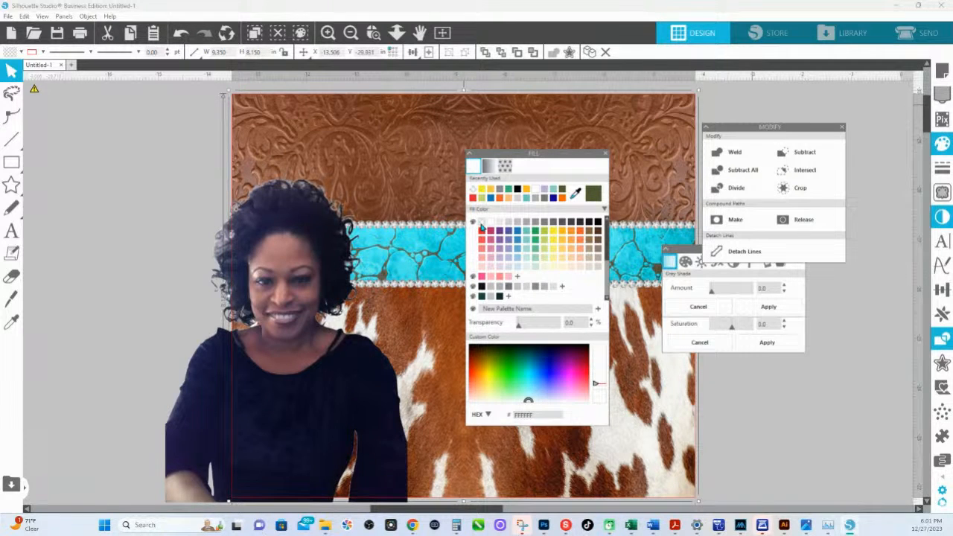
# Crop the portrait to the transparent outline to remove the part overhanging the design's left edge.
pyautogui.click(265, 254)
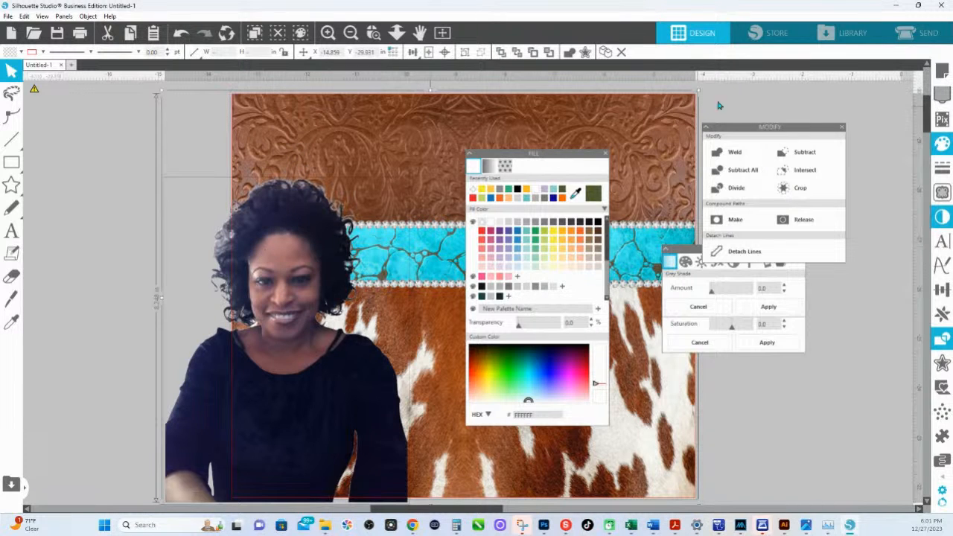
pyautogui.moveTo(755, 127); pyautogui.dragTo(477, 163)
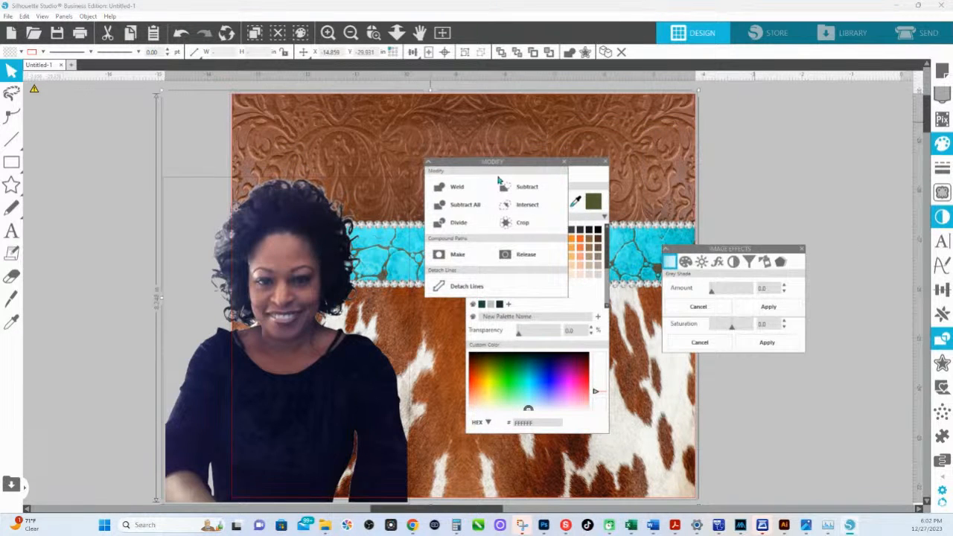
pyautogui.click(526, 224)
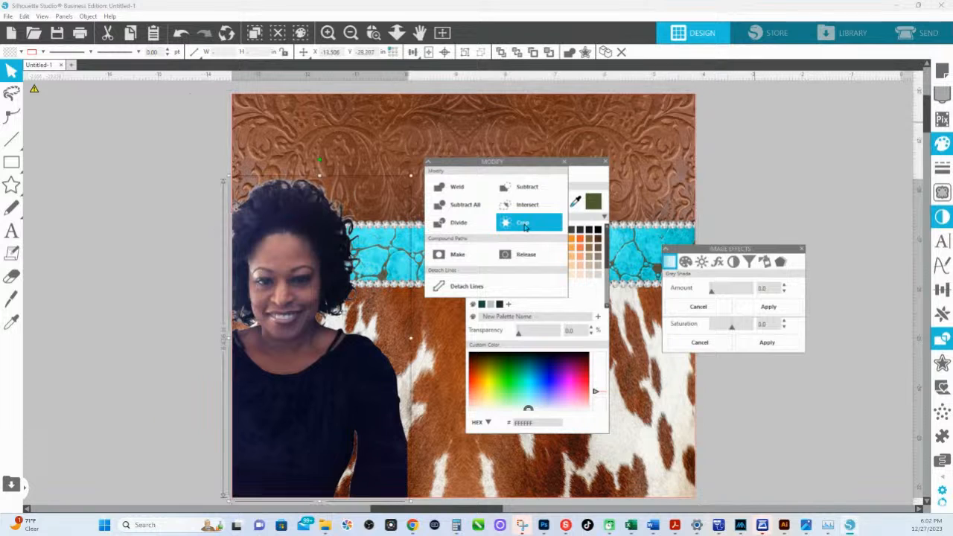
pyautogui.moveTo(370, 258); pyautogui.dragTo(375, 179)
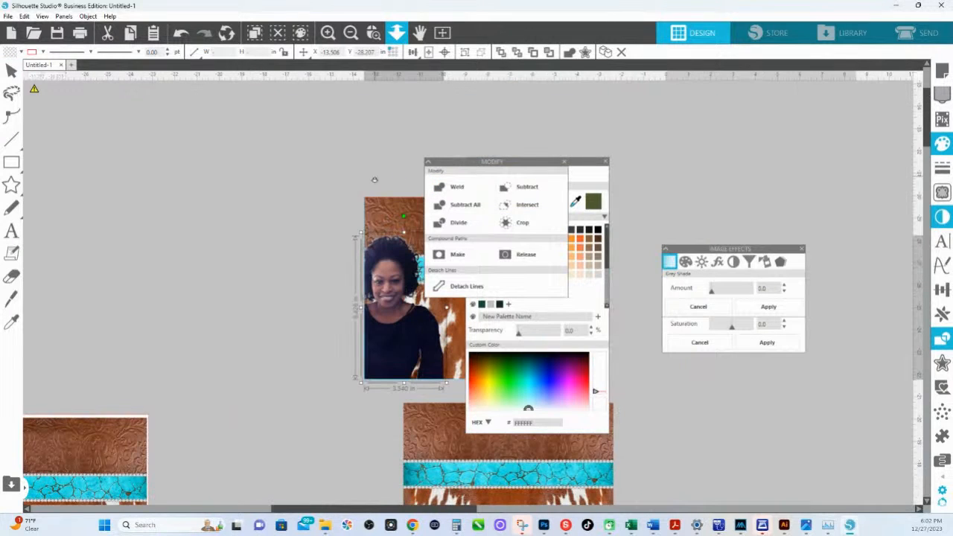
# Clear the floating panels off the cowhide design and add the text "HS INK 365" in the empty area beside it.
pyautogui.moveTo(525, 160); pyautogui.dragTo(723, 149)
pyautogui.moveTo(584, 164); pyautogui.dragTo(796, 162)
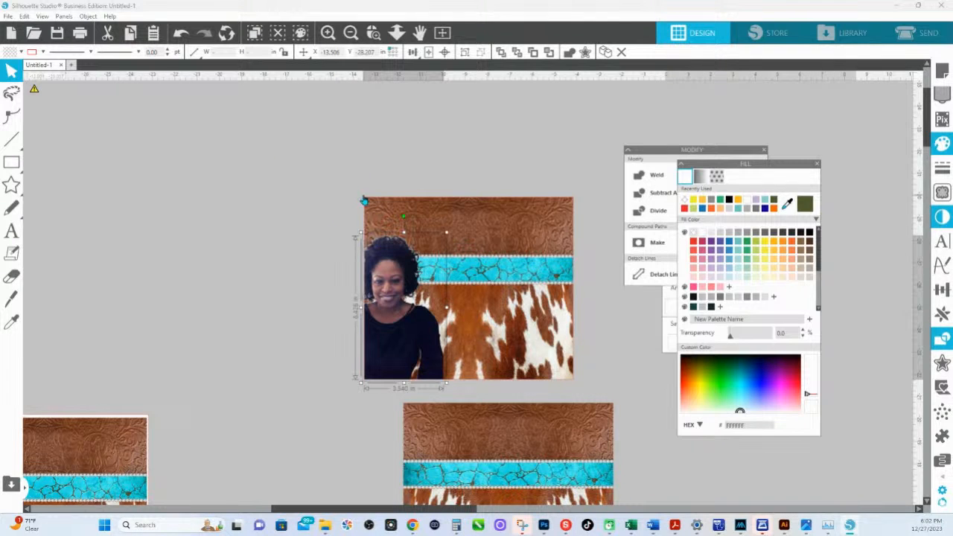
pyautogui.scroll(-1, 452, 287)
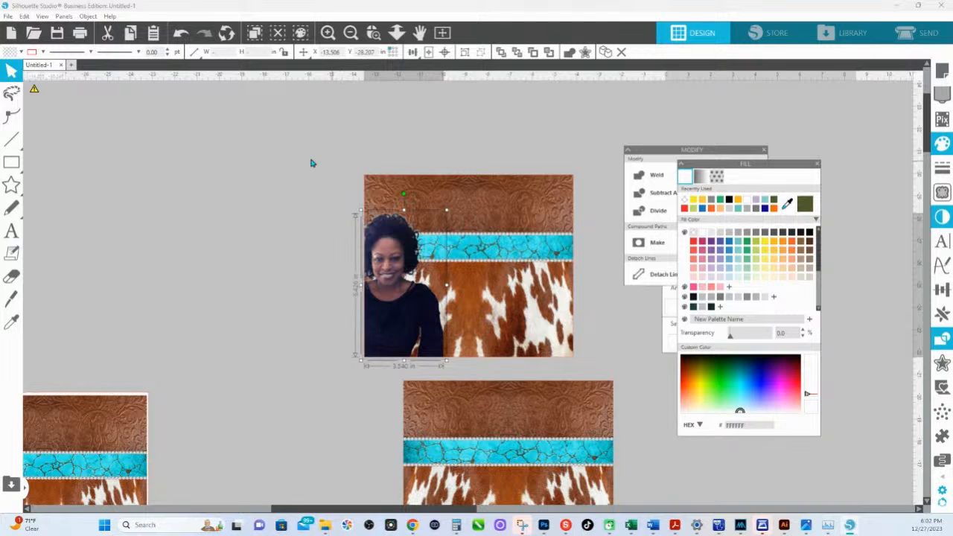
pyautogui.click(9, 238)
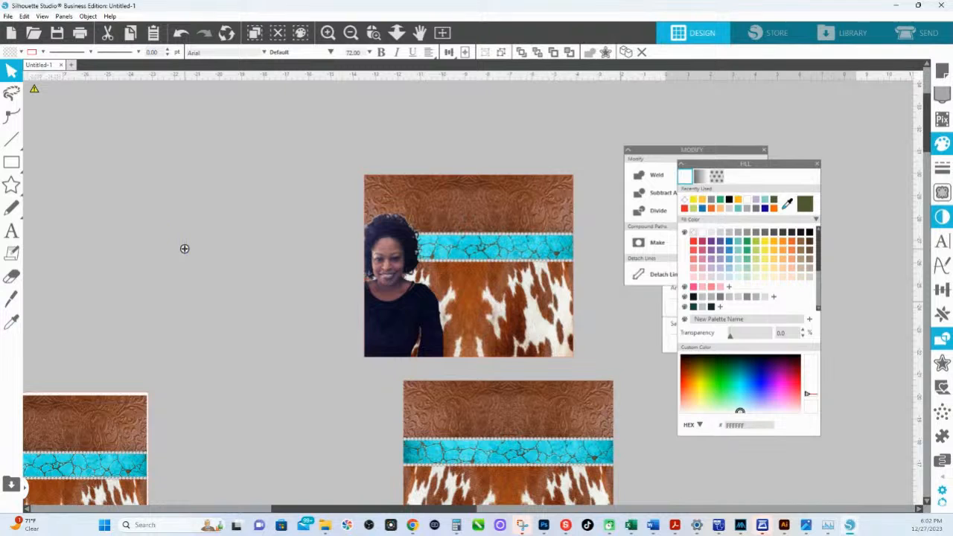
pyautogui.click(185, 249)
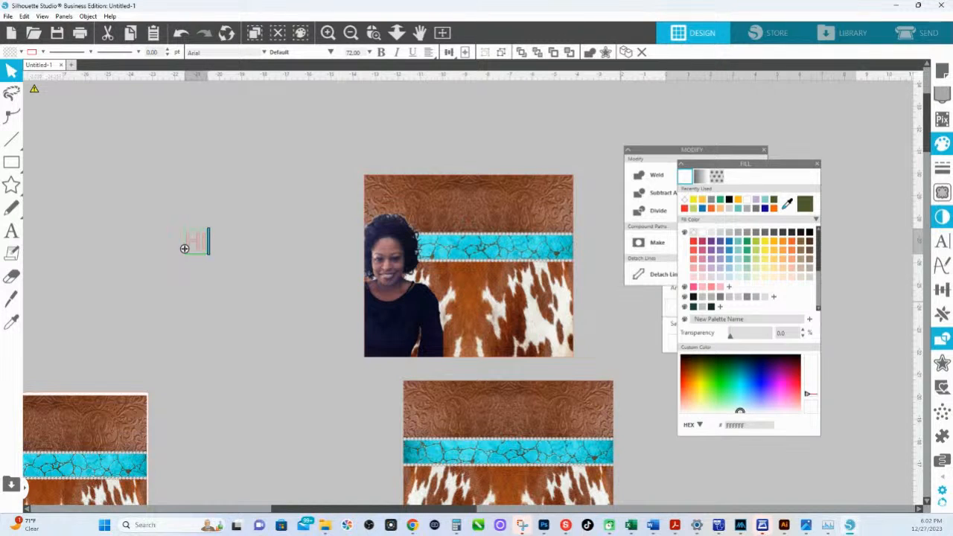
pyautogui.write('HS INK 365')
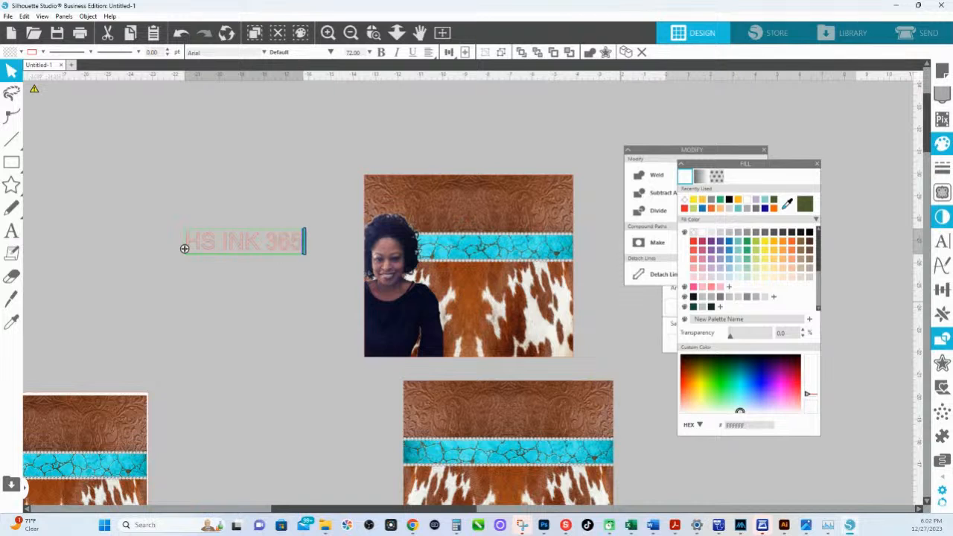
pyautogui.click(150, 216)
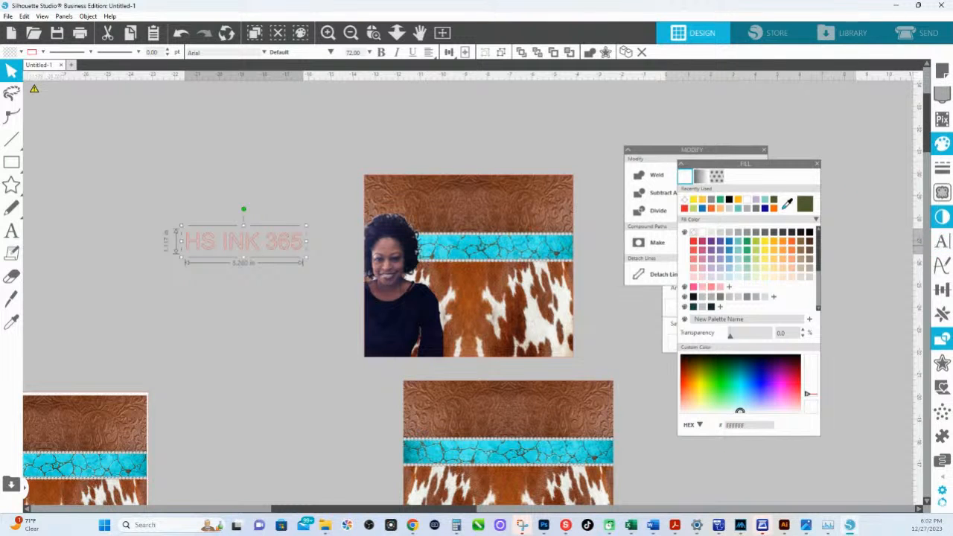
# Set the font of the "HS INK 365" text to Closeness and remove its red outline.
pyautogui.click(942, 241)
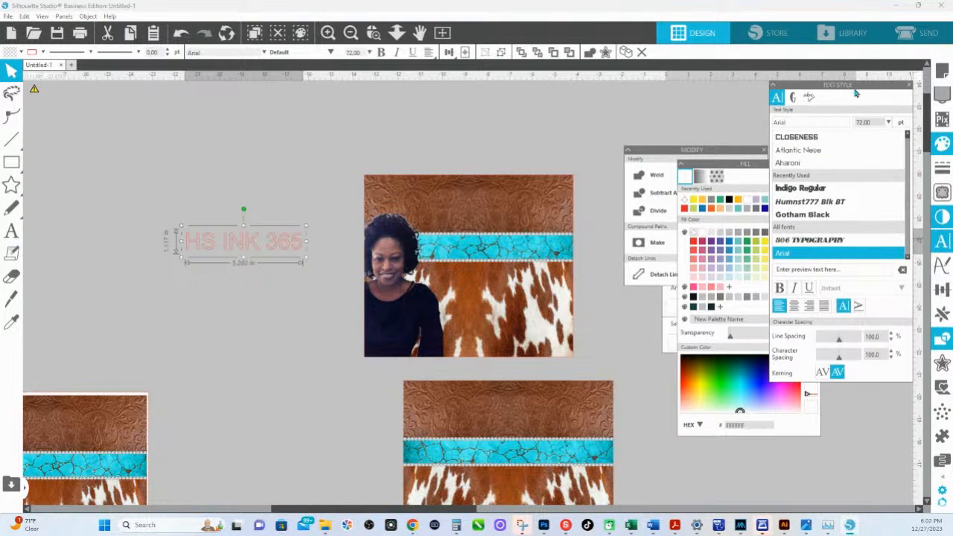
pyautogui.moveTo(857, 93); pyautogui.dragTo(530, 223)
pyautogui.click(463, 268)
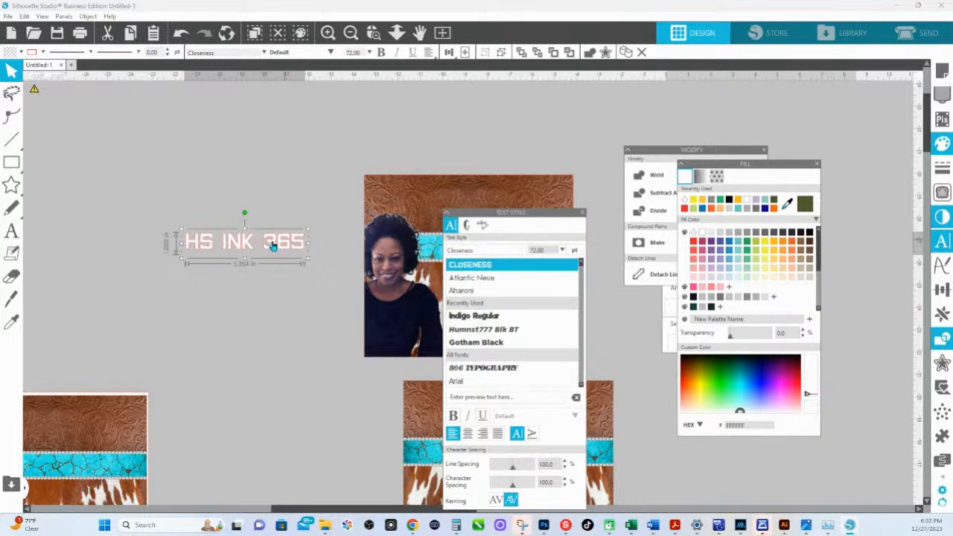
pyautogui.click(42, 52)
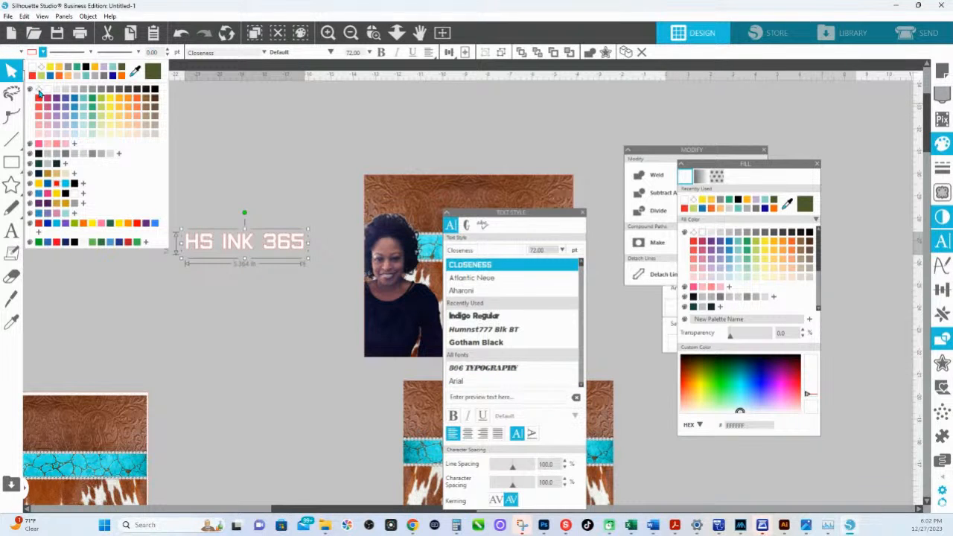
pyautogui.click(39, 90)
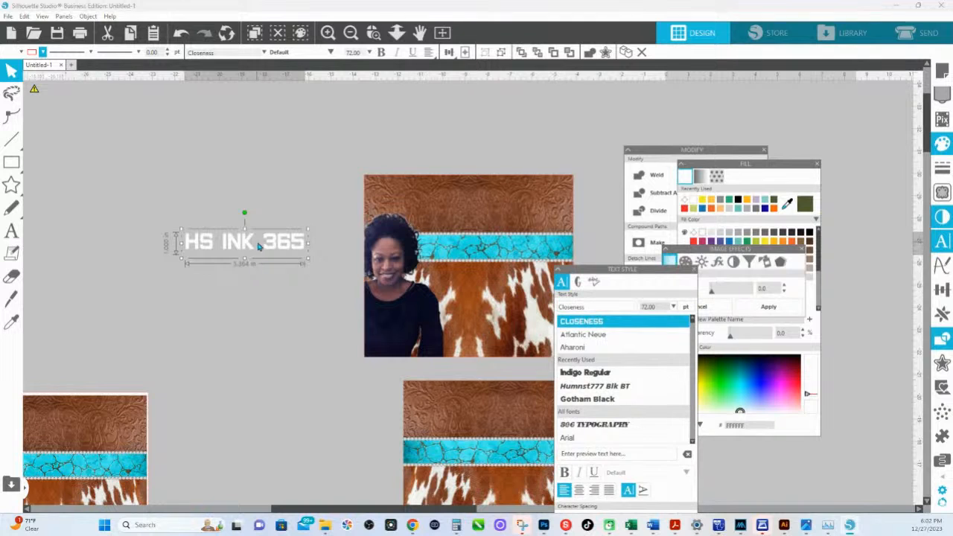
# Place the "HS INK 365" text on the upper leather band and enlarge it until it nearly reaches the design's right edge.
pyautogui.keyDown('shift'); pyautogui.click(441, 216); pyautogui.keyUp('shift')
pyautogui.click(201, 261)
pyautogui.moveTo(215, 242)
pyautogui.mouseDown()
pyautogui.moveTo(291, 244)
pyautogui.moveTo(432, 207)
pyautogui.moveTo(446, 213)
pyautogui.mouseUp()
pyautogui.click(448, 213)
pyautogui.click(518, 210)
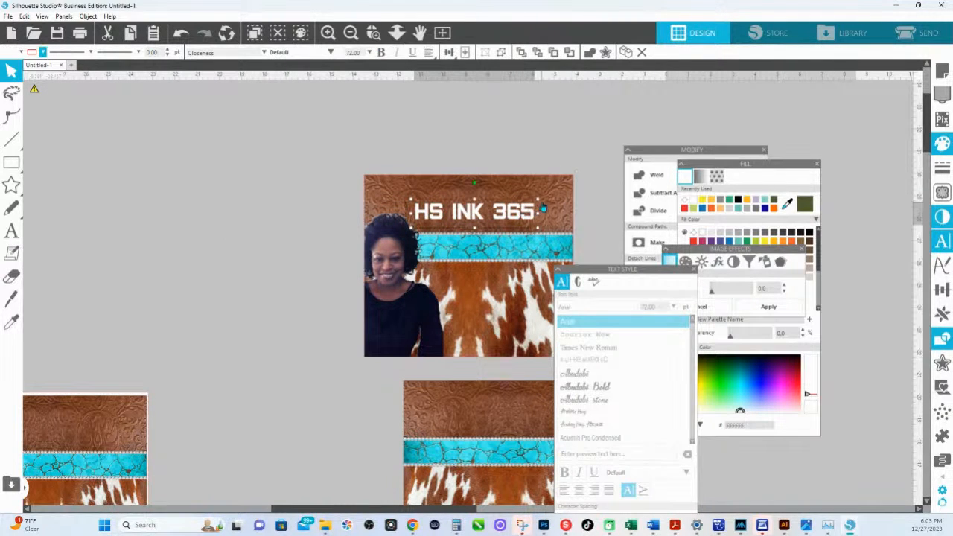
pyautogui.moveTo(539, 200); pyautogui.dragTo(569, 193)
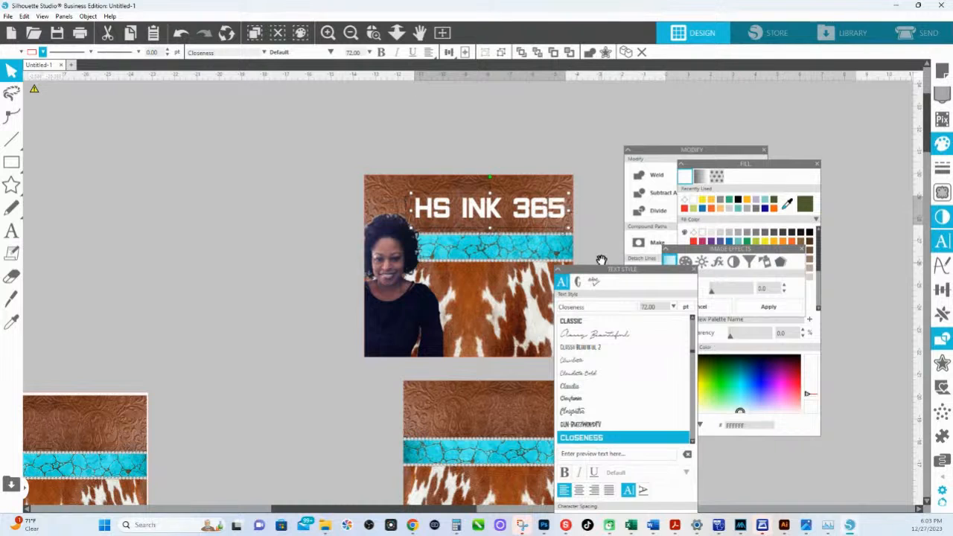
# Group the cowhide background, the portrait and the "HS INK 365" text into one object.
pyautogui.moveTo(602, 261); pyautogui.dragTo(411, 186)
pyautogui.moveTo(129, 117); pyautogui.dragTo(374, 253)
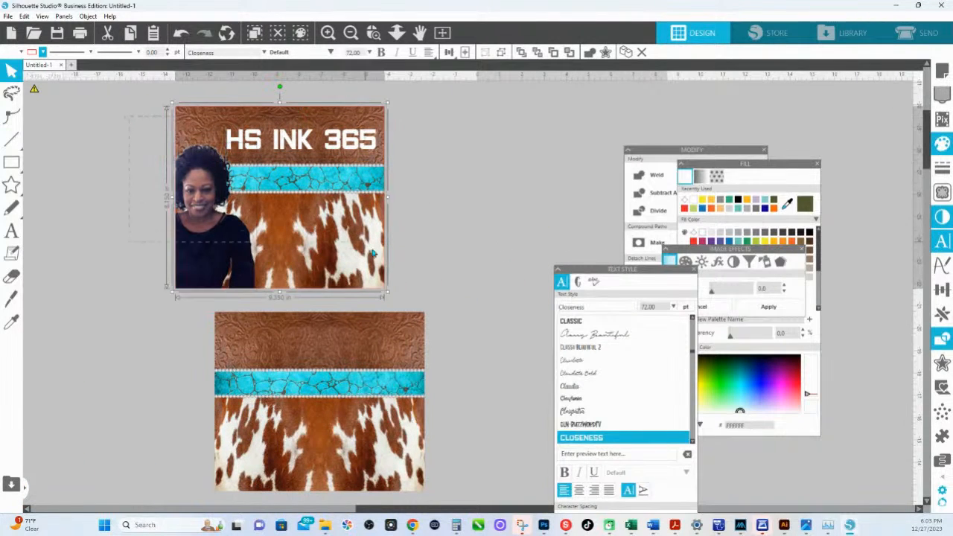
pyautogui.rightClick(307, 214)
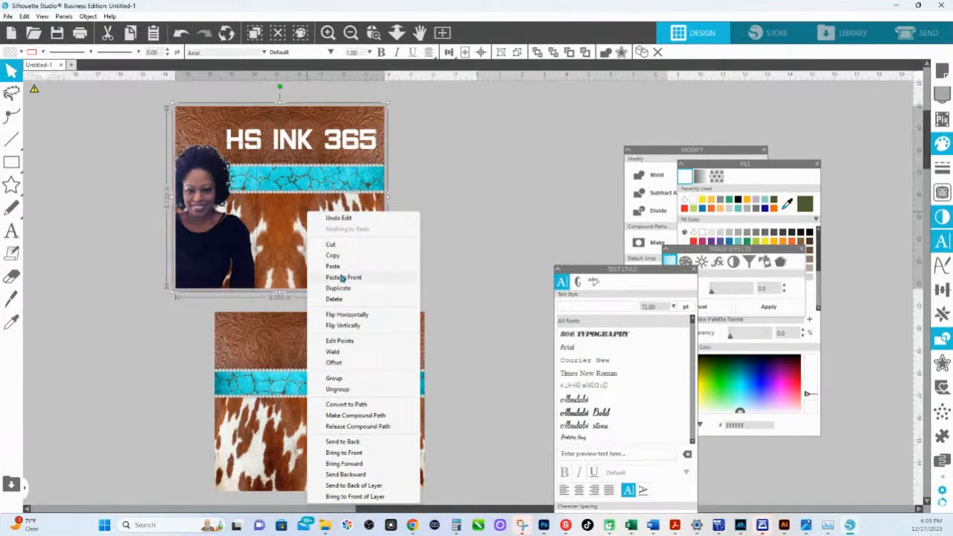
pyautogui.click(357, 379)
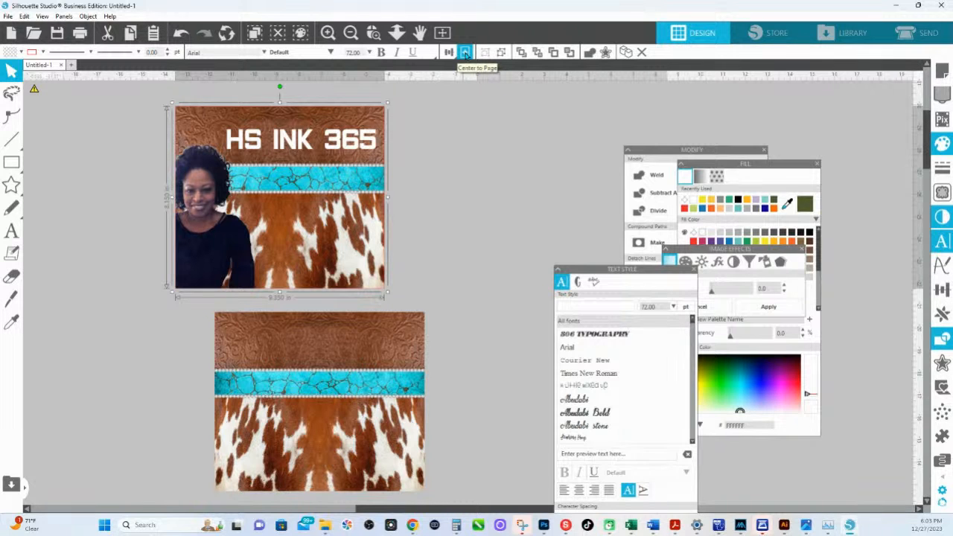
# Center the grouped tumbler design on the page and bring the page into view.
pyautogui.click(465, 52)
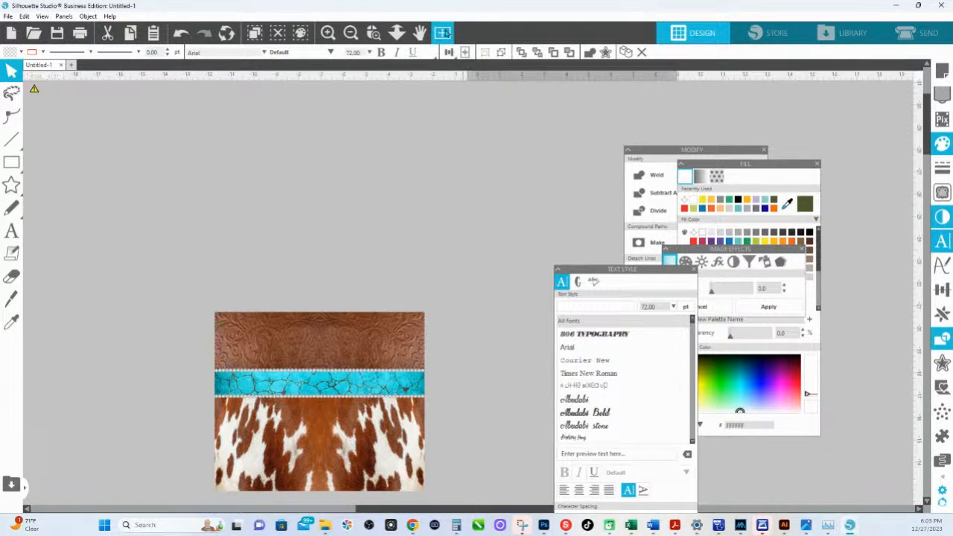
pyautogui.click(442, 33)
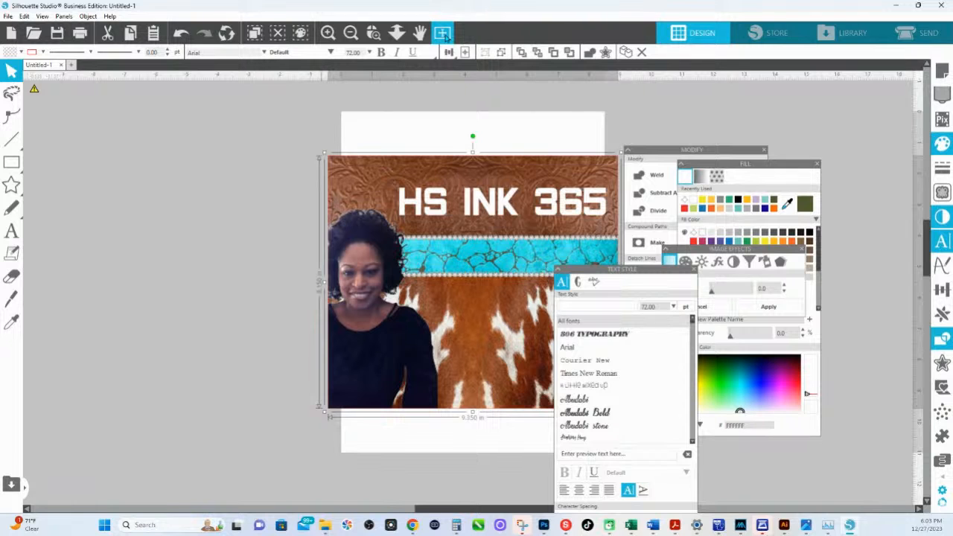
pyautogui.moveTo(484, 477); pyautogui.dragTo(381, 452)
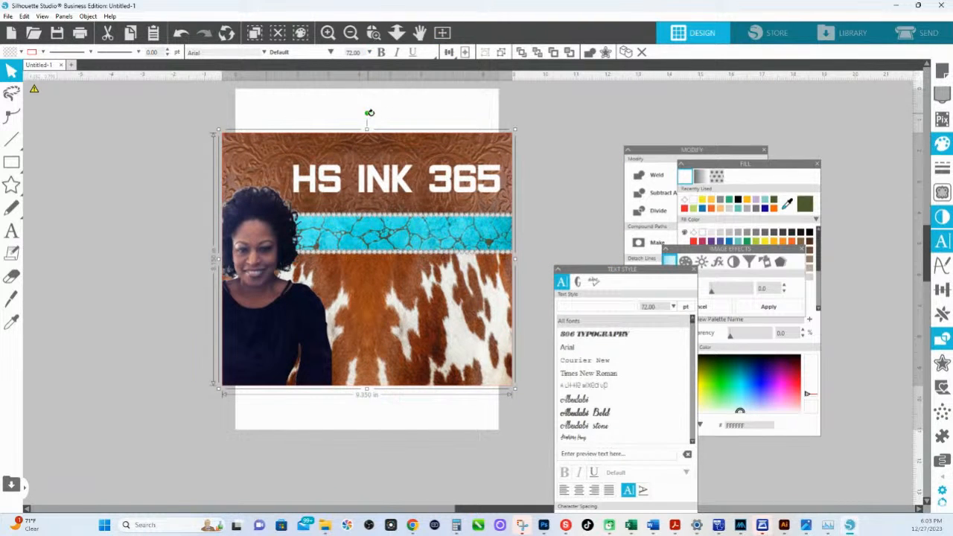
# Rotate the grouped design 90° clockwise and move it up near the page's top edge, then deselect it.
pyautogui.moveTo(369, 112); pyautogui.dragTo(541, 258)
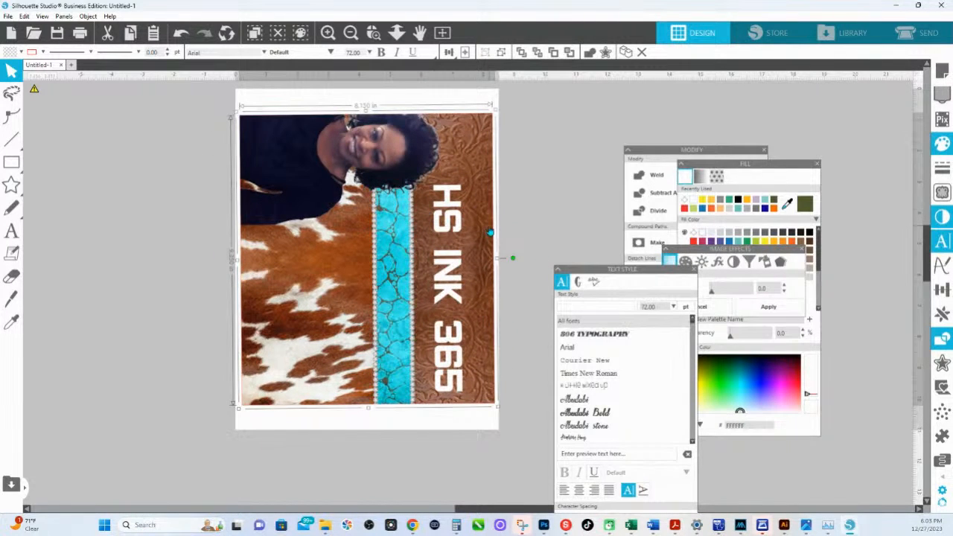
pyautogui.hotkey('ctrl', 'z')
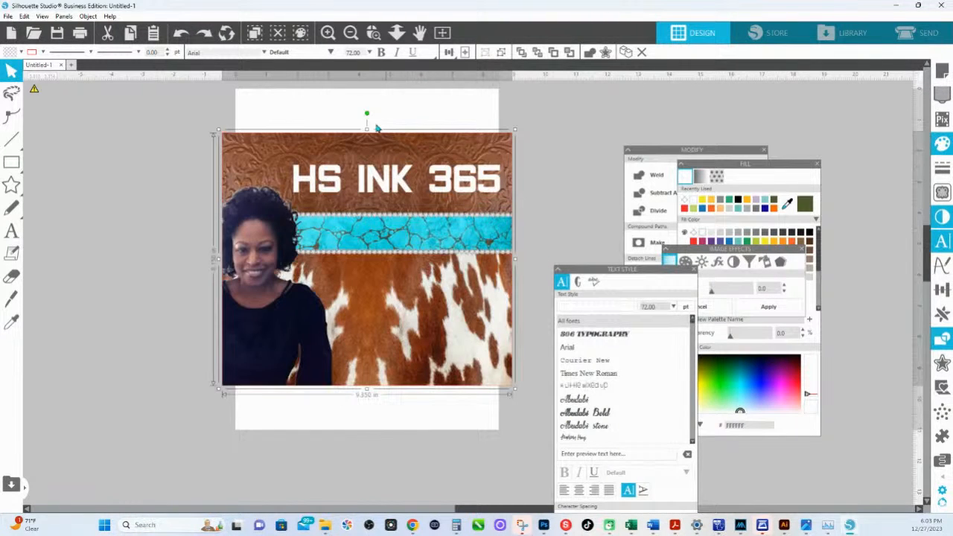
pyautogui.moveTo(366, 113); pyautogui.dragTo(535, 263)
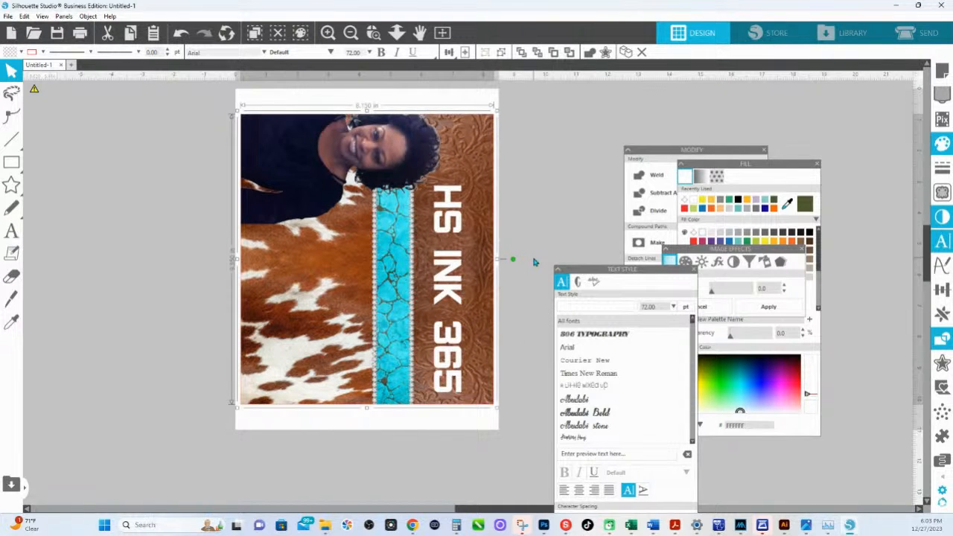
pyautogui.click(535, 263)
pyautogui.moveTo(395, 240); pyautogui.dragTo(395, 220)
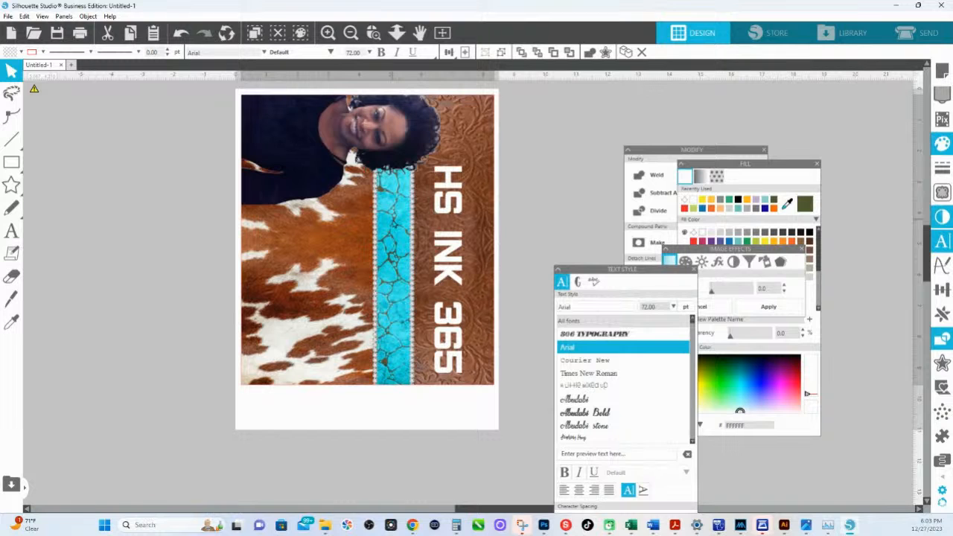
pyautogui.press('Escape')
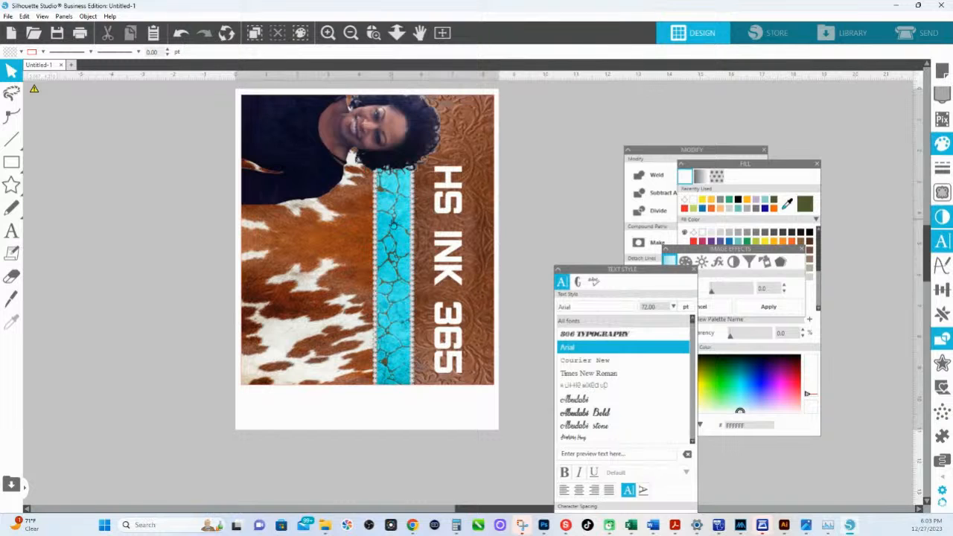
# Send the page to print and select the WF-7210 Series HS INK HQ SUBLIMATION printer.
pyautogui.click(81, 33)
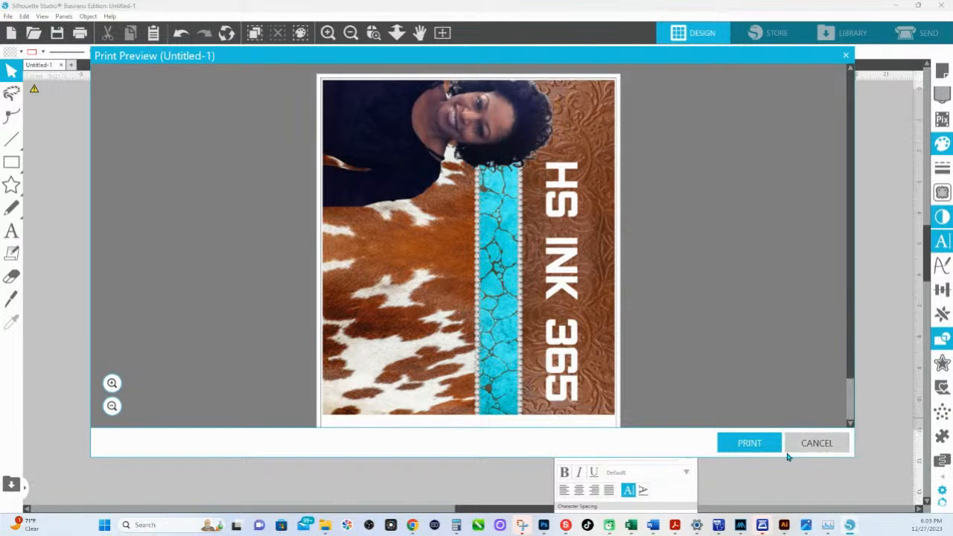
pyautogui.click(749, 443)
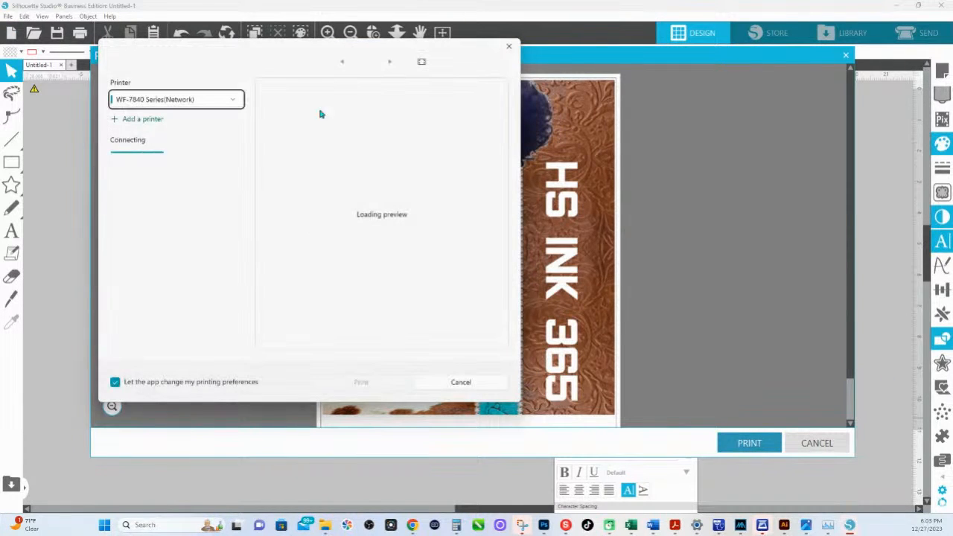
pyautogui.click(509, 46)
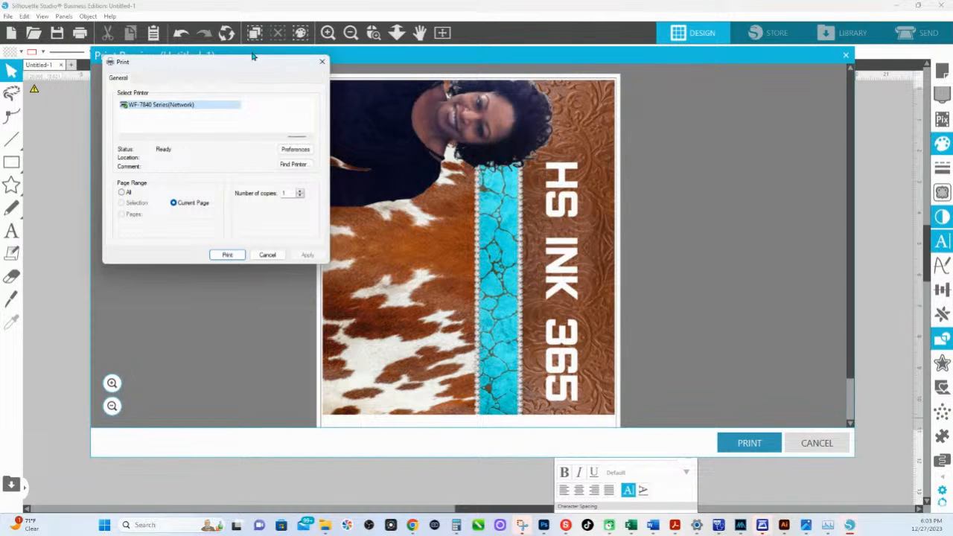
pyautogui.moveTo(254, 65); pyautogui.dragTo(470, 110)
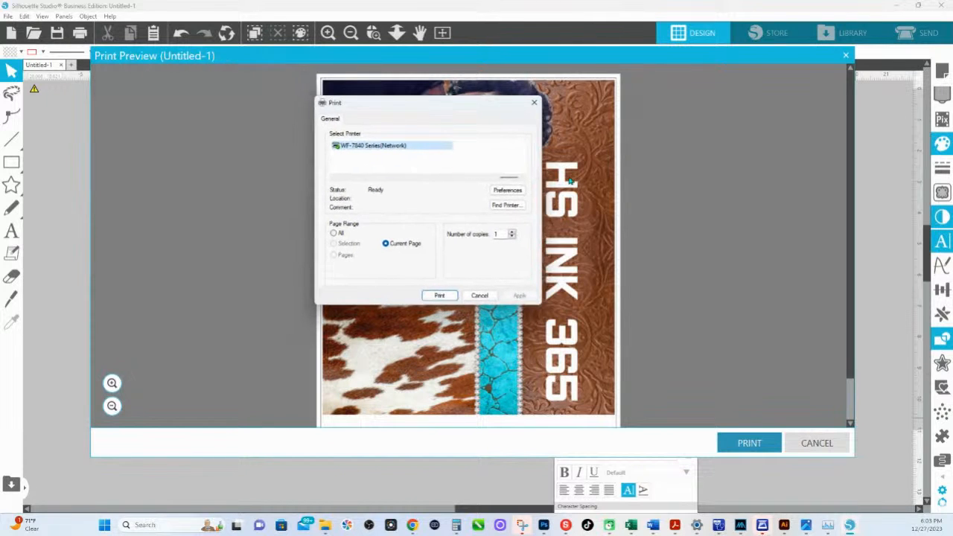
pyautogui.click(508, 190)
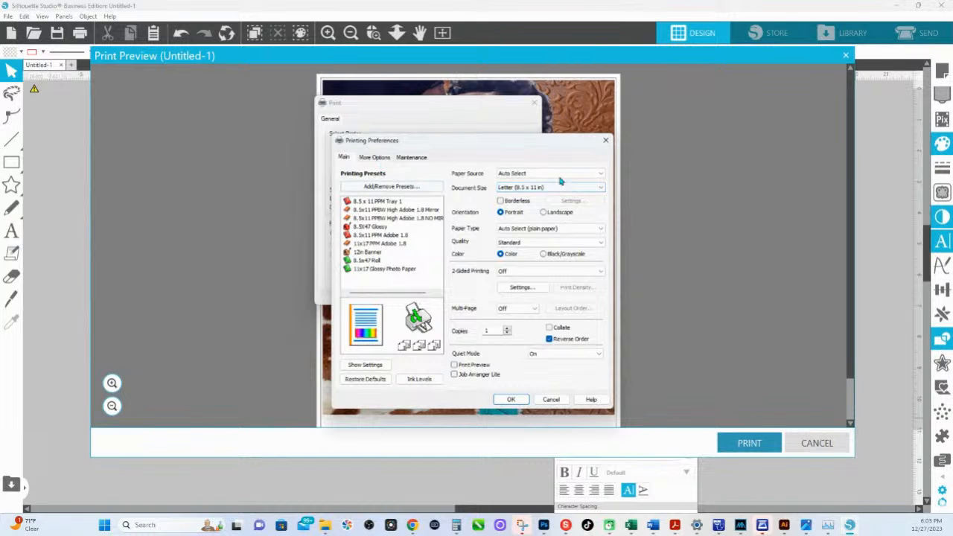
pyautogui.click(550, 397)
pyautogui.click(337, 178)
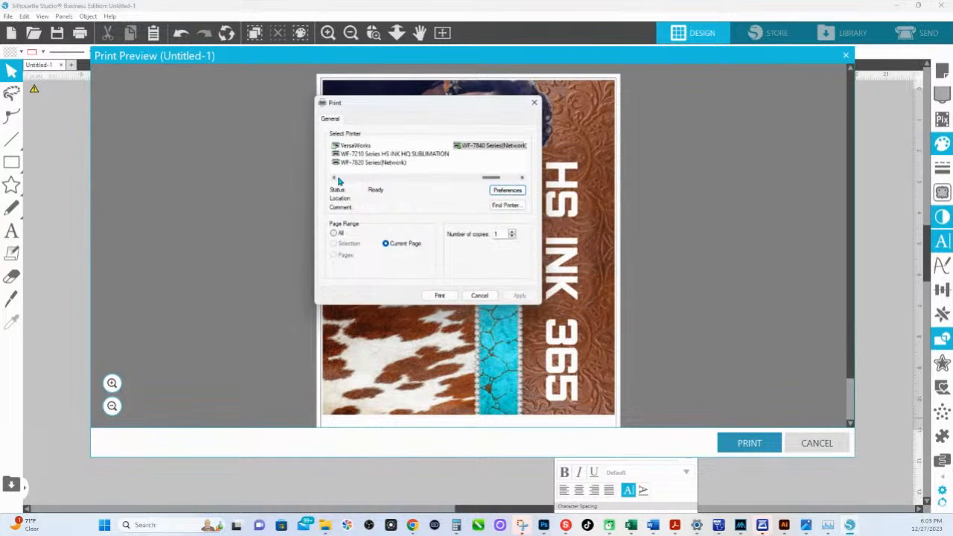
pyautogui.click(388, 154)
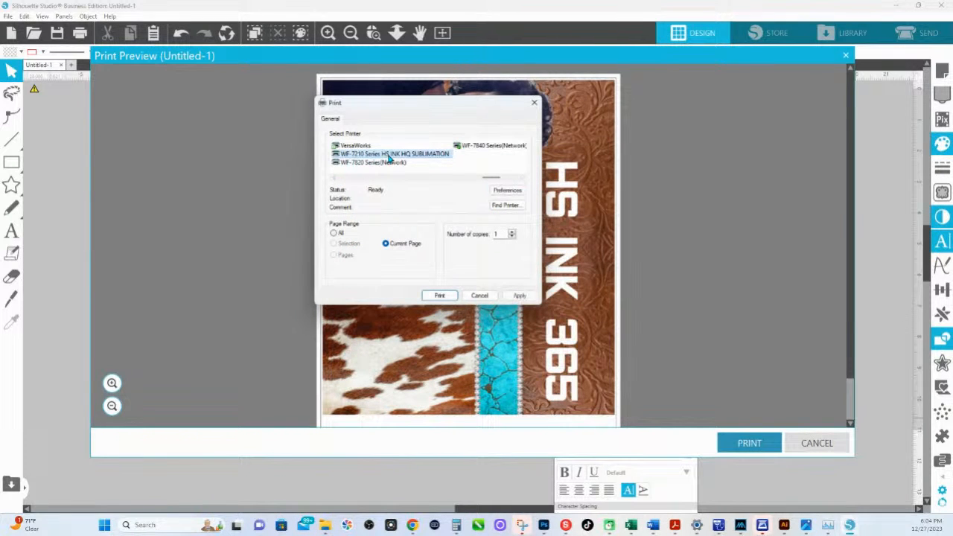
# Review the main and additional settings of the 8.5x11 Tray 2 Mirror on Density preset in the printer preferences, then cancel.
pyautogui.click(508, 192)
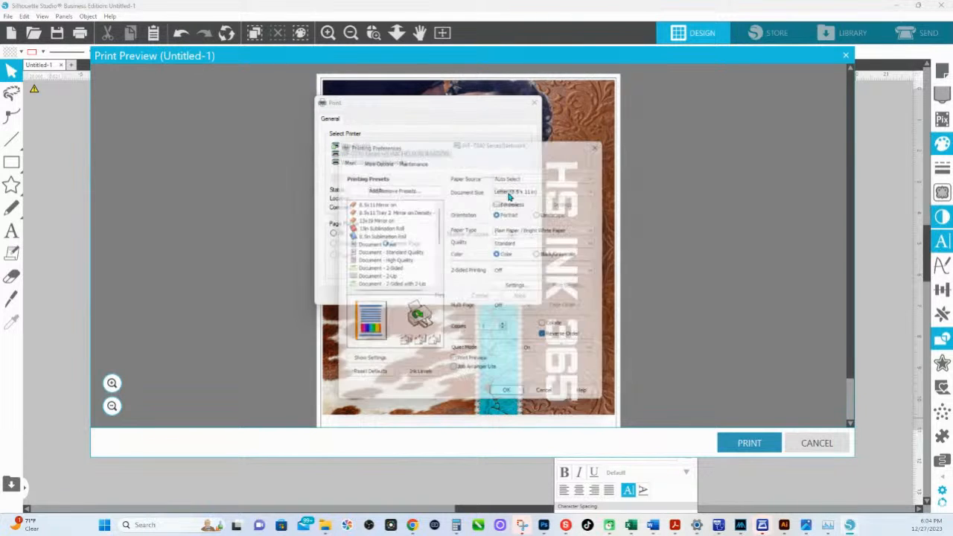
pyautogui.click(402, 210)
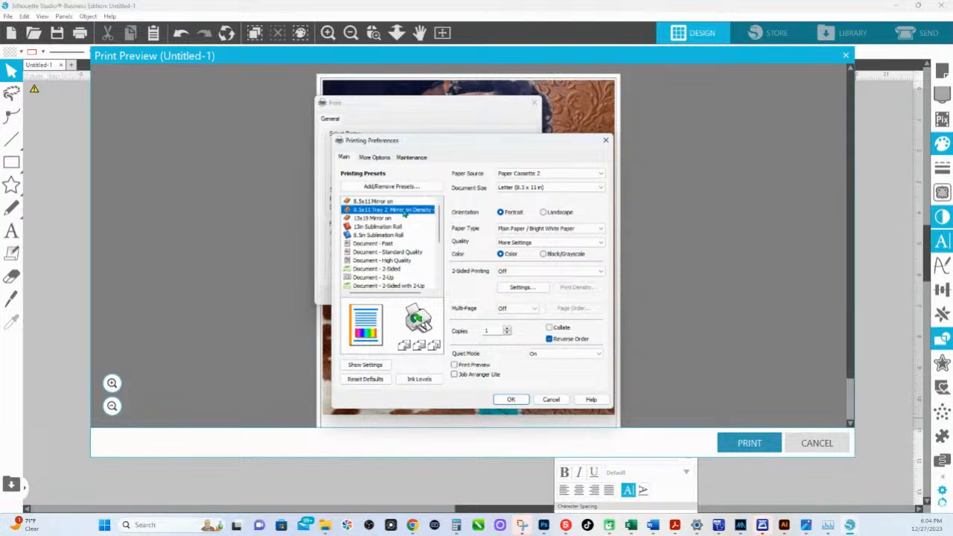
pyautogui.click(375, 157)
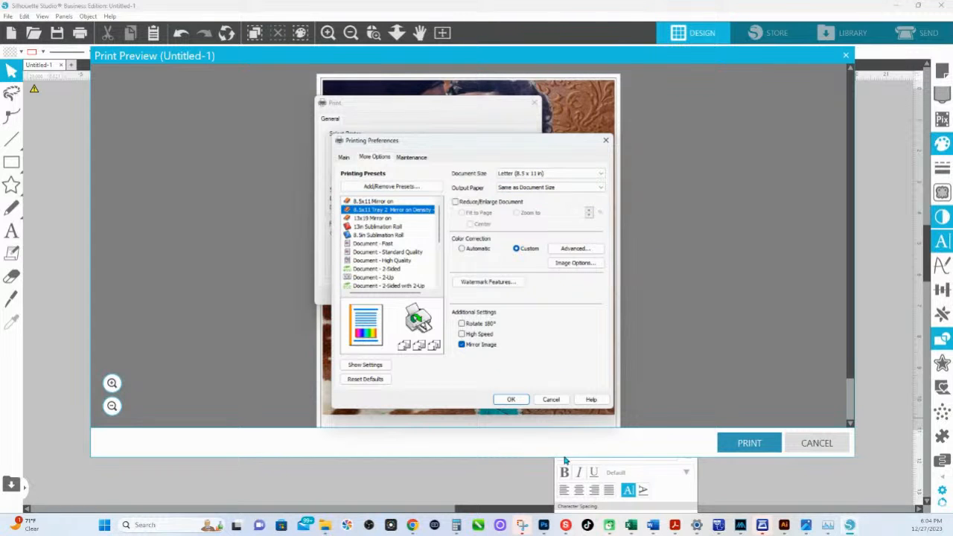
pyautogui.click(345, 158)
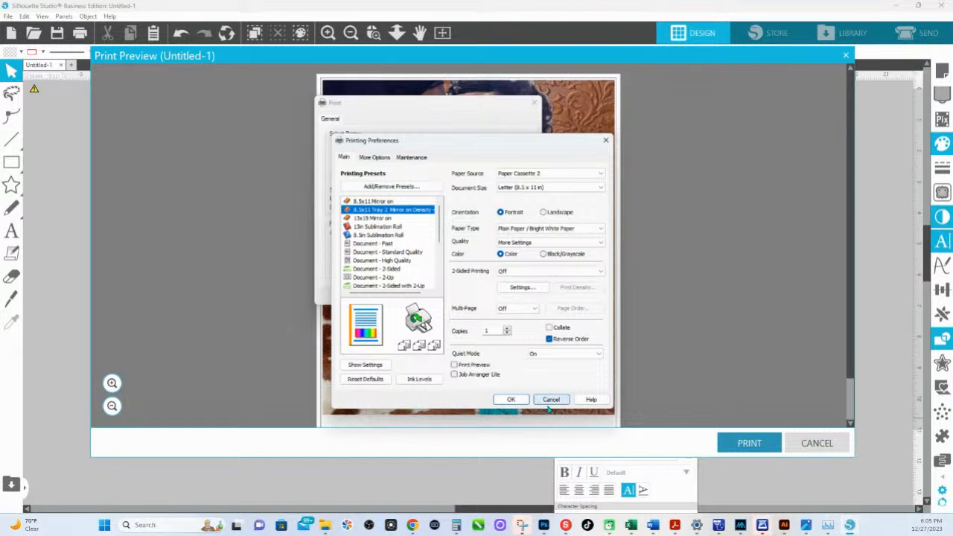
pyautogui.click(500, 484)
pyautogui.click(552, 399)
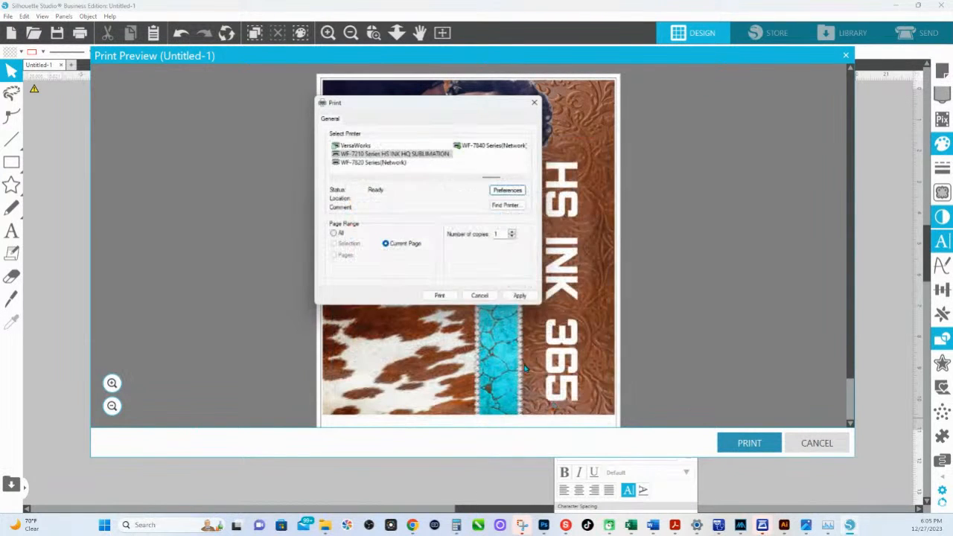
# Cancel the print job and close the print preview.
pyautogui.click(479, 295)
pyautogui.click(817, 443)
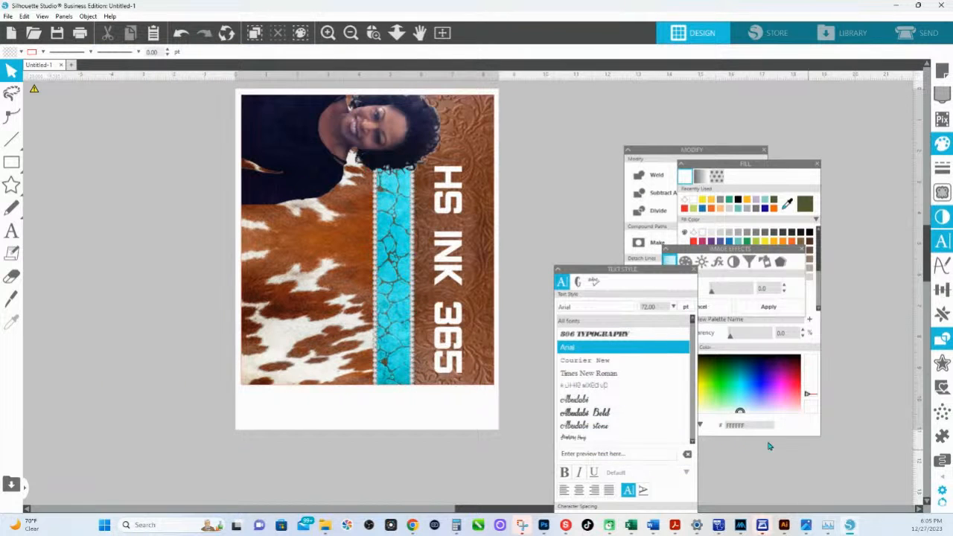
# Examine the blank leather, turquoise and cowhide background up close, including its rhinestone borders.
pyautogui.scroll(5, 318, 309)
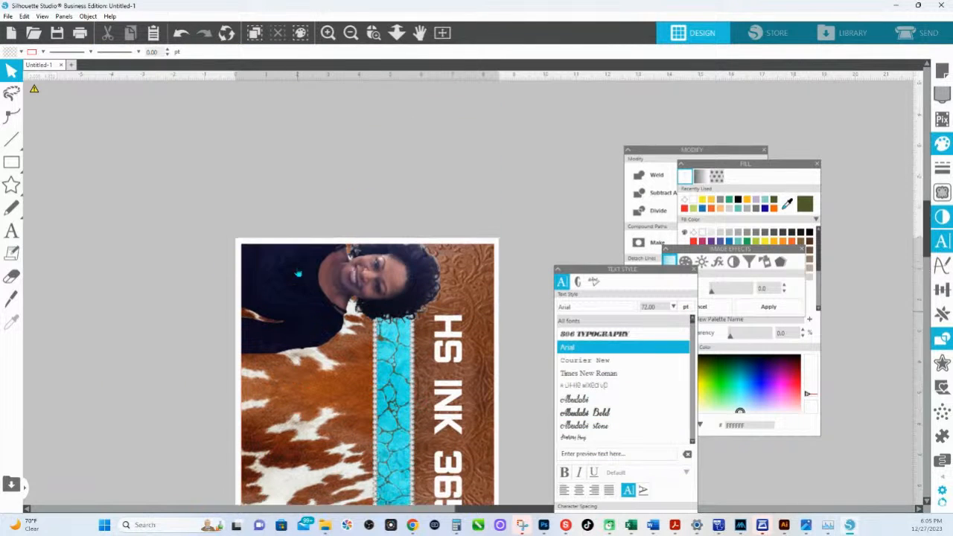
pyautogui.moveTo(128, 160)
pyautogui.mouseDown()
pyautogui.moveTo(422, 348)
pyautogui.moveTo(488, 440)
pyautogui.mouseUp()
pyautogui.moveTo(394, 279); pyautogui.dragTo(328, 523)
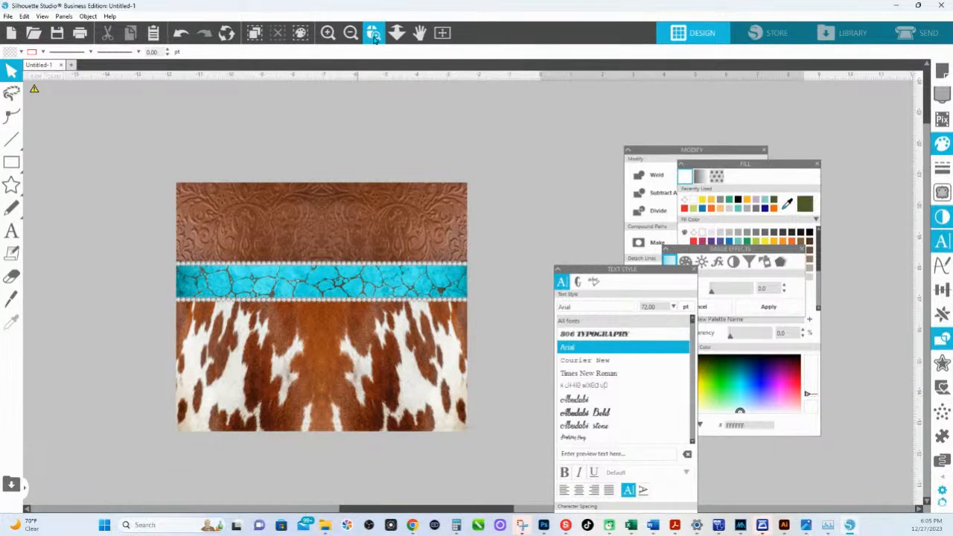
pyautogui.click(374, 36)
pyautogui.moveTo(169, 181); pyautogui.dragTo(597, 448)
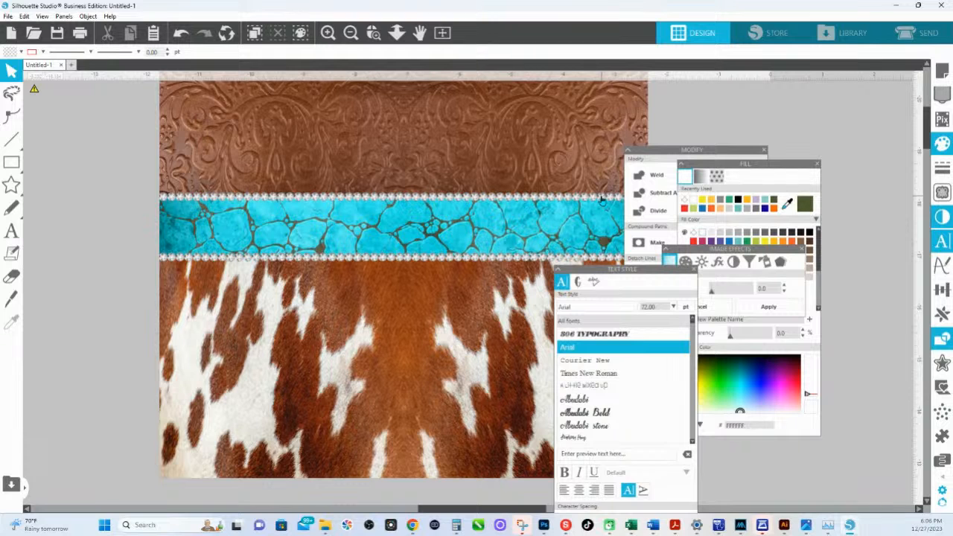
pyautogui.click(399, 34)
pyautogui.moveTo(427, 231); pyautogui.dragTo(419, 163)
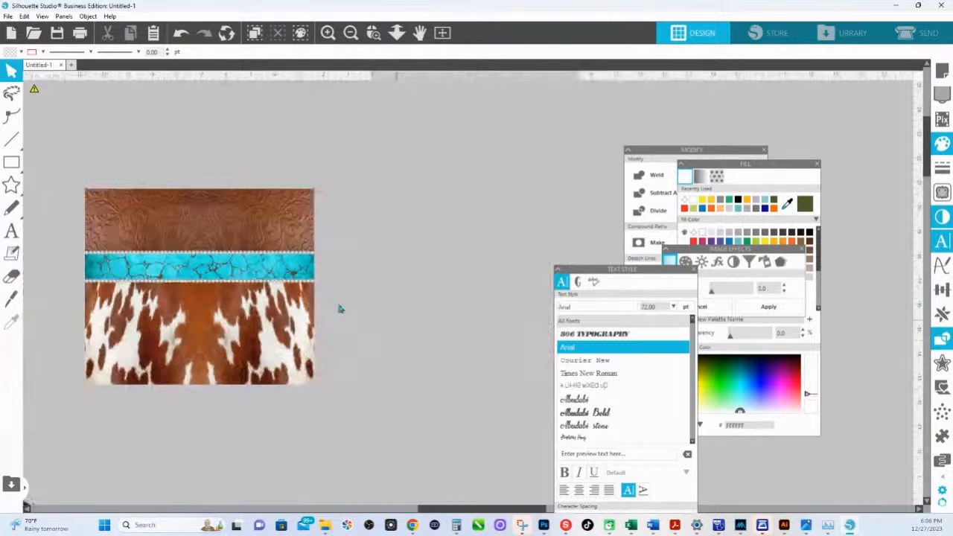
# Duplicate the leather, turquoise and cowhide background and place the copy in the empty area beside the original.
pyautogui.click(207, 279)
pyautogui.moveTo(206, 330); pyautogui.dragTo(229, 286)
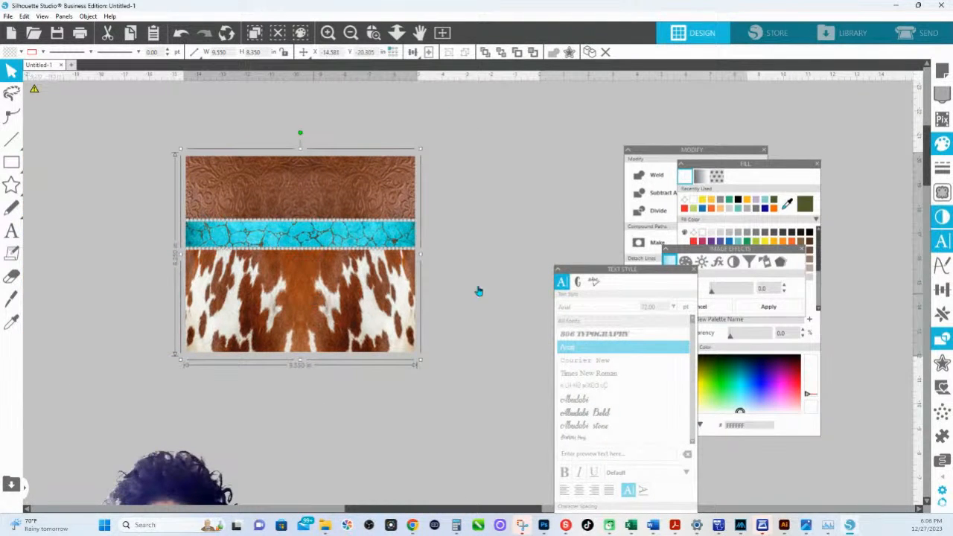
pyautogui.moveTo(298, 296); pyautogui.dragTo(498, 298)
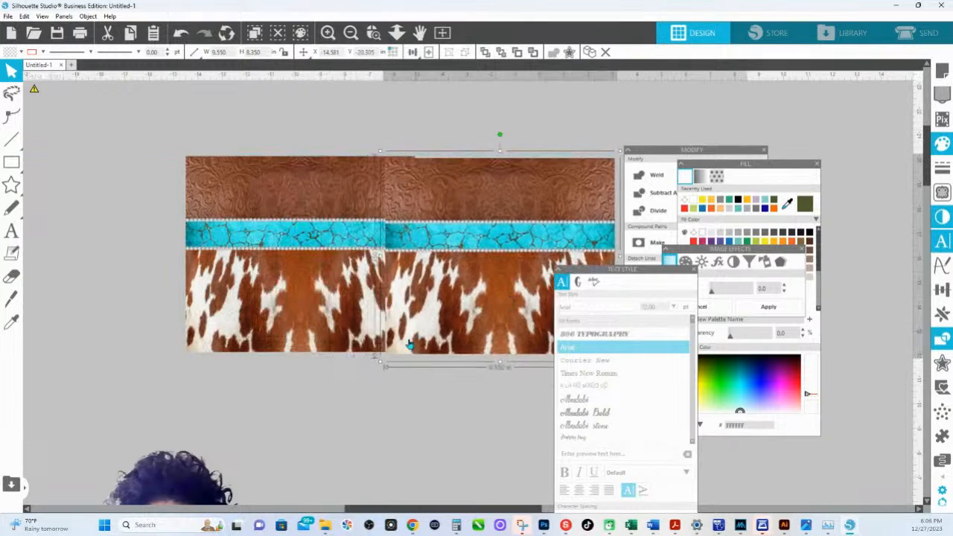
pyautogui.moveTo(578, 267); pyautogui.dragTo(537, 266)
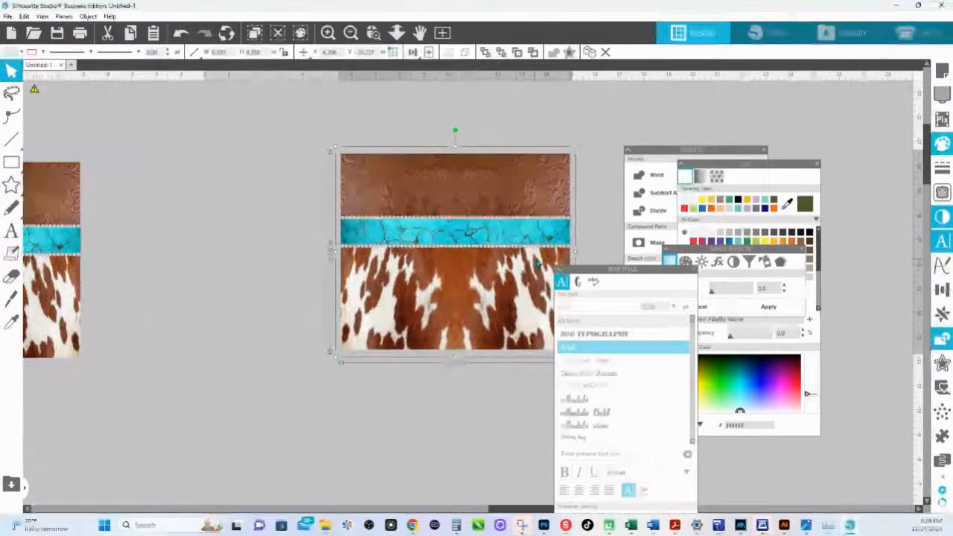
# Give the copied background rectangle a red outline and remove its pattern fill, then deselect it.
pyautogui.click(44, 52)
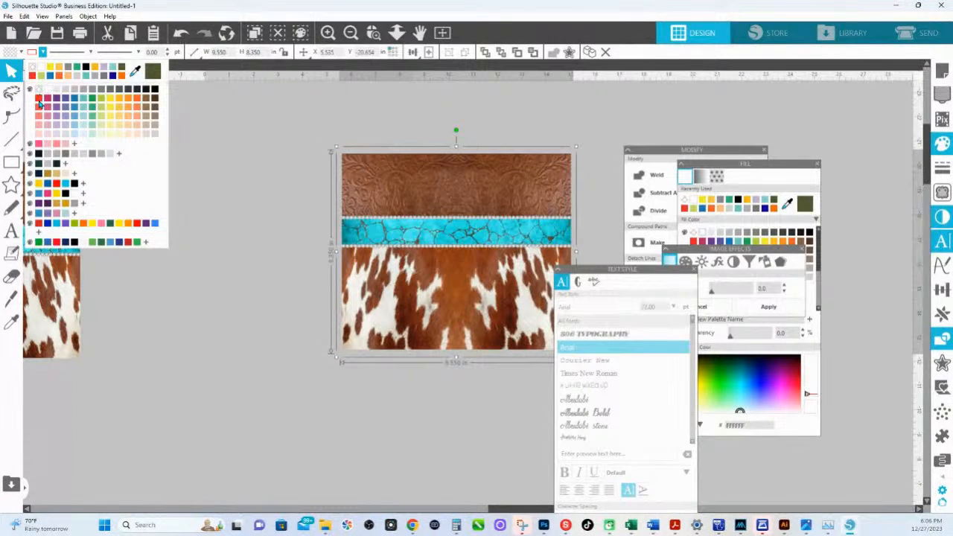
pyautogui.click(42, 104)
pyautogui.click(21, 52)
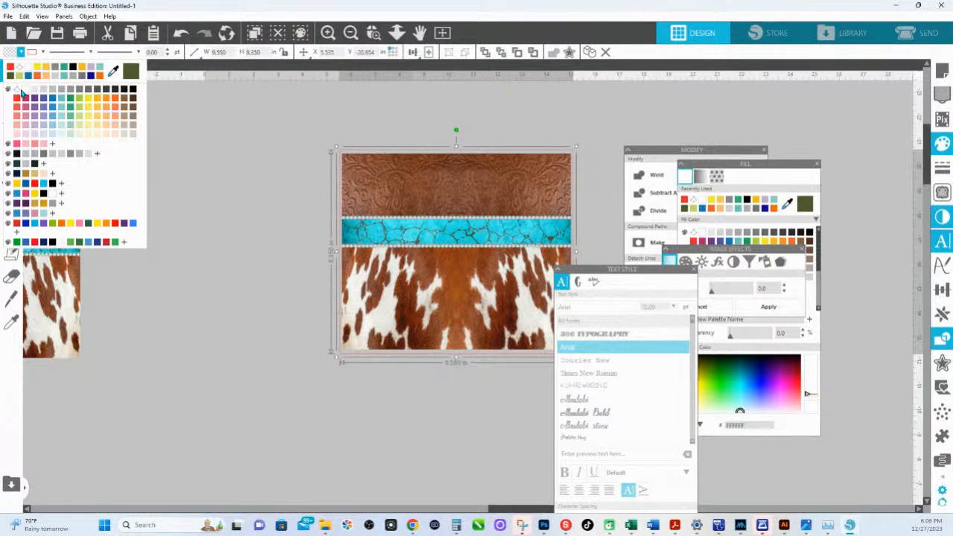
pyautogui.click(16, 90)
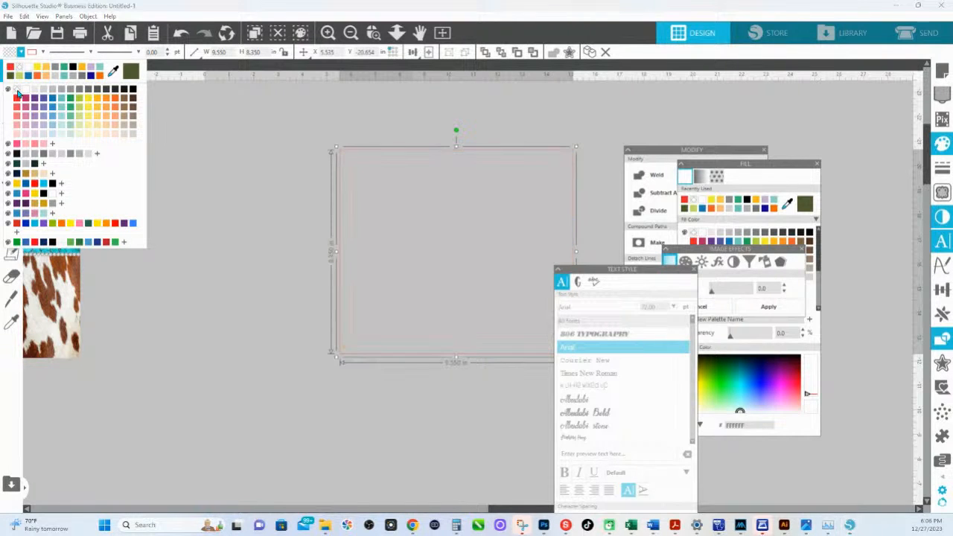
pyautogui.click(310, 366)
# Paste a copy in front of the empty rectangle, fill it blue and shrink it from its upper edge to about 4.4 in high.
pyautogui.click(475, 355)
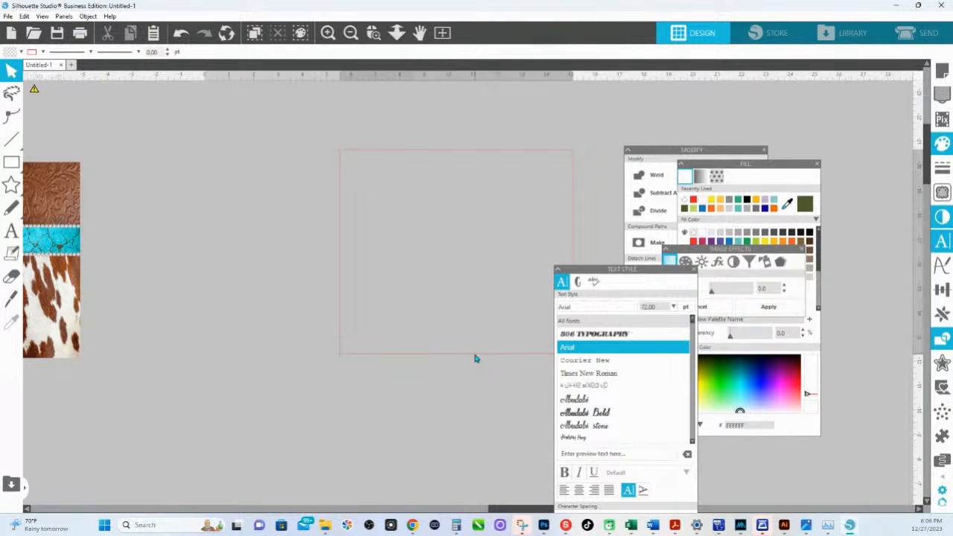
pyautogui.press('space')
pyautogui.moveTo(475, 358); pyautogui.dragTo(428, 365)
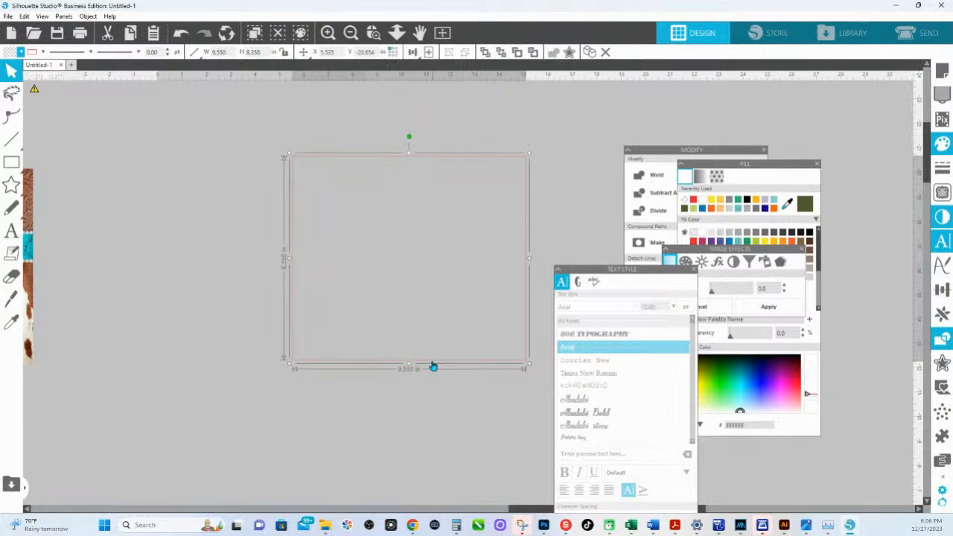
pyautogui.rightClick(434, 367)
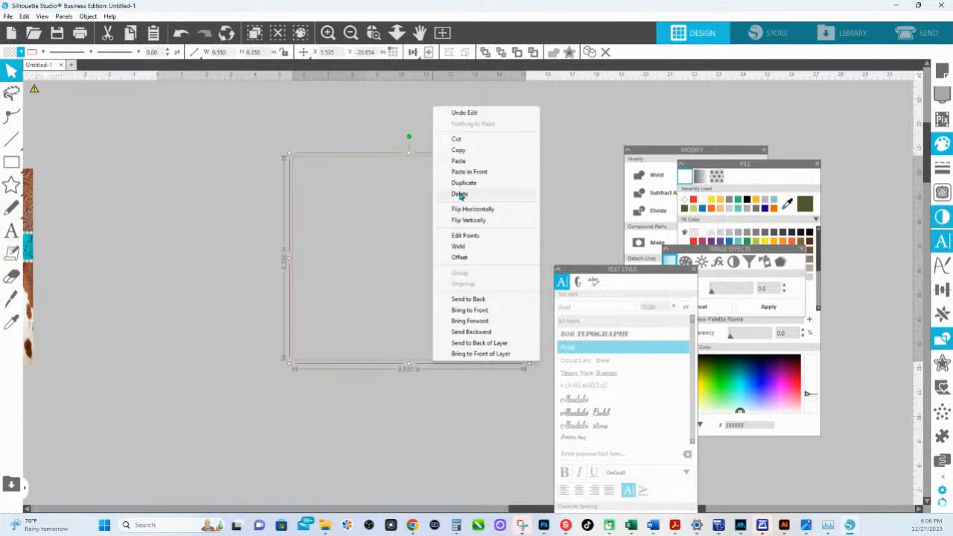
pyautogui.click(460, 152)
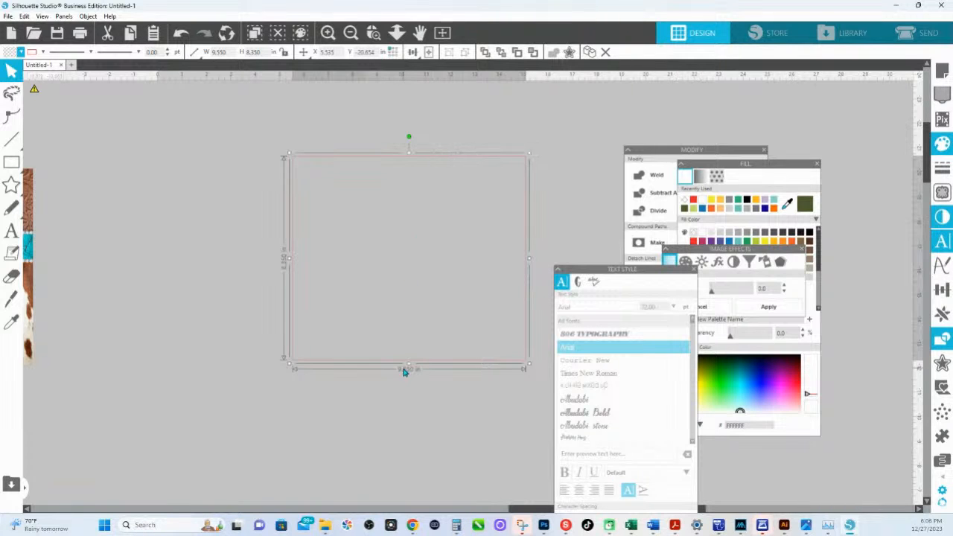
pyautogui.rightClick(406, 373)
pyautogui.click(446, 179)
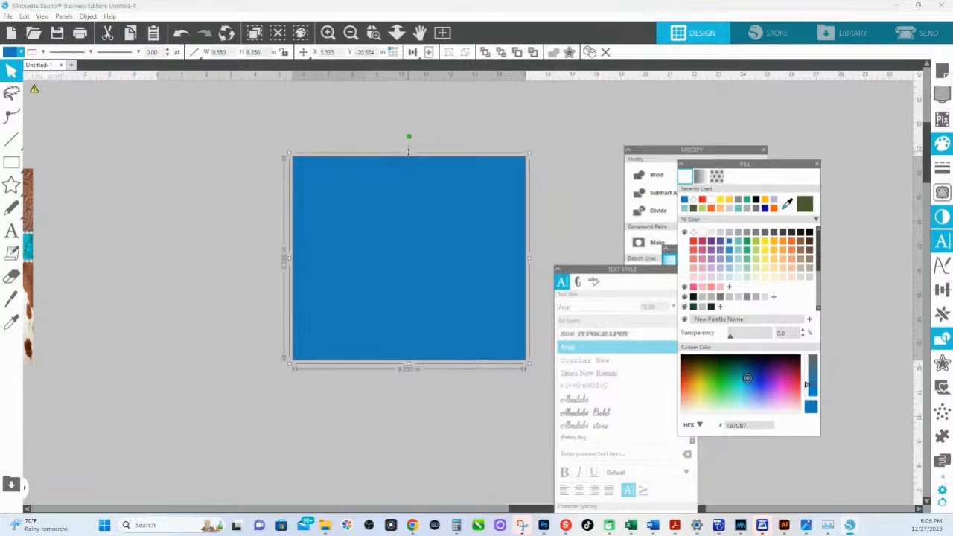
pyautogui.moveTo(409, 155); pyautogui.dragTo(415, 253)
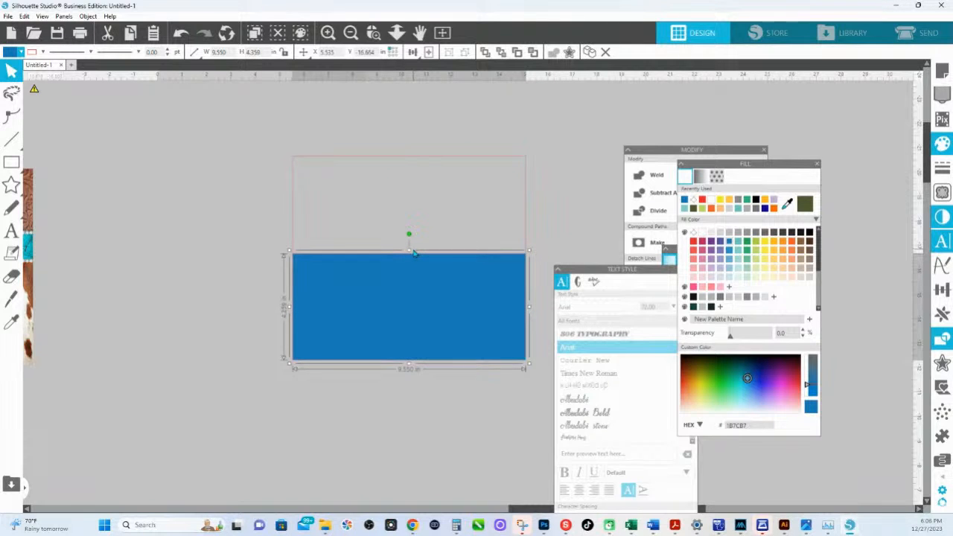
# Paste another copy of the outlined rectangle in front, fill it yellow and shorten it from below to about 2.8 in high.
pyautogui.click(417, 162)
pyautogui.rightClick(417, 162)
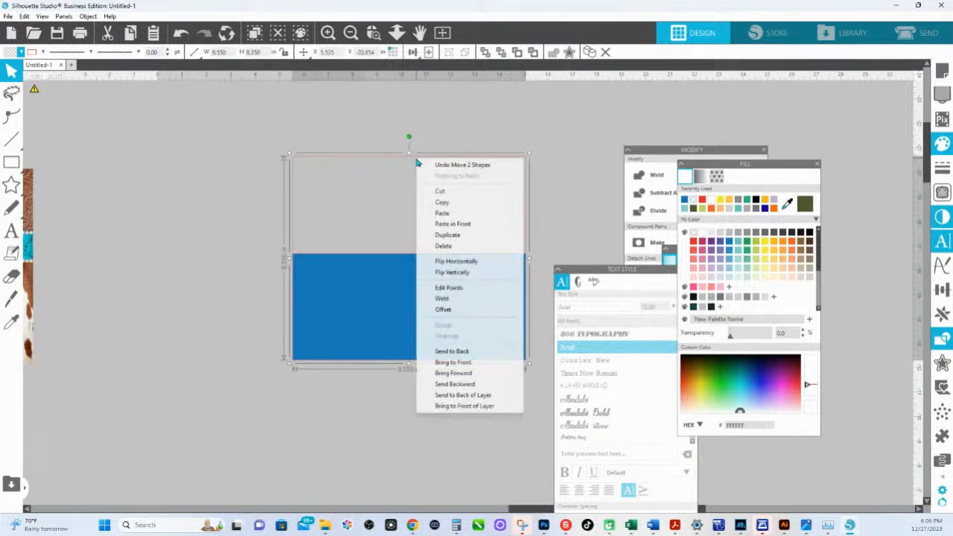
pyautogui.click(438, 223)
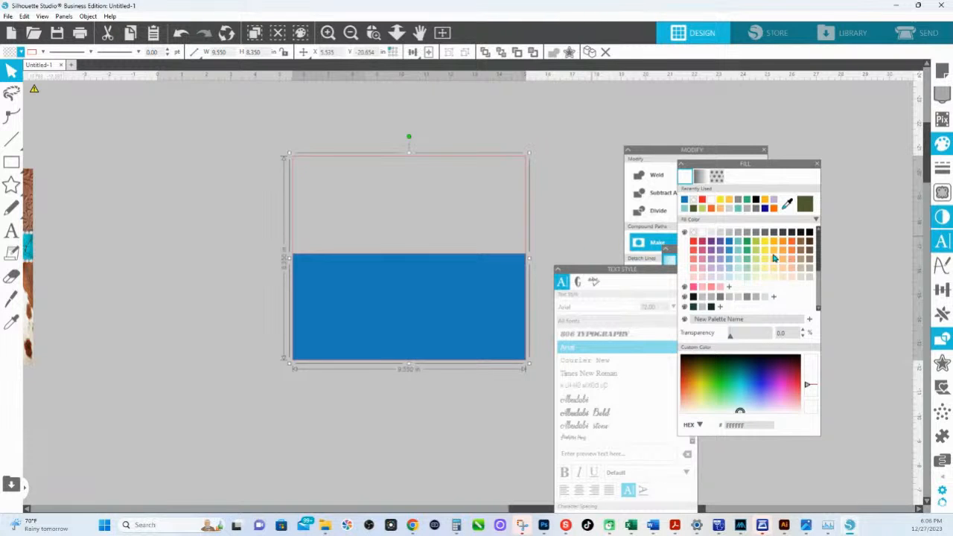
pyautogui.click(766, 242)
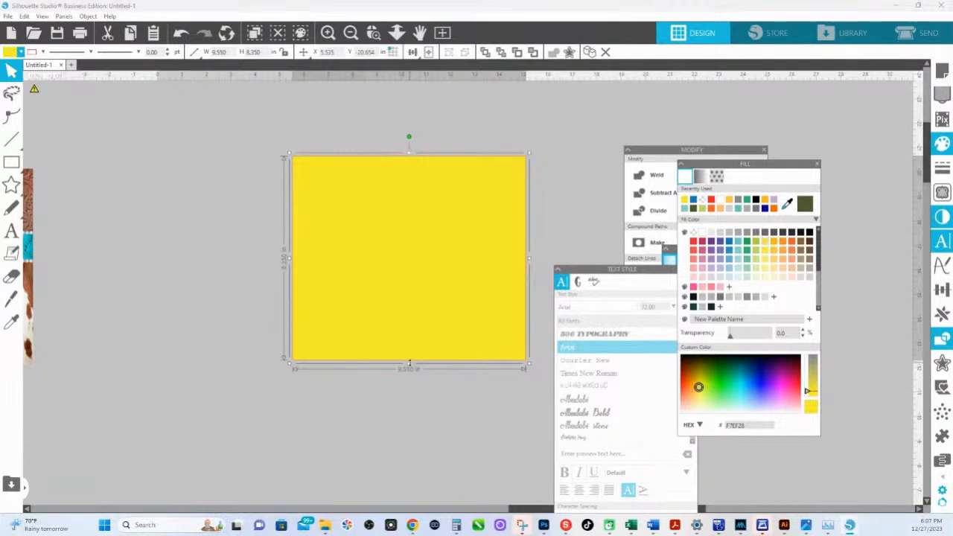
pyautogui.moveTo(409, 364); pyautogui.dragTo(409, 226)
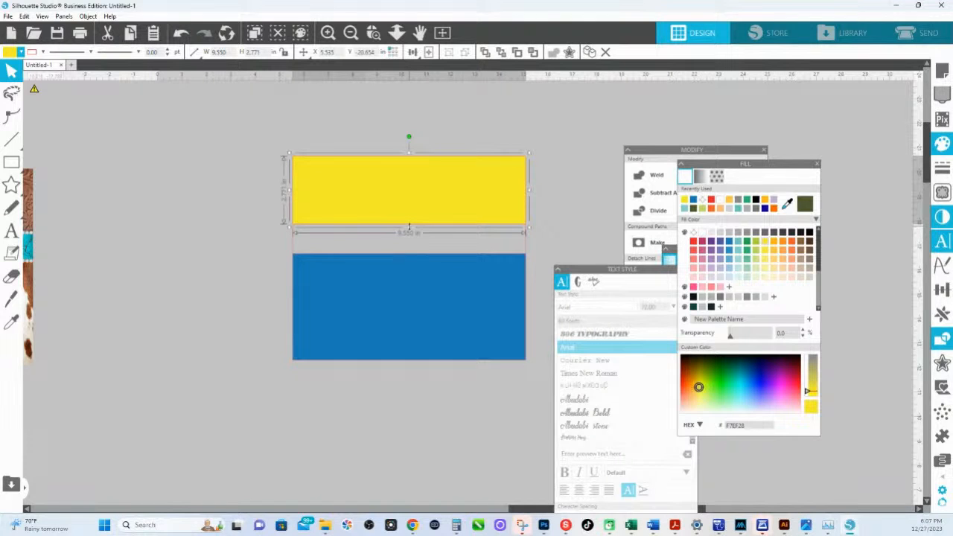
# Paste a third rectangle copy in front, reduce it to about 1.7 in high, fill it pink and position it between the yellow and blue bands.
pyautogui.rightClick(437, 239)
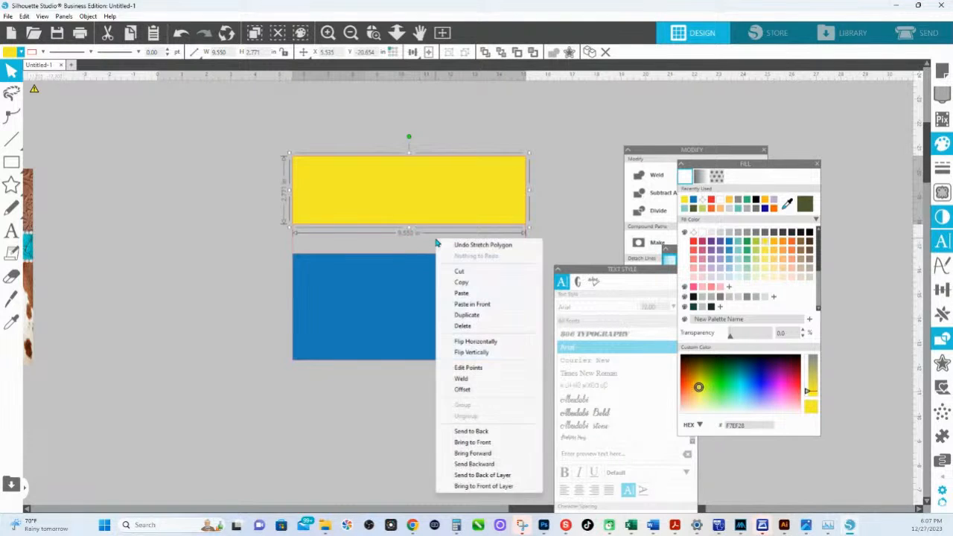
pyautogui.click(474, 304)
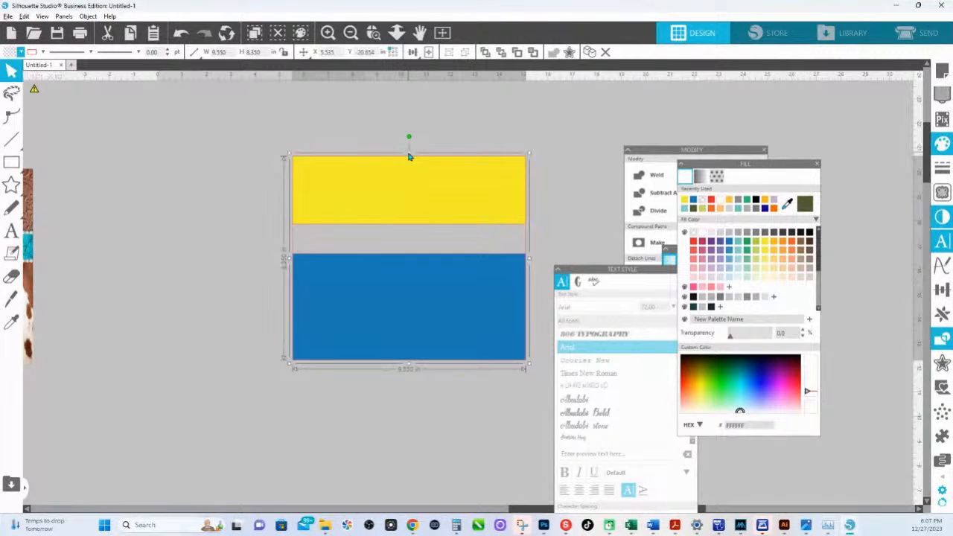
pyautogui.moveTo(409, 157); pyautogui.dragTo(426, 235)
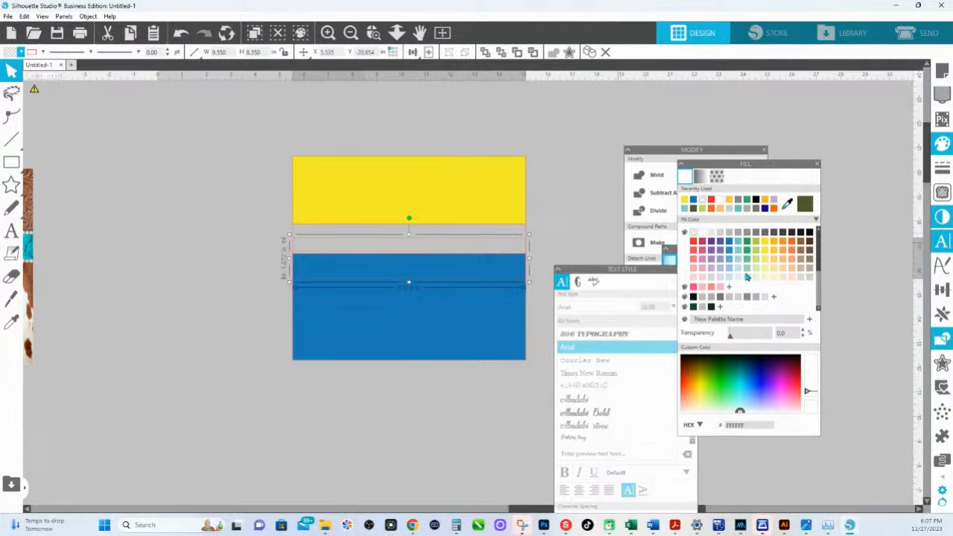
pyautogui.click(694, 287)
pyautogui.moveTo(404, 268); pyautogui.dragTo(402, 246)
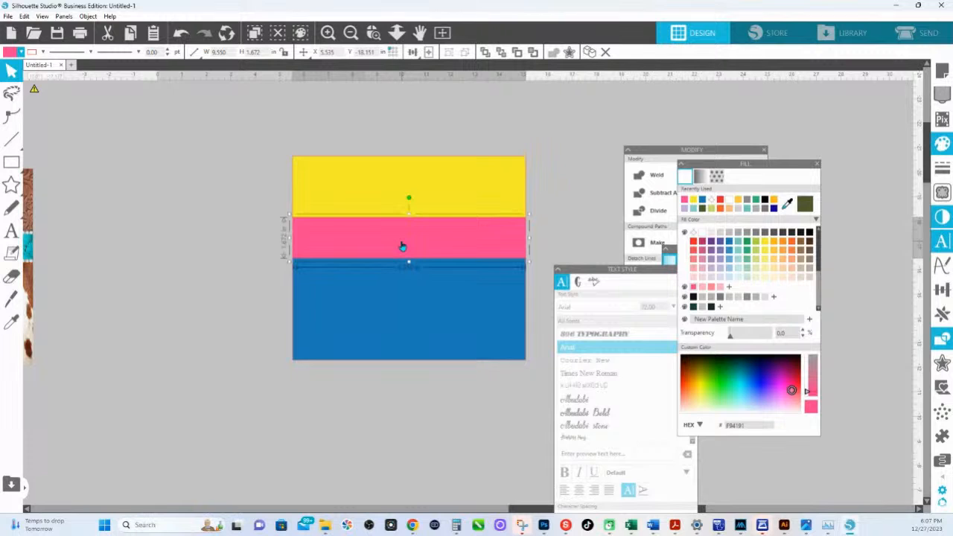
# Switch to the Downloads folder in File Explorer and search it for "rhinestone".
pyautogui.moveTo(395, 409); pyautogui.dragTo(500, 401)
pyautogui.moveTo(22, 167)
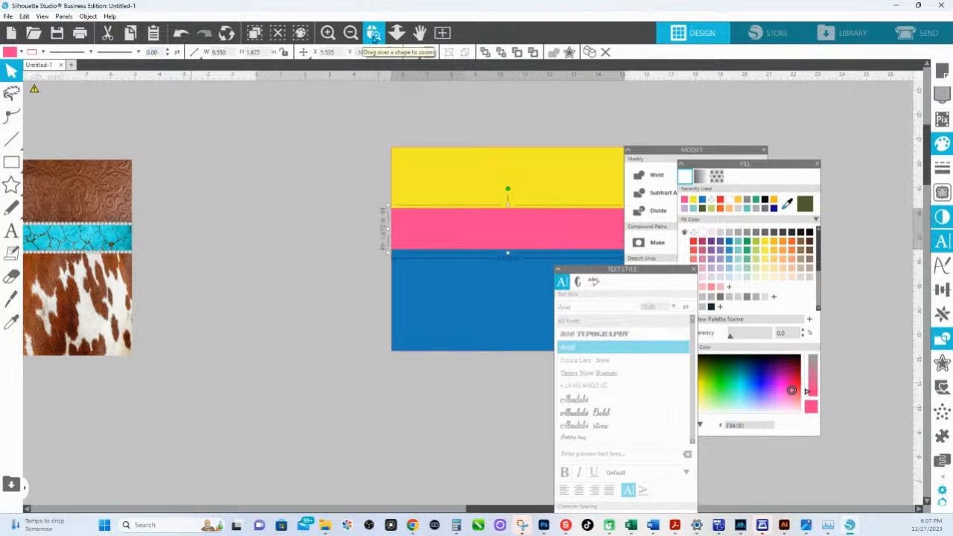
pyautogui.moveTo(325, 525)
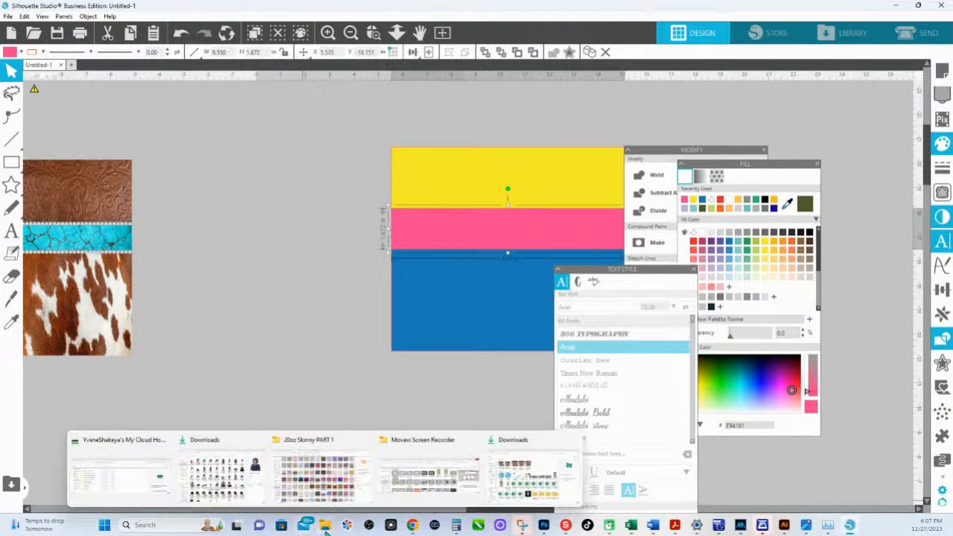
pyautogui.click(211, 437)
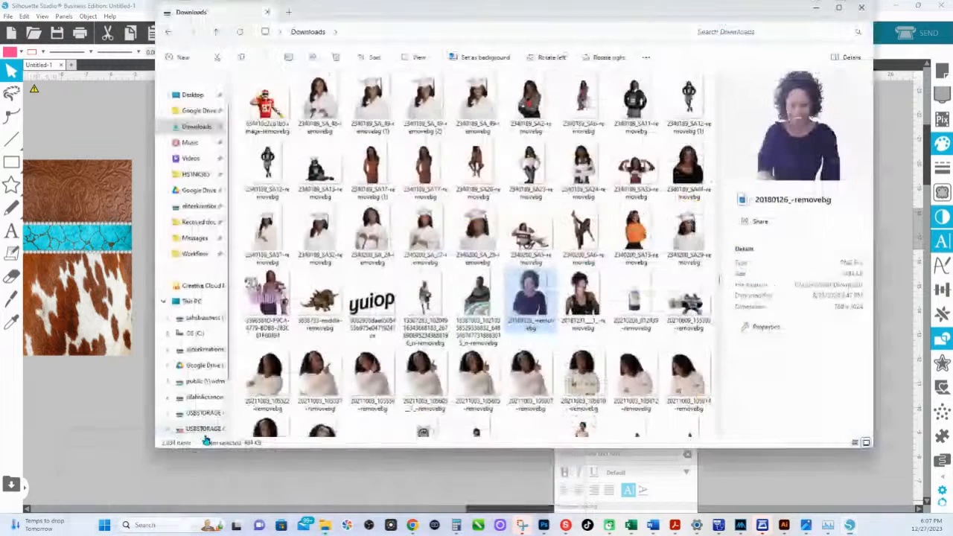
pyautogui.click(745, 31)
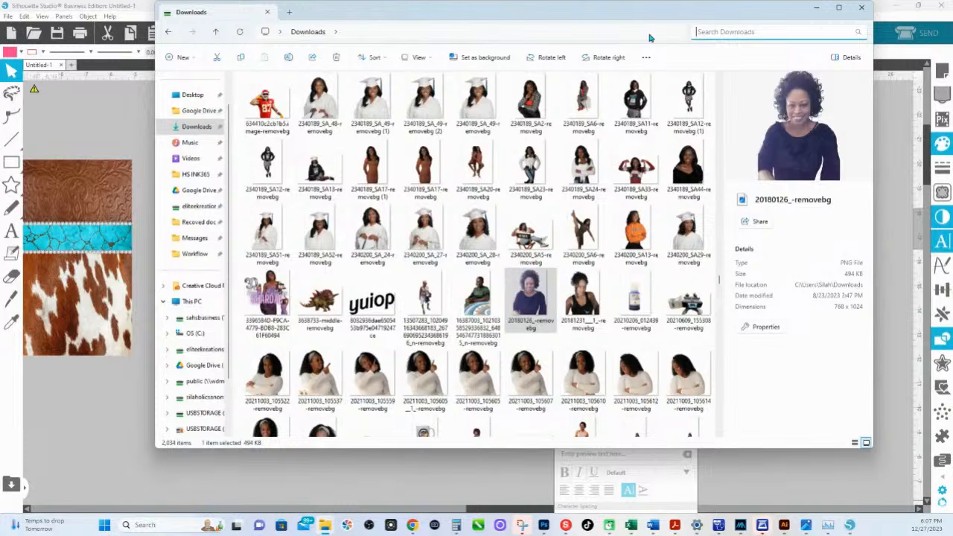
pyautogui.write('rhinestone')
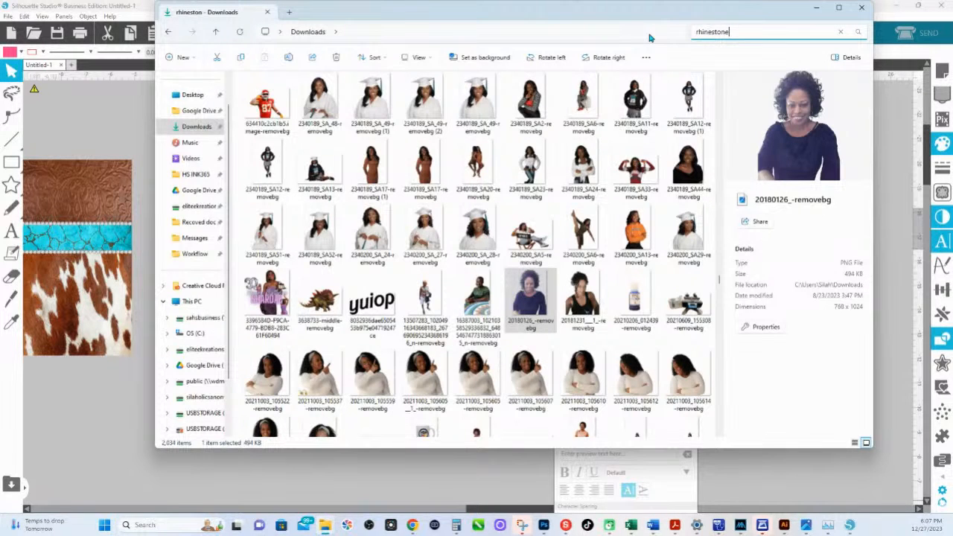
# Open the eliteekreations network drive (E:) and search it for "rhinestone".
pyautogui.click(200, 356)
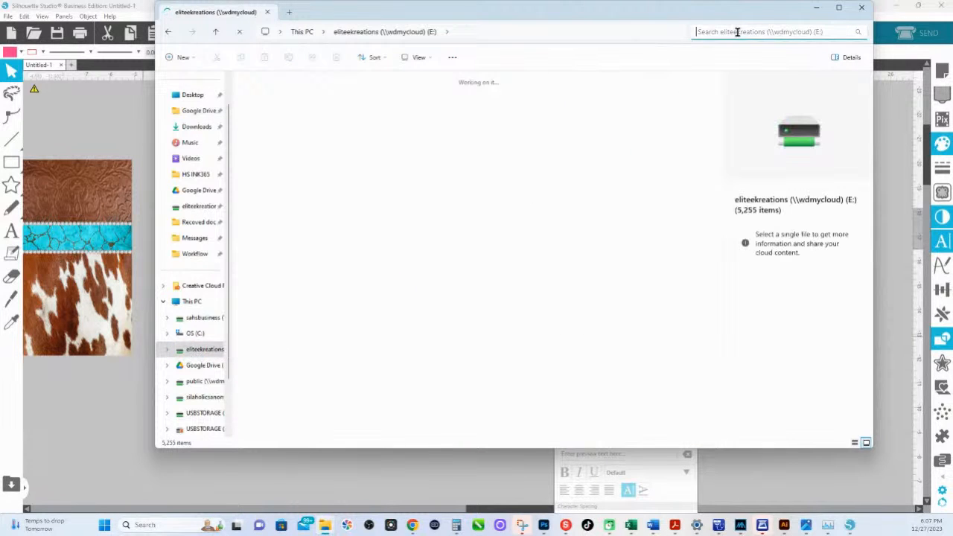
pyautogui.click(736, 32)
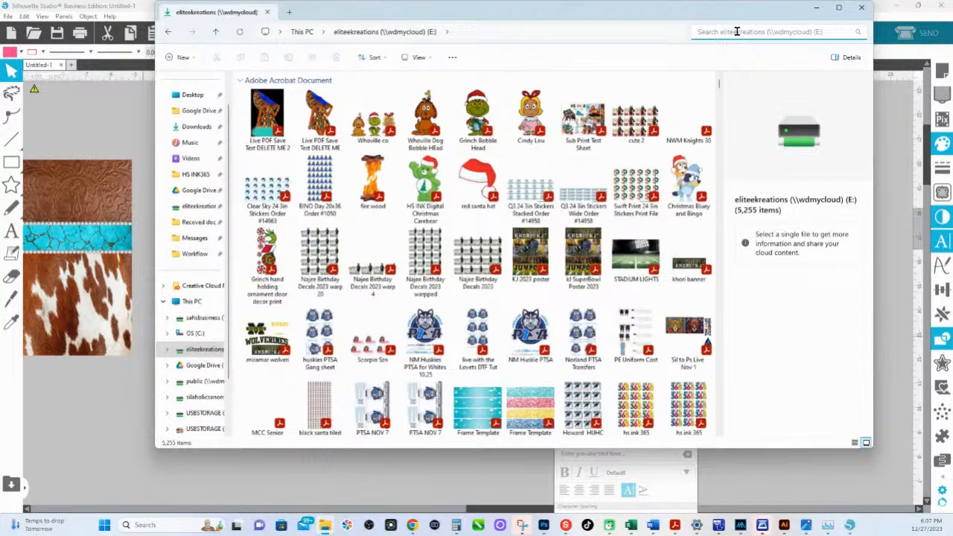
pyautogui.write('rhine')
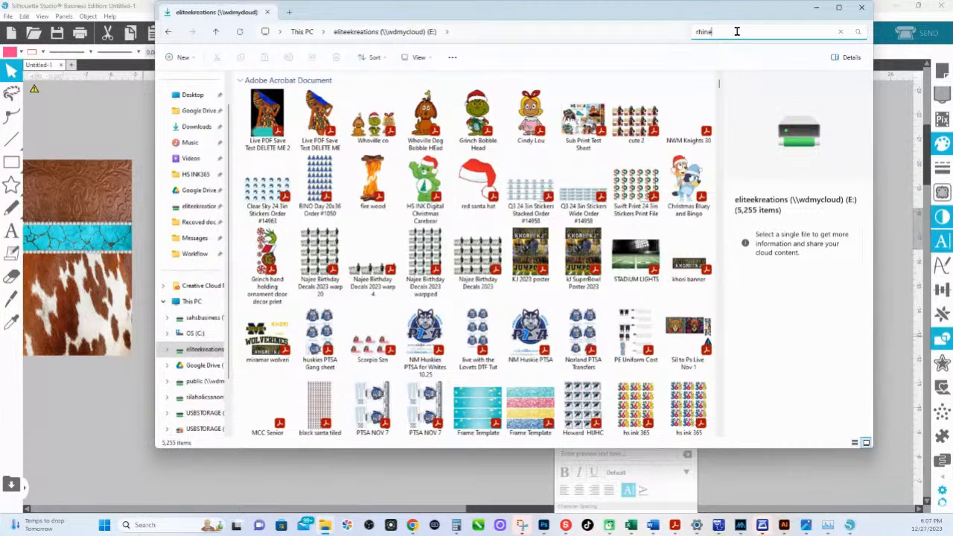
pyautogui.write('stone')
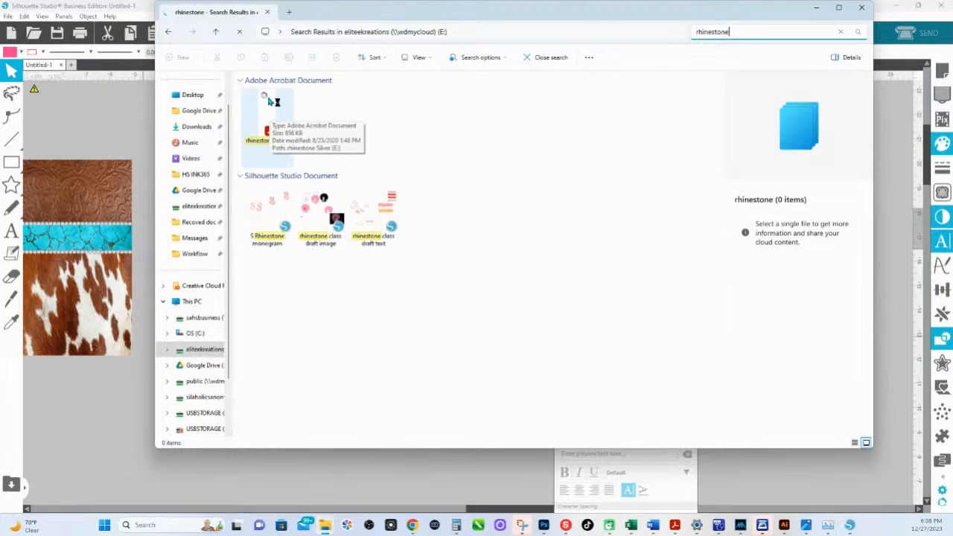
# Place the rhinestone Silver PDF from the search results onto the Silhouette Studio canvas.
pyautogui.moveTo(272, 110); pyautogui.dragTo(393, 486)
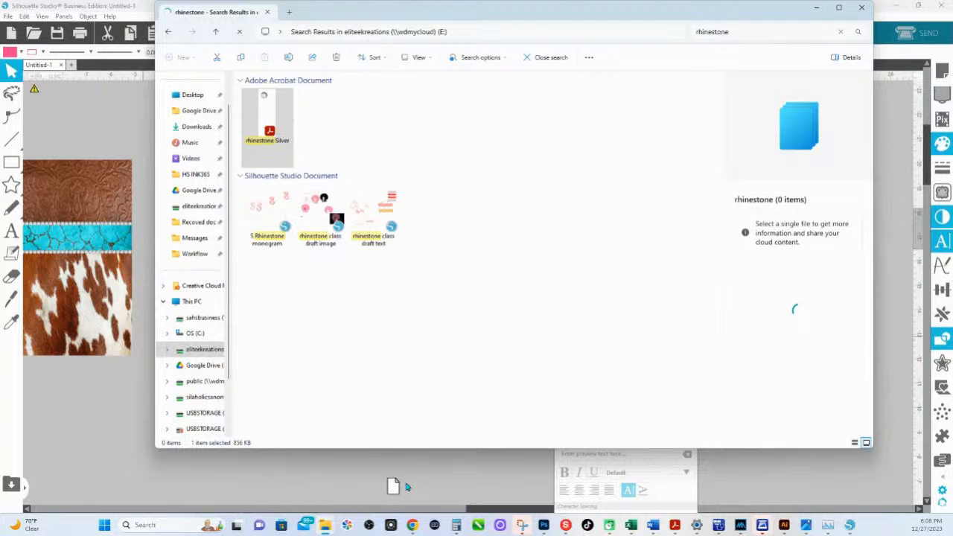
pyautogui.moveTo(407, 487); pyautogui.dragTo(442, 474)
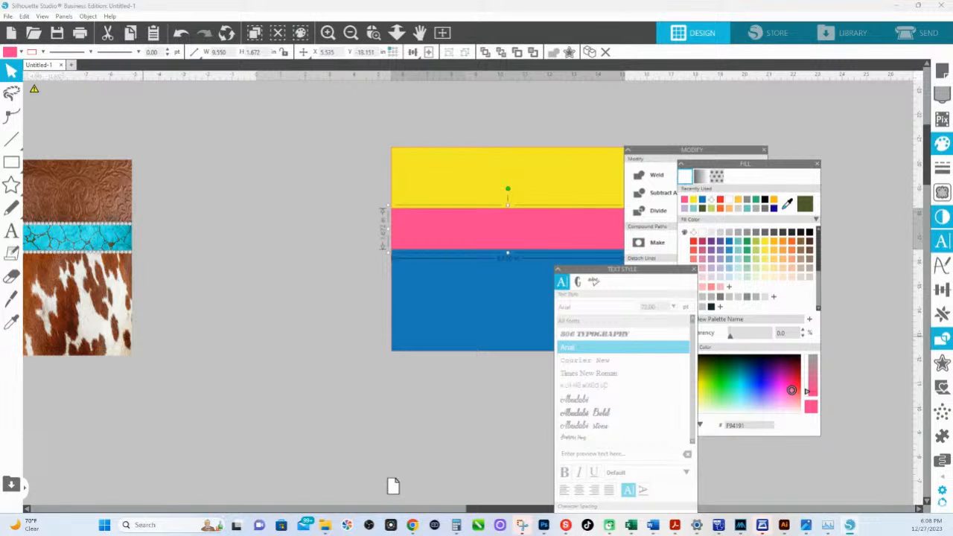
pyautogui.moveTo(394, 486); pyautogui.dragTo(394, 486)
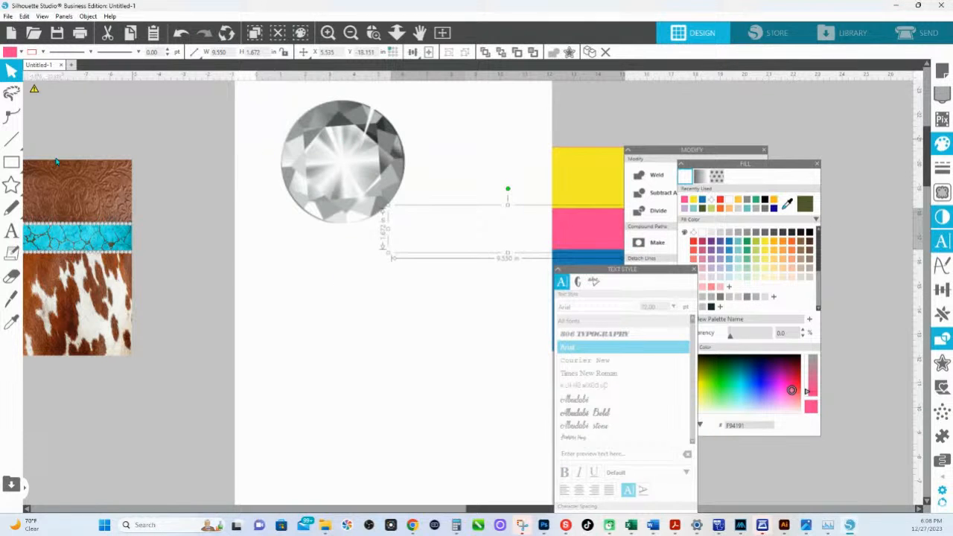
# Draw a circle around the large rhinestone image and shrink it to about 4.94 in to fit the gem's edge.
pyautogui.click(79, 163)
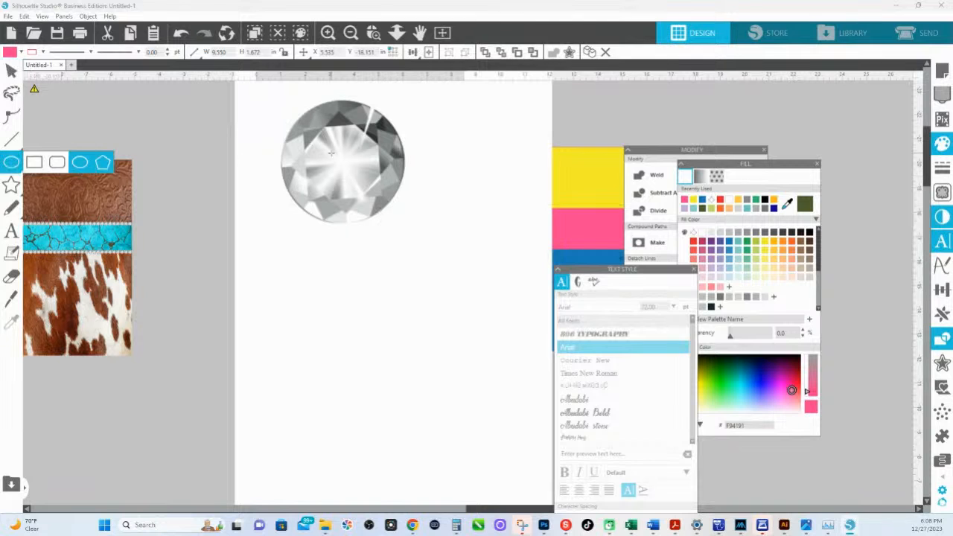
pyautogui.moveTo(268, 93); pyautogui.dragTo(410, 226)
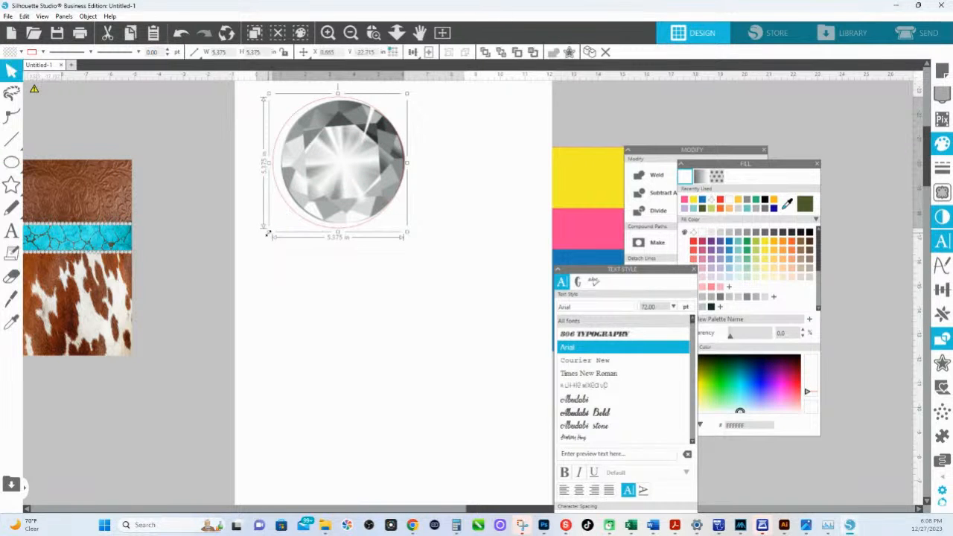
pyautogui.moveTo(268, 233); pyautogui.dragTo(282, 230)
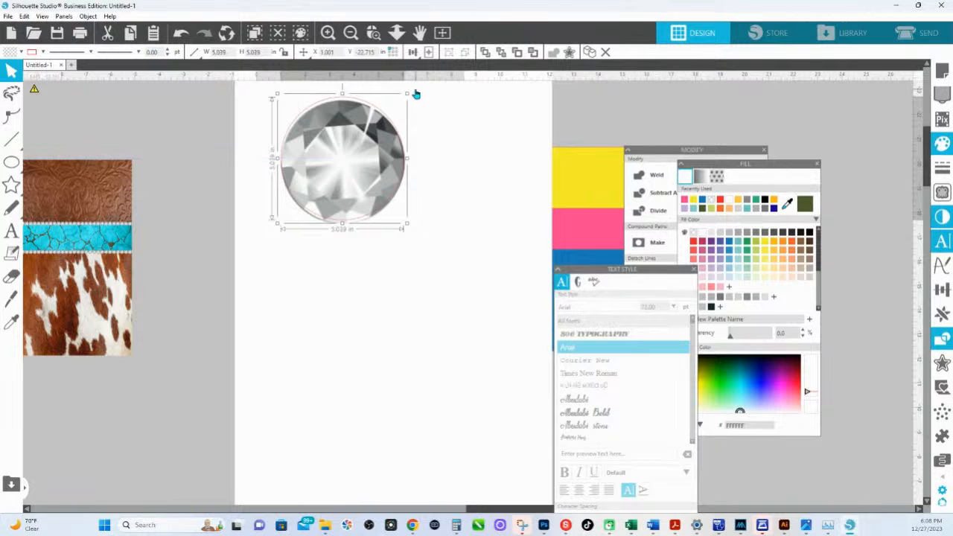
pyautogui.moveTo(407, 94); pyautogui.dragTo(384, 133)
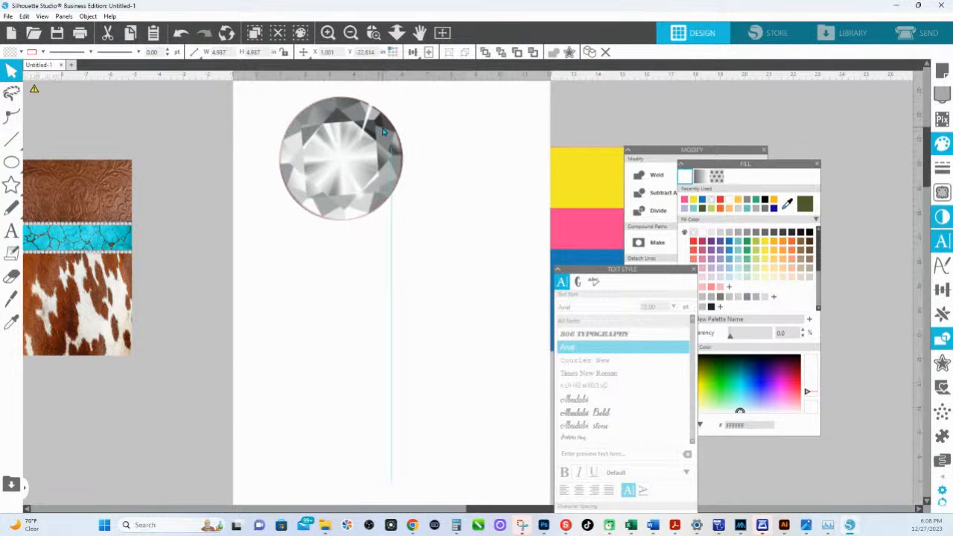
# Crop the rhinestone image with the circle, then shrink the gem to about 0.34 in at the left end of the yellow-pink seam.
pyautogui.moveTo(179, 186); pyautogui.dragTo(357, 212)
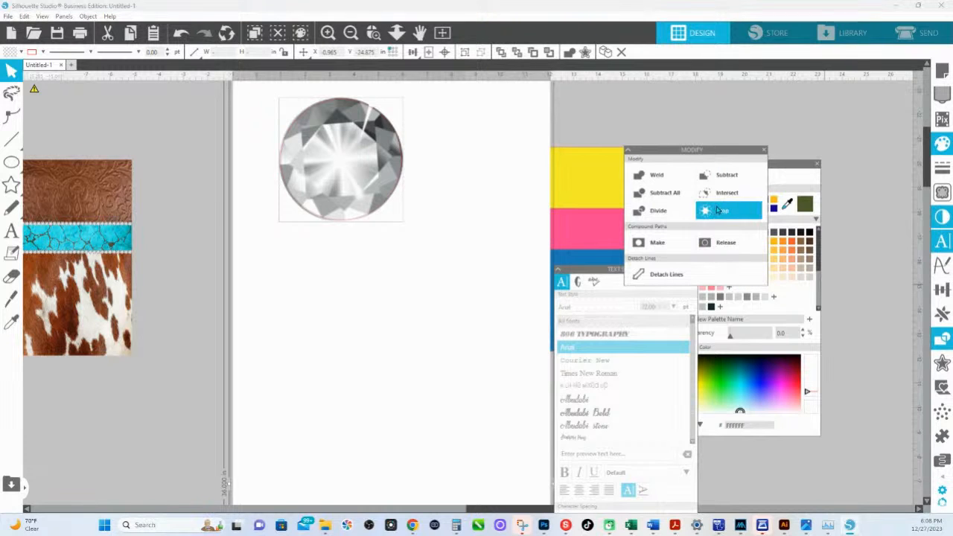
pyautogui.click(717, 211)
pyautogui.moveTo(401, 230); pyautogui.dragTo(715, 242)
pyautogui.click(374, 33)
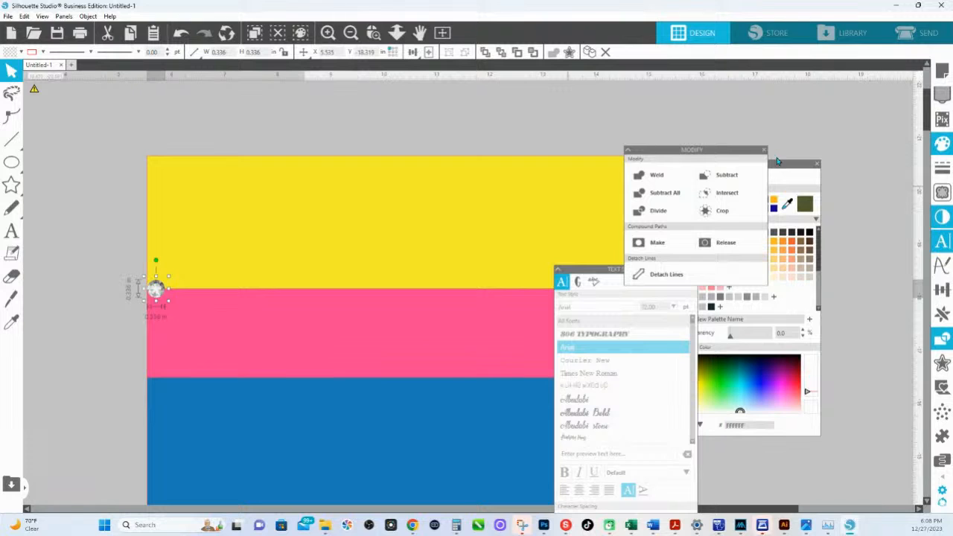
# Replicate the rhinestone rightward along the yellow-pink seam in repeated rows of four.
pyautogui.click(942, 314)
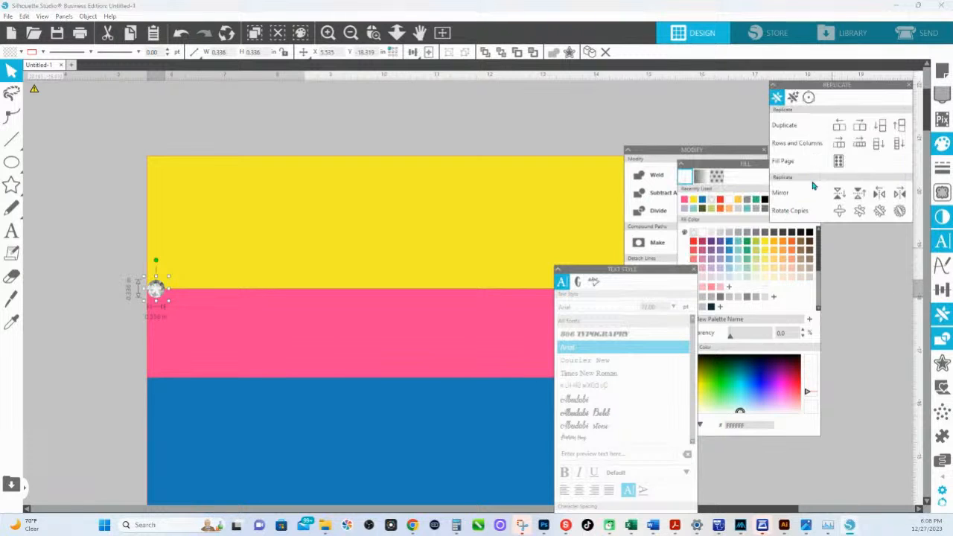
pyautogui.moveTo(858, 96); pyautogui.dragTo(546, 273)
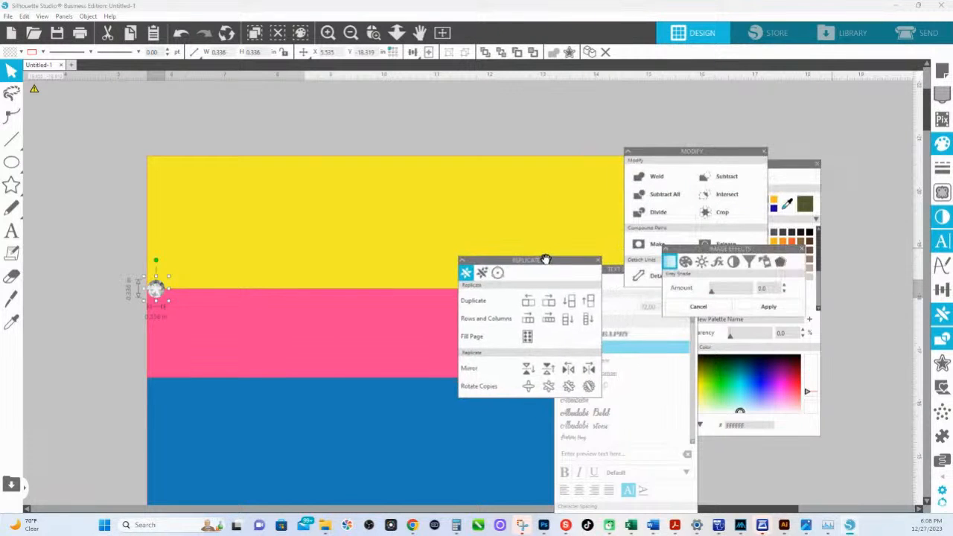
pyautogui.click(550, 326)
pyautogui.click(551, 327)
pyautogui.click(551, 327)
pyautogui.click(551, 327)
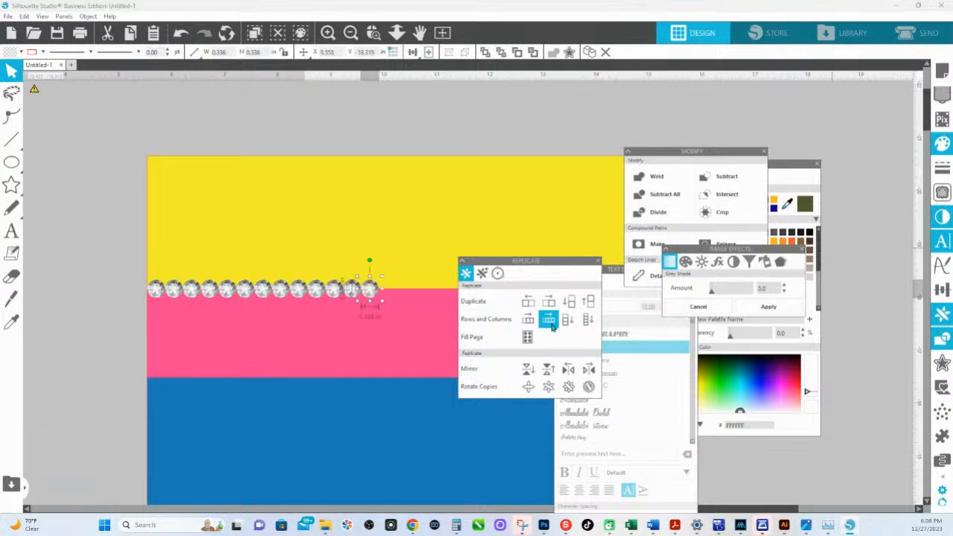
pyautogui.click(551, 327)
pyautogui.click(551, 327)
pyautogui.click(551, 327)
# Move the floating panels off the bands and extend the rhinestones to the right edge with three Row of Three replications.
pyautogui.moveTo(536, 263); pyautogui.dragTo(514, 365)
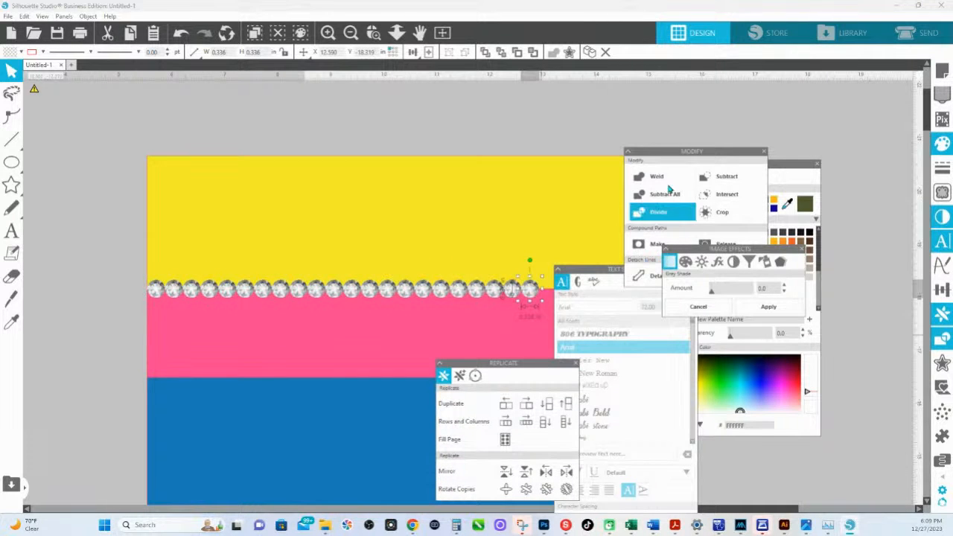
pyautogui.moveTo(679, 150); pyautogui.dragTo(819, 332)
pyautogui.moveTo(712, 249); pyautogui.dragTo(777, 238)
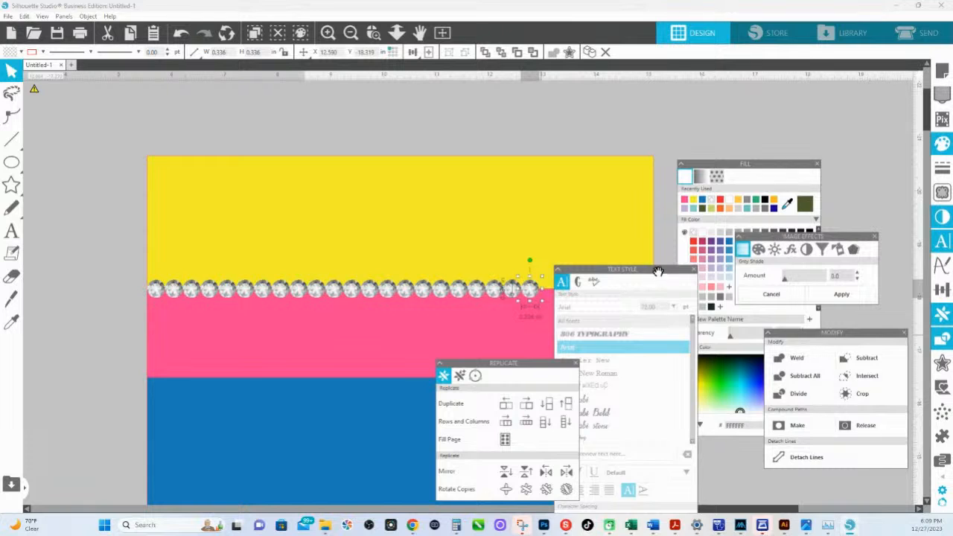
pyautogui.doubleClick(663, 270)
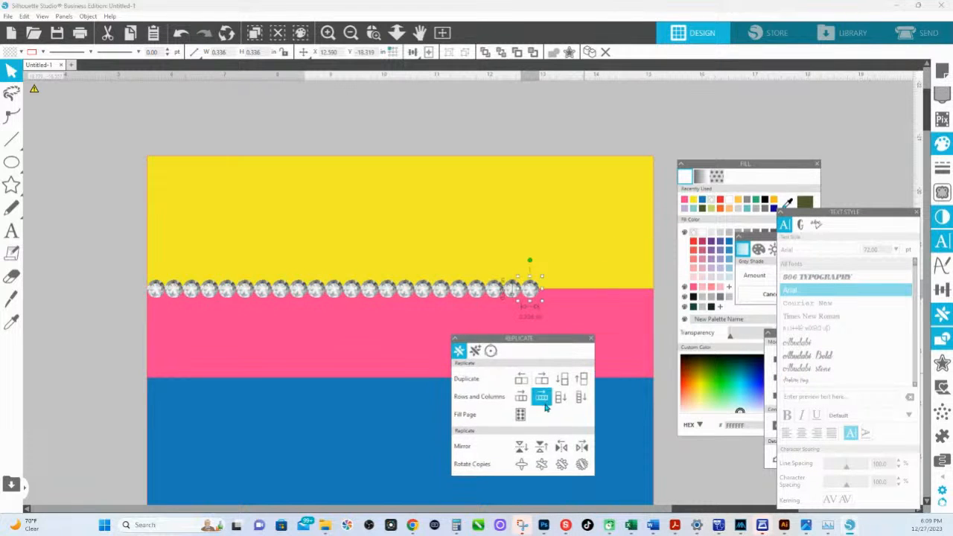
pyautogui.click(526, 406)
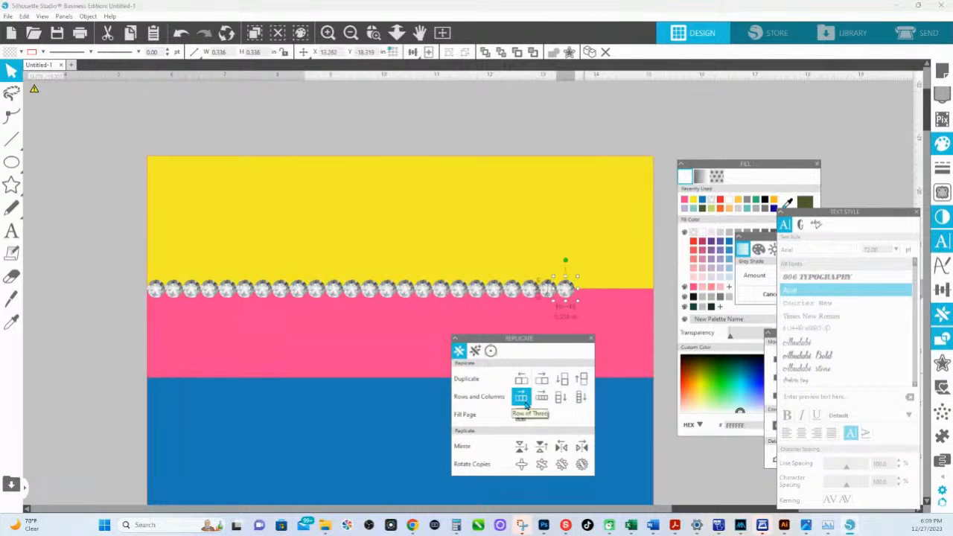
pyautogui.click(526, 406)
pyautogui.click(527, 406)
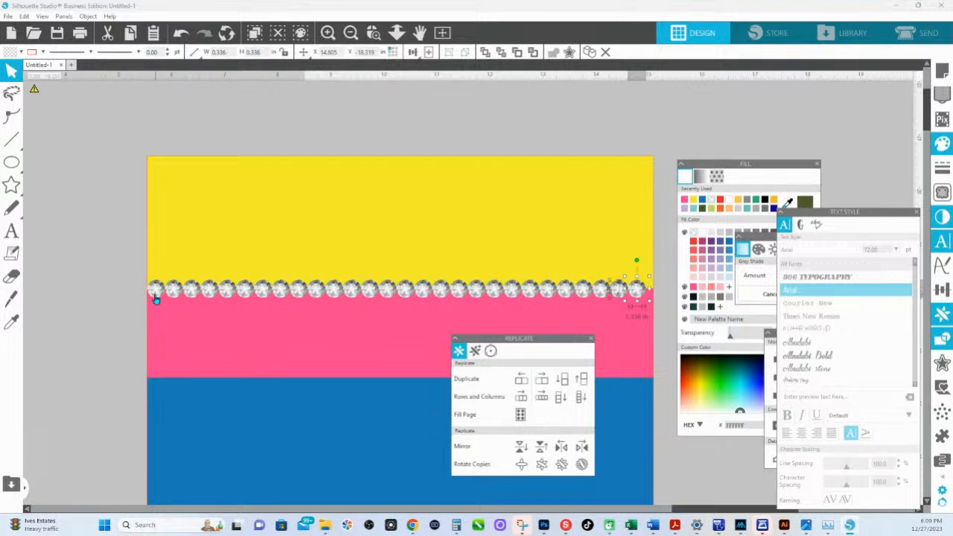
# Group the yellow, pink and blue bands together.
pyautogui.click(537, 233)
pyautogui.keyDown('shift'); pyautogui.click(298, 332); pyautogui.keyUp('shift')
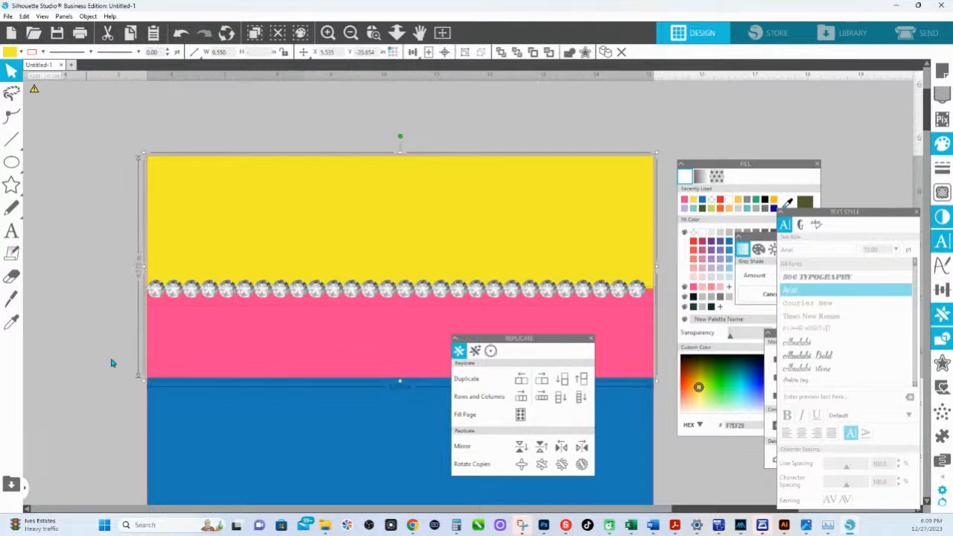
pyautogui.keyDown('shift'); pyautogui.click(200, 456); pyautogui.keyUp('shift')
pyautogui.click(11, 322)
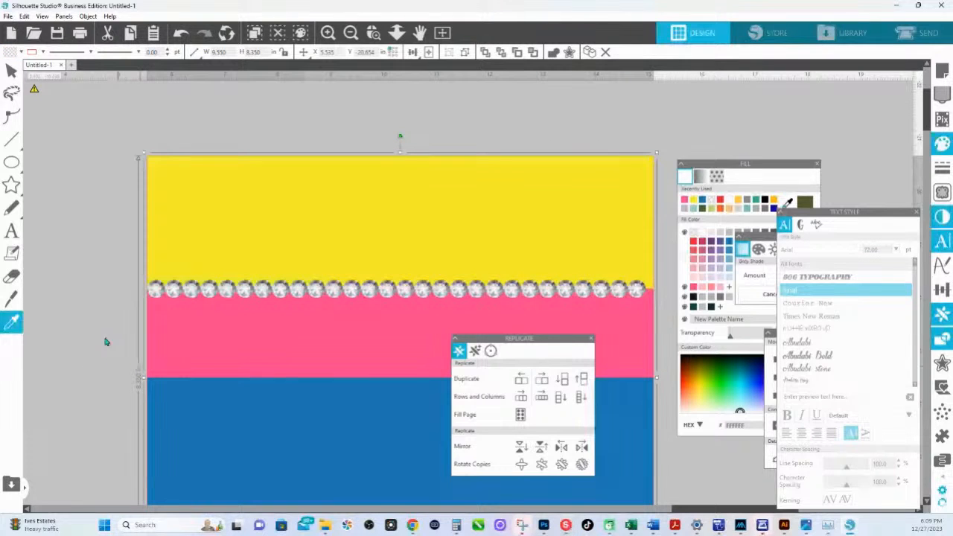
# Scale the whole row of rhinestones to span the bands' full width, about 9.55 in, and group the gems.
pyautogui.moveTo(61, 258); pyautogui.dragTo(651, 313)
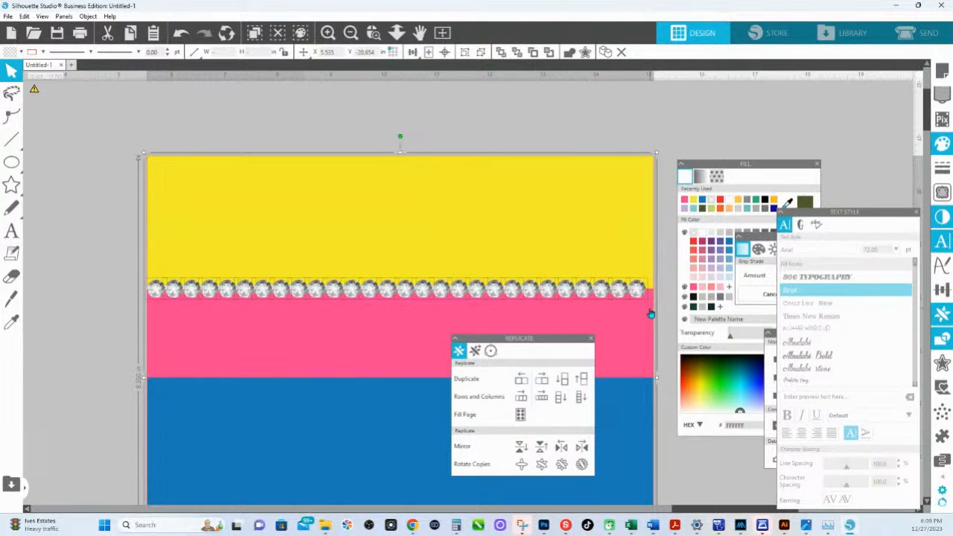
pyautogui.click(611, 276)
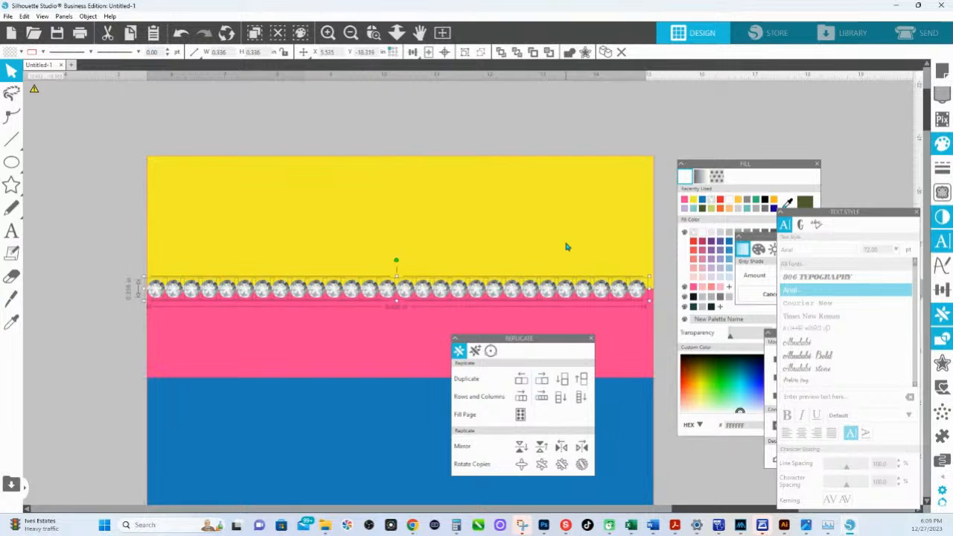
pyautogui.moveTo(649, 300); pyautogui.dragTo(658, 308)
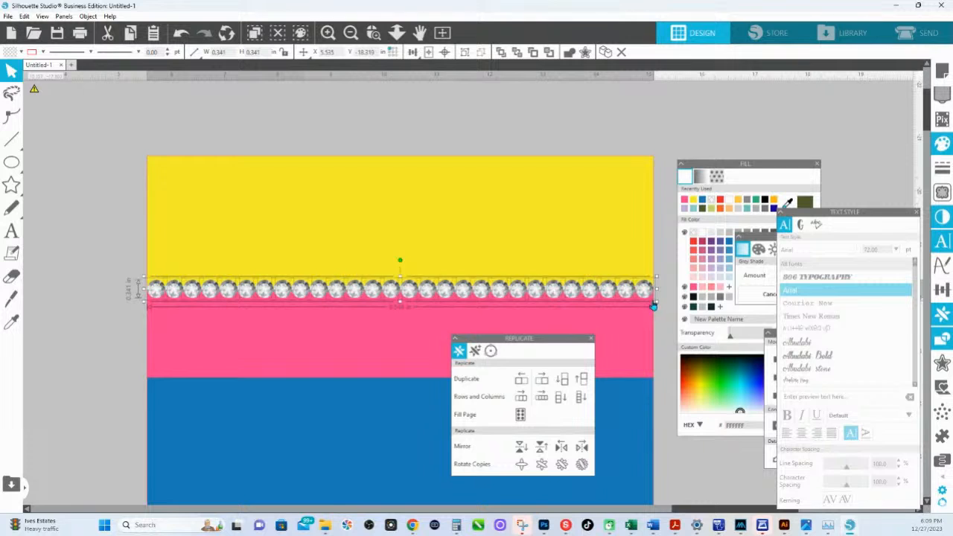
pyautogui.rightClick(653, 305)
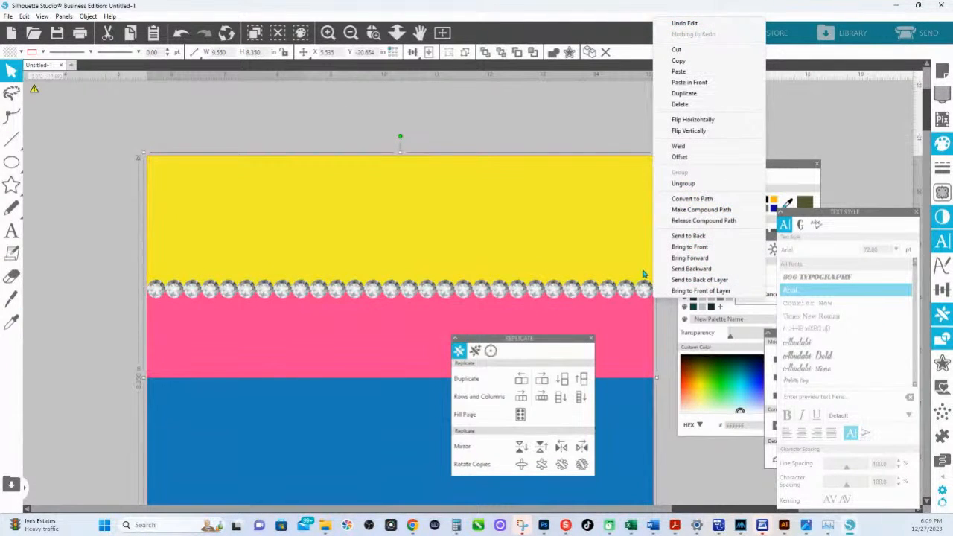
pyautogui.click(645, 274)
pyautogui.click(643, 290)
pyautogui.rightClick(644, 291)
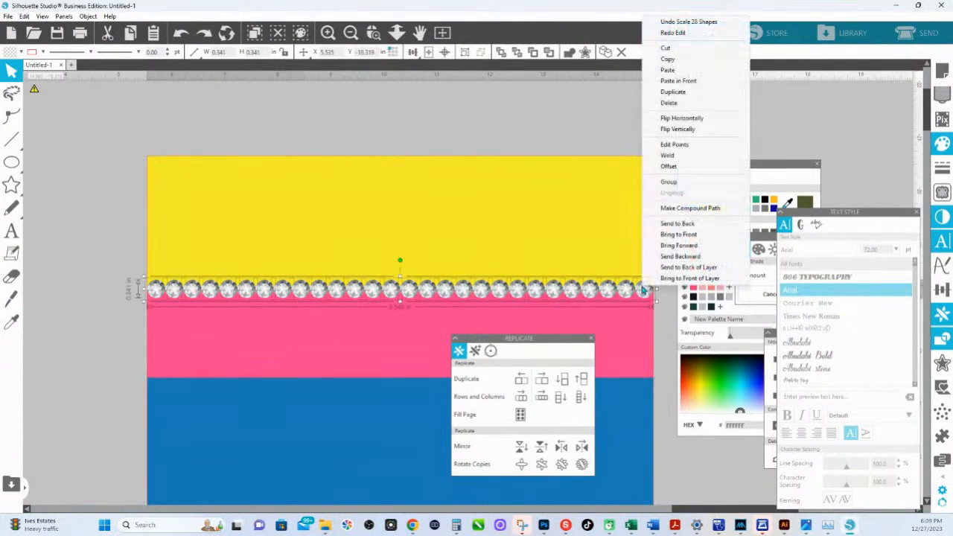
pyautogui.click(671, 184)
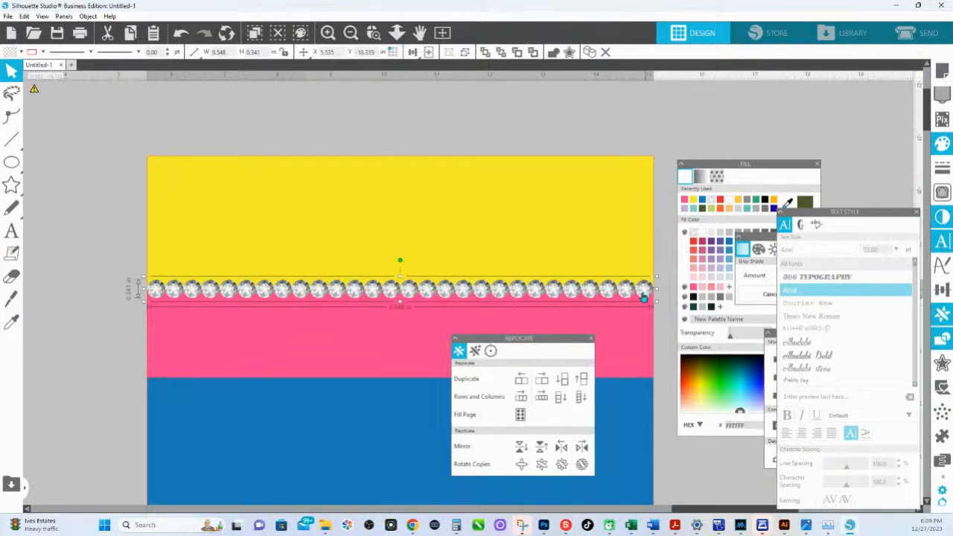
# Duplicate the rhinestone row below and move the copy down onto the seam between the pink and blue bands.
pyautogui.click(564, 386)
pyautogui.press('Down')
pyautogui.press('Down')
pyautogui.press('Down')
pyautogui.press('Down')
pyautogui.press('Down')
pyautogui.press('Down')
pyautogui.press('Down')
pyautogui.press('Down')
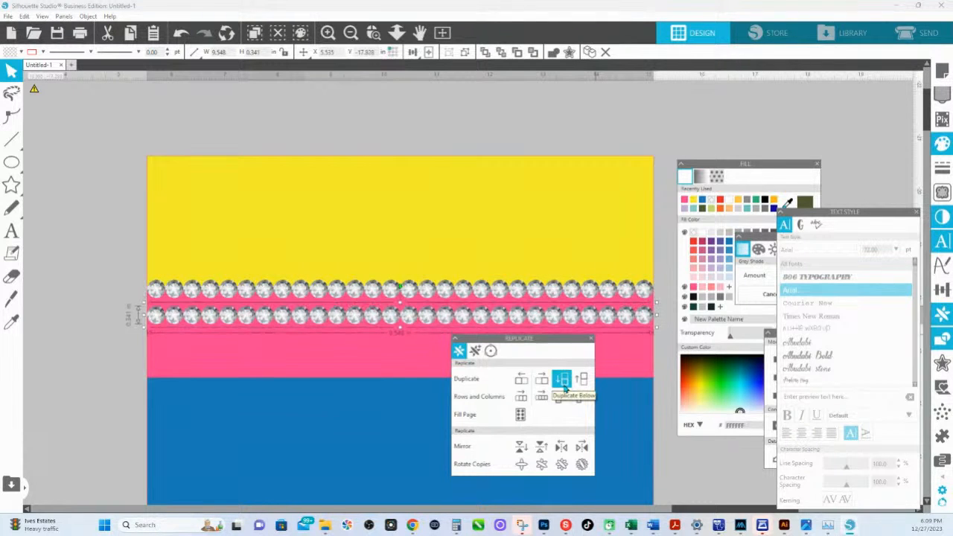
pyautogui.press('Down')
pyautogui.press('Down')
pyautogui.press('Down')
pyautogui.press('Down')
pyautogui.press('Down')
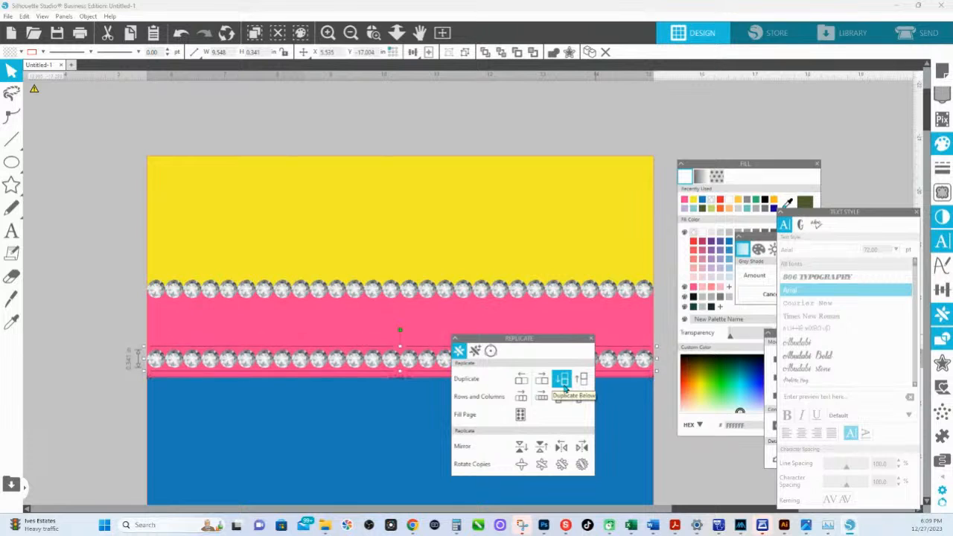
pyautogui.press('Down')
pyautogui.press('Down')
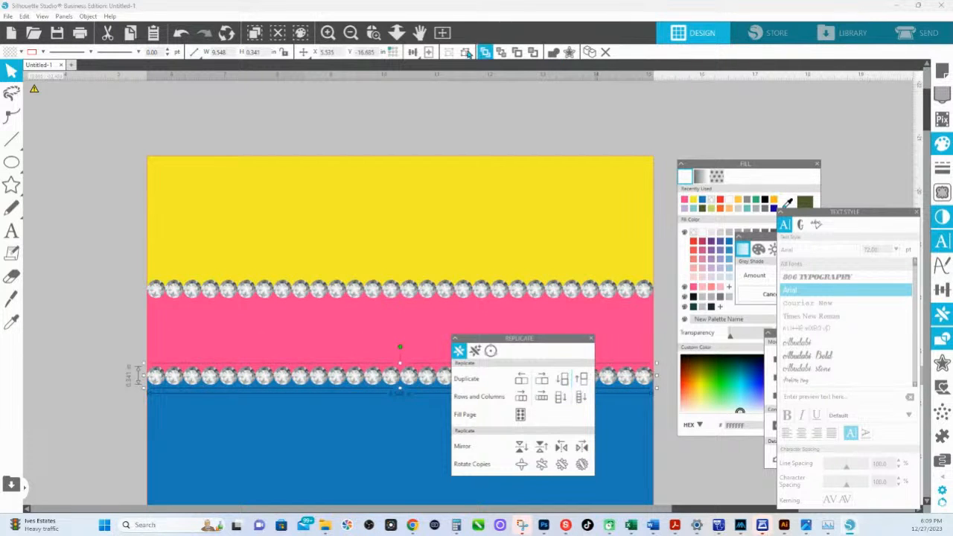
# Bring the sample design and the banded rectangle into view together, and move the Replicate and Fill panels clear of the bands.
pyautogui.click(397, 32)
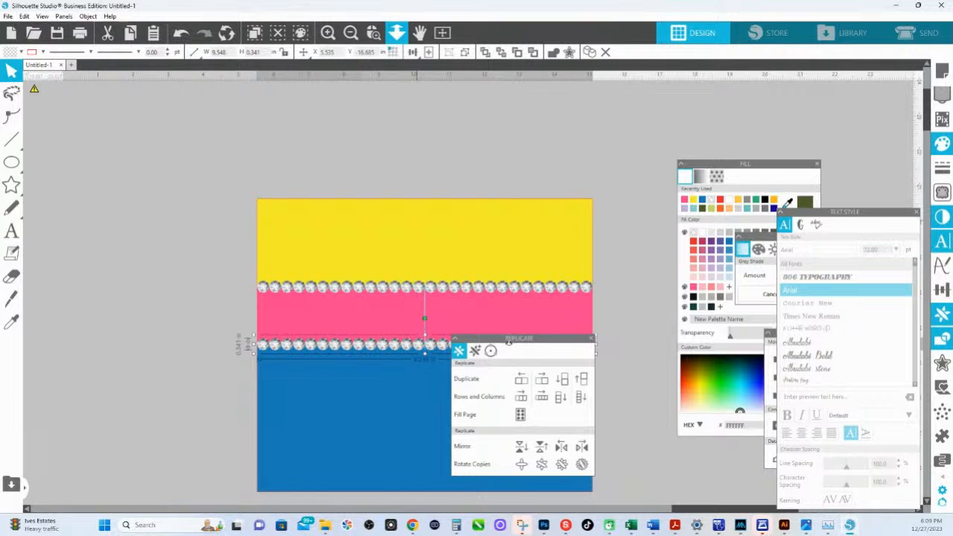
pyautogui.moveTo(509, 340); pyautogui.dragTo(720, 411)
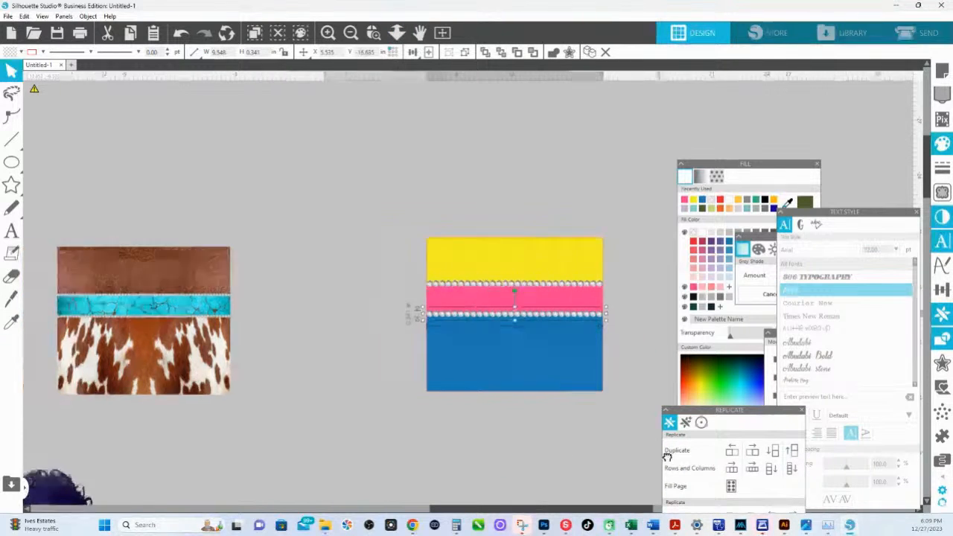
pyautogui.moveTo(667, 458); pyautogui.dragTo(711, 464)
pyautogui.moveTo(733, 164); pyautogui.dragTo(829, 166)
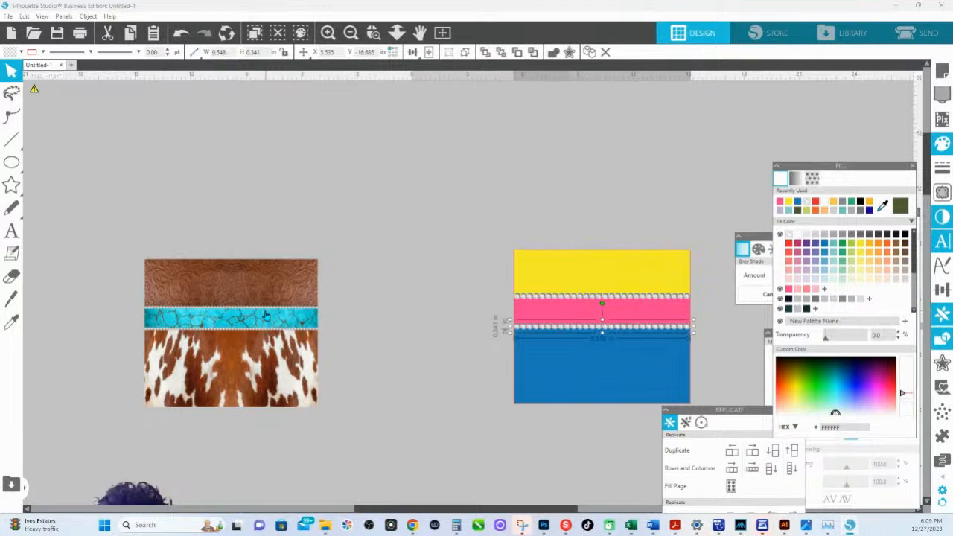
# Place a copy of the rhinestone-trimmed banded design above the gap between it and the sample, and ungroup the original.
pyautogui.click(482, 216)
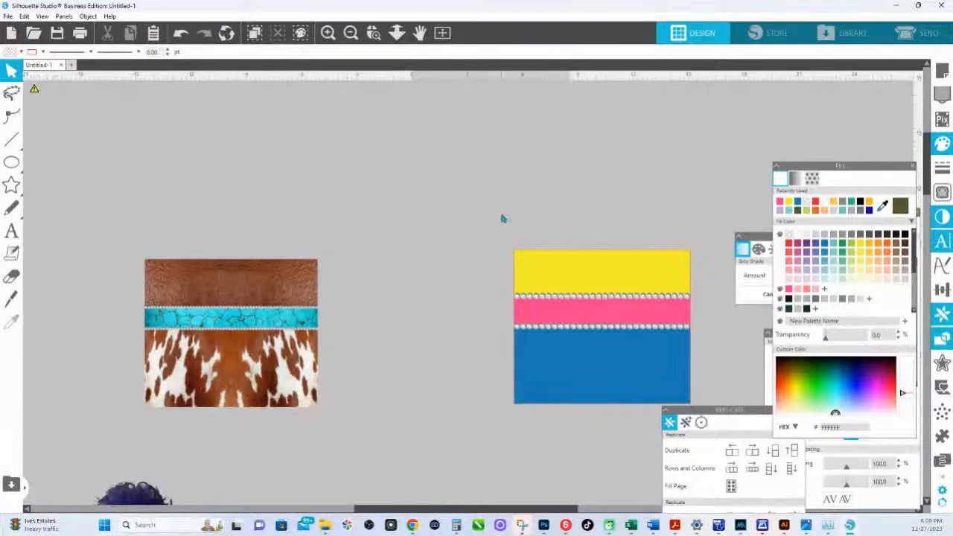
pyautogui.moveTo(502, 217); pyautogui.dragTo(415, 248)
pyautogui.click(588, 266)
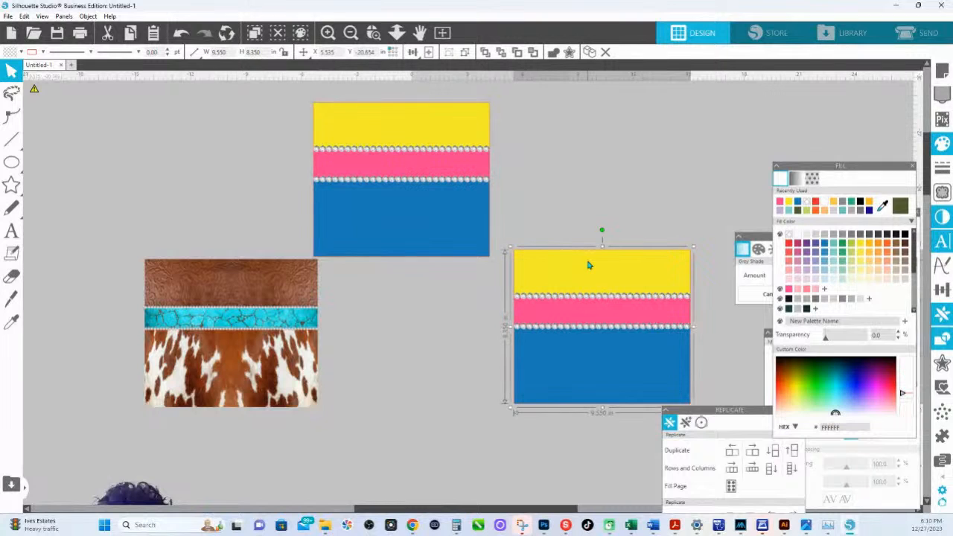
pyautogui.rightClick(590, 265)
pyautogui.click(622, 397)
pyautogui.click(591, 183)
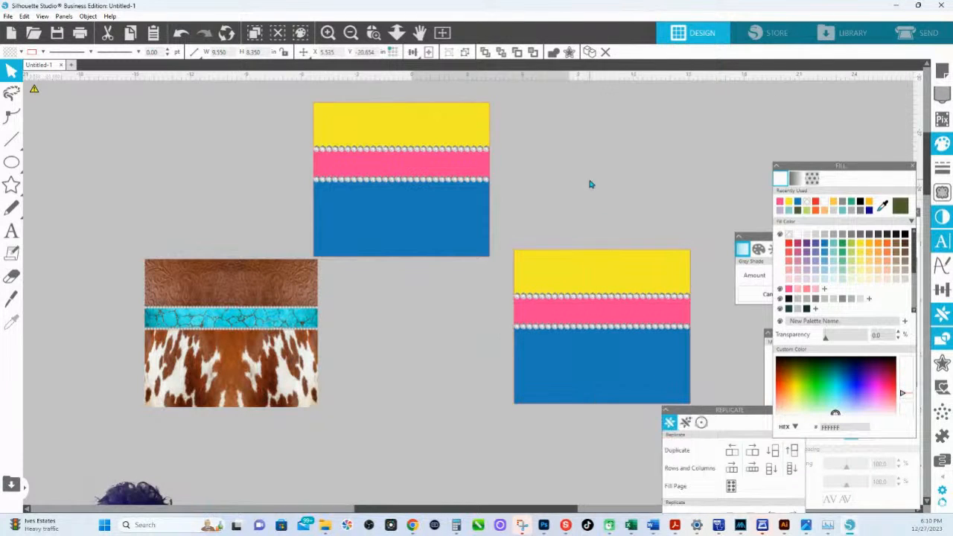
# Fill the original's yellow band with the blue diamond pattern, the pink band with argyle, and the blue band with a green texture.
pyautogui.click(597, 269)
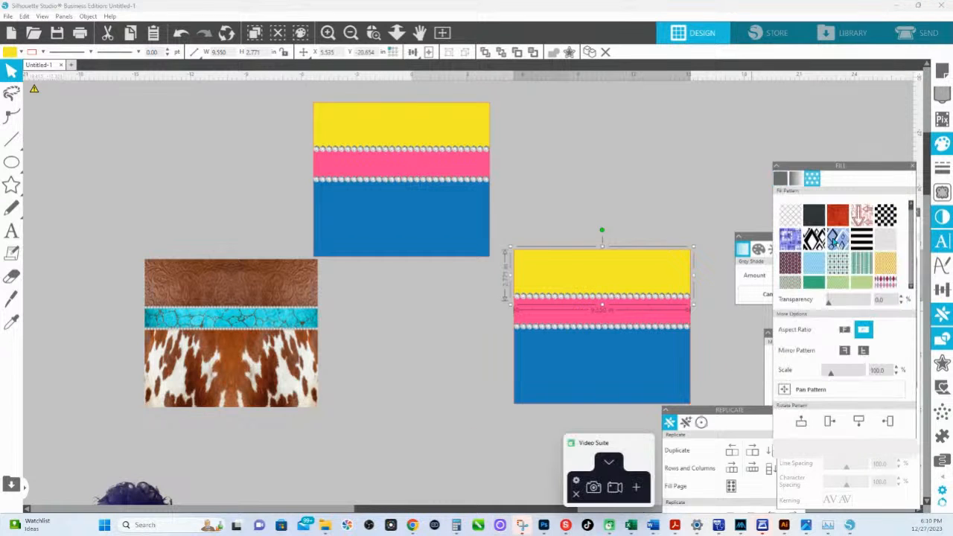
pyautogui.click(653, 319)
pyautogui.click(835, 263)
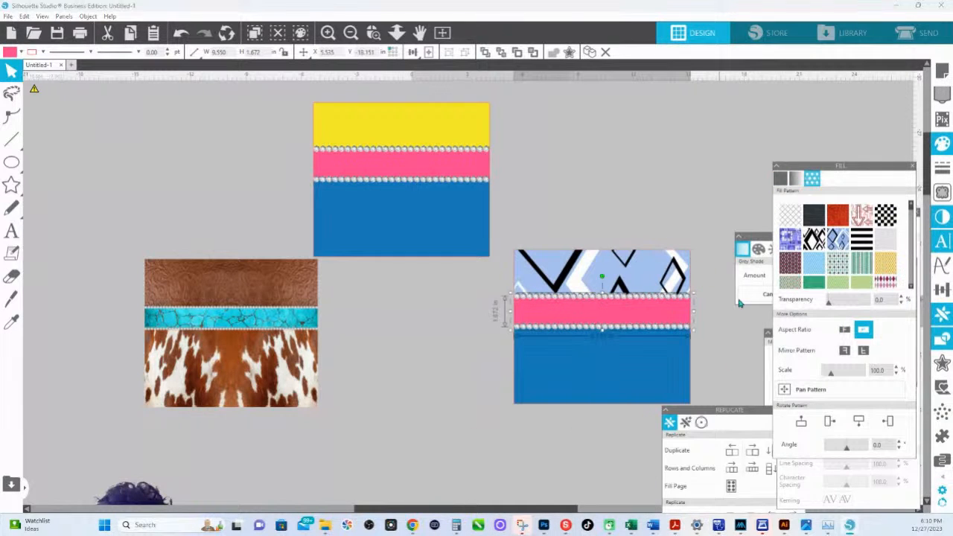
pyautogui.click(658, 367)
pyautogui.click(858, 286)
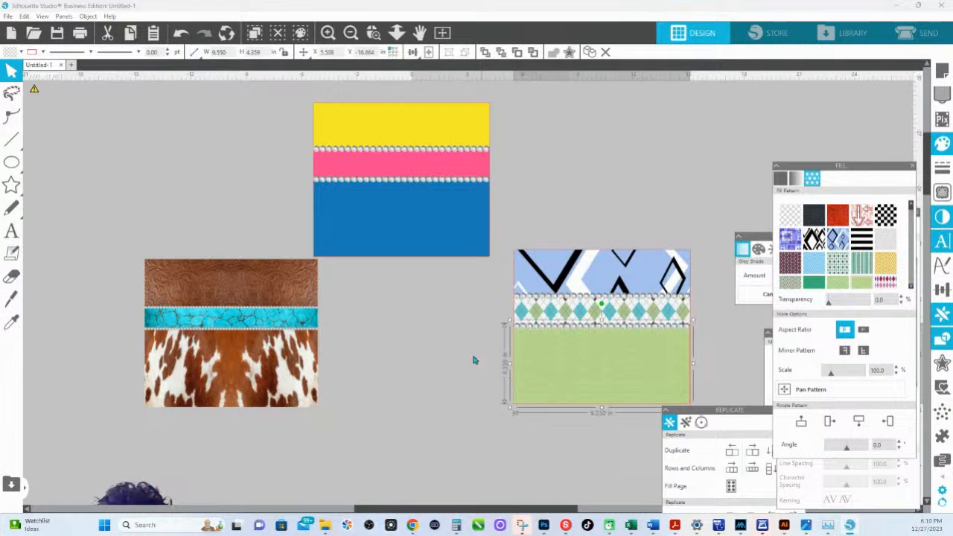
# Bring the 20ozSKINNY-Camoblackpink image from the 20oz Skinny PART 1 folder into the design and place it over the patterned bands.
pyautogui.moveTo(412, 527)
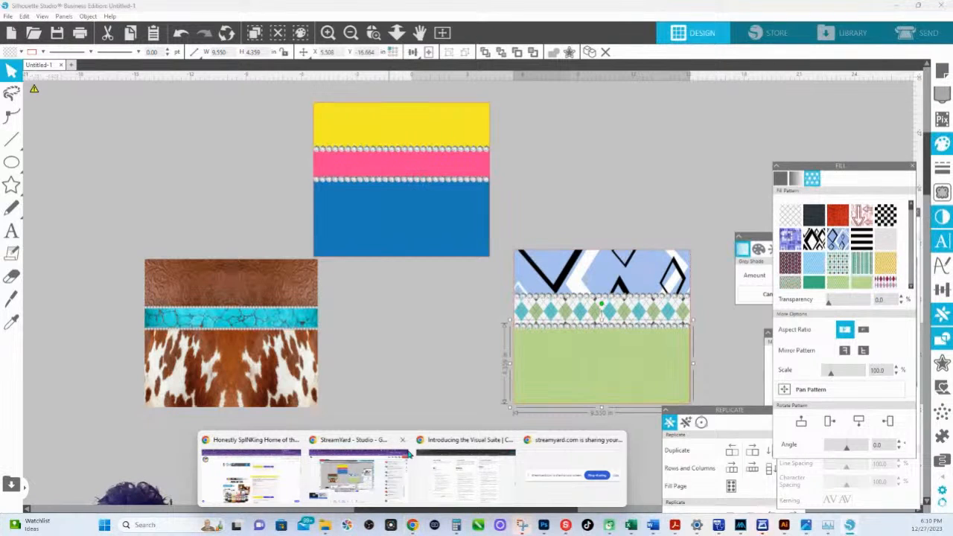
pyautogui.moveTo(325, 525)
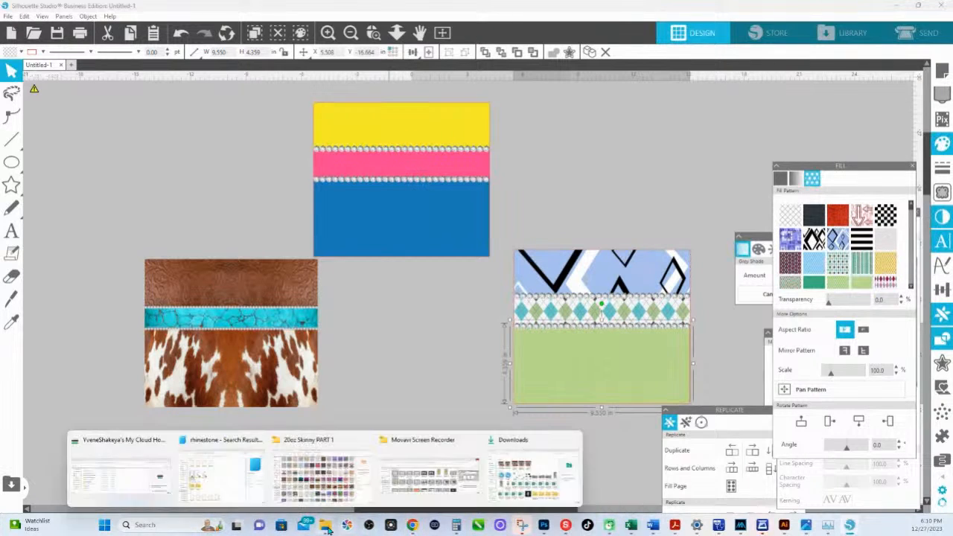
pyautogui.click(311, 445)
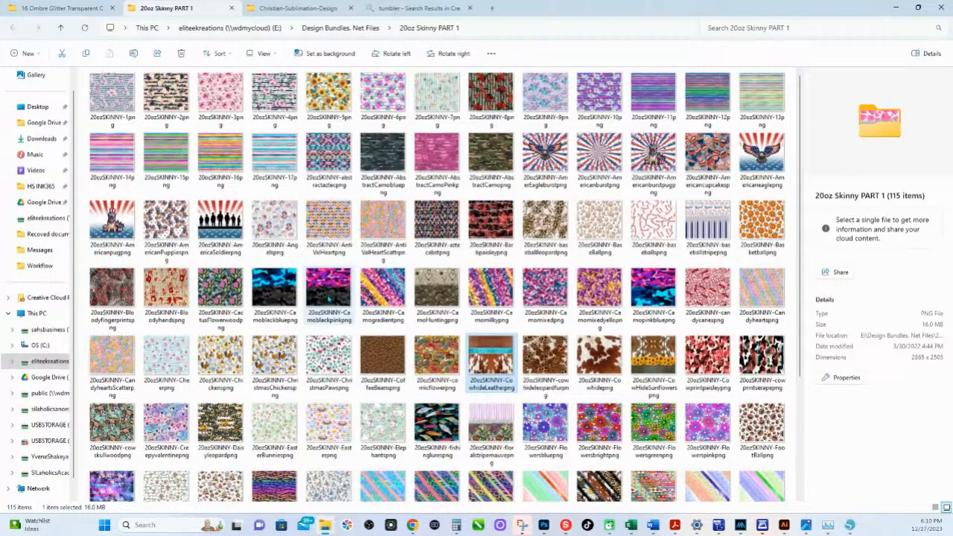
pyautogui.click(328, 292)
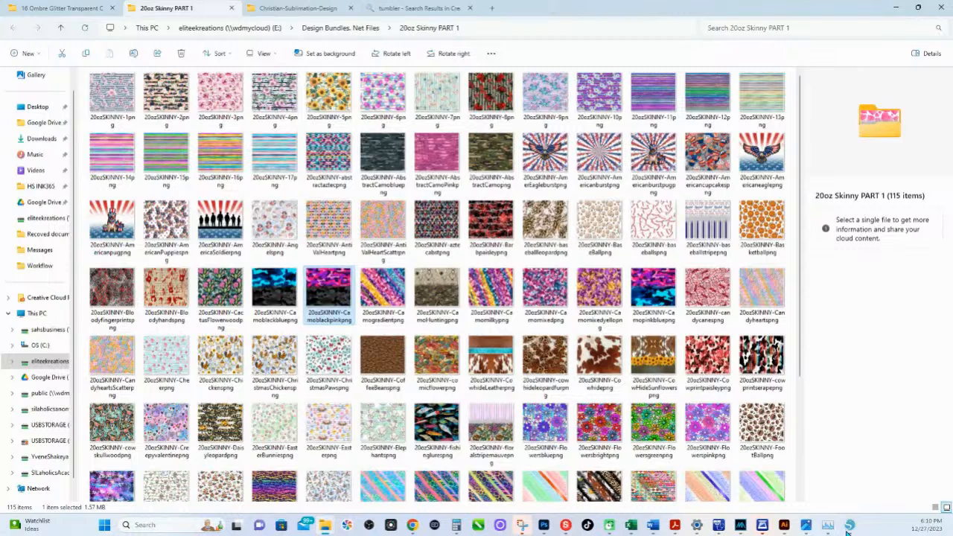
pyautogui.click(850, 526)
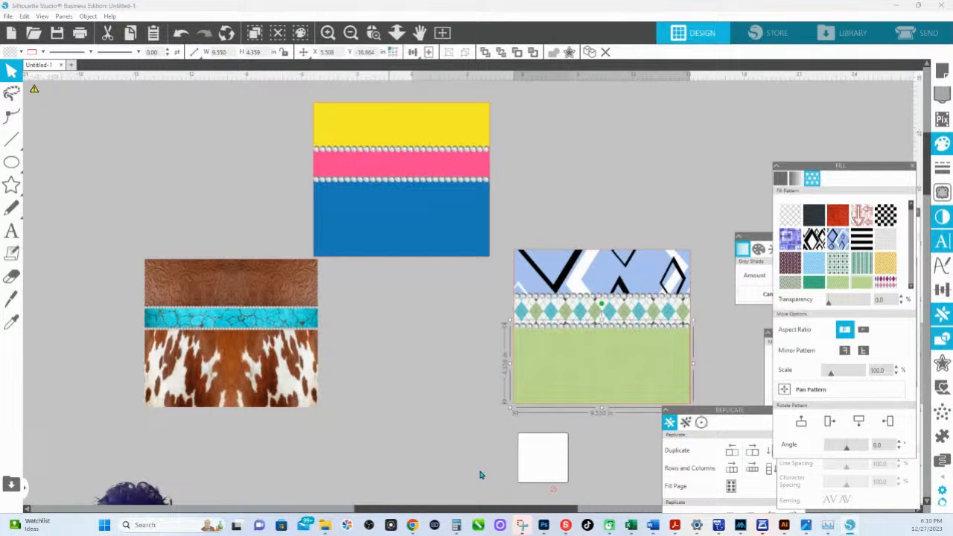
pyautogui.moveTo(480, 474); pyautogui.dragTo(483, 475)
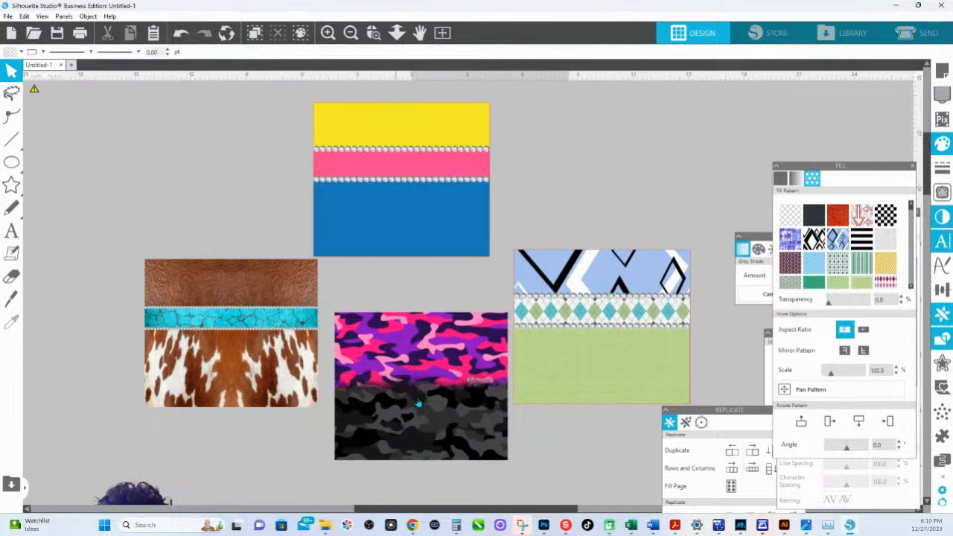
pyautogui.moveTo(419, 403); pyautogui.dragTo(593, 324)
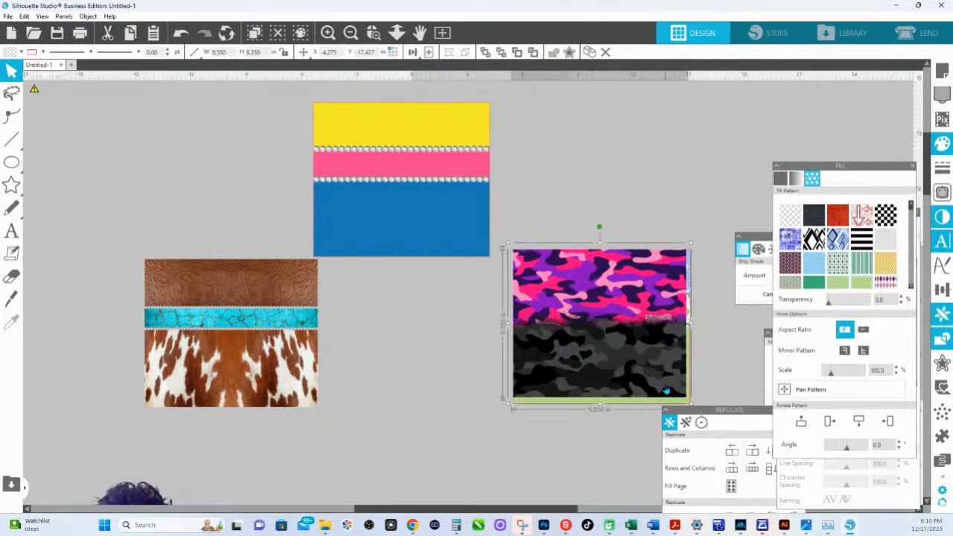
# Stretch the camo image to about 9.72 by 8.77 in so it covers the bands, and send it to the back.
pyautogui.moveTo(691, 410); pyautogui.dragTo(693, 409)
pyautogui.moveTo(602, 411); pyautogui.dragTo(602, 415)
pyautogui.rightClick(595, 393)
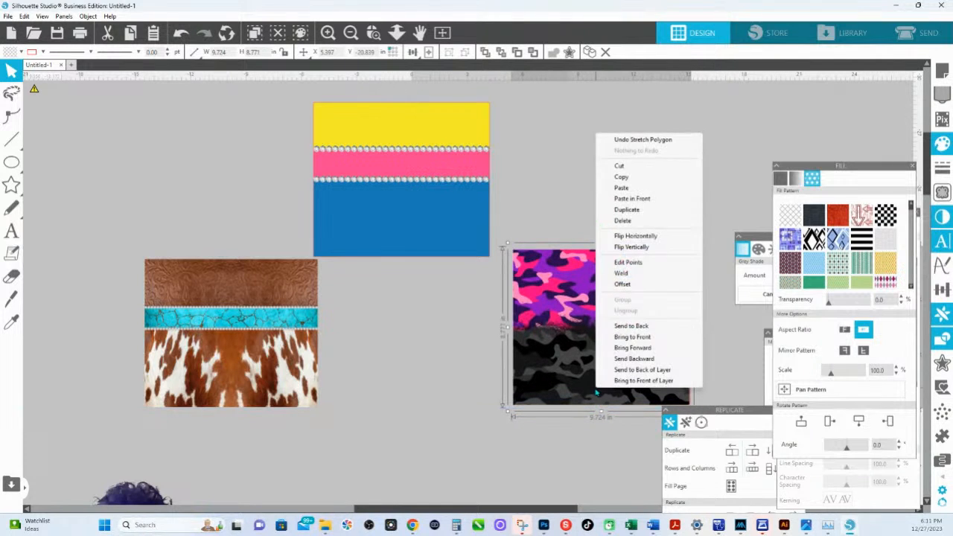
pyautogui.click(631, 325)
# Send the blue diamond band and the green band behind the camo image.
pyautogui.click(577, 354)
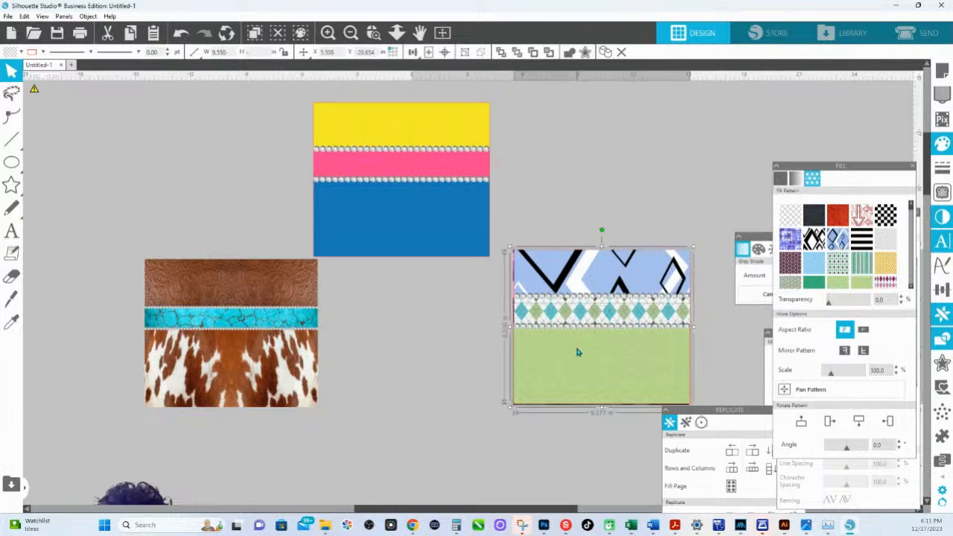
pyautogui.rightClick(578, 351)
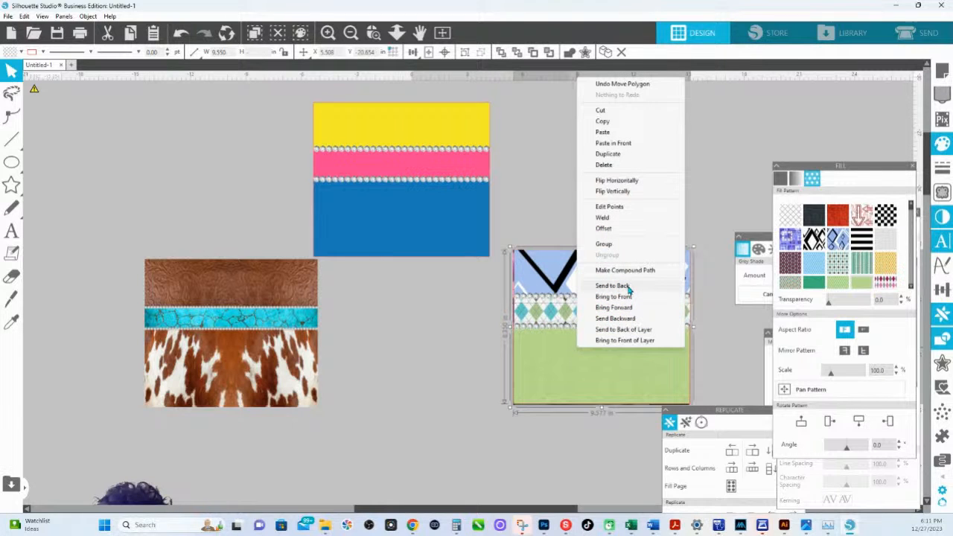
pyautogui.click(629, 288)
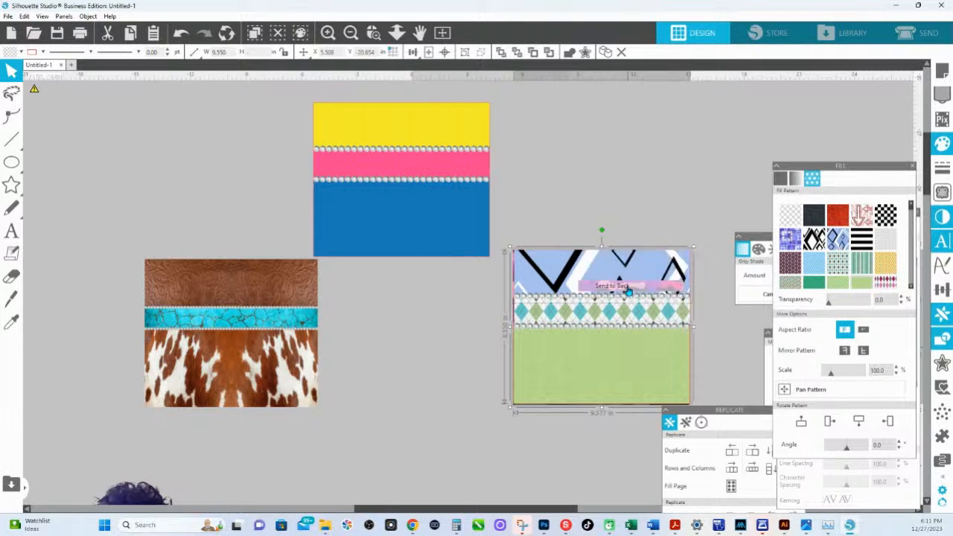
pyautogui.click(596, 202)
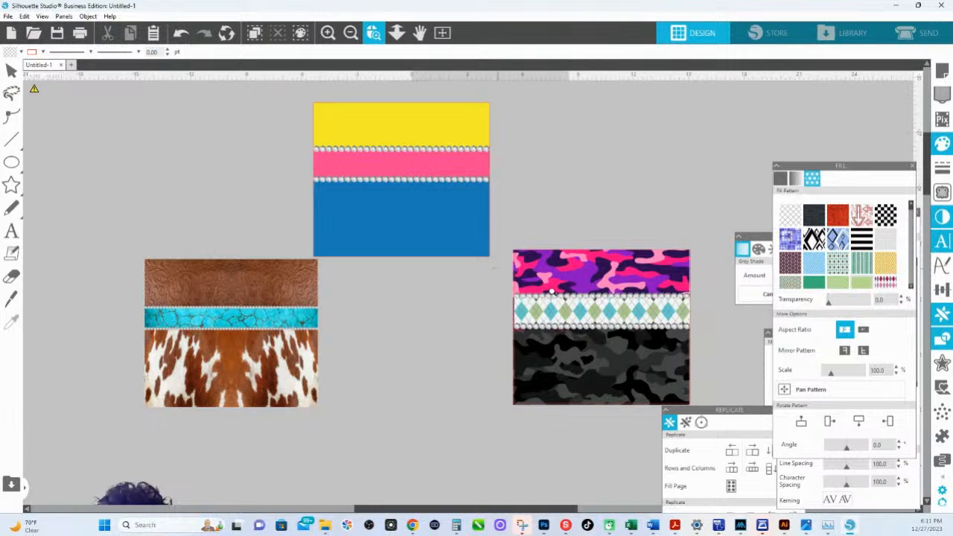
# Select the argyle band with both rhinestone rows and nudge them down together over the seam between the pink and black camo.
pyautogui.scroll(5, 642, 342)
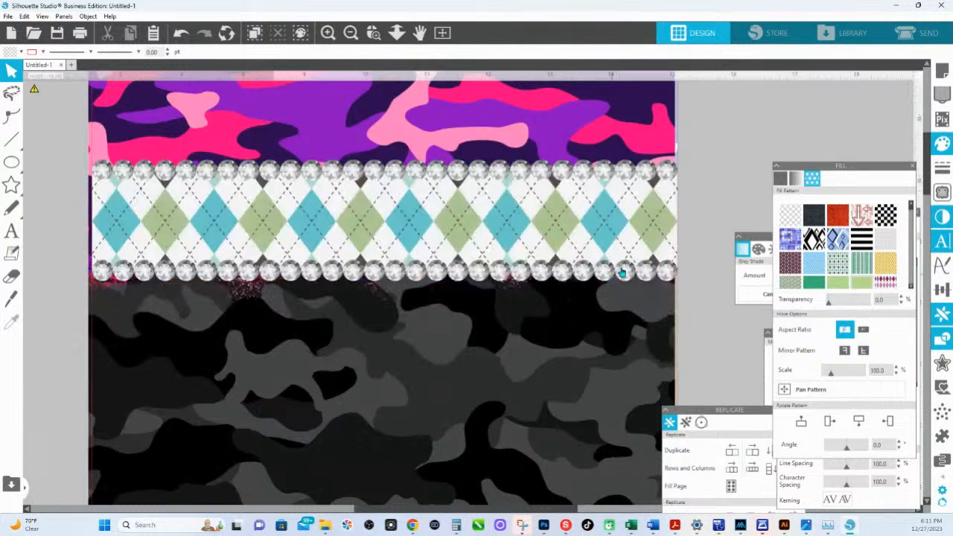
pyautogui.click(662, 229)
pyautogui.click(660, 224)
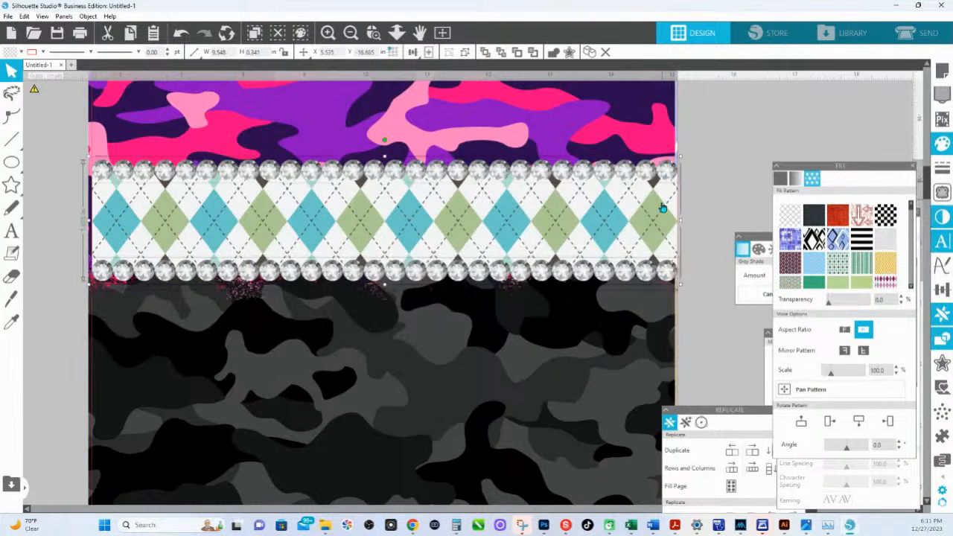
pyautogui.press('Down')
pyautogui.press('Down')
pyautogui.press('Down')
pyautogui.press('Down')
pyautogui.press('Down')
pyautogui.press('Down')
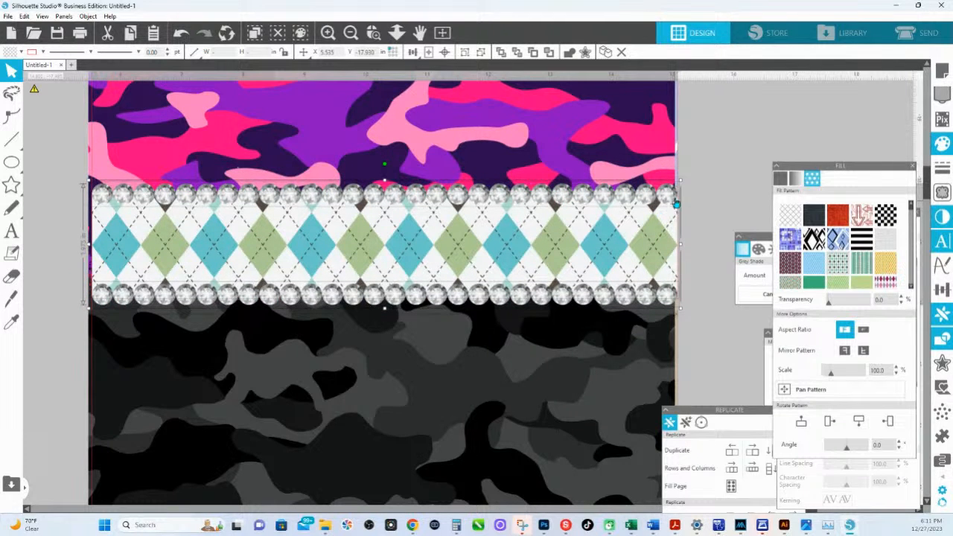
pyautogui.click(708, 176)
# Replace the argyle pattern of the middle band with a solid fill, trying black and settling on white.
pyautogui.click(222, 227)
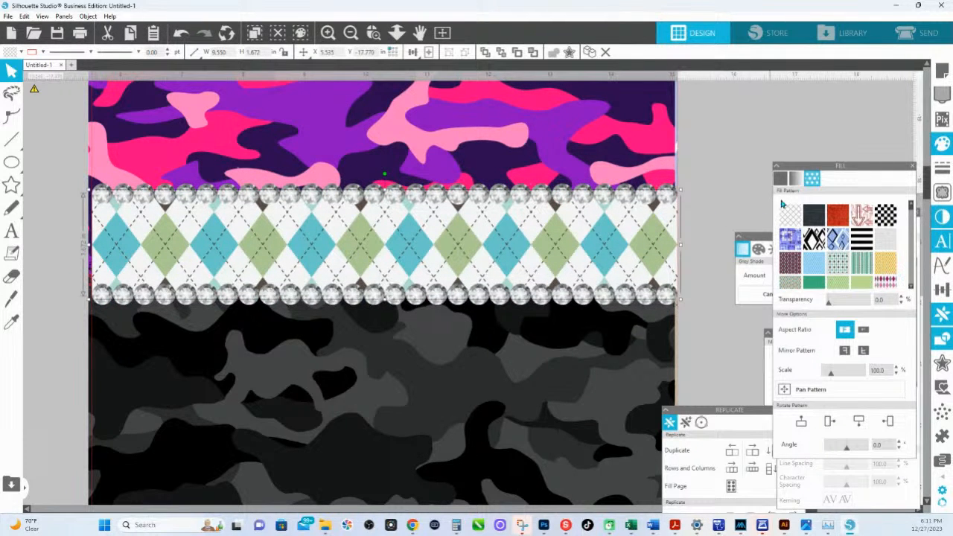
pyautogui.click(780, 179)
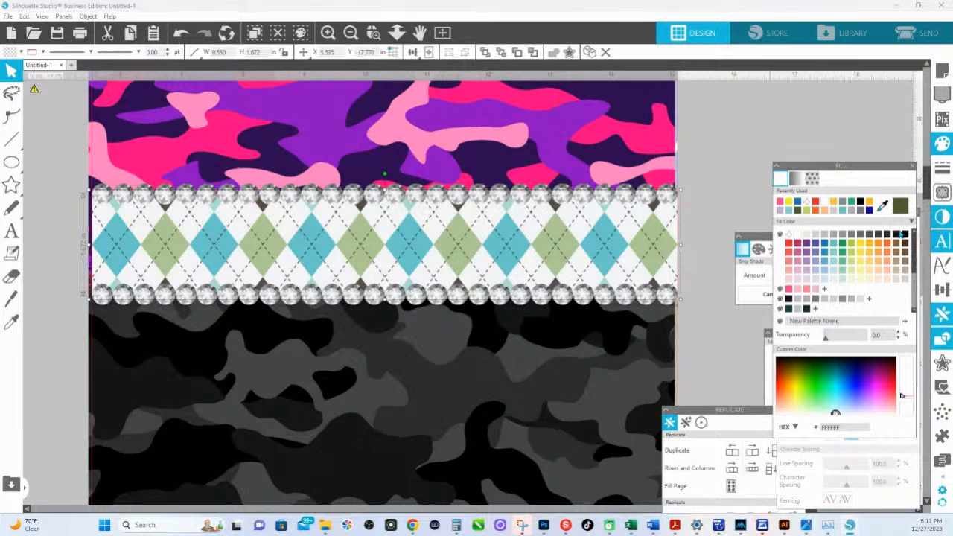
pyautogui.click(905, 235)
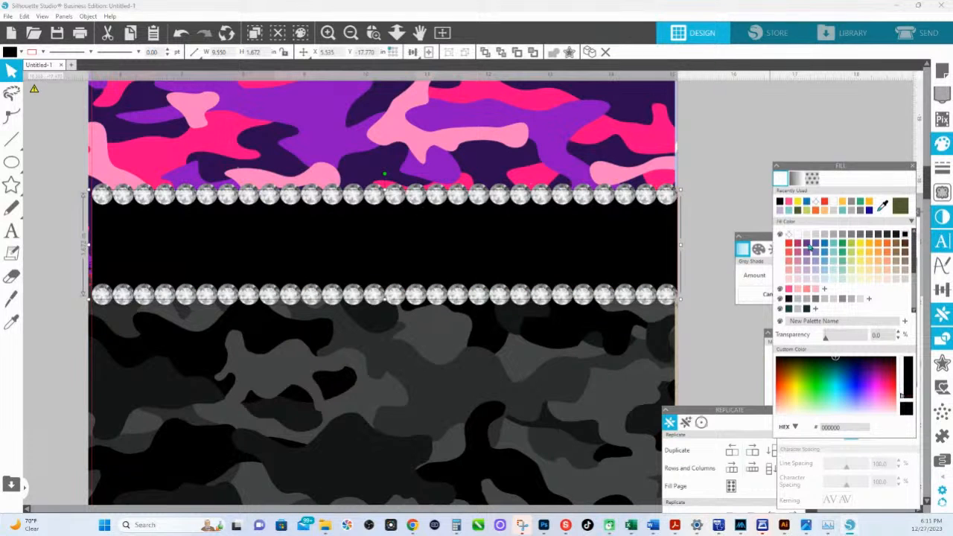
pyautogui.click(801, 237)
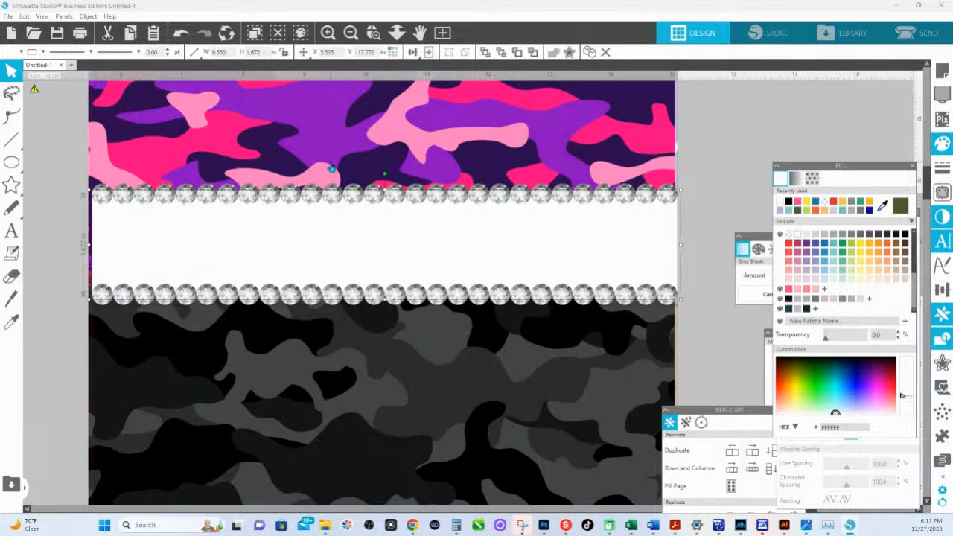
# Shift the camo image slightly and send it behind the blue diamond and green bands.
pyautogui.click(396, 32)
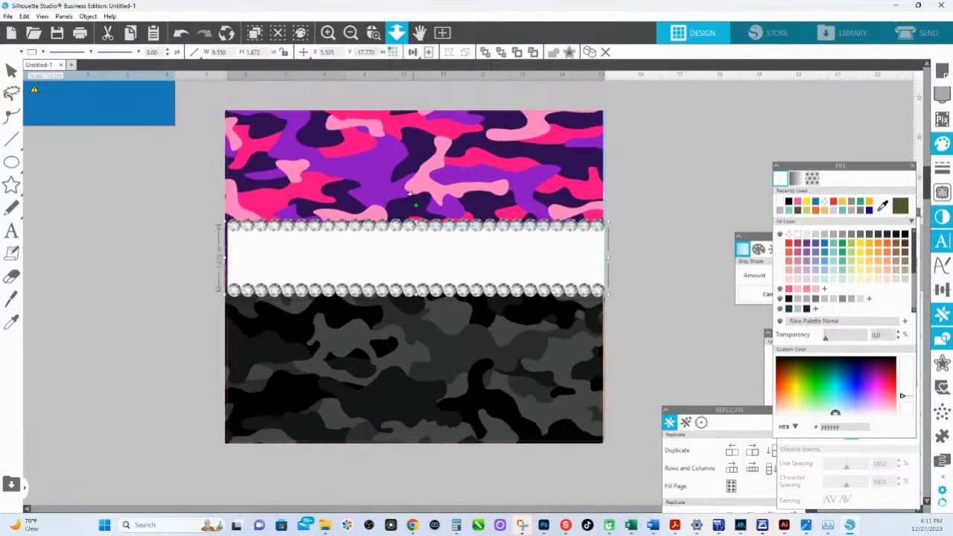
pyautogui.click(634, 308)
pyautogui.click(540, 212)
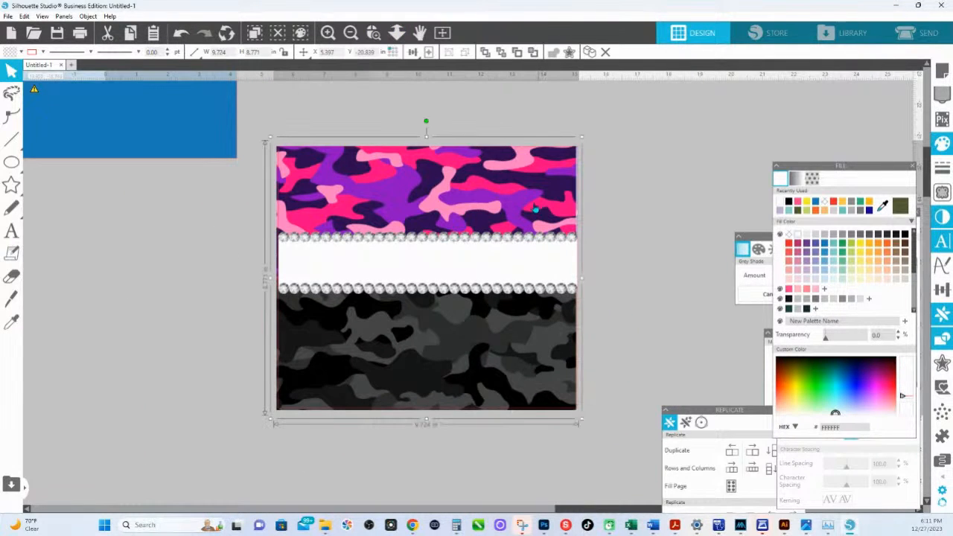
pyautogui.click(651, 204)
pyautogui.moveTo(530, 208); pyautogui.dragTo(533, 207)
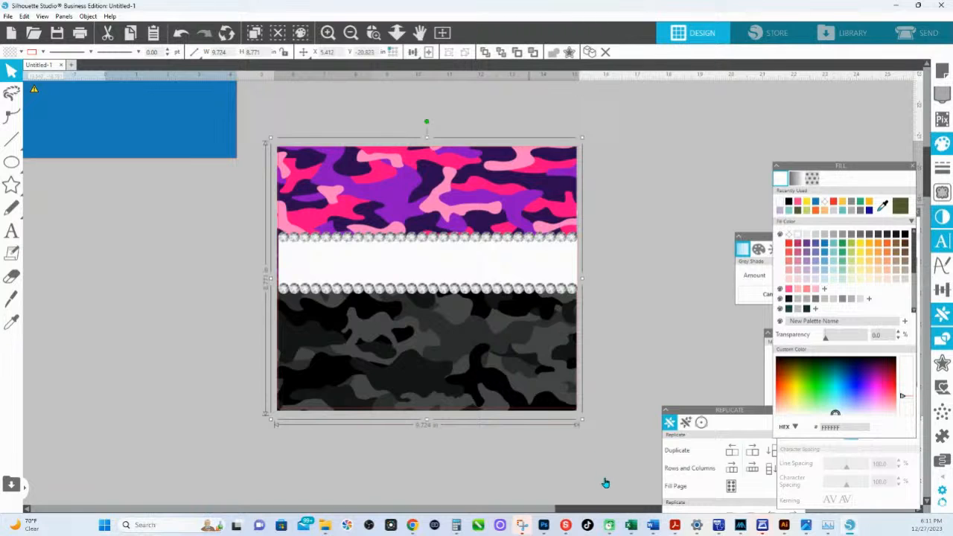
pyautogui.rightClick(508, 213)
pyautogui.click(560, 401)
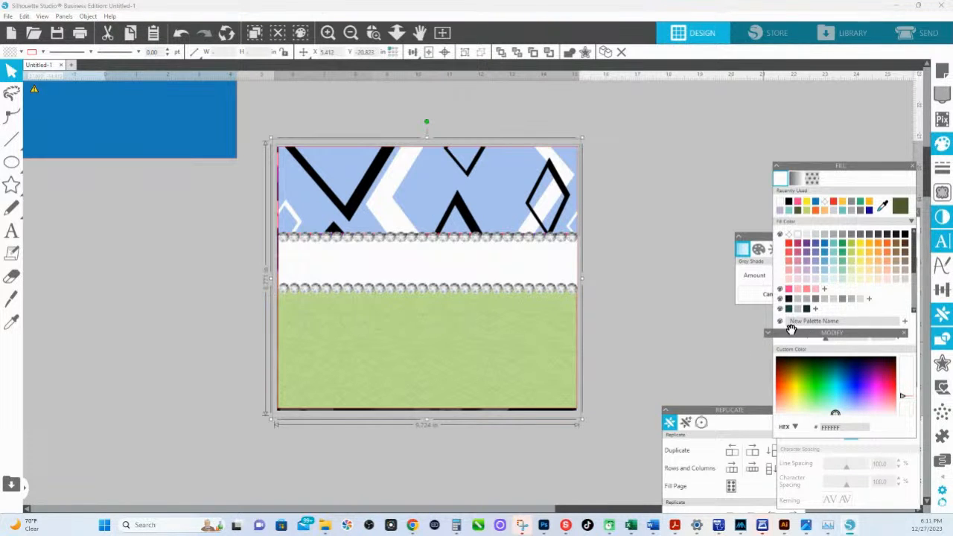
# Crop the camo image to the shape of the top band using the Modify tools.
pyautogui.moveTo(789, 332); pyautogui.dragTo(546, 218)
pyautogui.click(524, 221)
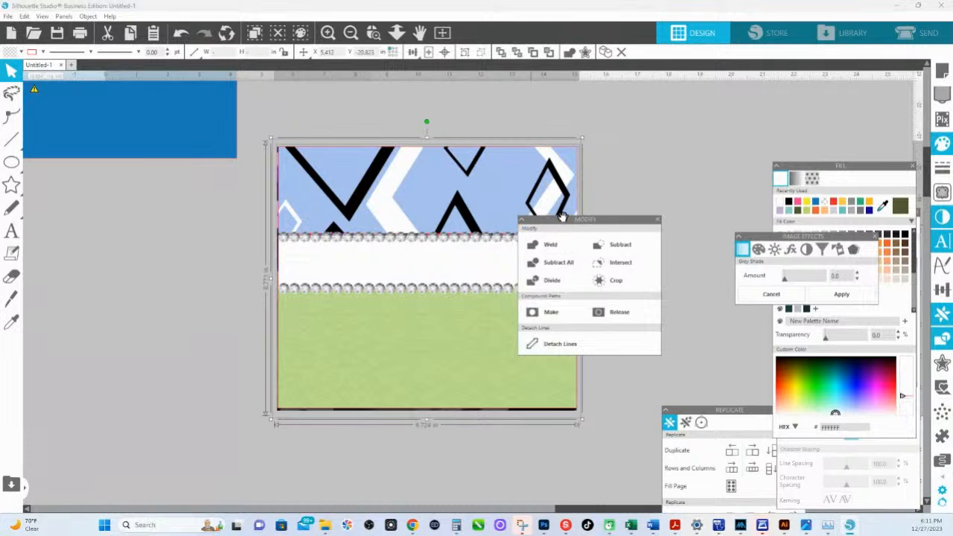
pyautogui.click(618, 282)
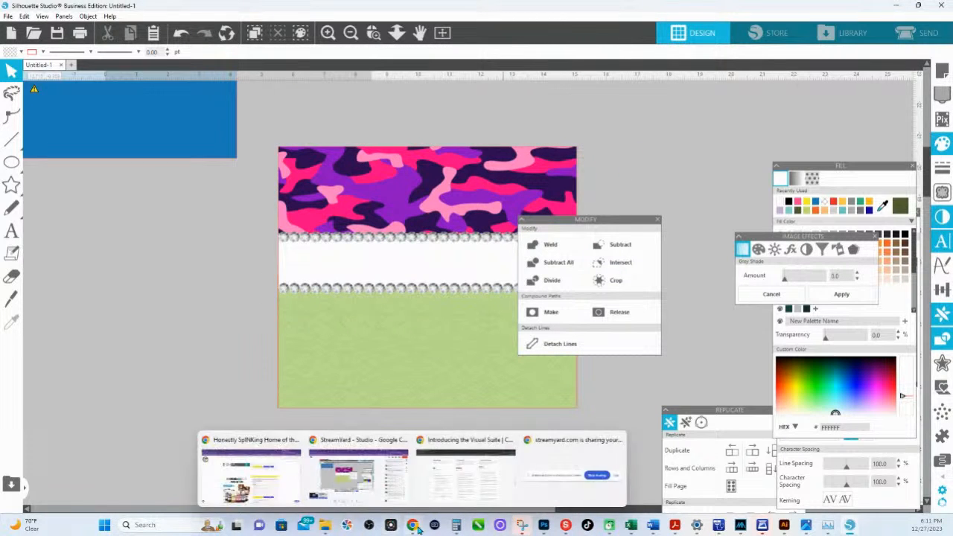
# Bring the 20ozSKINNY-LeopardGlitterpinkblue image from the 20oz Skinny PART 1 folder into the design, over the bands.
pyautogui.moveTo(324, 526)
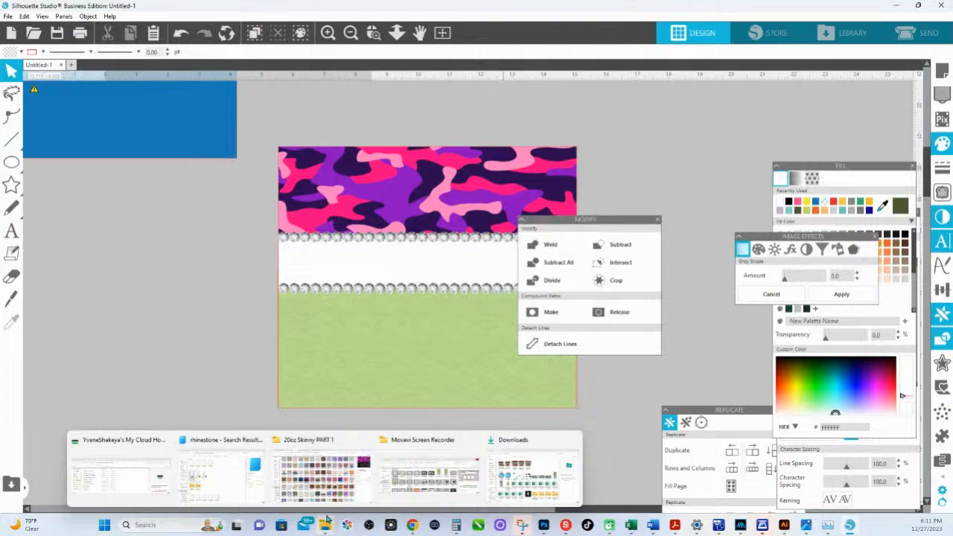
pyautogui.click(314, 444)
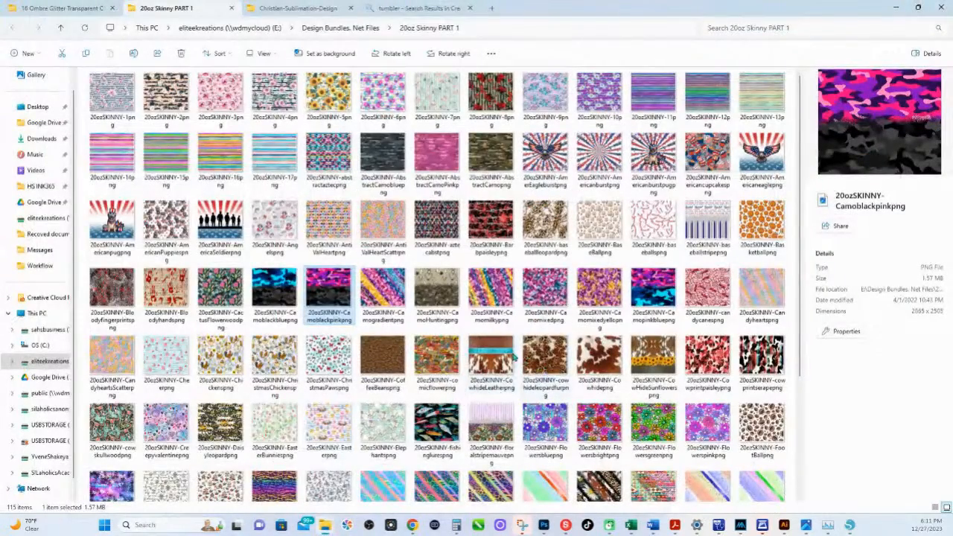
pyautogui.scroll(-3, 497, 388)
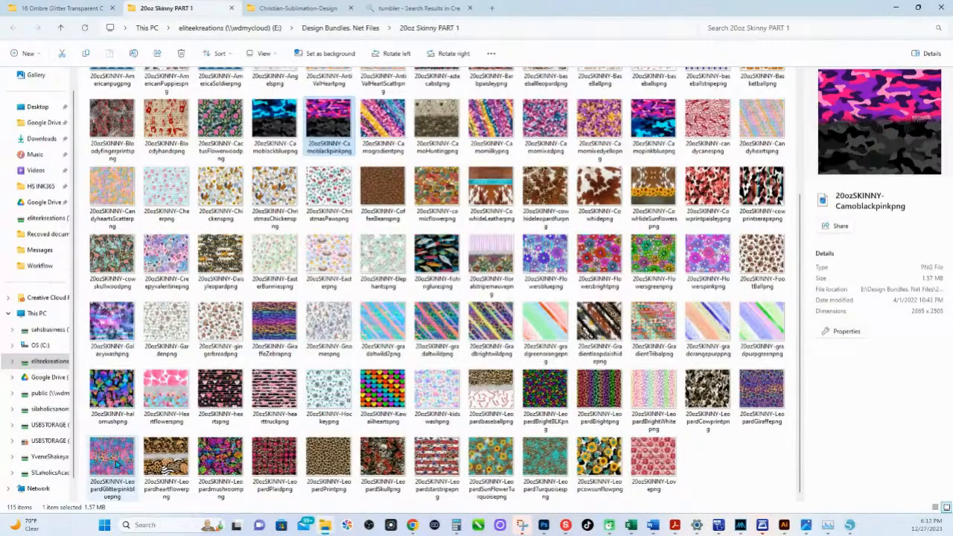
pyautogui.moveTo(116, 463); pyautogui.dragTo(446, 292)
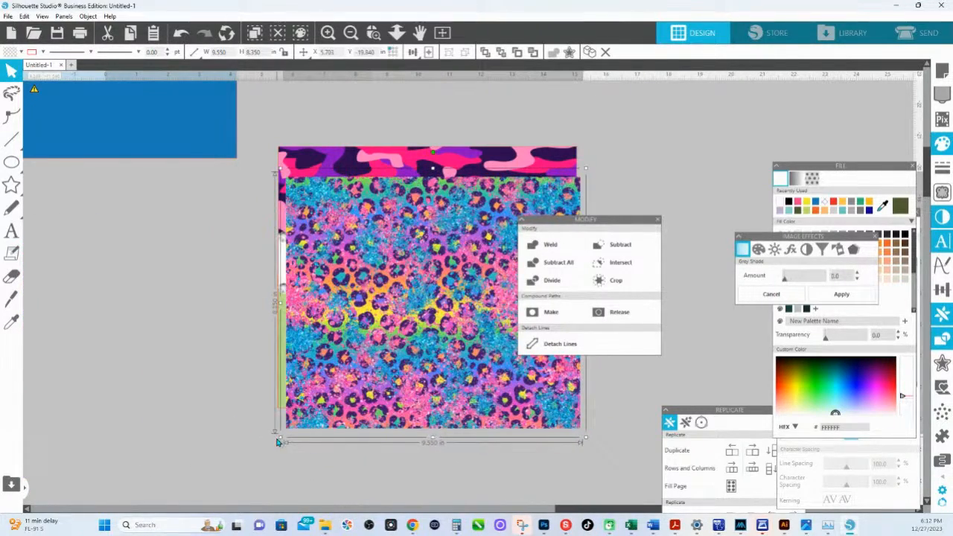
# Enlarge the leopard glitter image to about 10.15 in wide and send it behind the bands.
pyautogui.moveTo(280, 440); pyautogui.dragTo(259, 452)
pyautogui.rightClick(352, 393)
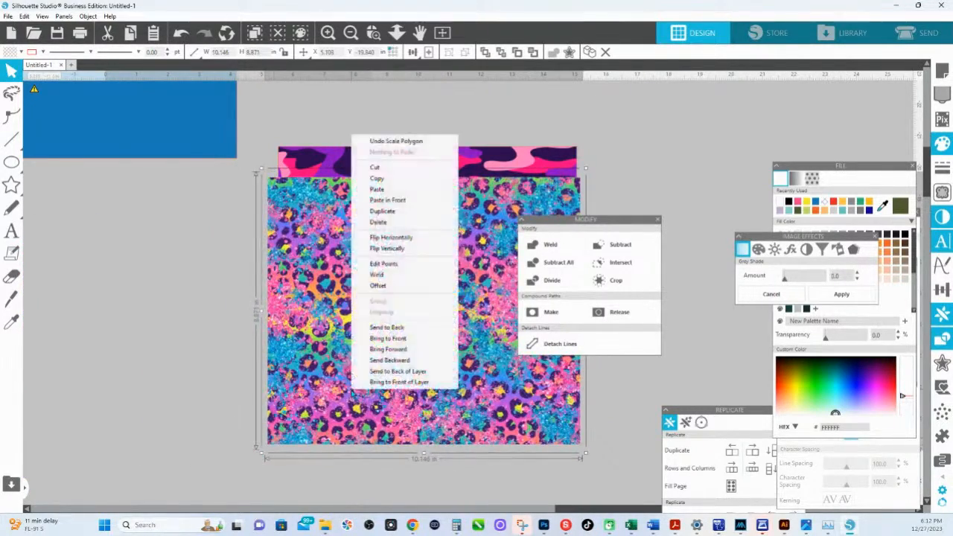
pyautogui.click(397, 328)
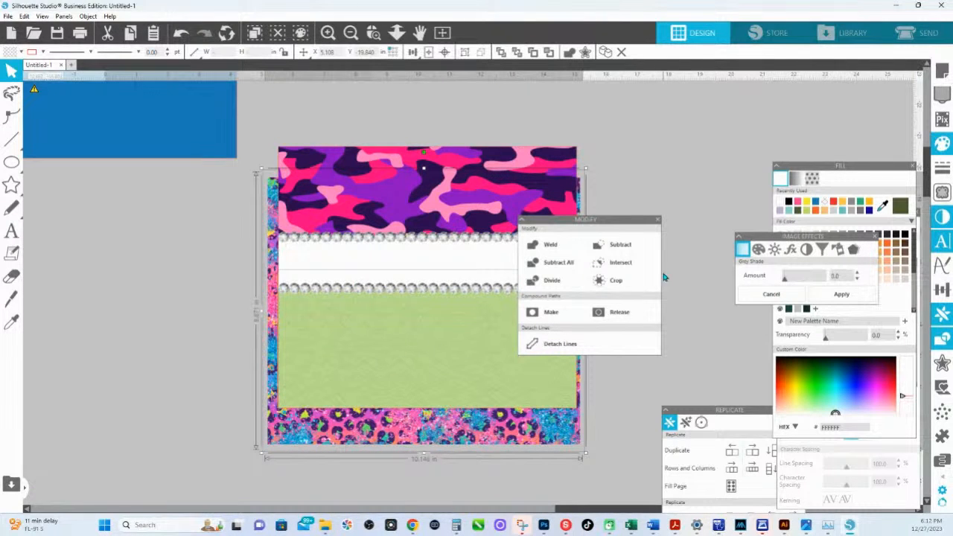
# Crop the leopard image to the shape of the green bottom band and move the Modify panel clear of the design.
pyautogui.click(634, 283)
pyautogui.click(424, 440)
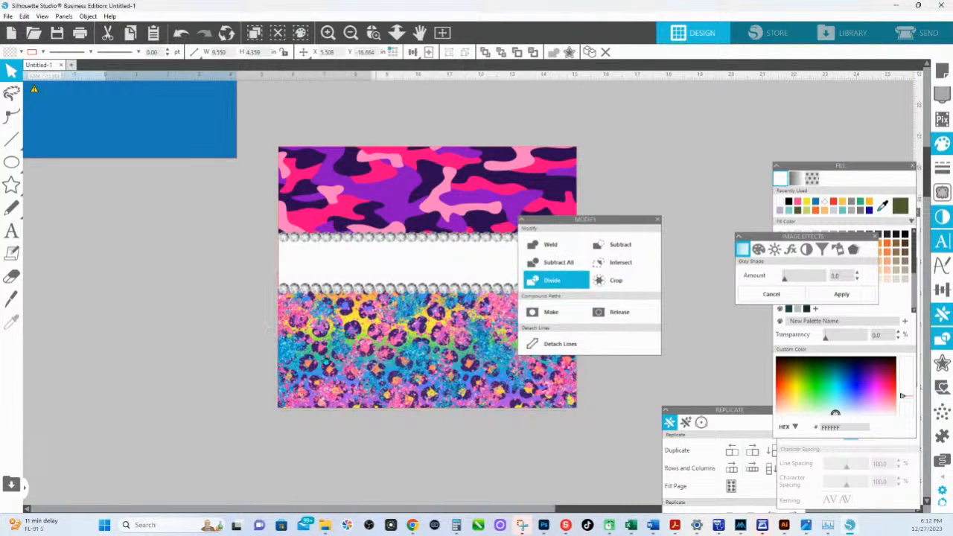
pyautogui.moveTo(581, 221); pyautogui.dragTo(658, 218)
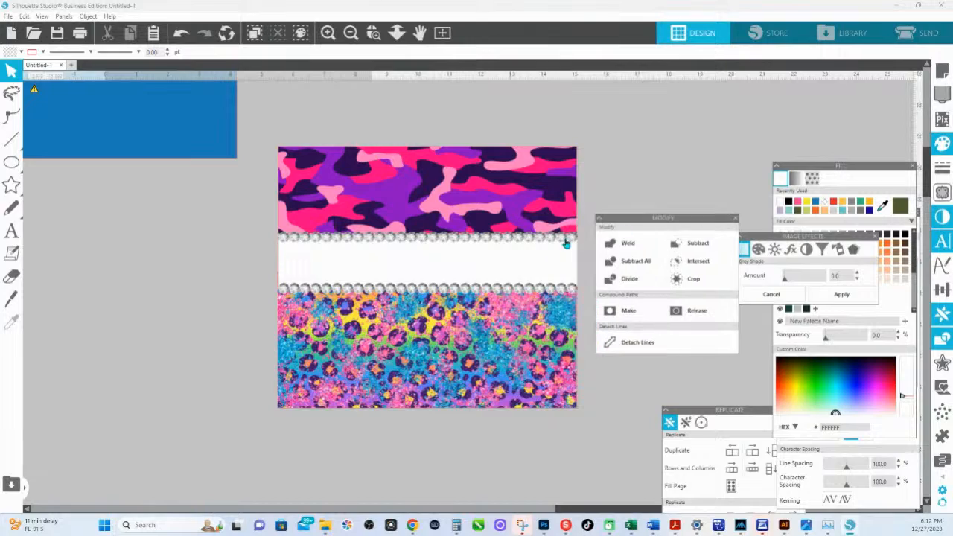
# Bring the 20ozSKINNY-3png butterfly floral image from the 20oz Skinny PART 1 folder into the design, over the bands.
pyautogui.click(514, 265)
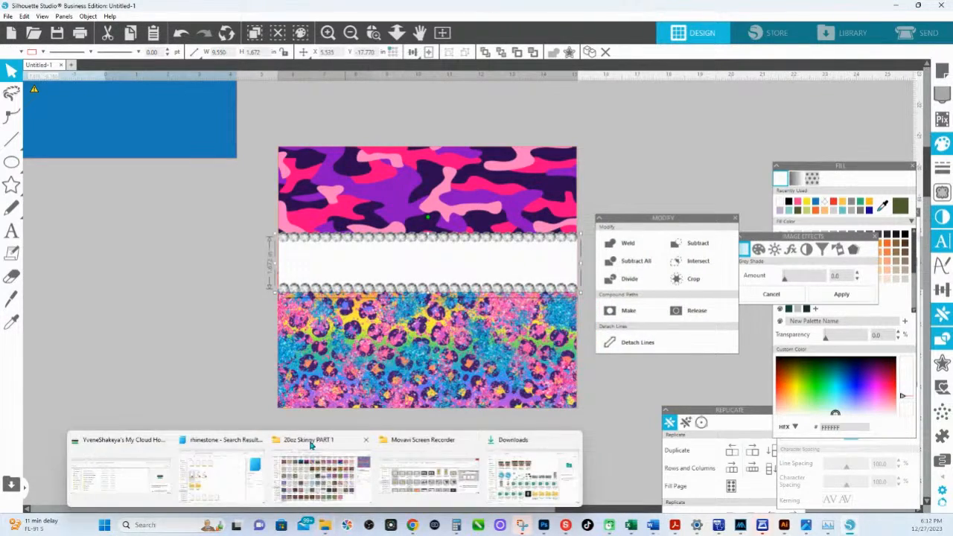
pyautogui.click(313, 456)
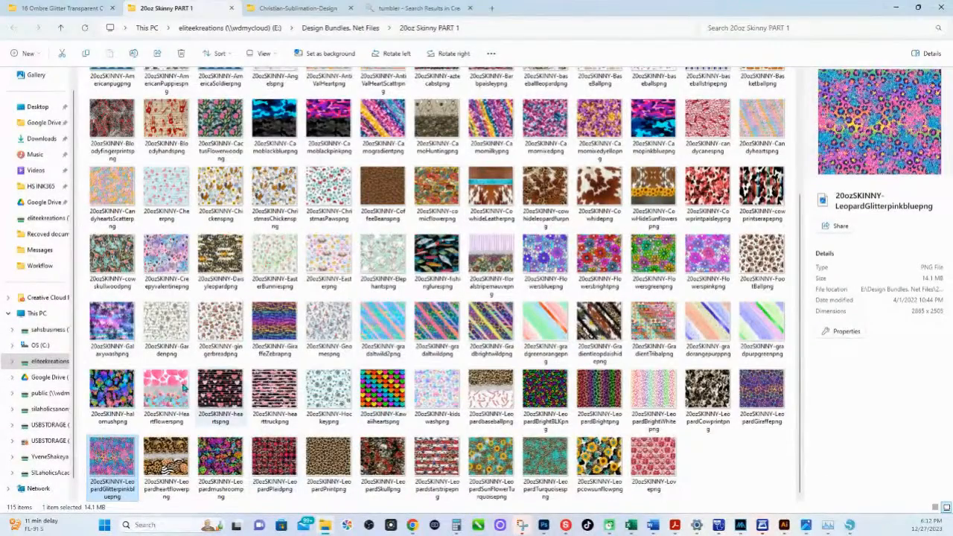
pyautogui.scroll(3, 266, 190)
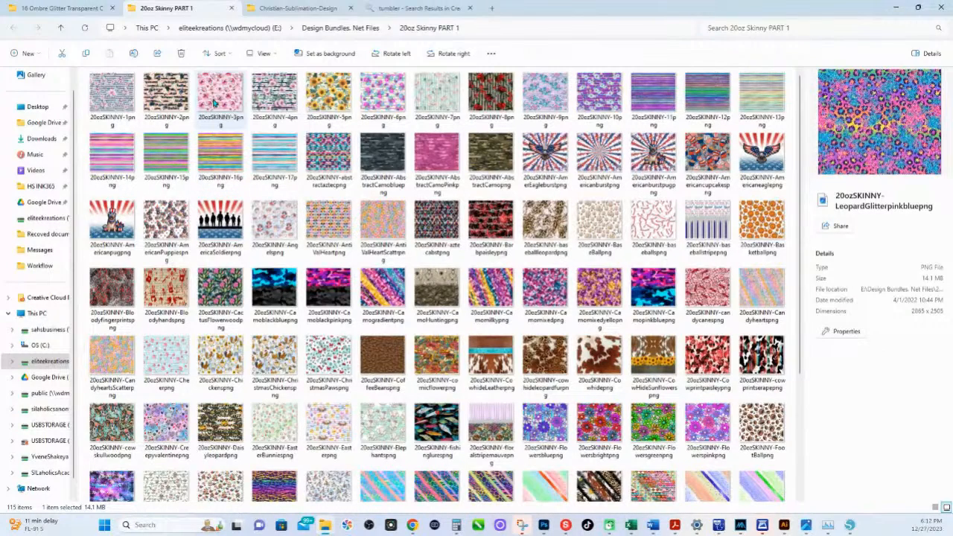
pyautogui.click(215, 105)
pyautogui.moveTo(851, 531)
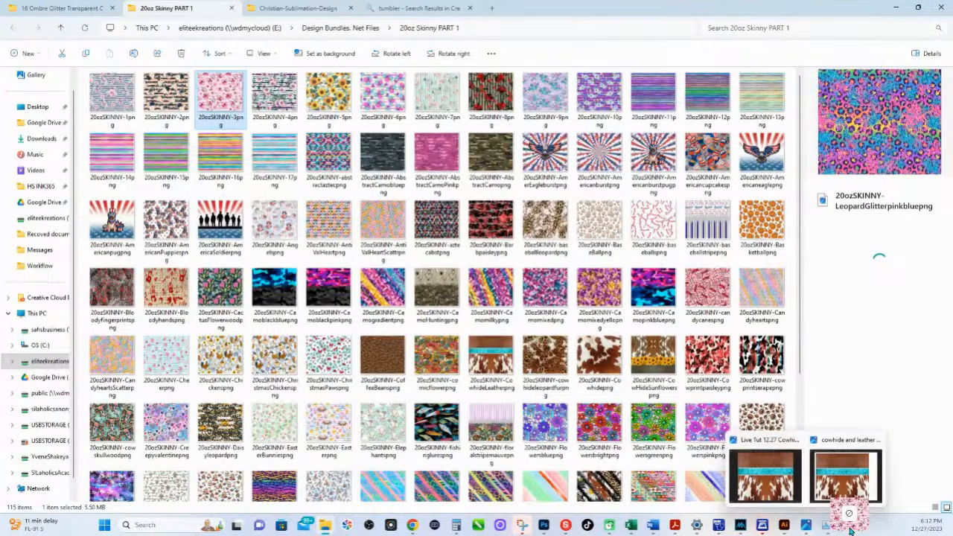
pyautogui.moveTo(851, 531); pyautogui.dragTo(432, 271)
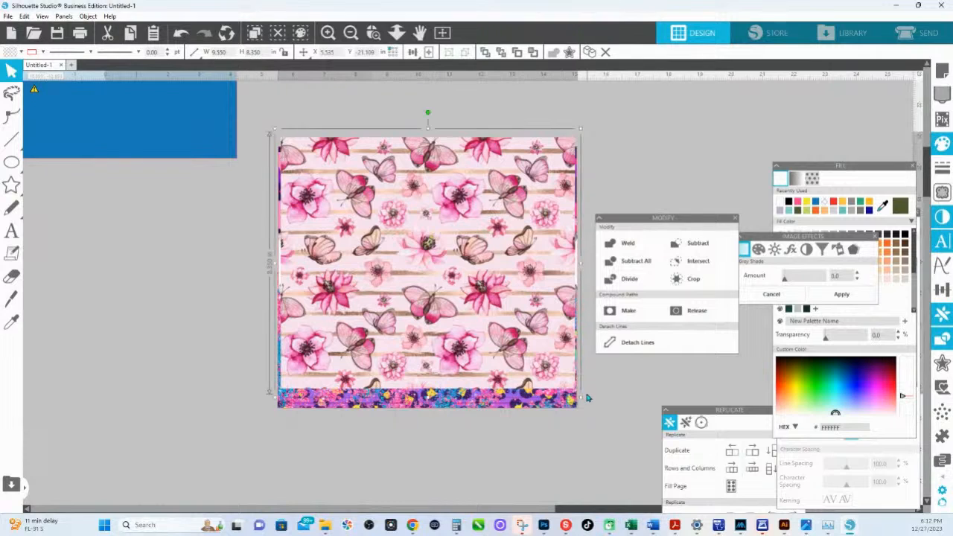
# Enlarge the butterfly floral image to about 10.64 in wide and send it behind the bands.
pyautogui.moveTo(580, 399); pyautogui.dragTo(617, 427)
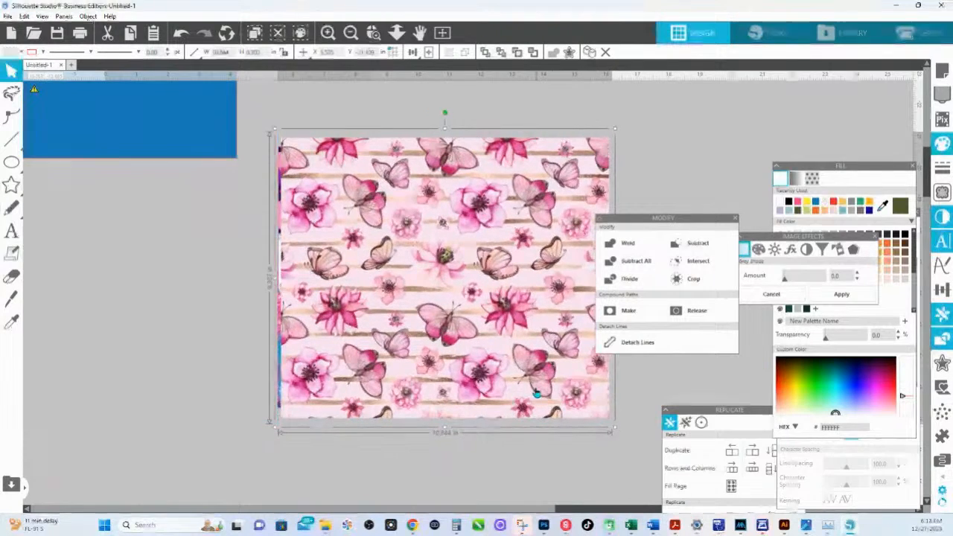
pyautogui.rightClick(529, 388)
pyautogui.click(566, 325)
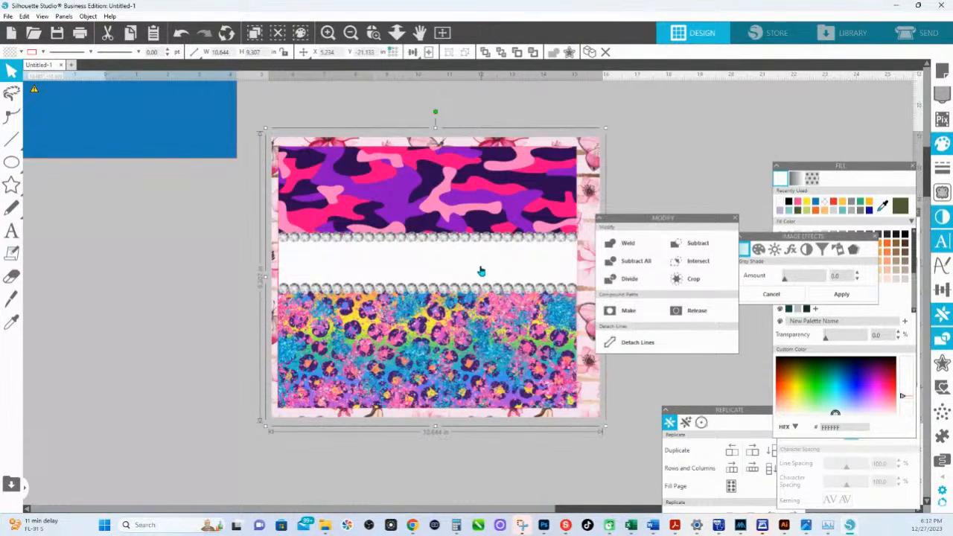
# Crop the butterfly floral image to the white middle band between the rhinestone borders and deselect it.
pyautogui.click(694, 279)
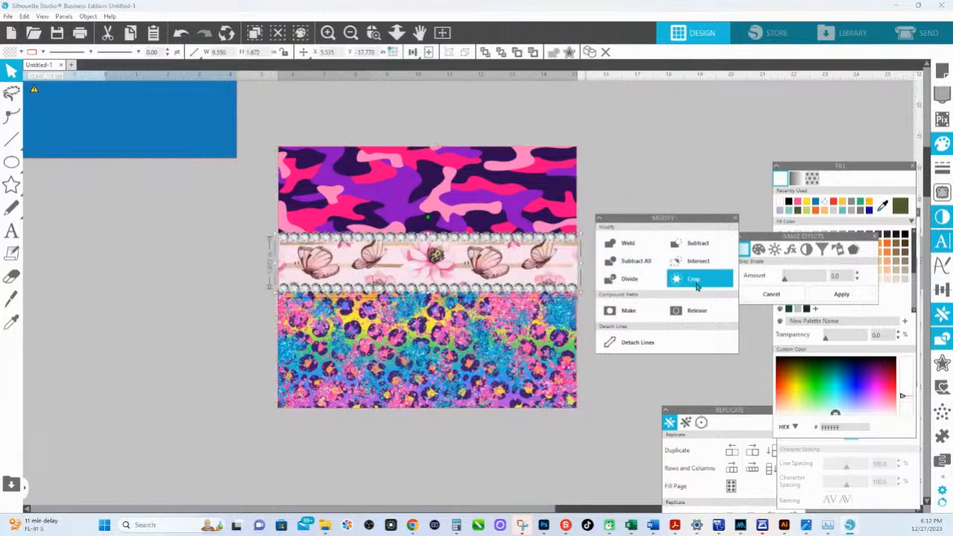
pyautogui.click(489, 445)
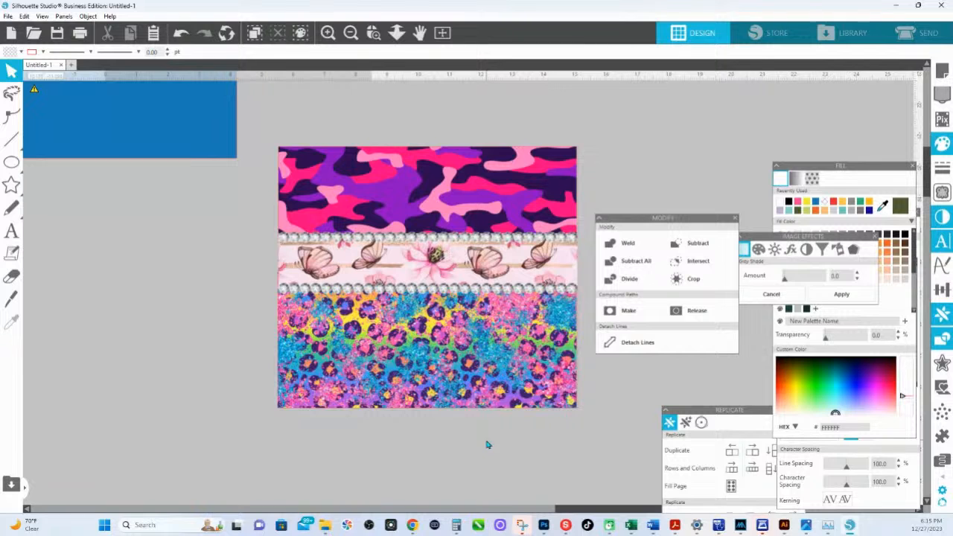
# Switch to the shop.hsink365.com page in Chrome and look over the 365 CA Design Challenges section.
pyautogui.moveTo(522, 525)
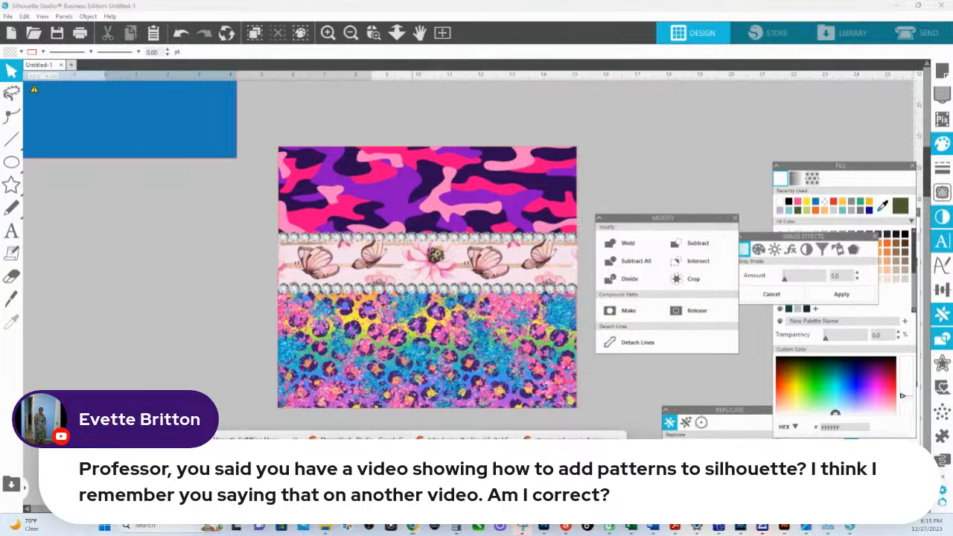
pyautogui.click(260, 477)
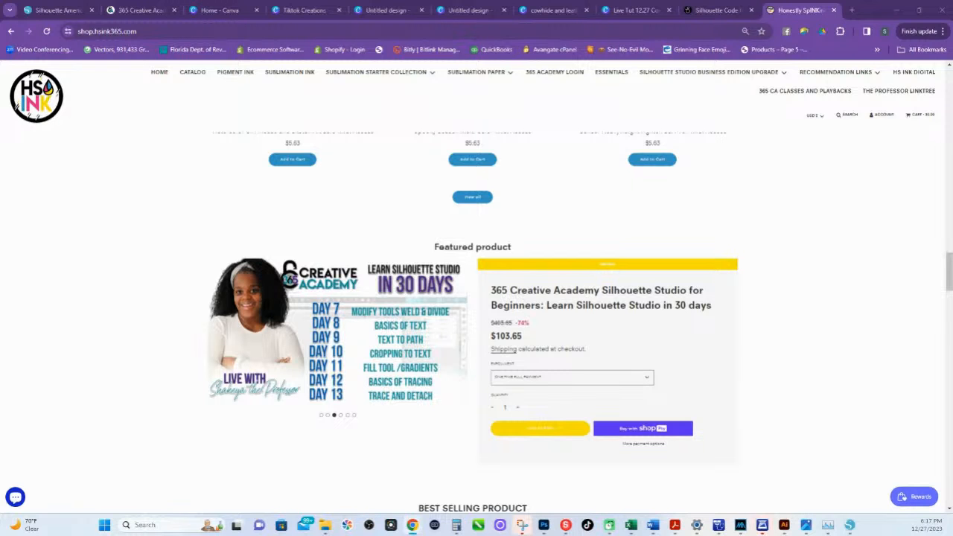
pyautogui.scroll(-10, 558, 409)
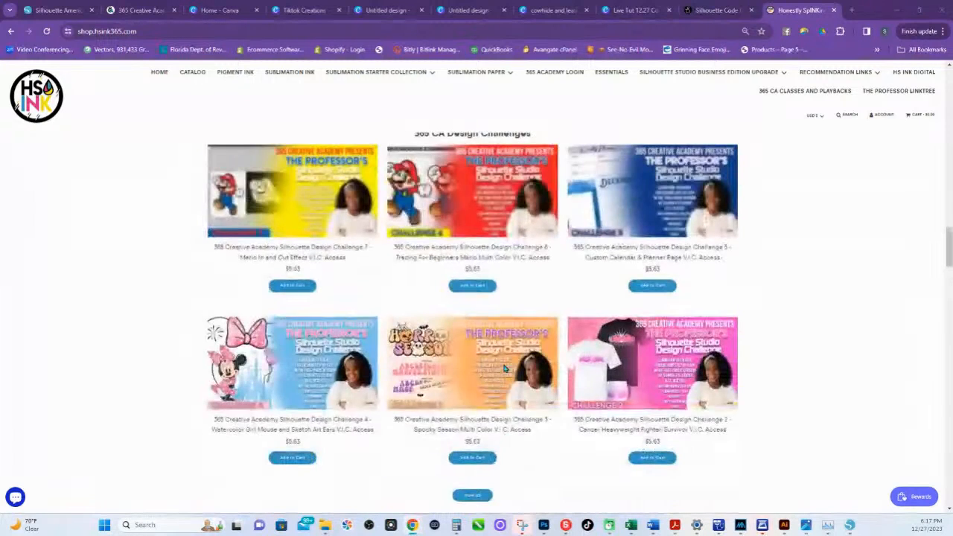
pyautogui.scroll(2, 507, 365)
pyautogui.scroll(-2, 568, 350)
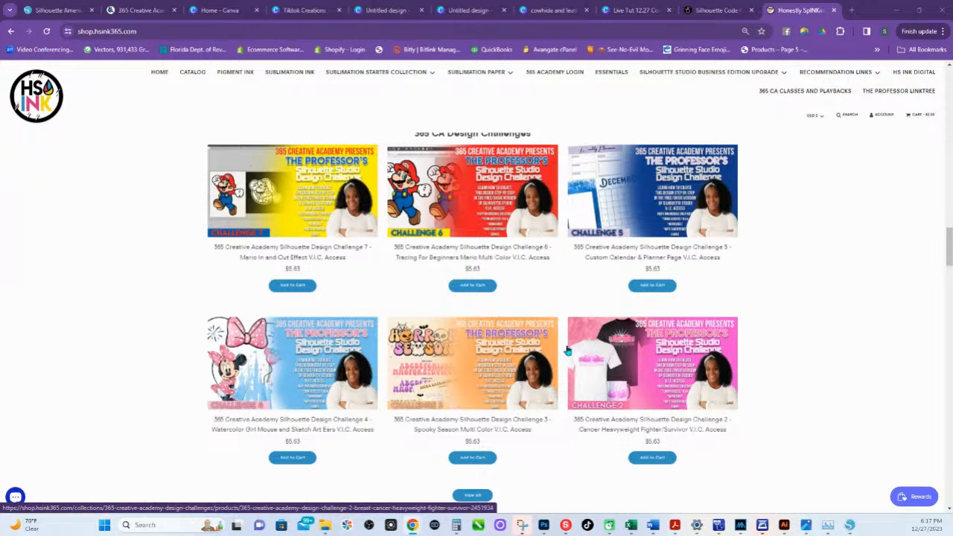
# View the Silhouette Studio Designer Edition upgrade page linked from the shop and return to the shop's home page.
pyautogui.moveTo(782, 72)
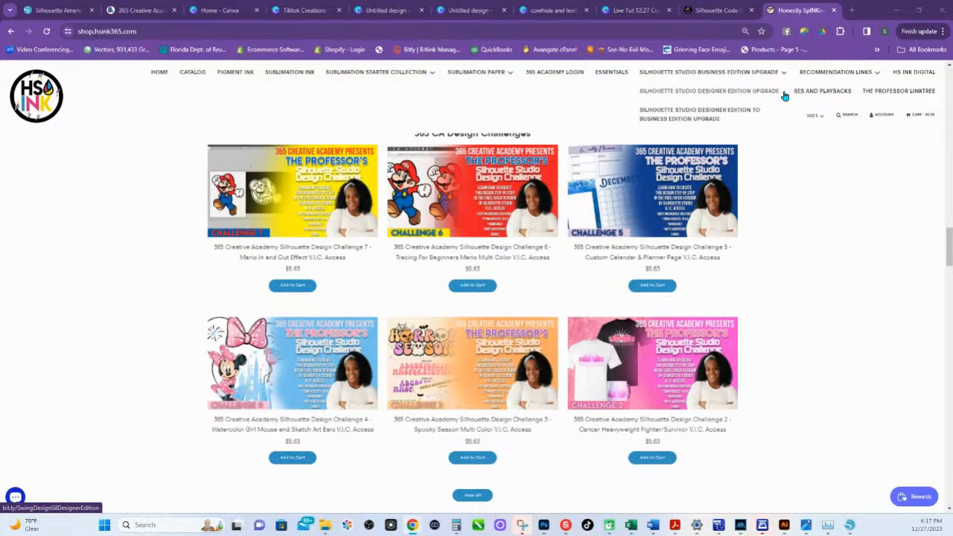
pyautogui.click(784, 92)
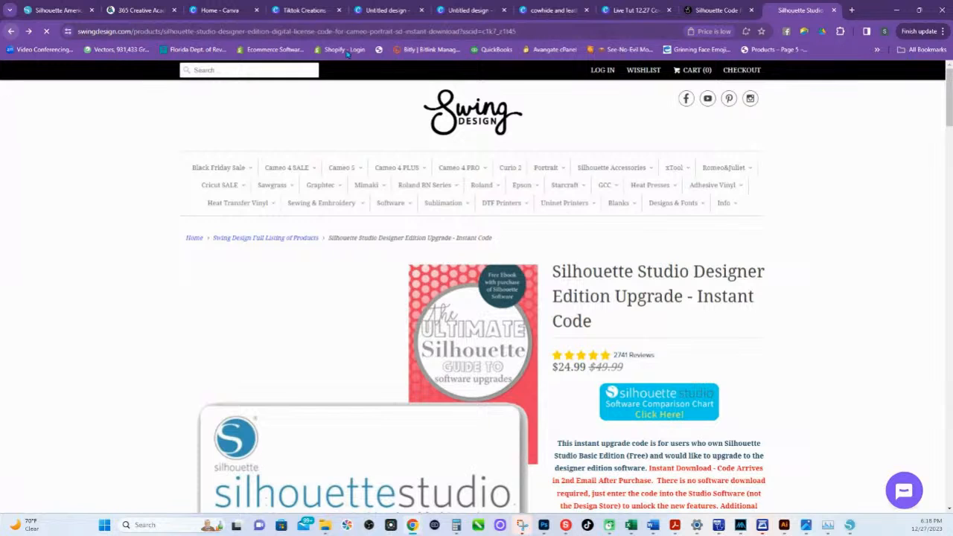
pyautogui.click(380, 50)
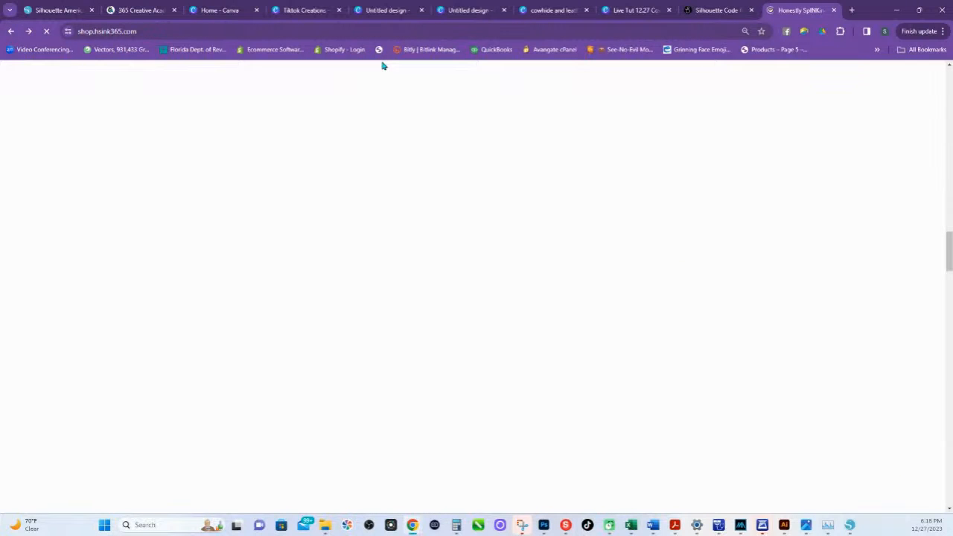